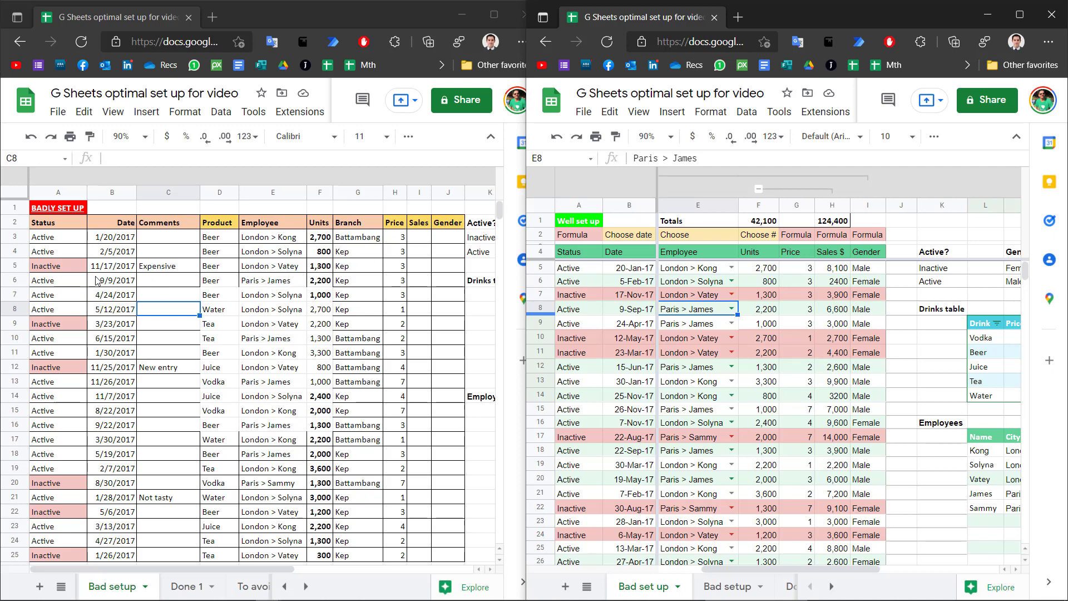
# - Inspect the IF/VLOOKUP formula in A7, then overwrite product cell D9 with 'sfdje'
pyautogui.click(43, 300)
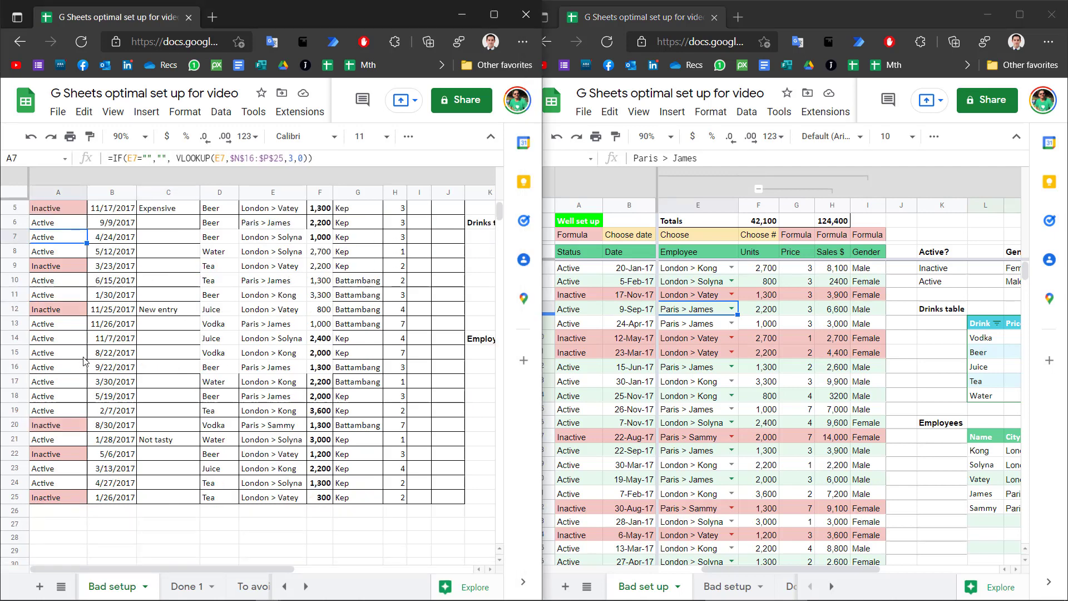
pyautogui.click(288, 284)
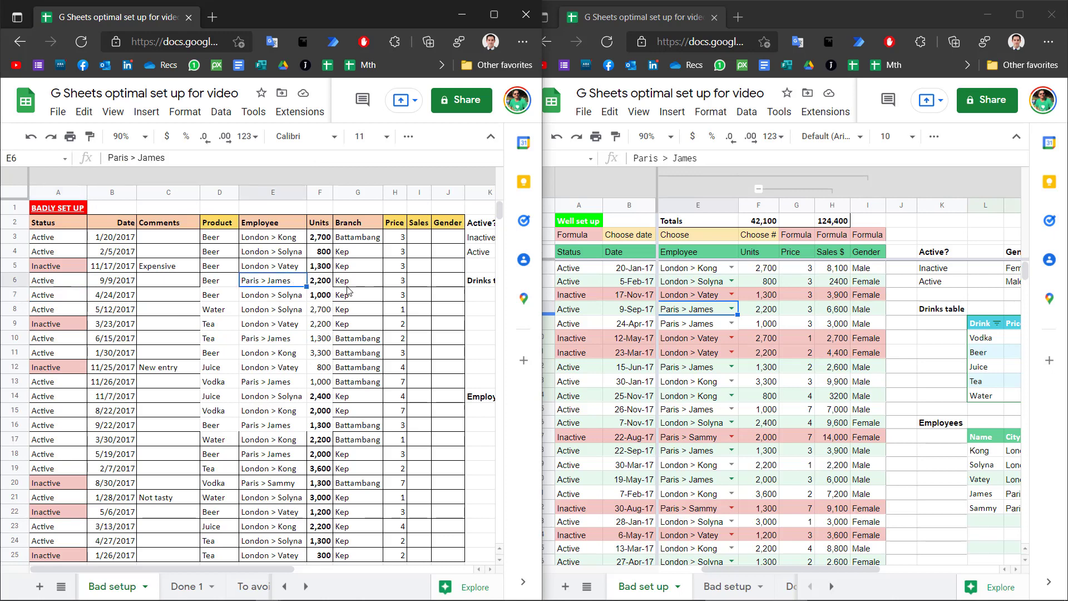
pyautogui.click(218, 323)
pyautogui.write('sfdjew')
pyautogui.press('Return')
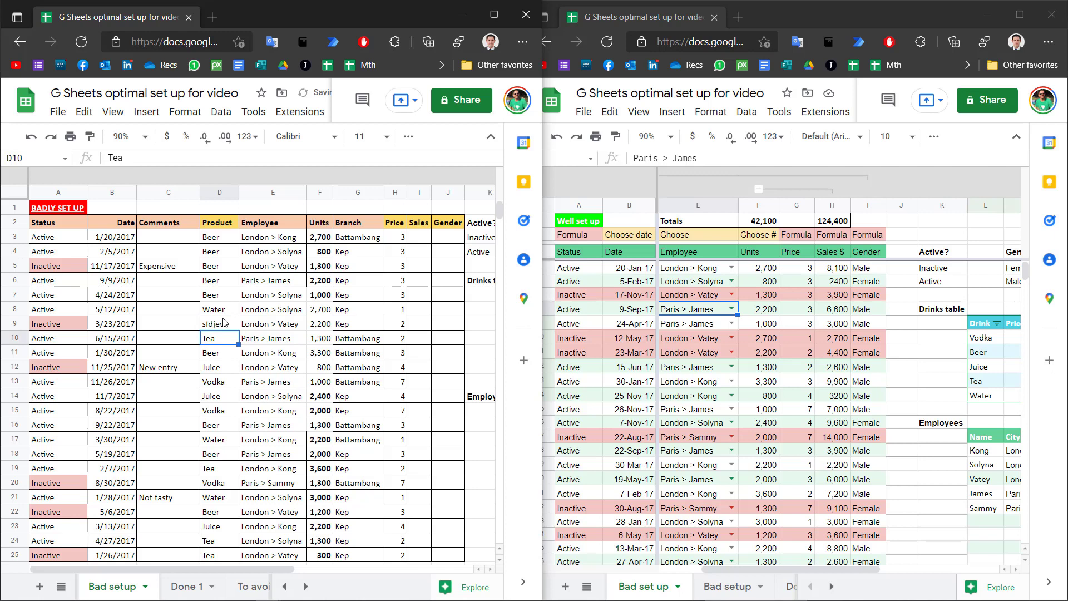
# - Browse the employee and branch cells and turn on filtering for the sales table
pyautogui.click(706, 356)
pyautogui.click(710, 327)
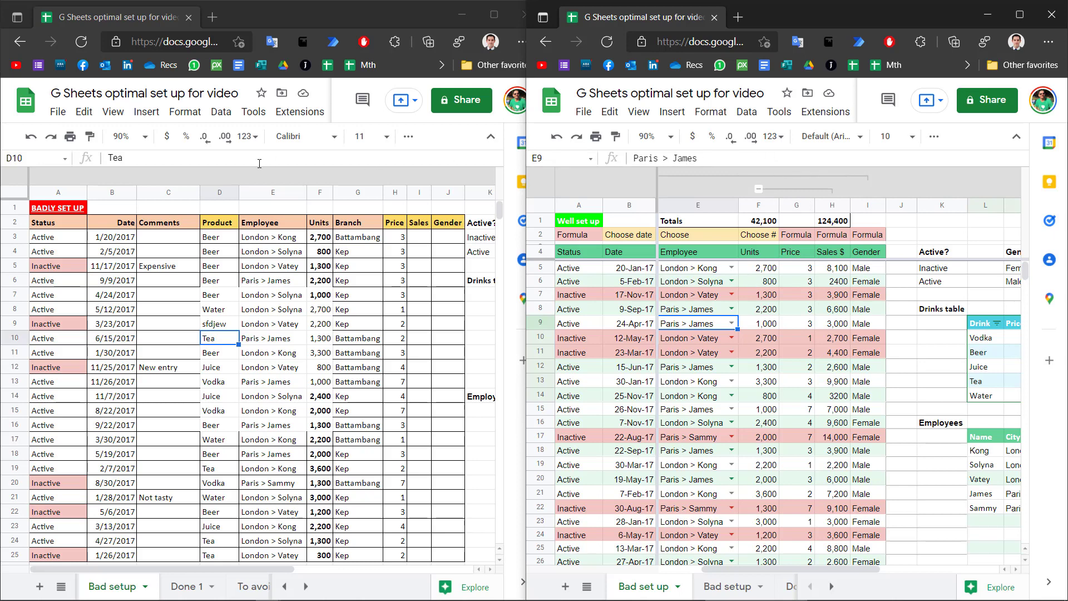
pyautogui.click(279, 297)
pyautogui.click(408, 136)
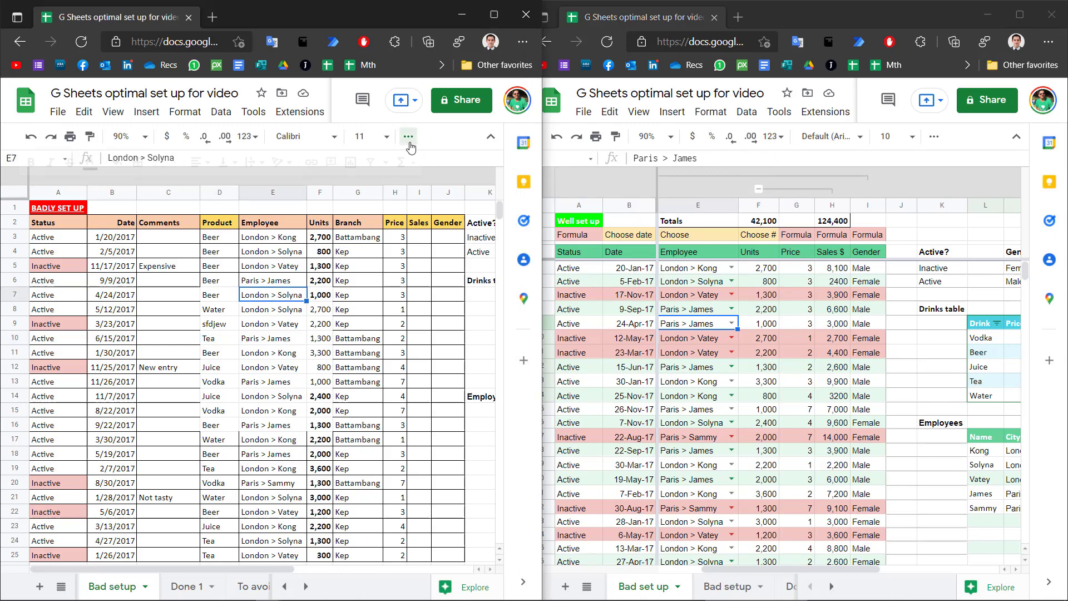
pyautogui.click(370, 162)
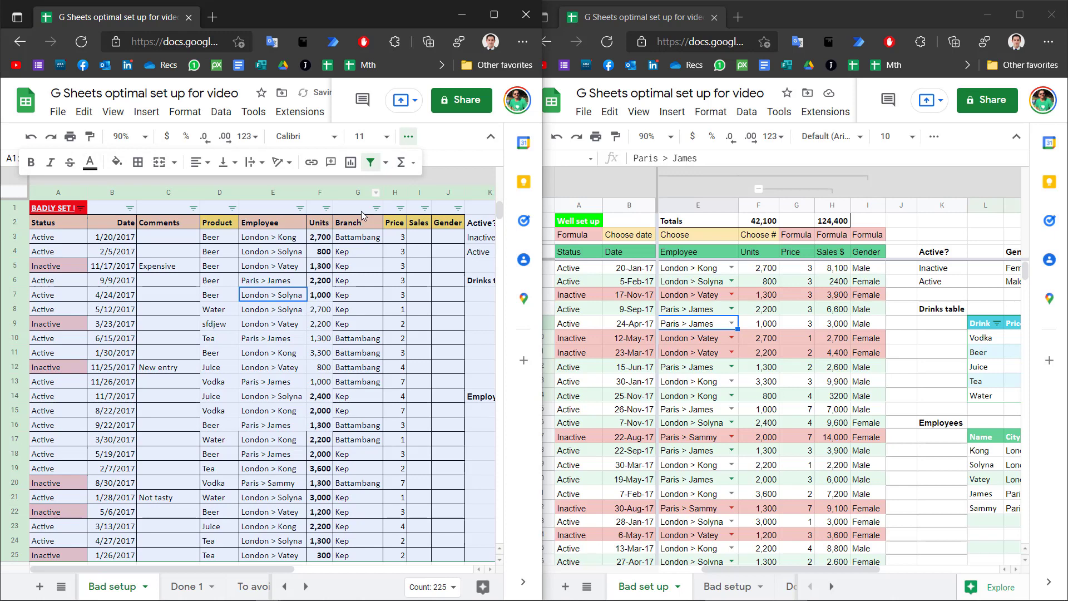
pyautogui.click(356, 295)
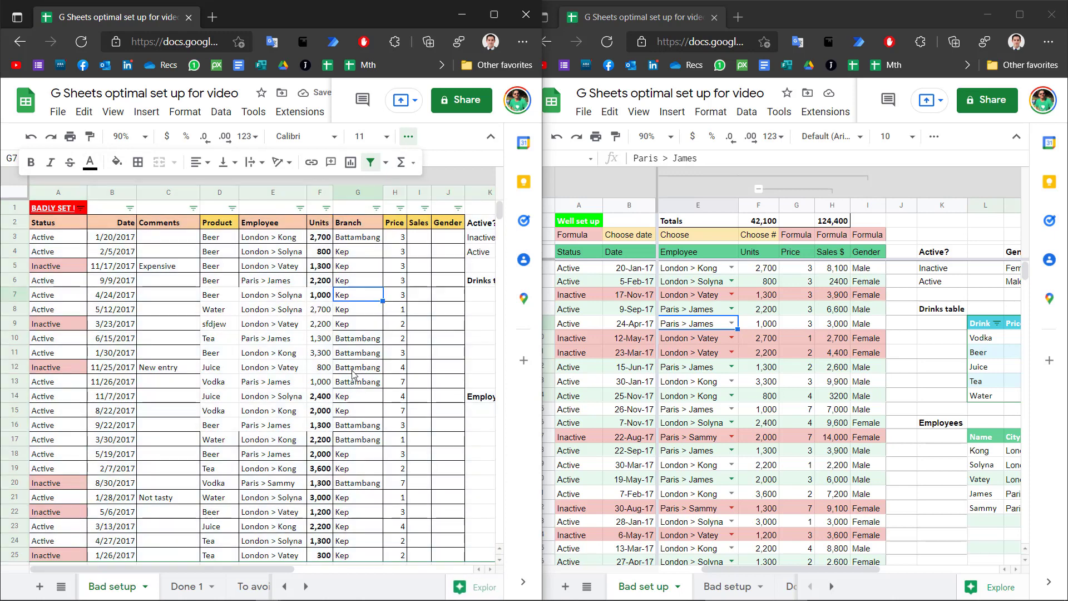
pyautogui.click(169, 339)
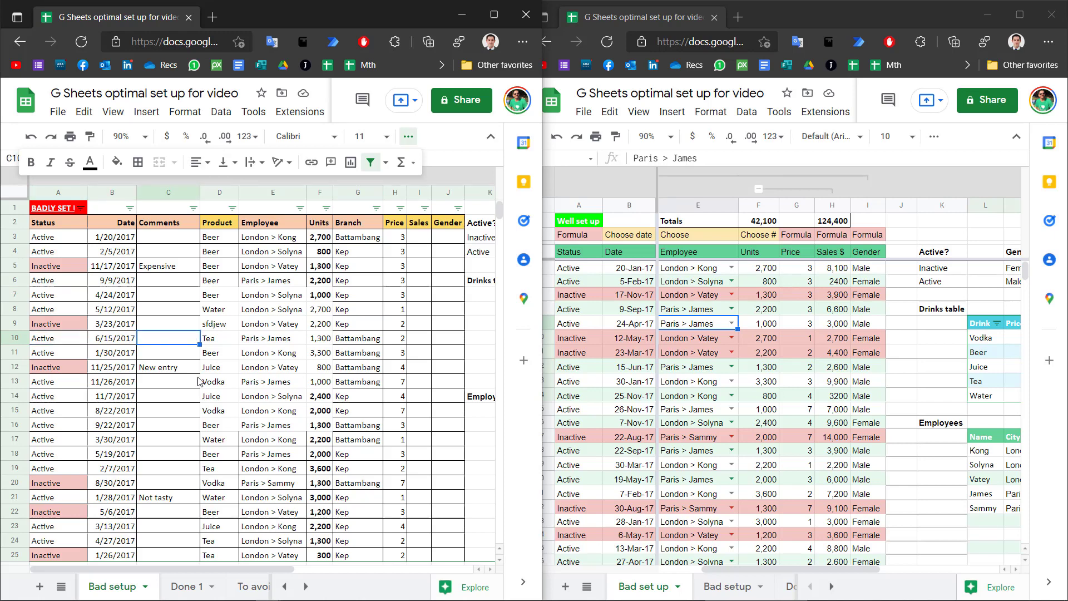
pyautogui.press('Left')
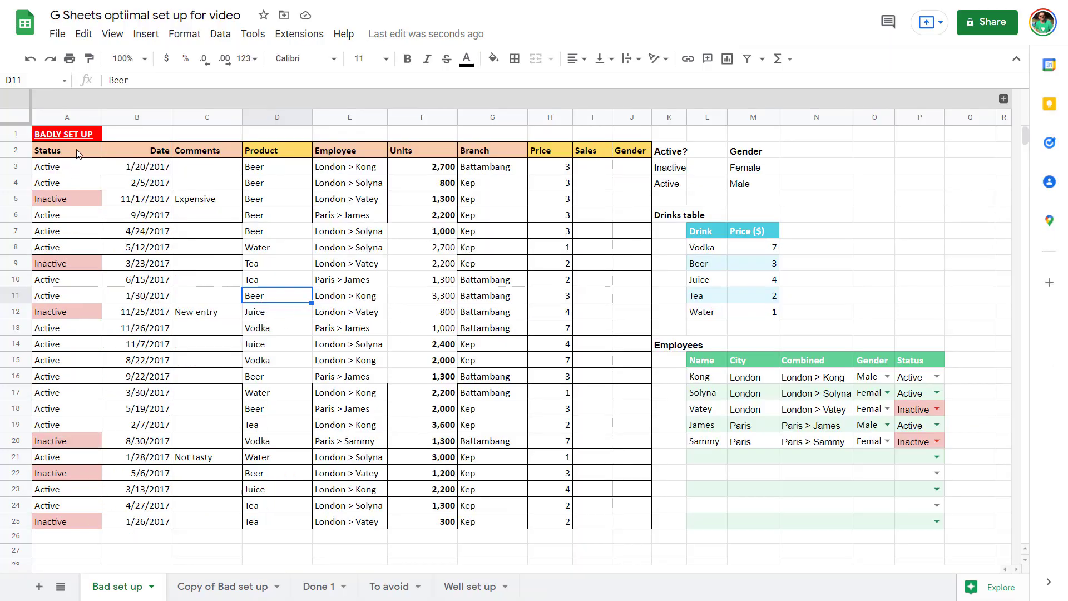
# - Clear all formatting from the sales table A2:J25
pyautogui.moveTo(78, 153); pyautogui.dragTo(646, 523)
pyautogui.click(184, 34)
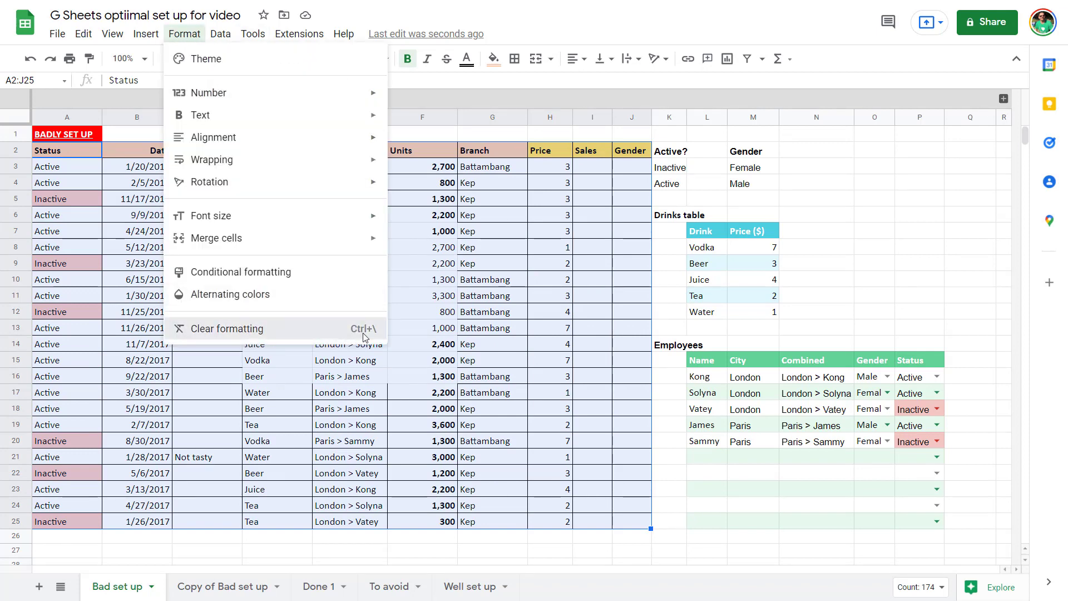
pyautogui.click(356, 329)
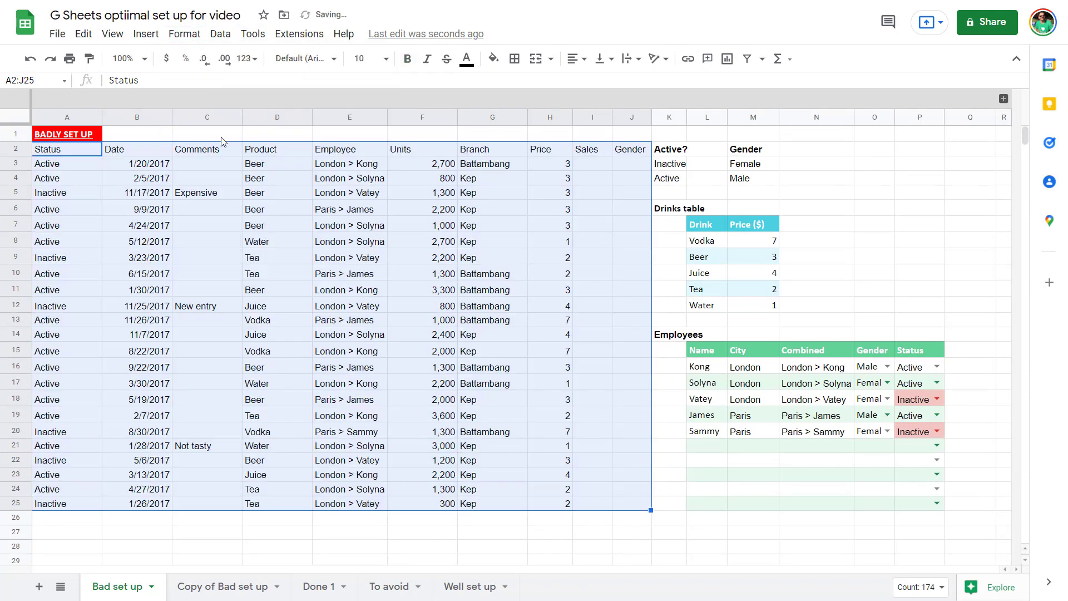
# - Apply green alternating row colours with a lavender header row
pyautogui.click(189, 36)
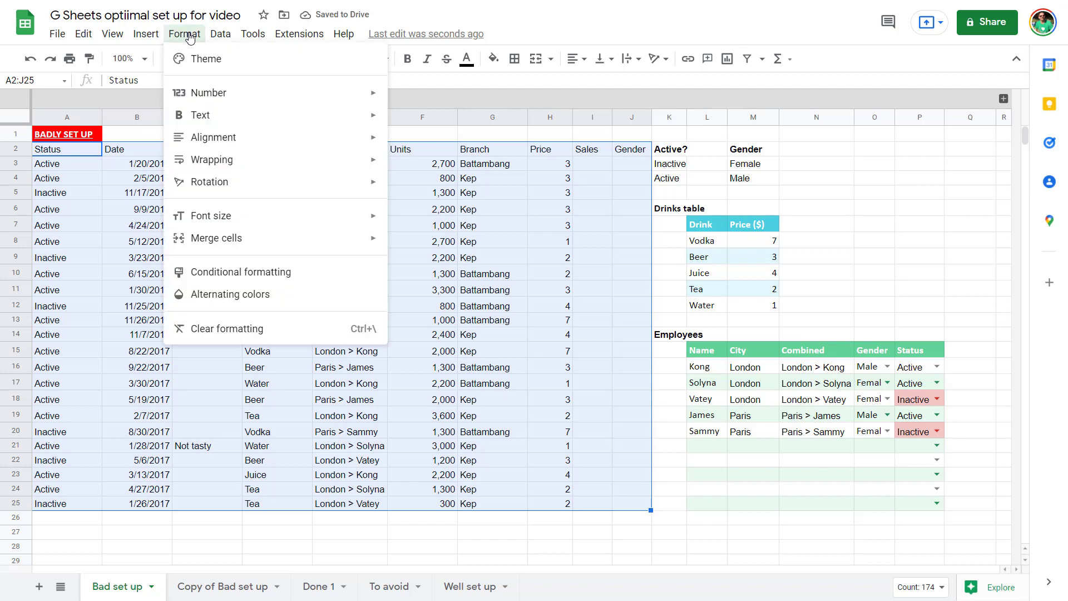
pyautogui.click(268, 299)
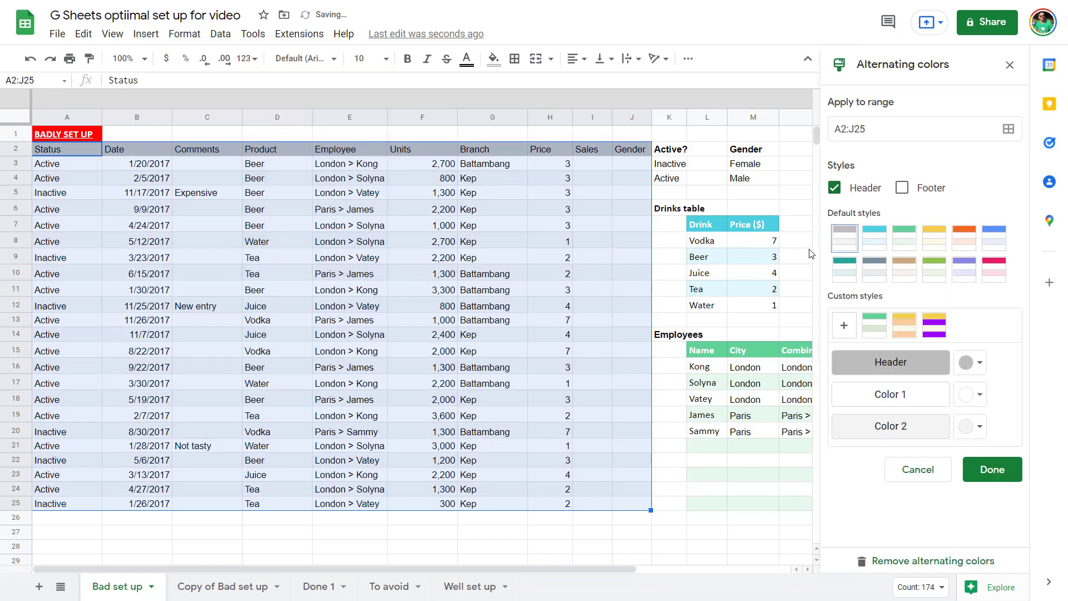
pyautogui.click(906, 246)
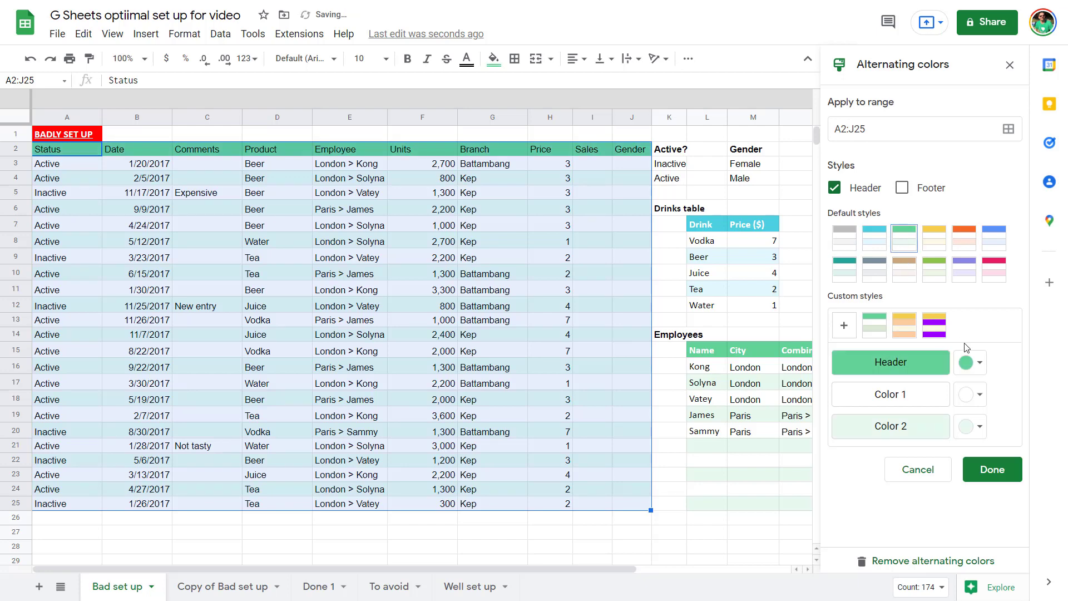
pyautogui.click(972, 362)
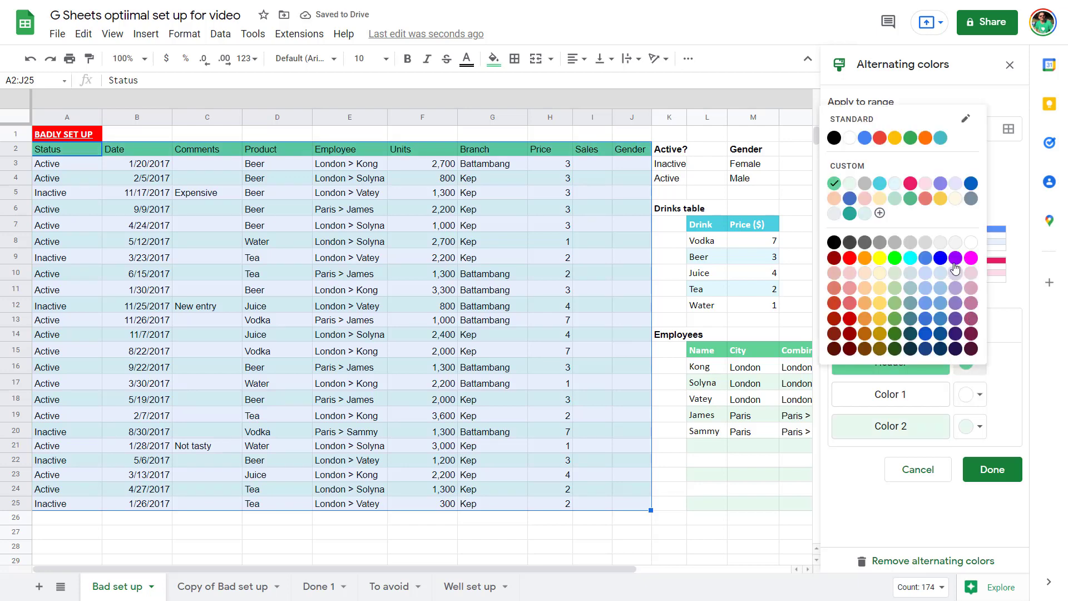
pyautogui.click(959, 300)
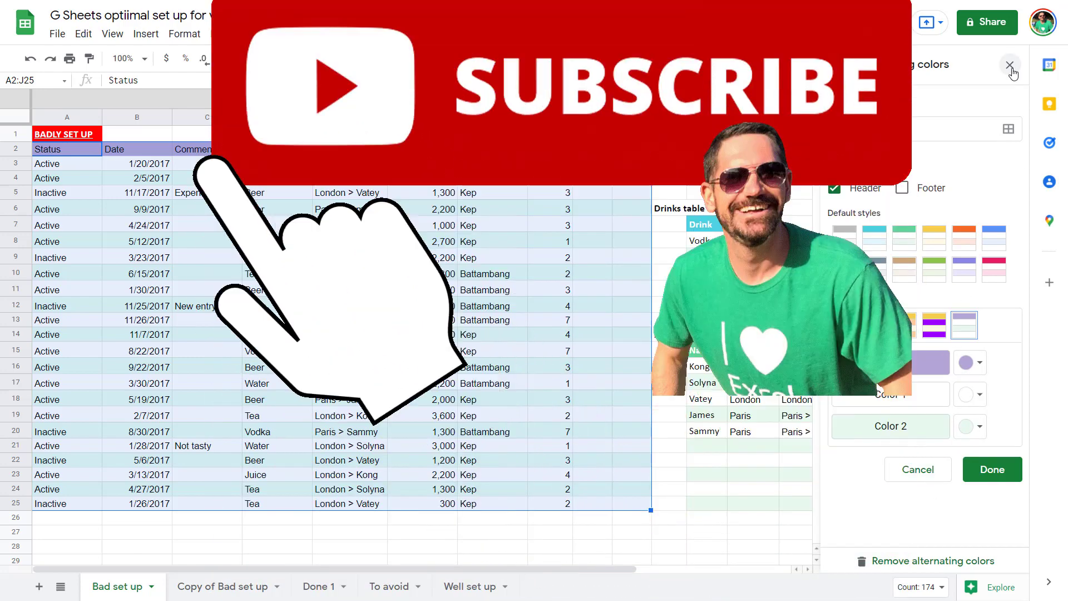
pyautogui.click(1011, 67)
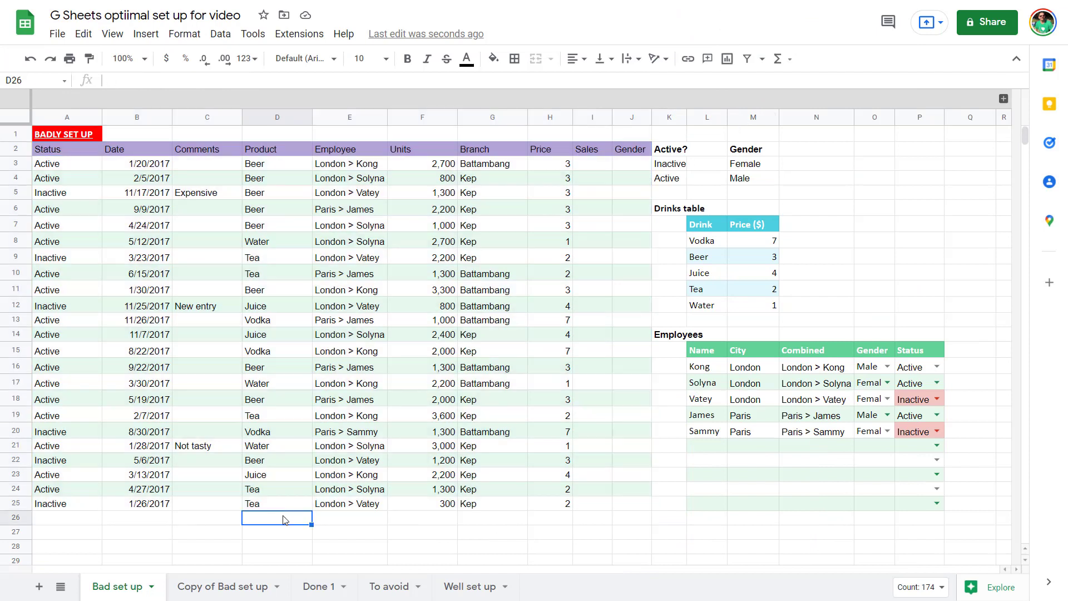
# - Enter Beer, Vodka and Tea as test products in D26:D28
pyautogui.click(288, 518)
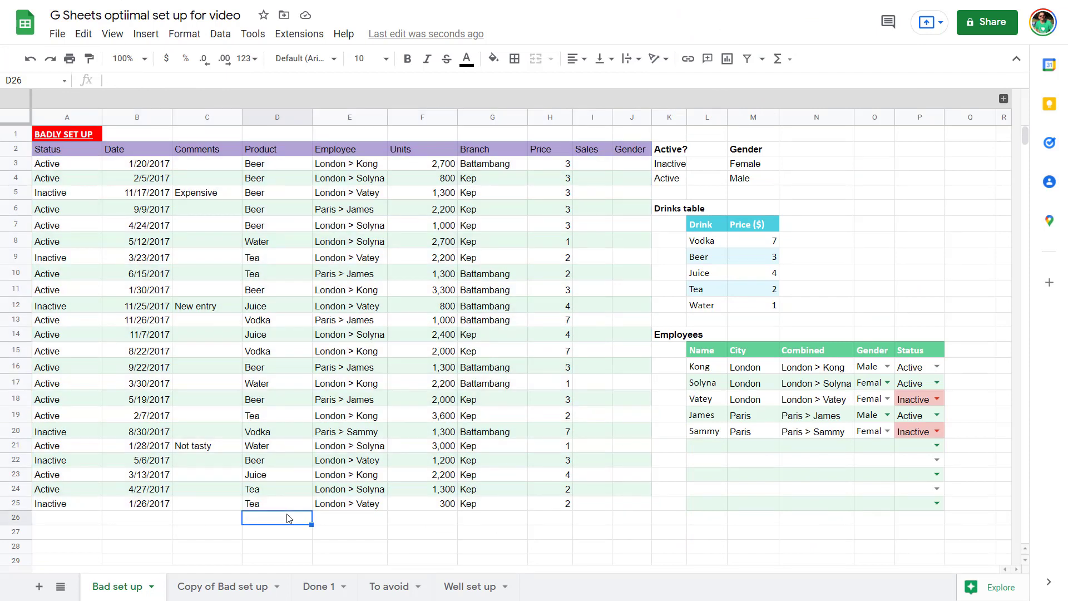
pyautogui.write('Beer')
pyautogui.press('Return')
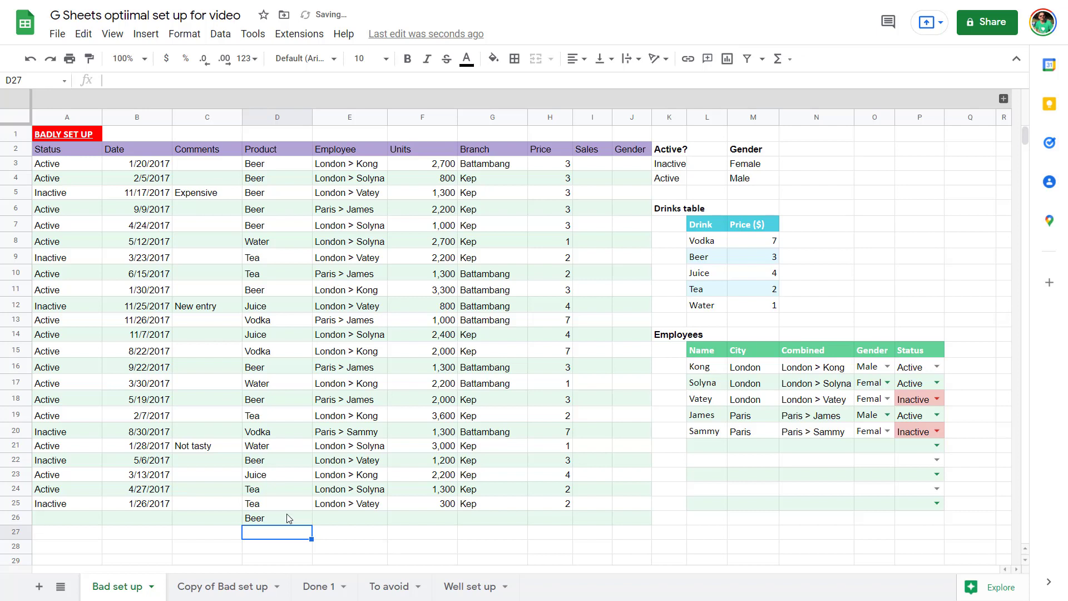
pyautogui.write('Vodka')
pyautogui.press('Return')
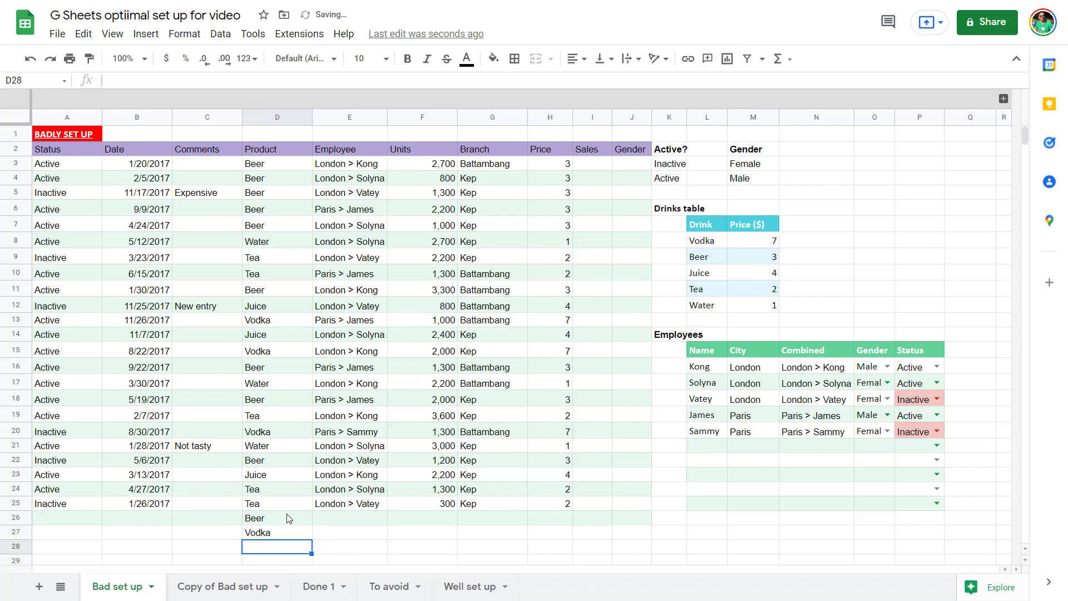
pyautogui.write('Tea')
pyautogui.press('Return')
# - Insert two blank columns to the left of column K
pyautogui.press('Up')
pyautogui.press('Up')
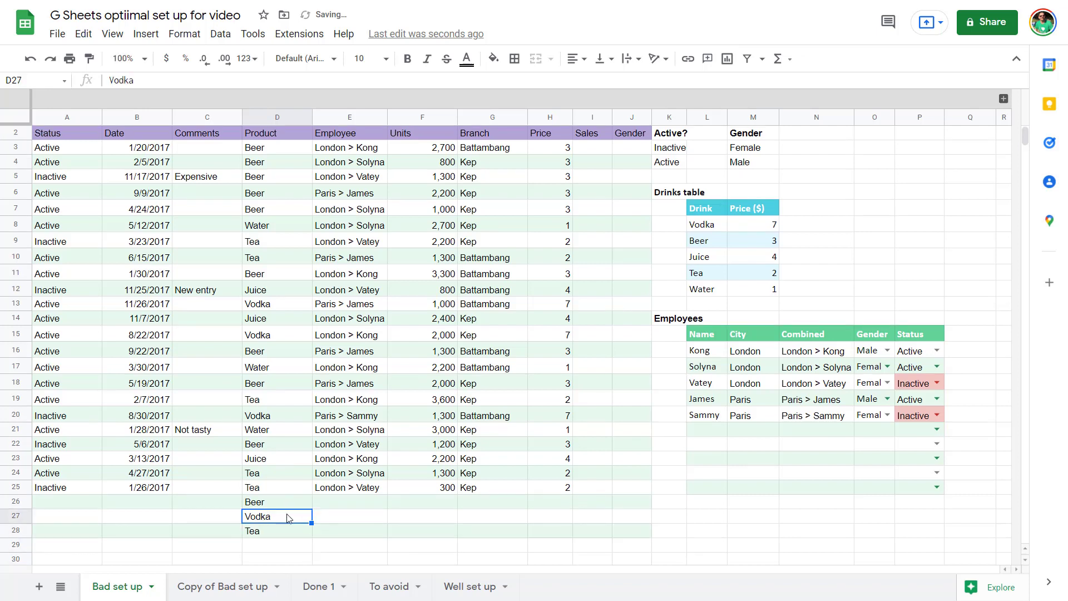
pyautogui.press('Right')
pyautogui.press('Right')
pyautogui.press('Right')
pyautogui.press('Right')
pyautogui.press('Right')
pyautogui.press('Right')
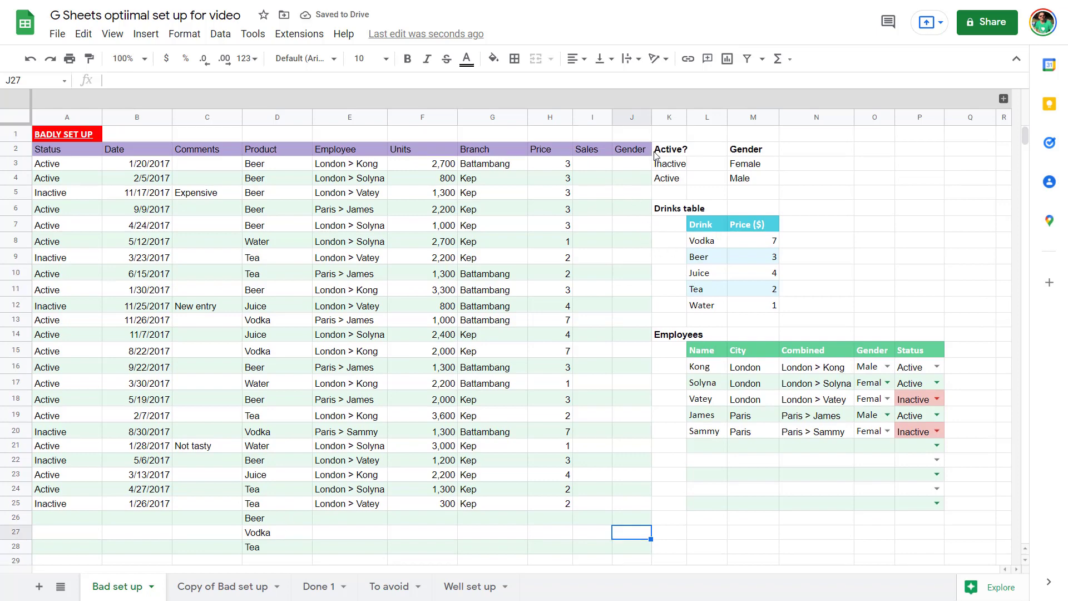
pyautogui.scroll(1, 648, 222)
pyautogui.moveTo(664, 120); pyautogui.dragTo(693, 118)
pyautogui.rightClick(693, 118)
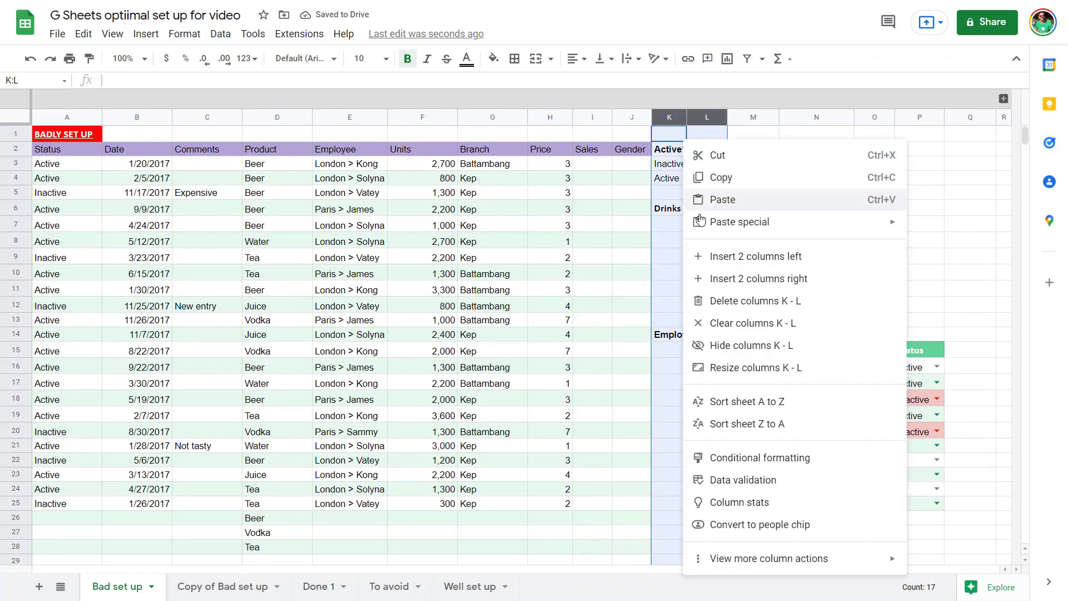
pyautogui.click(792, 257)
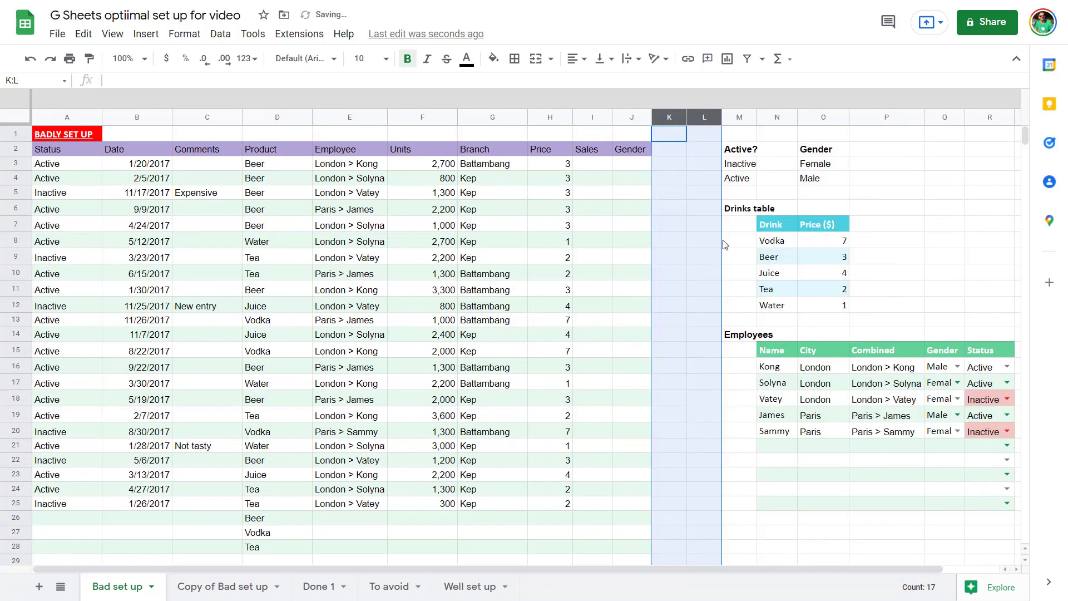
# - Enter test values 4, 3 and 'sd' in the new columns
pyautogui.click(674, 170)
pyautogui.press('Down')
pyautogui.write('4')
pyautogui.press('Return')
pyautogui.press('Down')
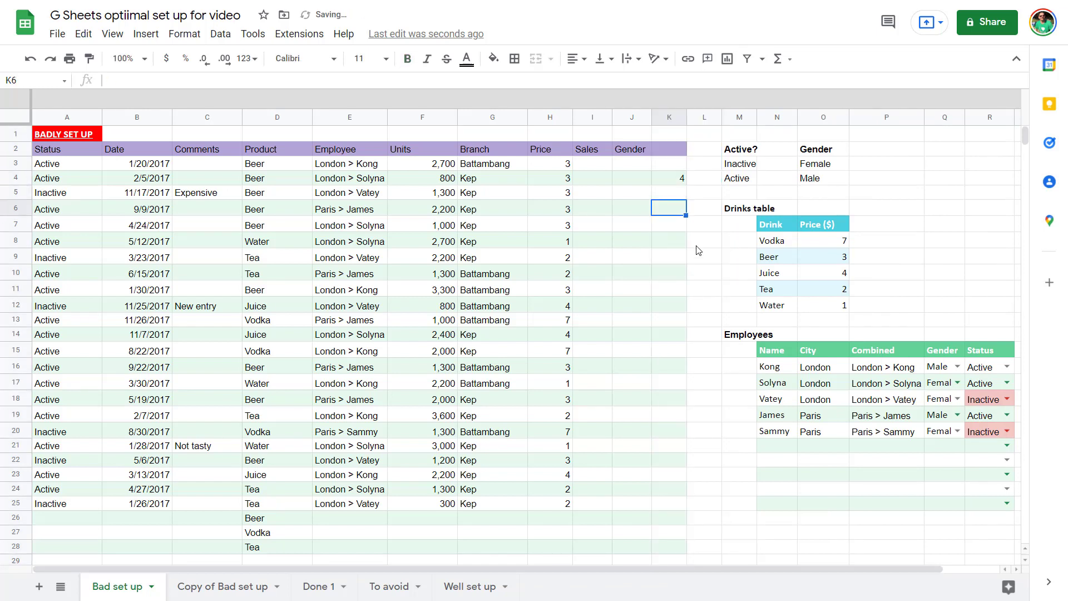
pyautogui.press('Down')
pyautogui.write('3')
pyautogui.press('Tab')
pyautogui.write('sd')
pyautogui.press('Return')
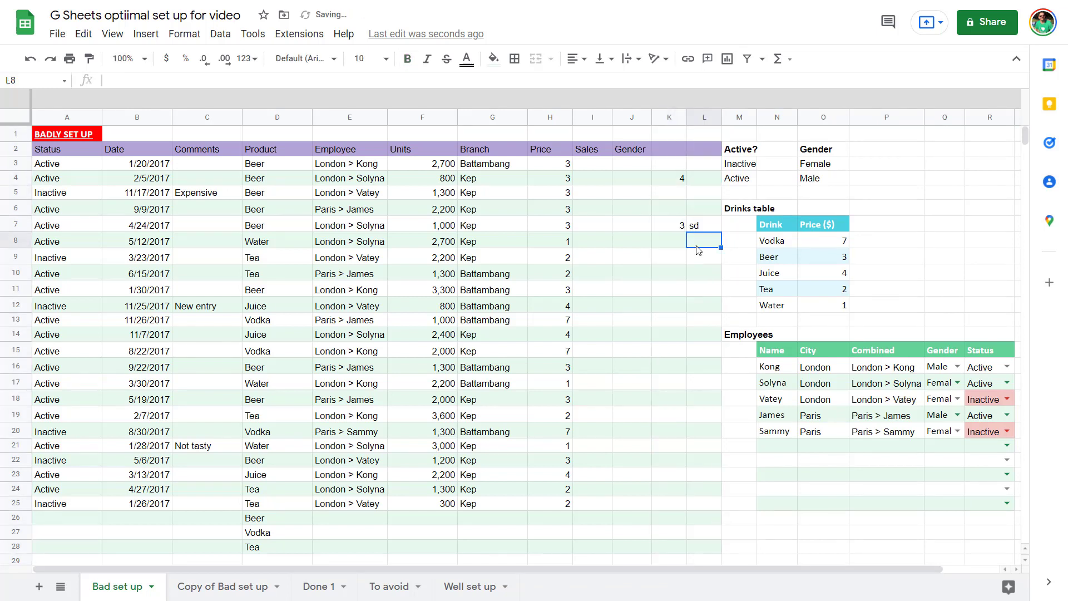
# - Undo the test columns and rows, then check cells D11 and E10
pyautogui.hotkey('ctrl', 'z')
pyautogui.hotkey('ctrl', 'z')
pyautogui.hotkey('ctrl', 'z')
pyautogui.hotkey('ctrl', 'z')
pyautogui.hotkey('ctrl', 'z')
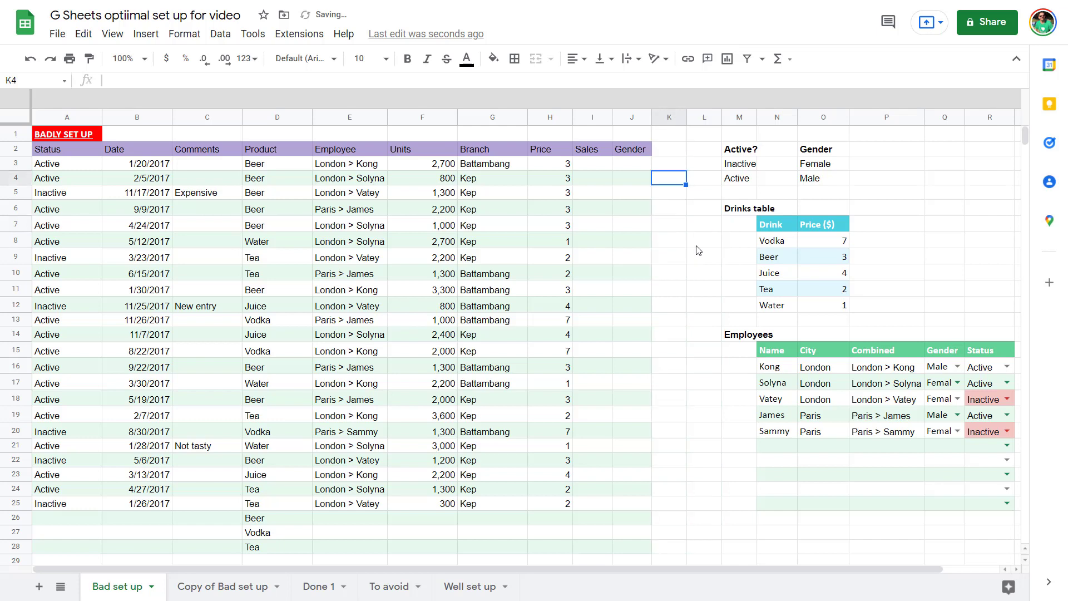
pyautogui.hotkey('ctrl', 'z')
pyautogui.hotkey('ctrl', 'z')
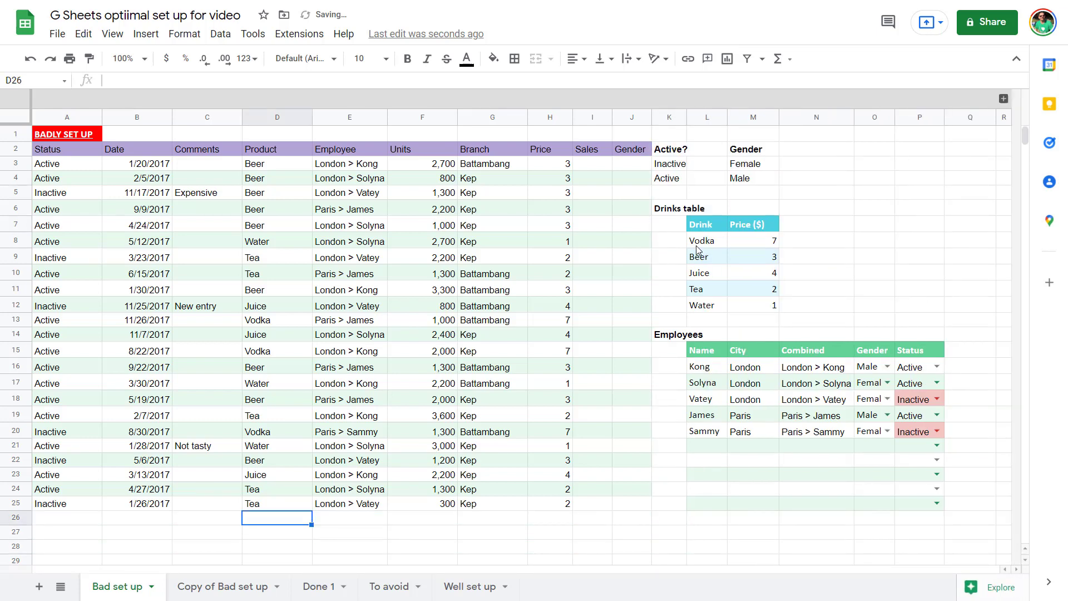
pyautogui.hotkey('ctrl', 'z')
pyautogui.click(268, 292)
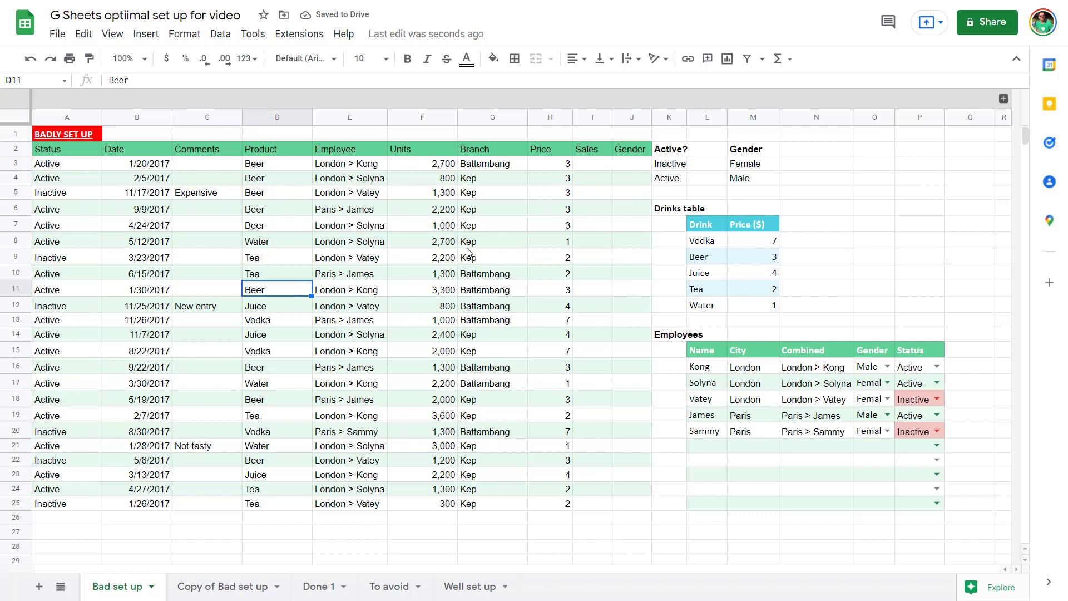
pyautogui.click(351, 273)
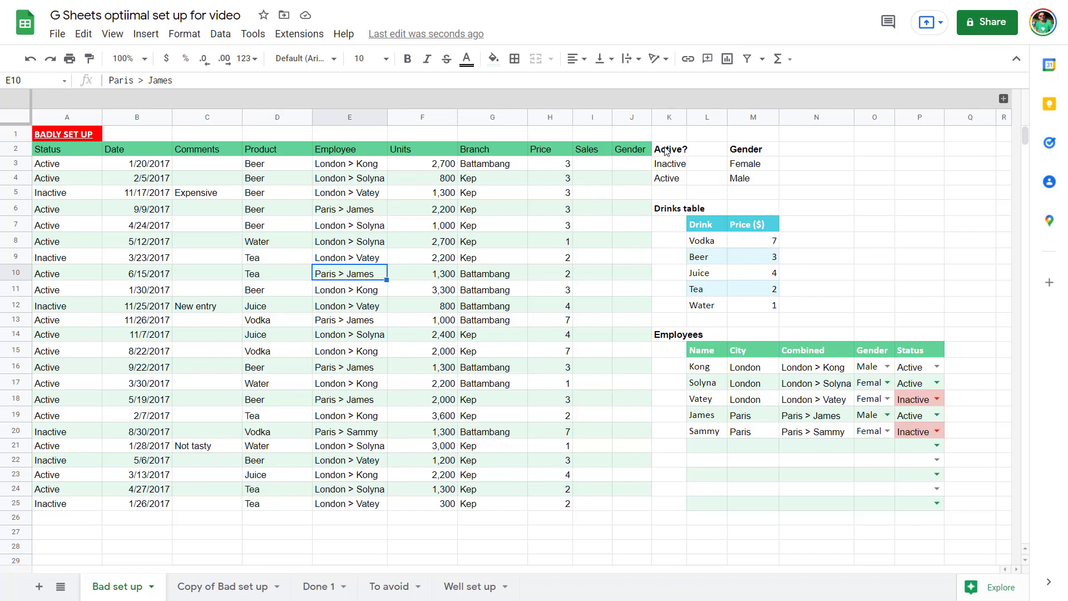
pyautogui.moveTo(666, 151); pyautogui.dragTo(668, 402)
pyautogui.click(488, 336)
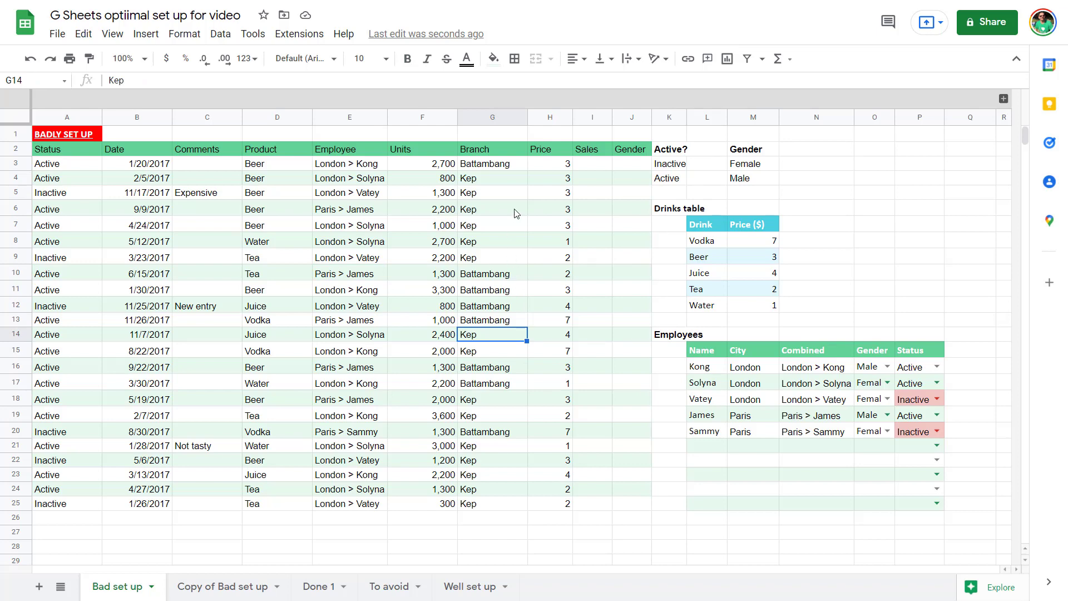
pyautogui.hotkey('ctrl', 'a')
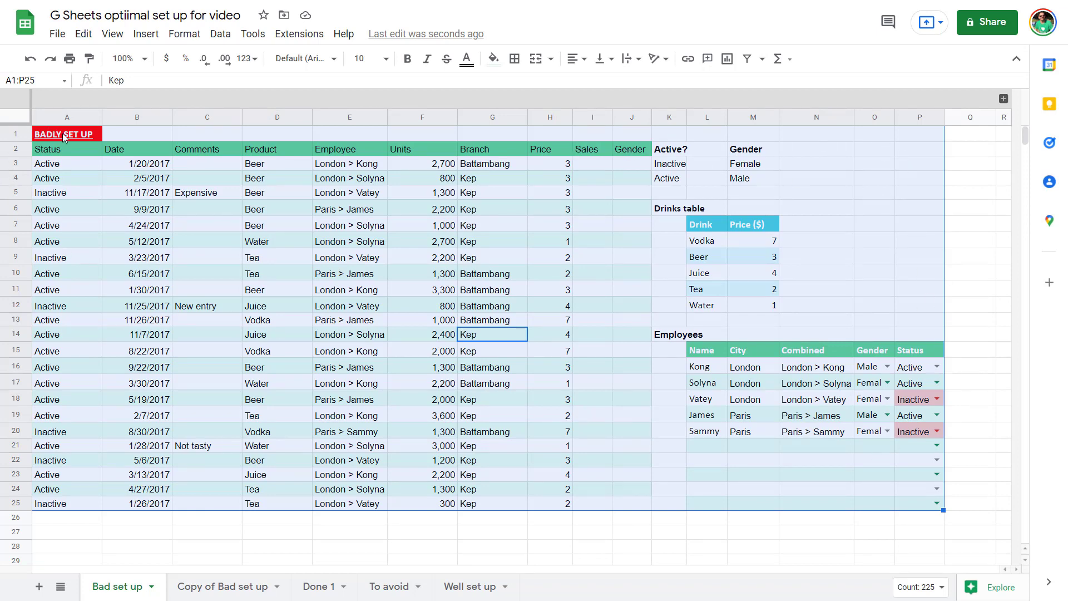
pyautogui.click(392, 227)
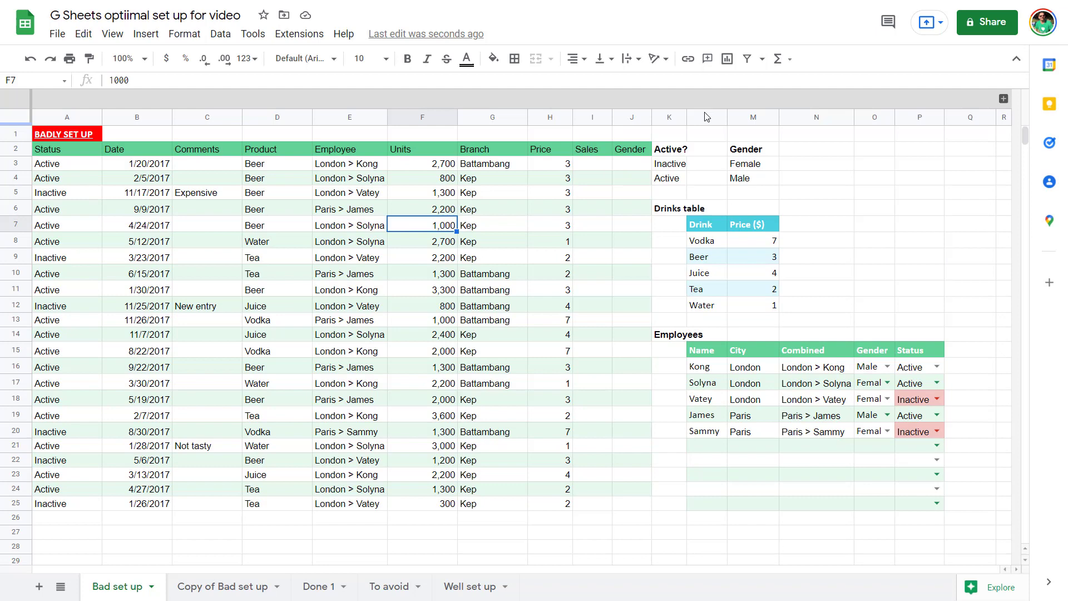
pyautogui.click(747, 60)
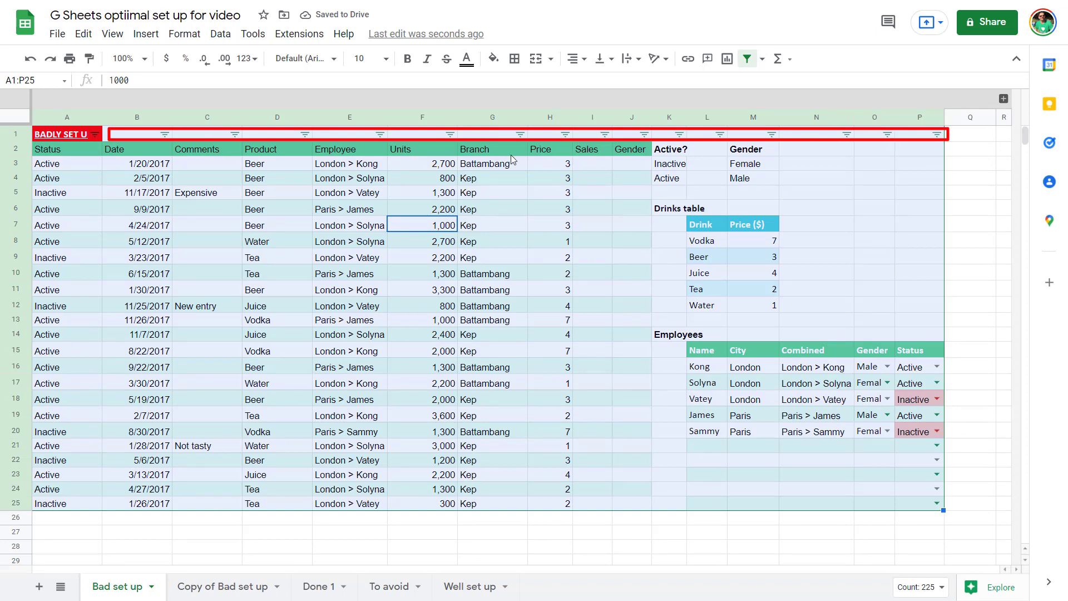
pyautogui.click(304, 136)
pyautogui.click(169, 308)
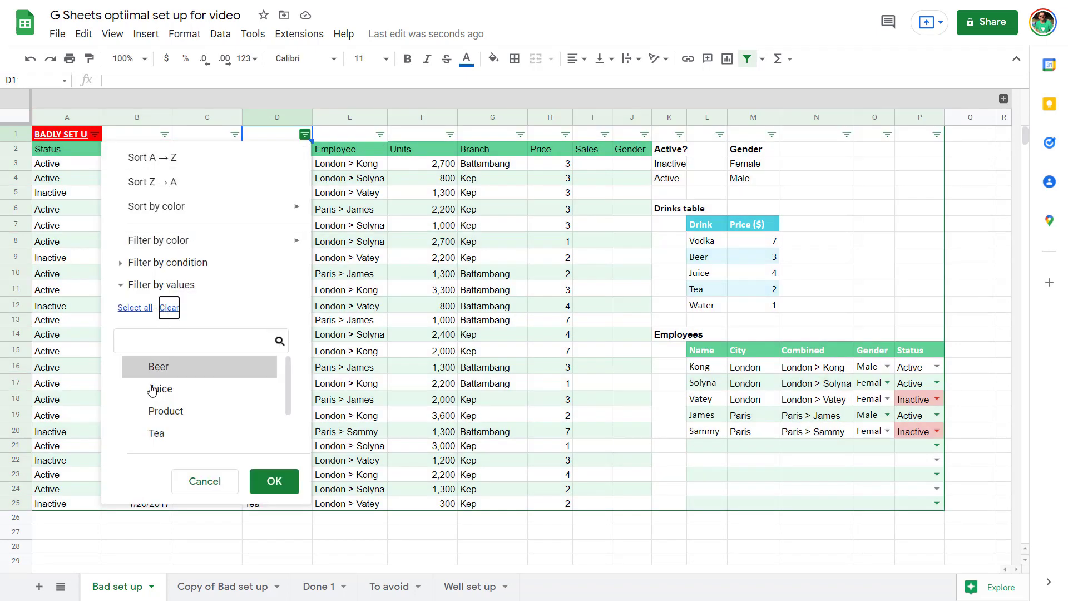
pyautogui.click(158, 366)
pyautogui.click(268, 482)
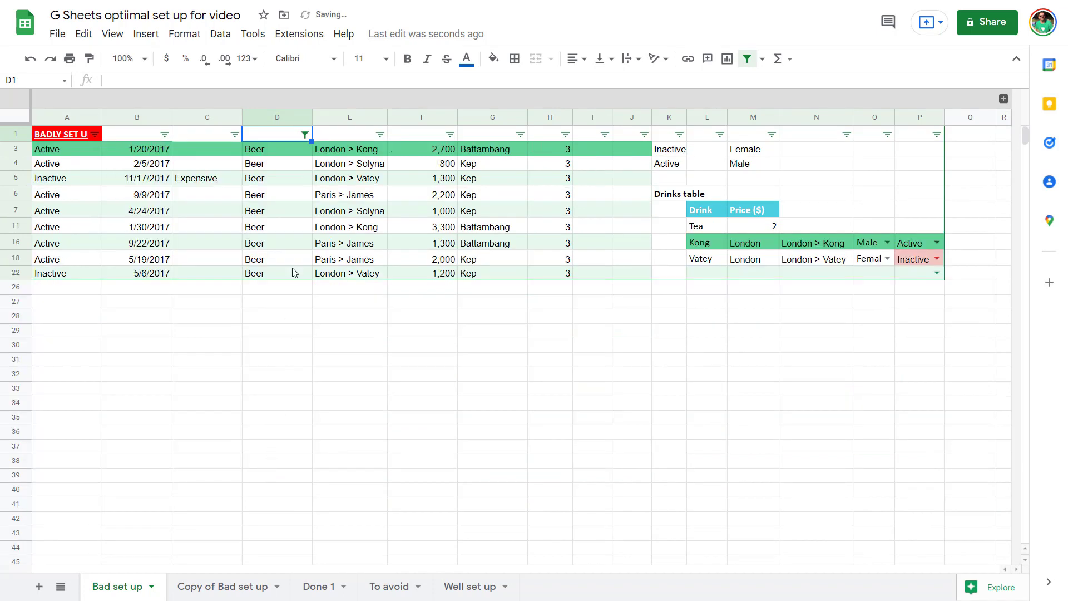
pyautogui.click(295, 210)
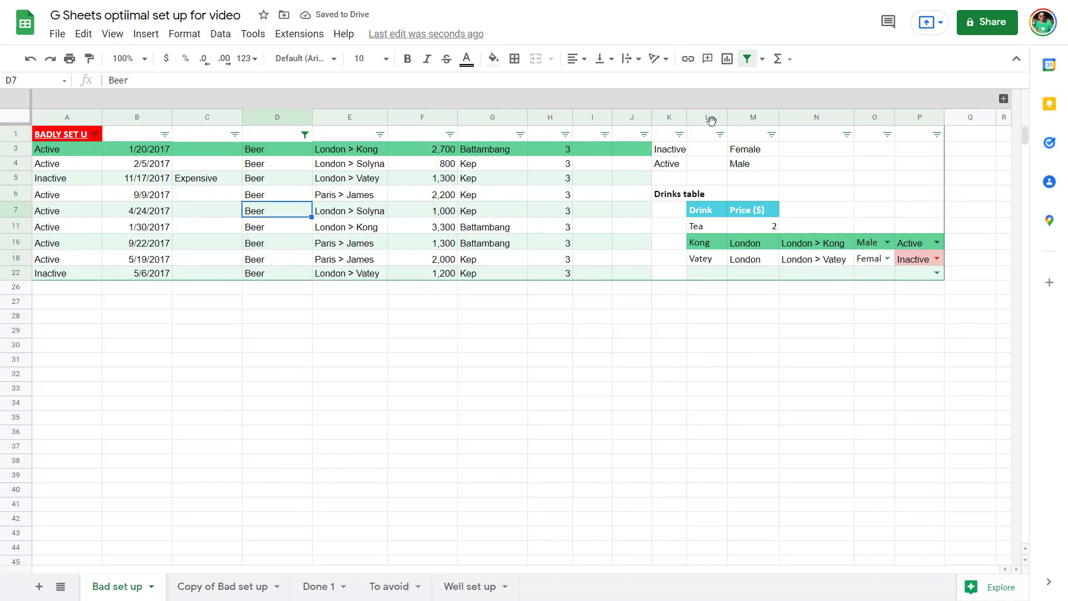
pyautogui.click(747, 58)
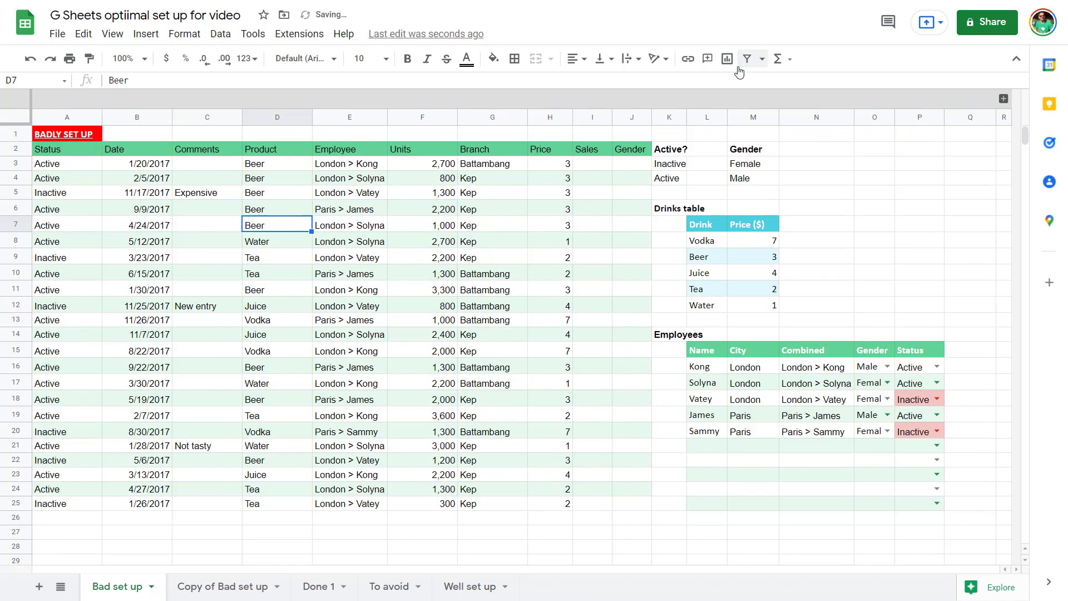
# - Insert a blank row above the headers and a blank column K before the side tables
pyautogui.click(14, 149)
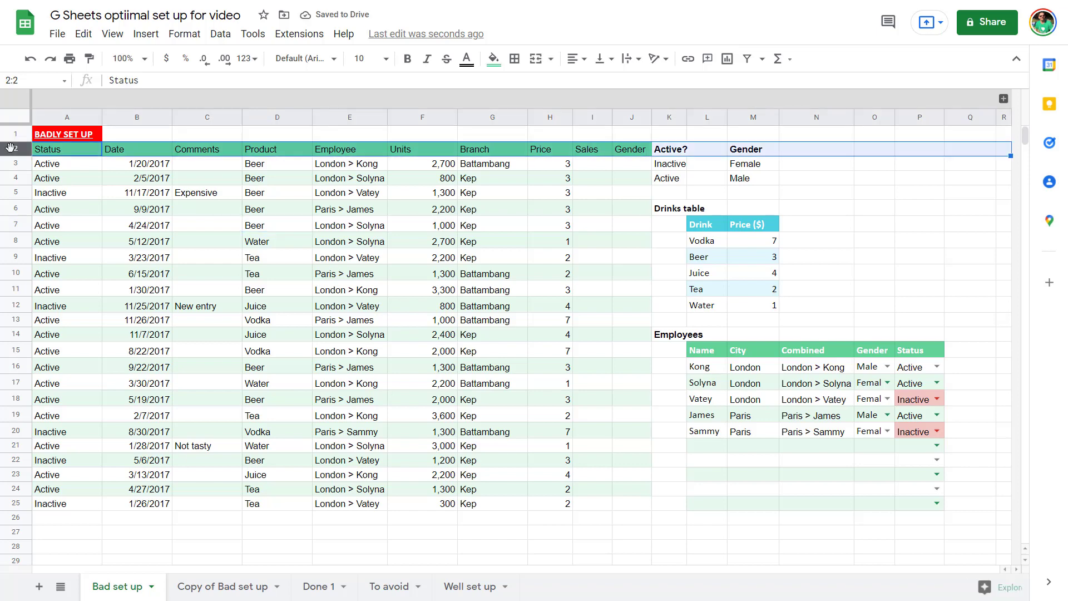
pyautogui.rightClick(13, 149)
pyautogui.click(112, 266)
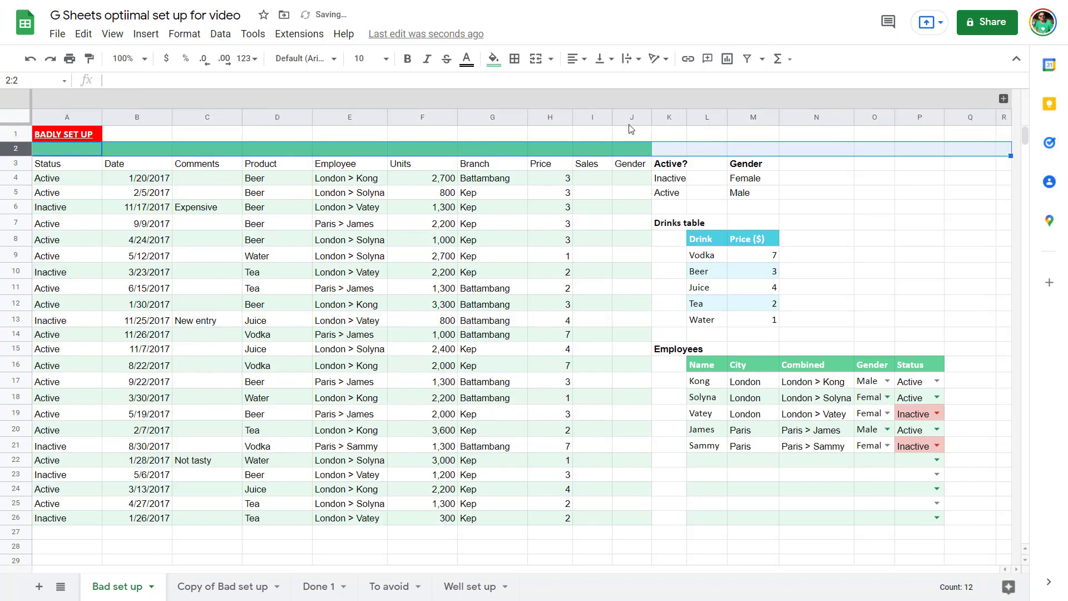
pyautogui.rightClick(663, 115)
pyautogui.click(736, 232)
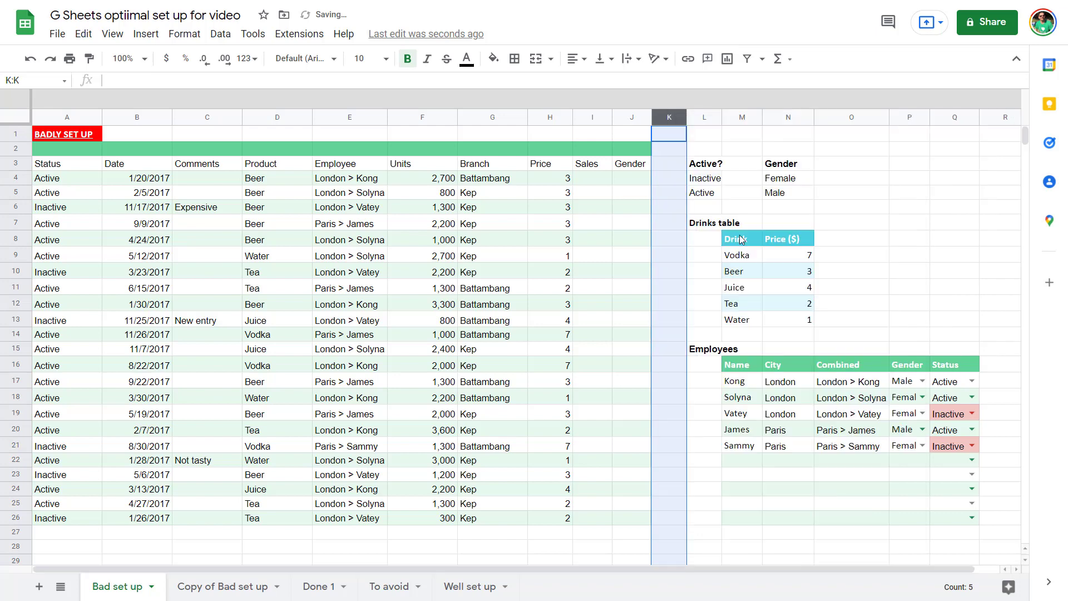
# - Create a filter on the sales table A3:J26
pyautogui.click(162, 206)
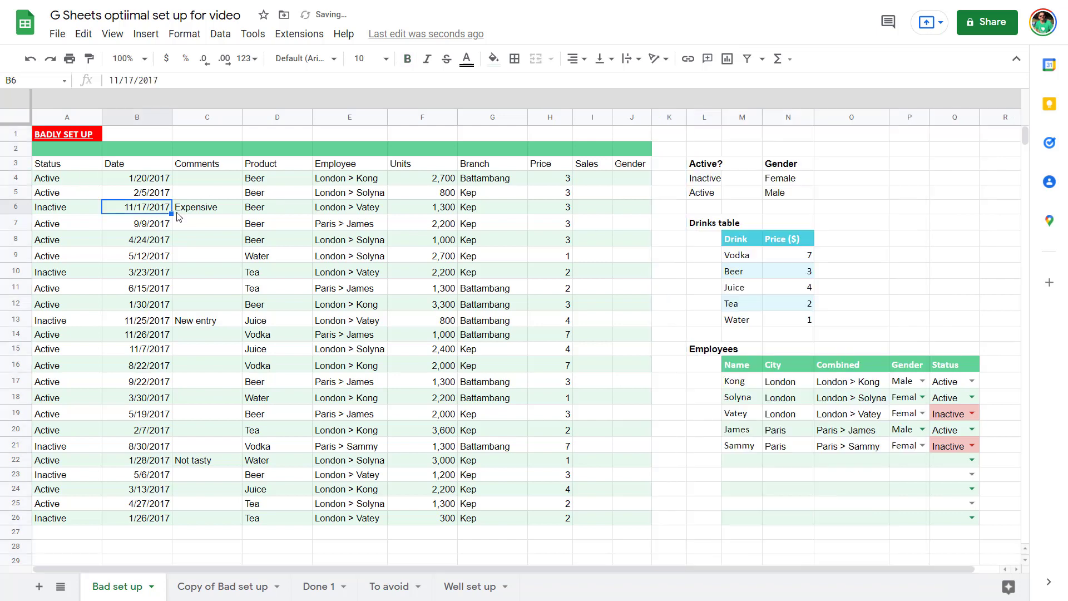
pyautogui.click(325, 244)
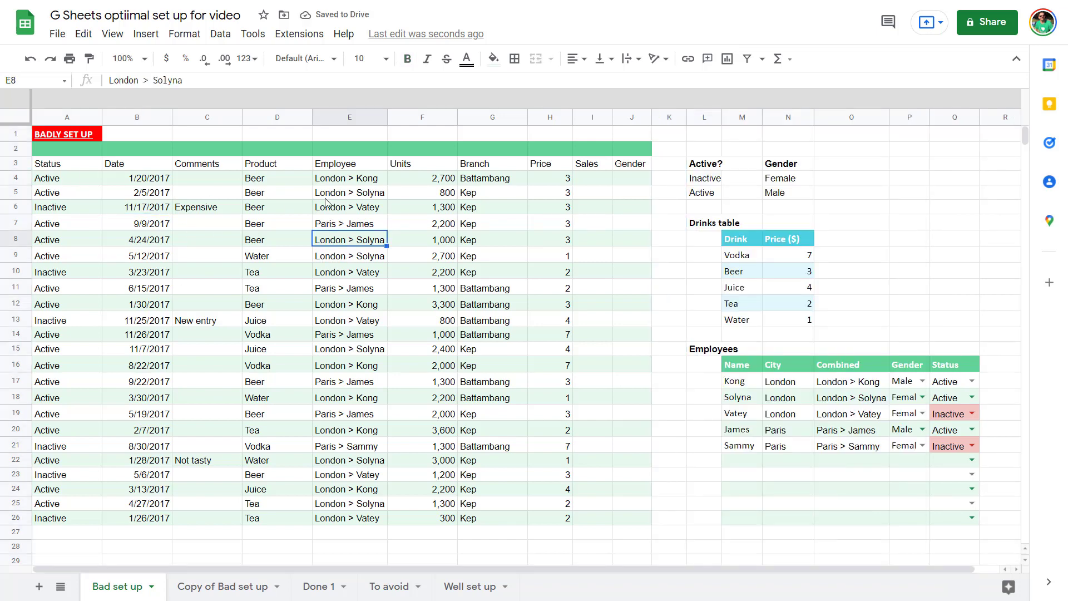
pyautogui.click(747, 59)
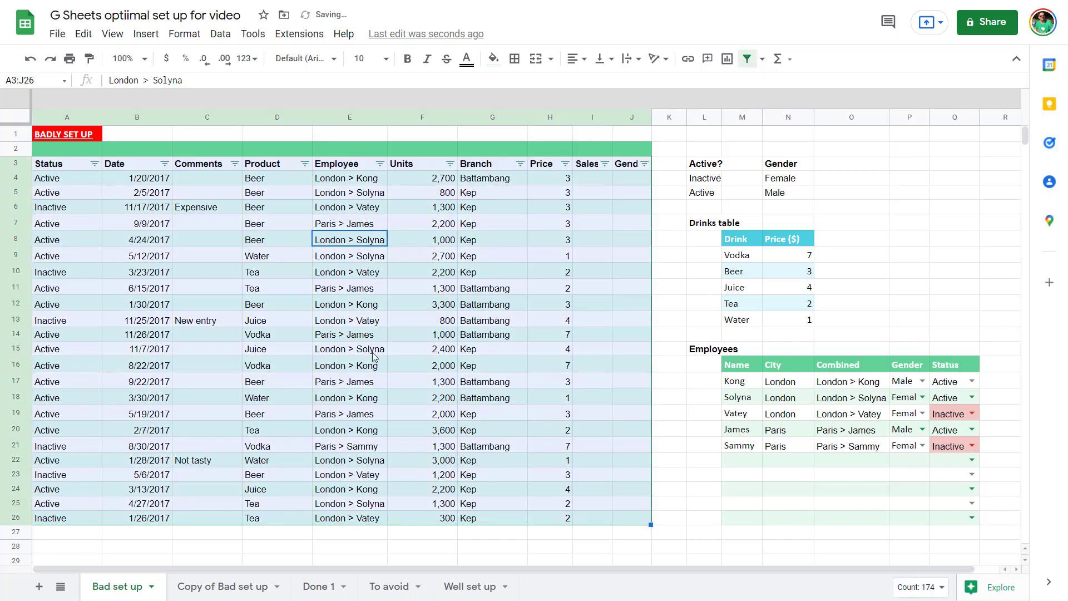
# - Remove the filter and extend the alternating colours to A3:J26 with row 3 as header
pyautogui.hotkey('ctrl', 'z')
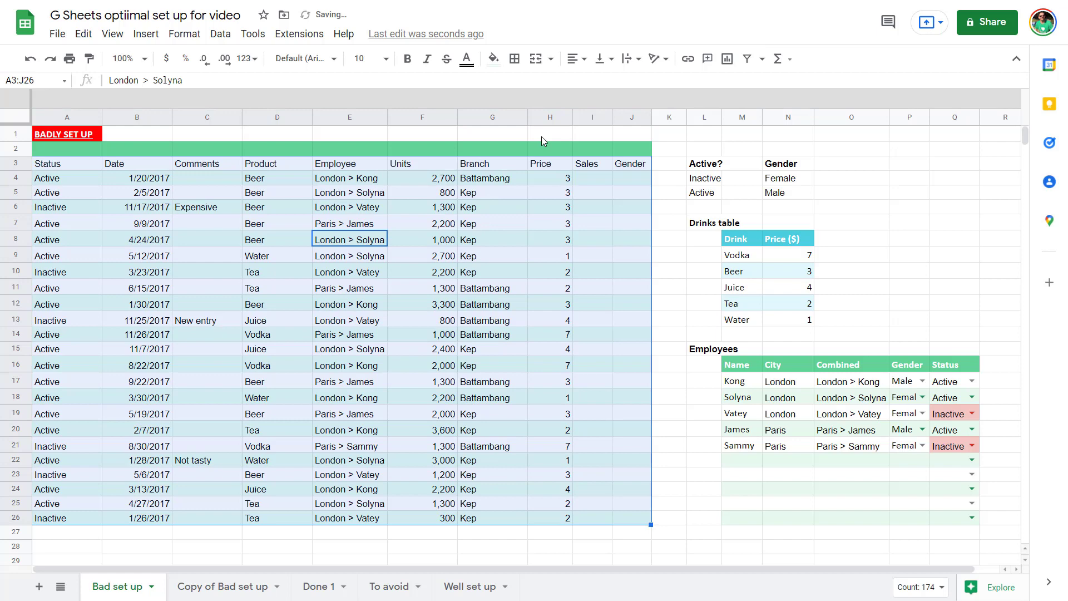
pyautogui.click(86, 180)
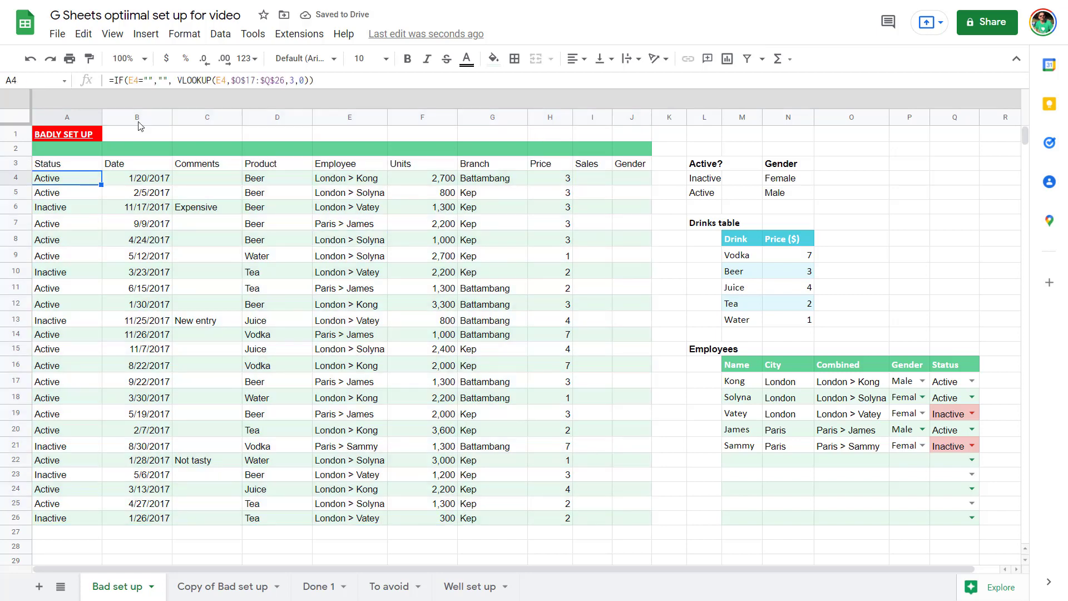
pyautogui.click(195, 34)
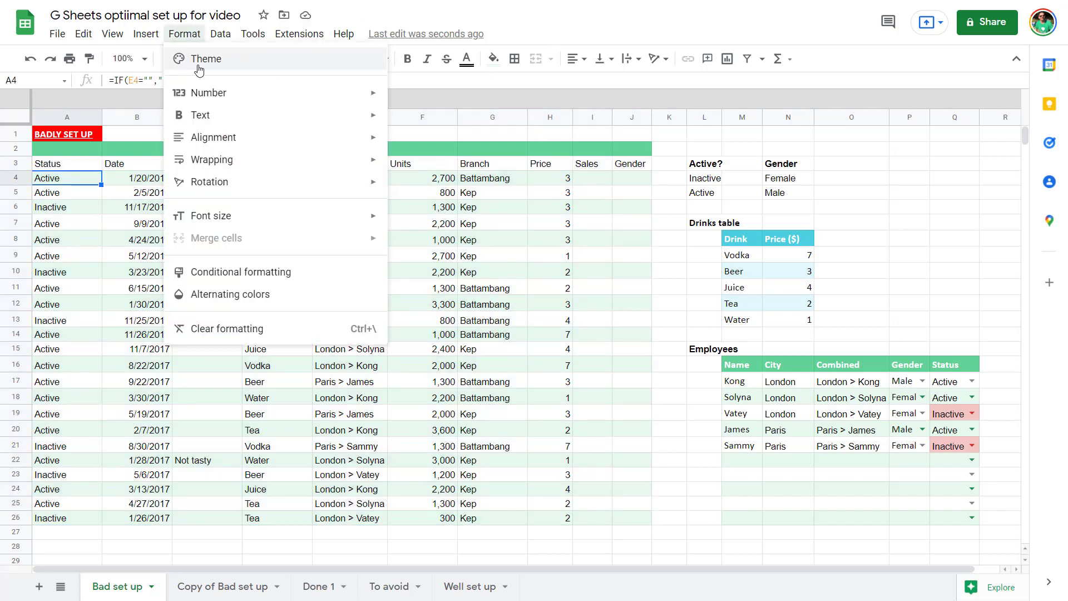
pyautogui.click(289, 293)
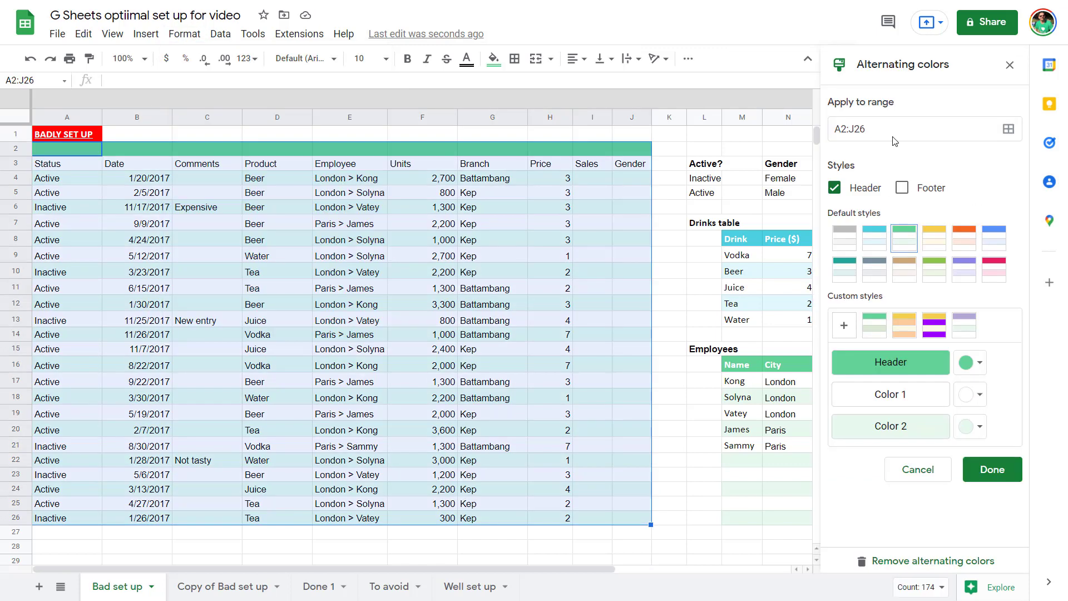
pyautogui.moveTo(840, 128); pyautogui.dragTo(846, 128)
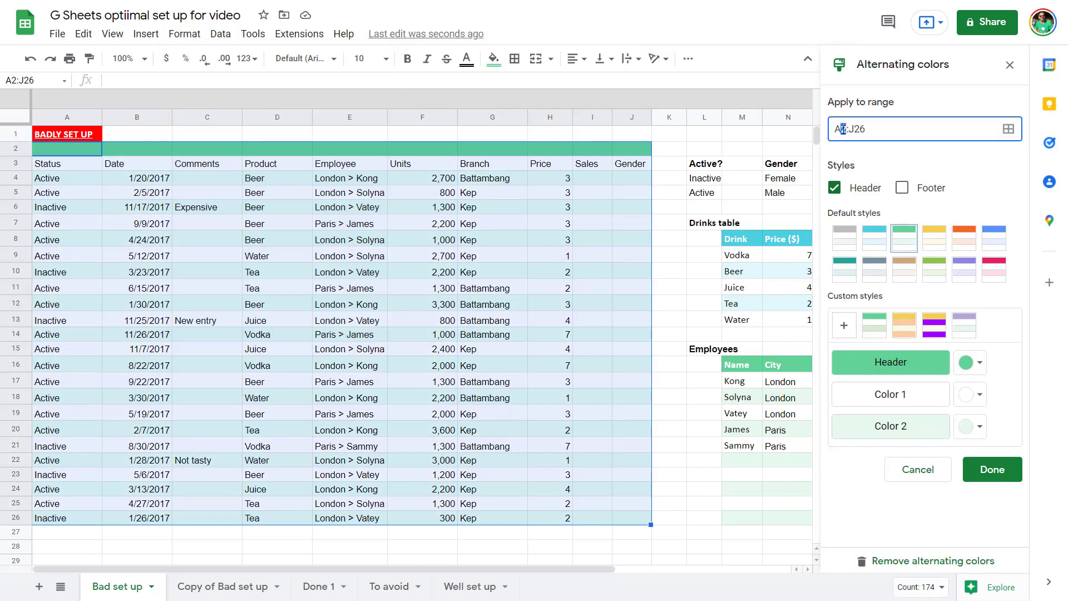
pyautogui.click(989, 468)
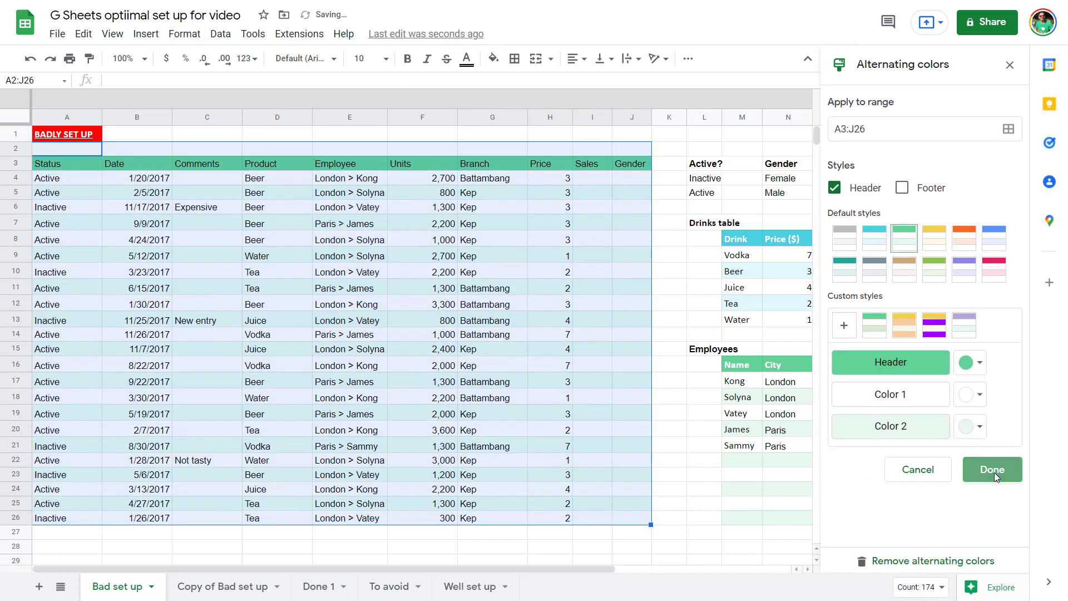
pyautogui.click(369, 347)
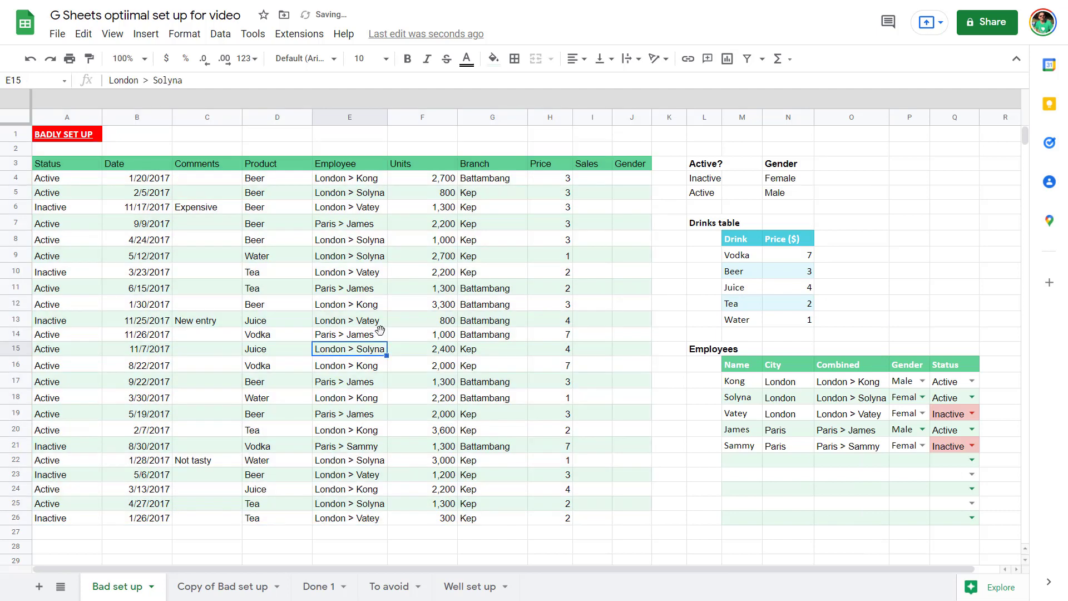
# - Insert a new row 2 and label B2:D2 'Choose date', 'Free type' and 'Choose'
pyautogui.rightClick(23, 147)
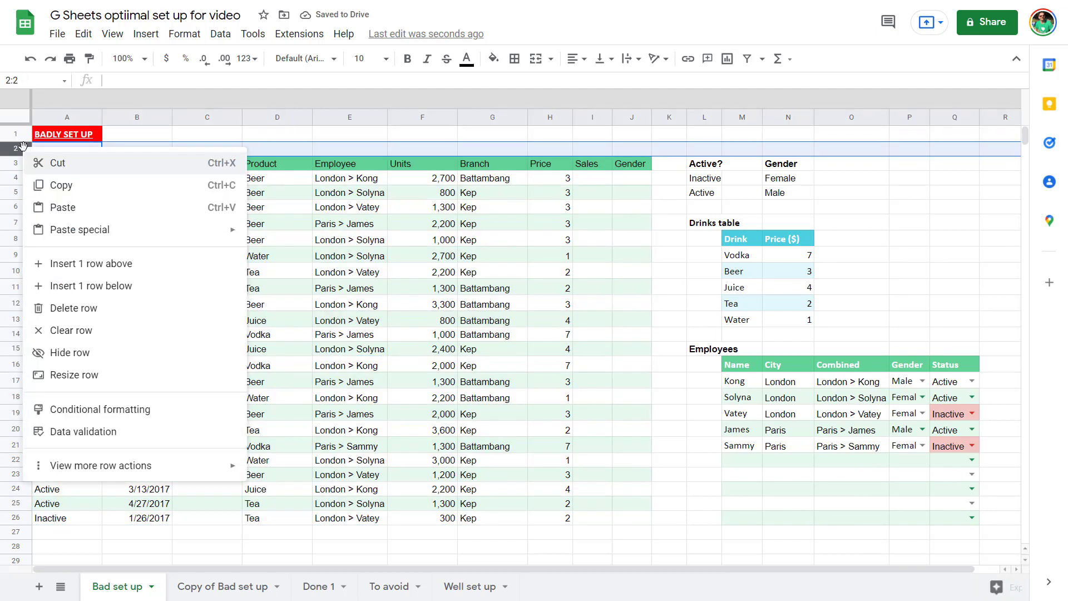
pyautogui.click(134, 264)
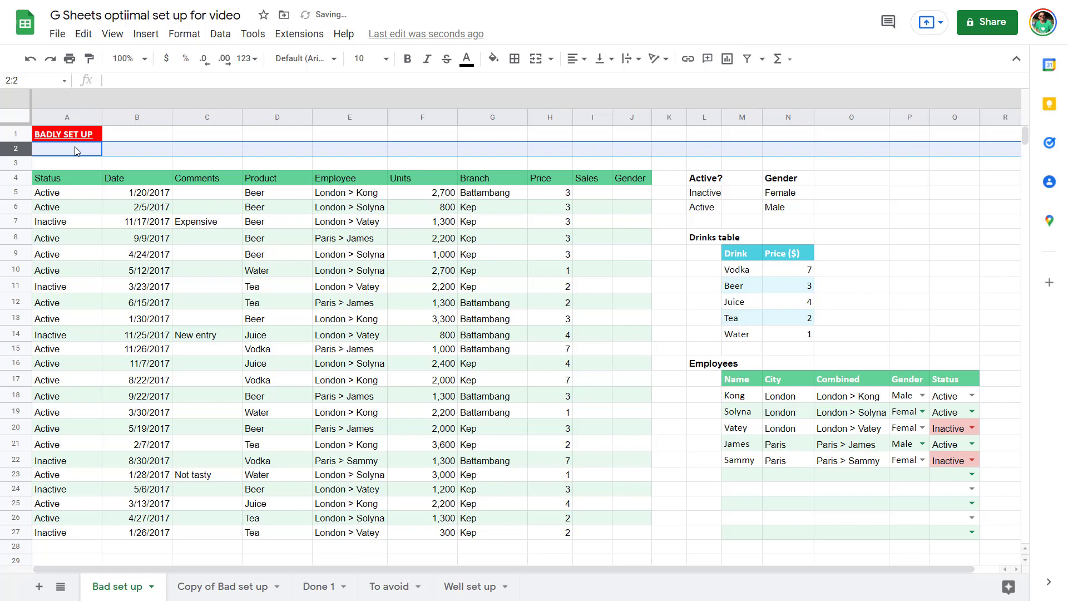
pyautogui.click(77, 151)
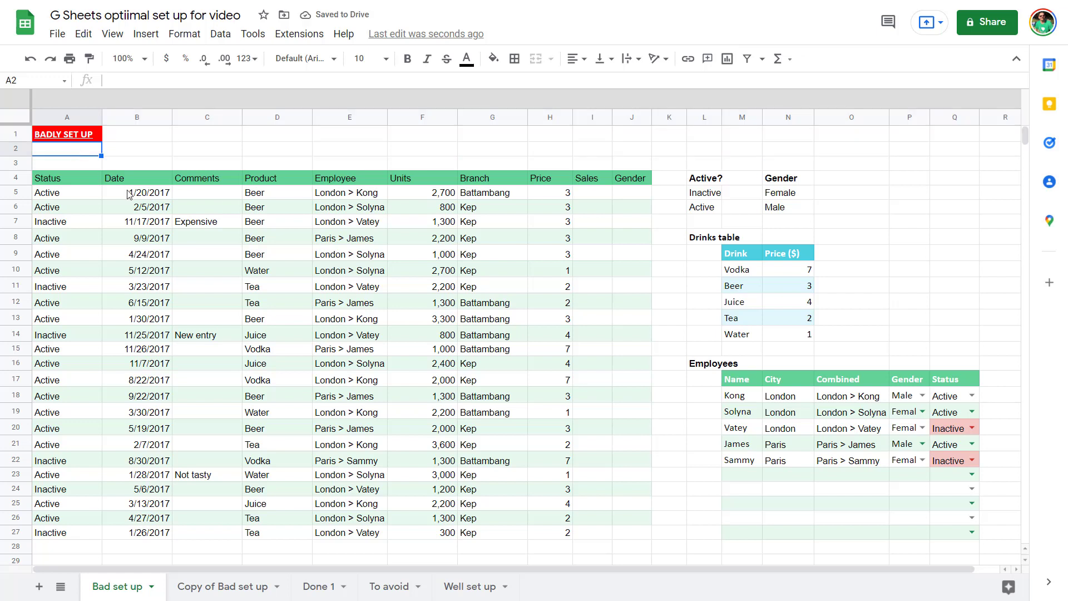
pyautogui.press('Right')
pyautogui.press('Left')
pyautogui.press('Right')
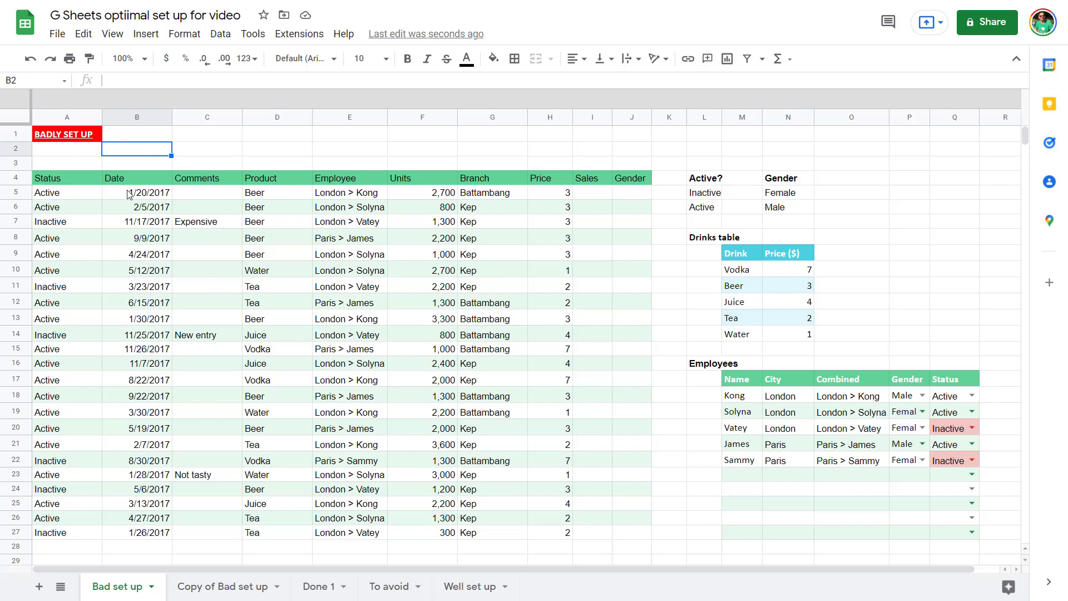
pyautogui.write('Choose date')
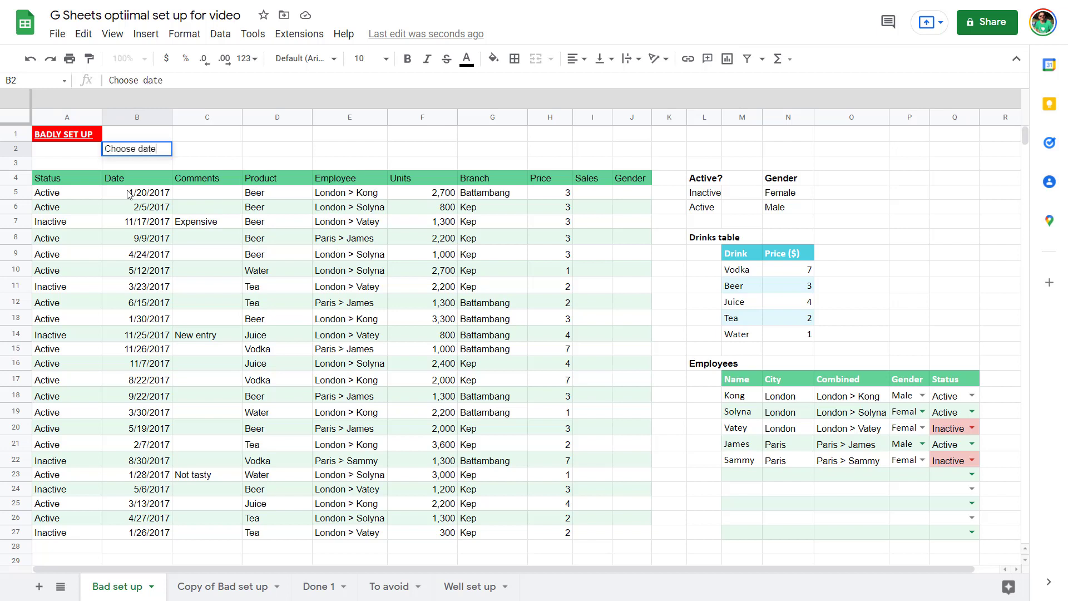
pyautogui.press('Tab')
pyautogui.write('Free type')
pyautogui.press('Tab')
pyautogui.write('Choose')
# - Label F2 'Choose #', A2 and H2:J2 'Formula', and copy labels into E2 and G2
pyautogui.click(429, 149)
pyautogui.write('Choose #')
pyautogui.click(571, 154)
pyautogui.write('Formula')
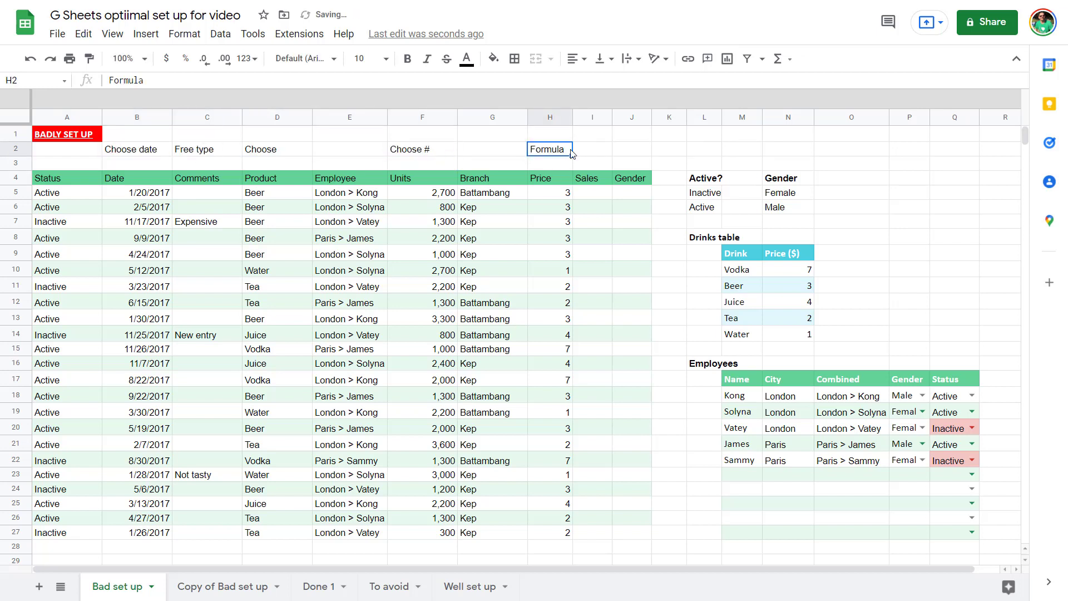
pyautogui.moveTo(572, 155); pyautogui.dragTo(640, 149)
pyautogui.click(66, 149)
pyautogui.write('Formula')
pyautogui.moveTo(312, 155); pyautogui.dragTo(493, 149)
pyautogui.click(516, 268)
# - Delete the Branch column
pyautogui.scroll(-1, 516, 268)
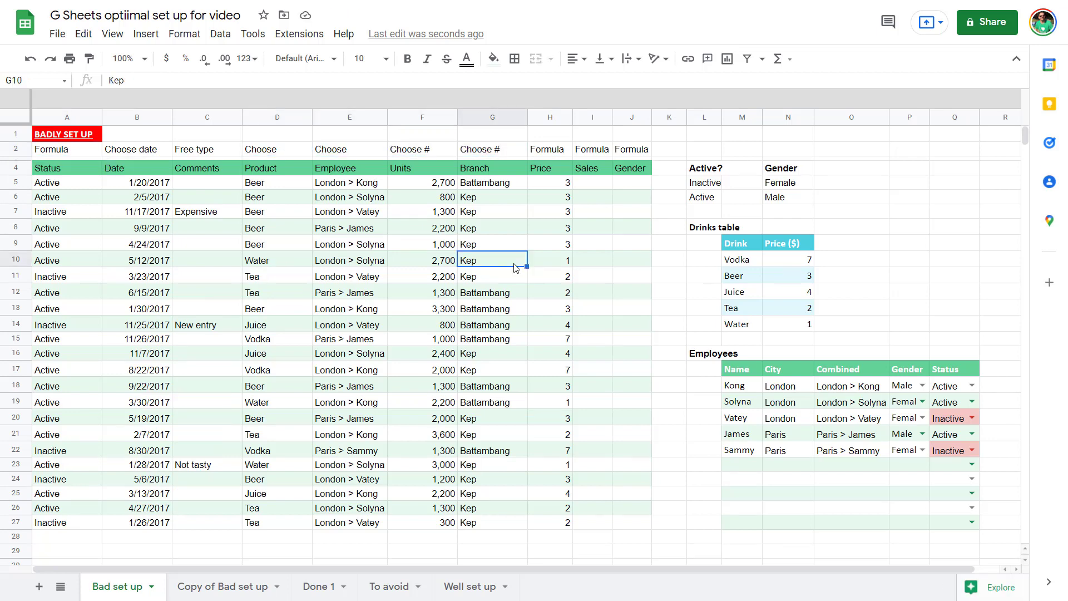
pyautogui.click(482, 117)
pyautogui.hotkey('ctrl', 'alt', '-')
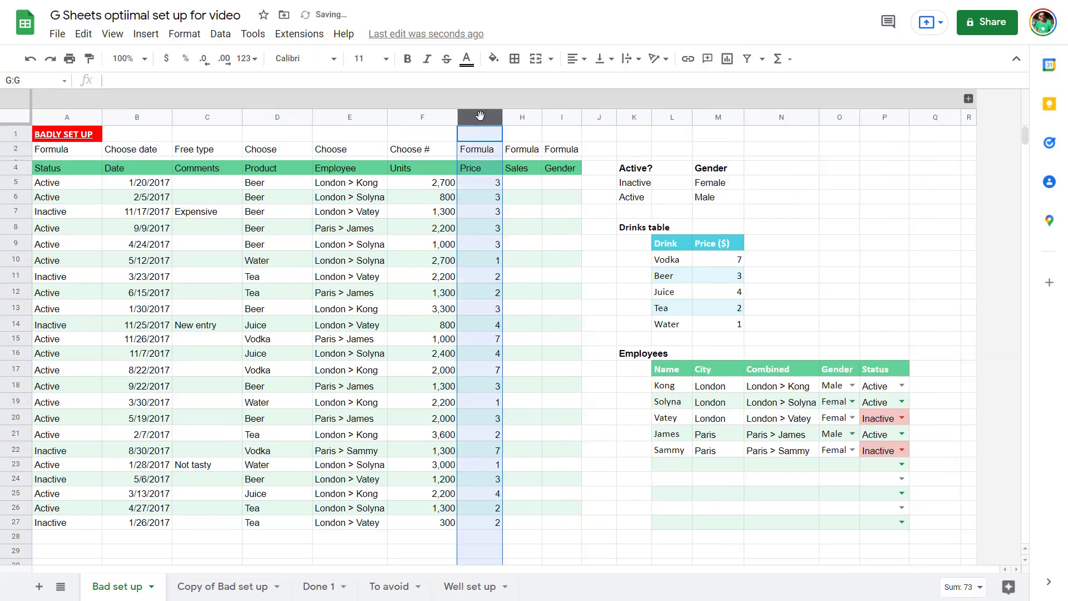
pyautogui.click(428, 276)
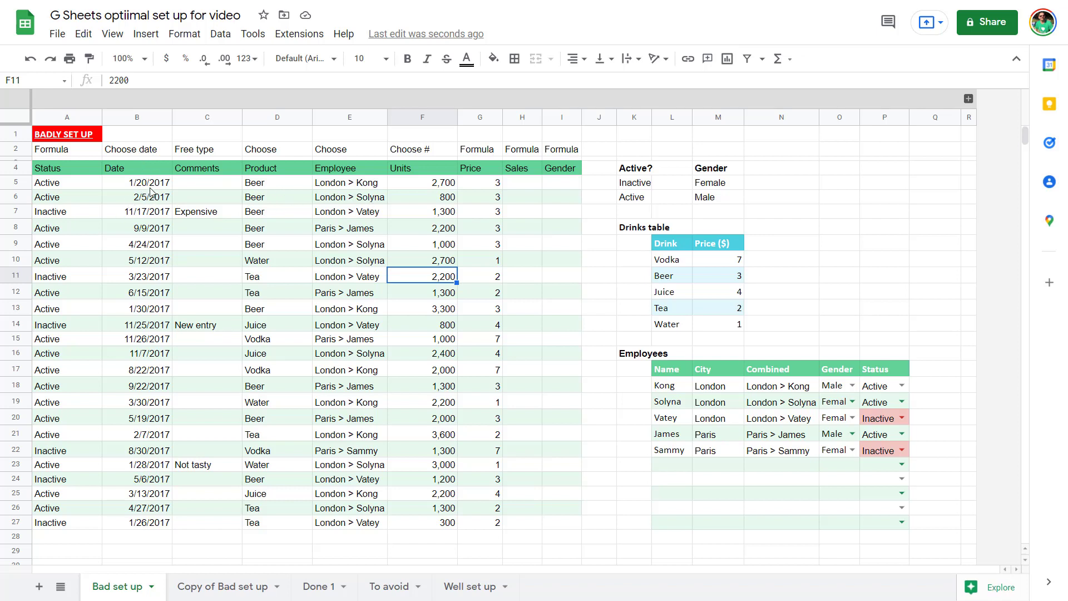
# - Select the Date cells from B5 and add a validation rule requiring dates
pyautogui.moveTo(152, 188); pyautogui.dragTo(154, 549)
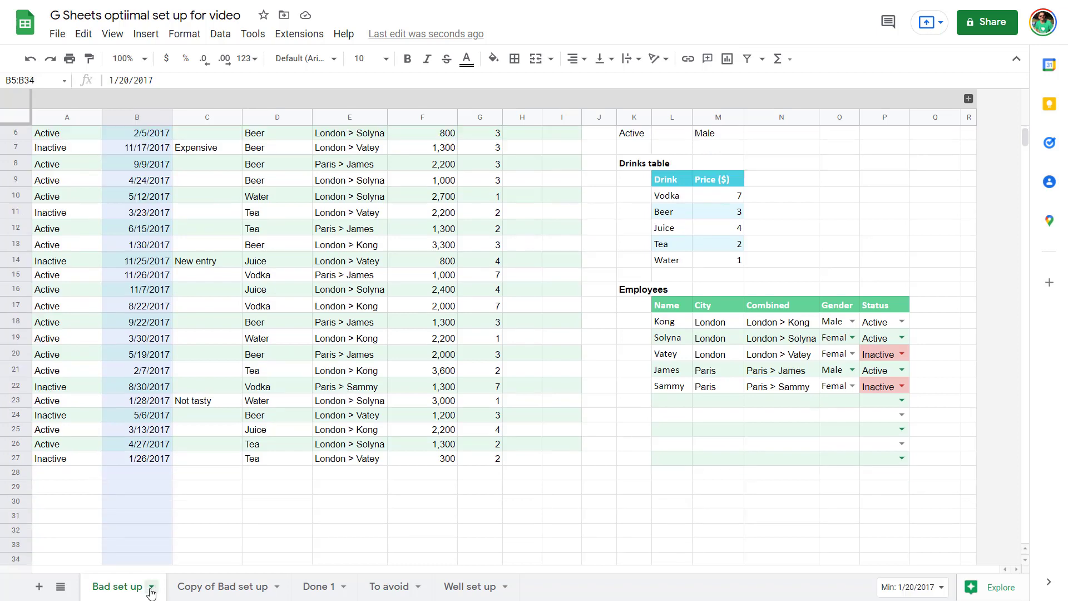
pyautogui.moveTo(151, 594); pyautogui.dragTo(155, 508)
pyautogui.scroll(-2, 155, 508)
pyautogui.scroll(5, 143, 240)
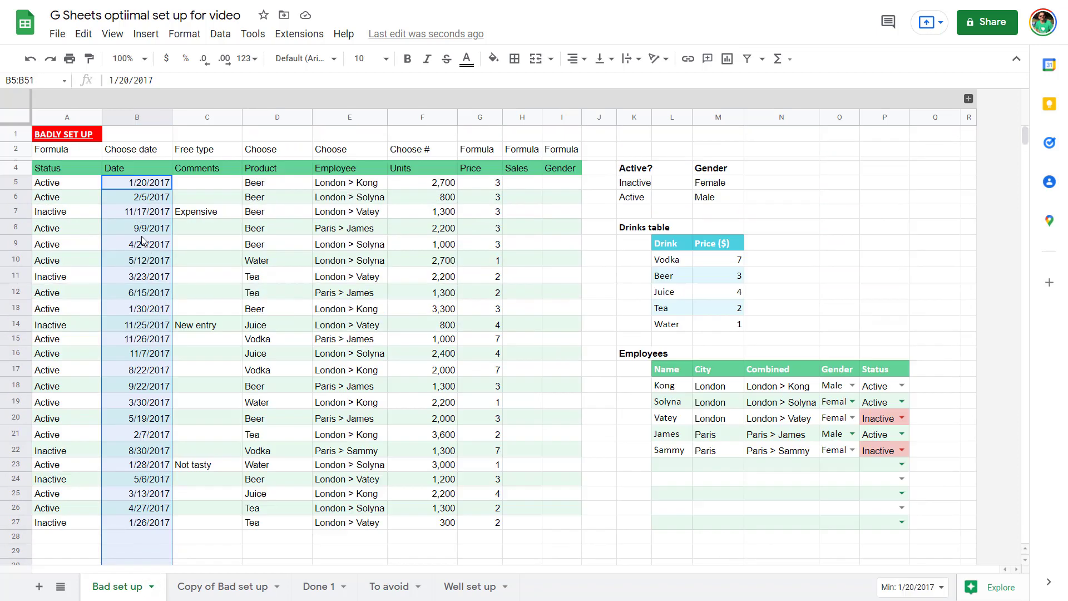
pyautogui.click(222, 35)
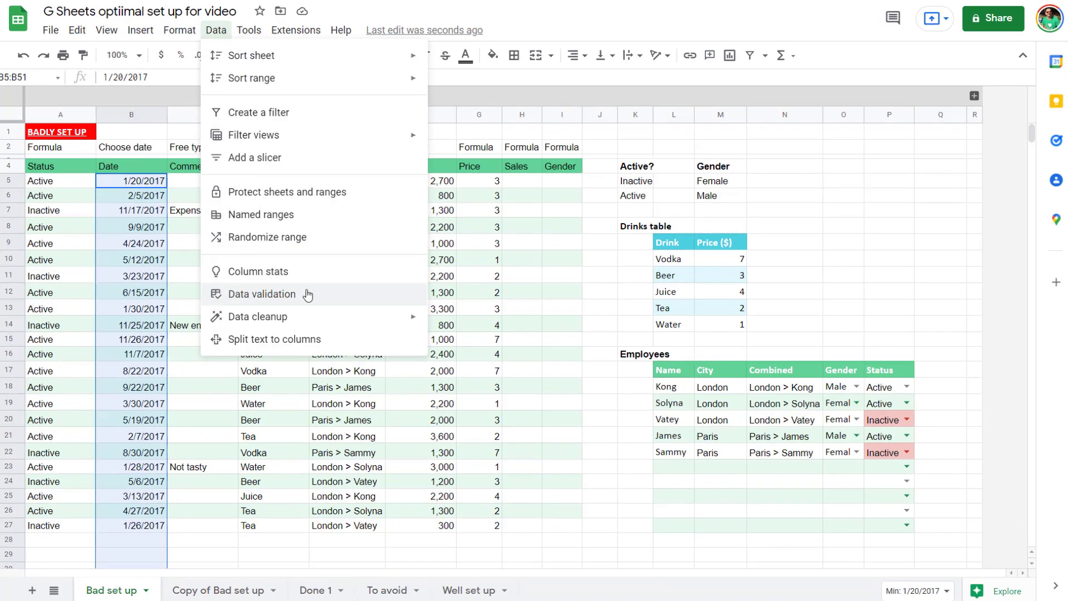
pyautogui.click(374, 291)
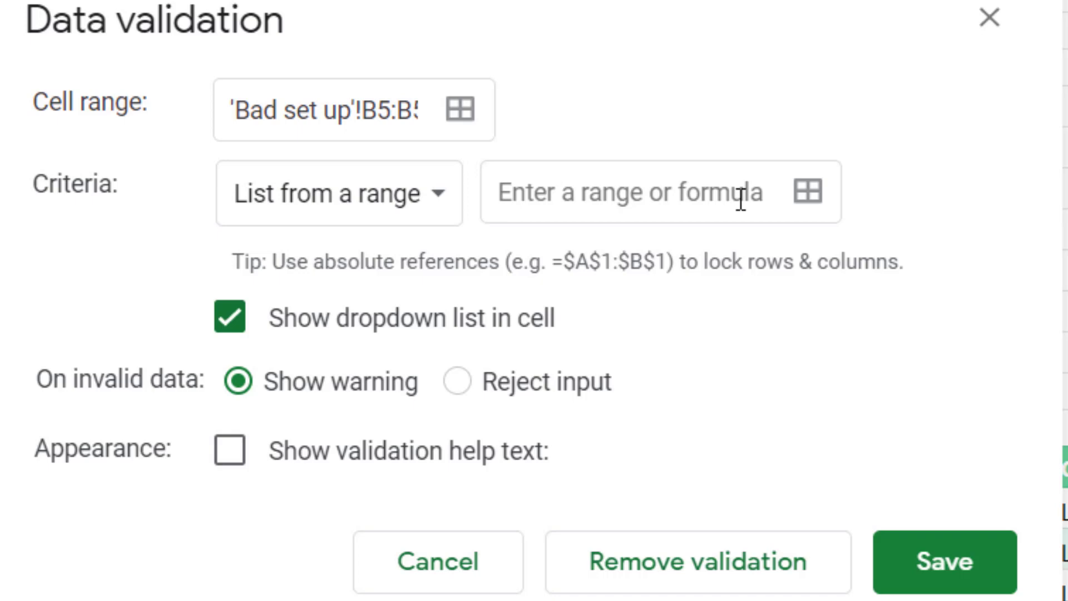
pyautogui.click(392, 206)
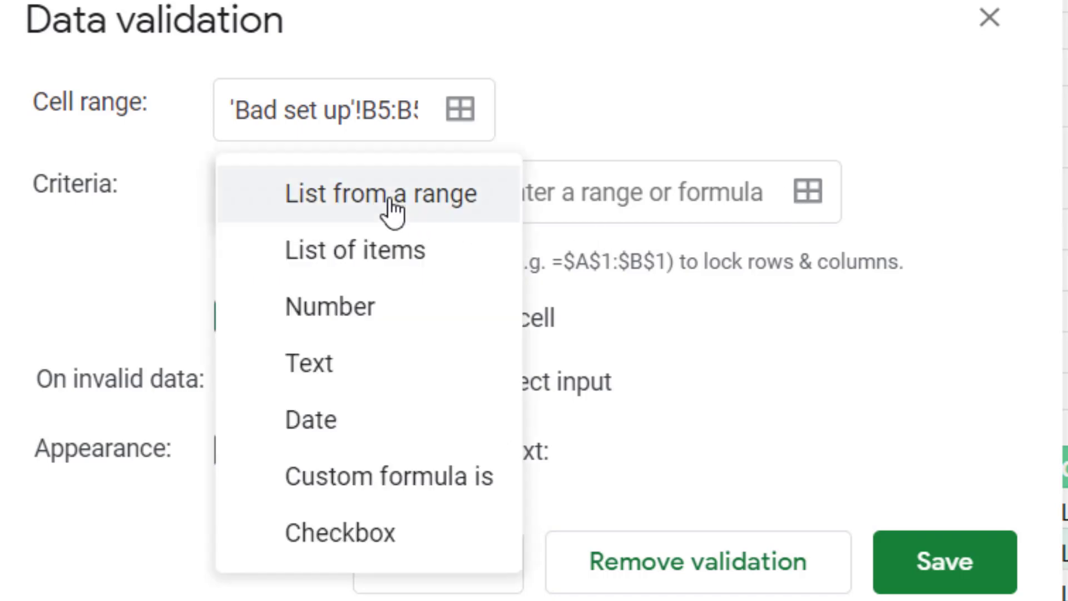
pyautogui.click(383, 420)
# - Limit the dates to on or after 1/1/2017 and reject invalid input
pyautogui.click(478, 211)
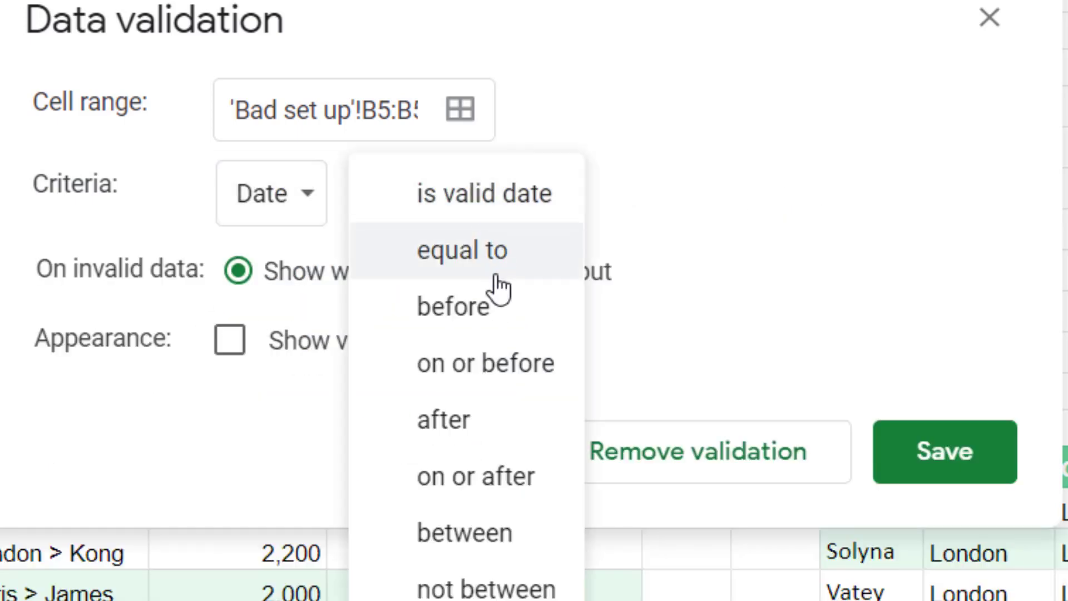
pyautogui.click(537, 479)
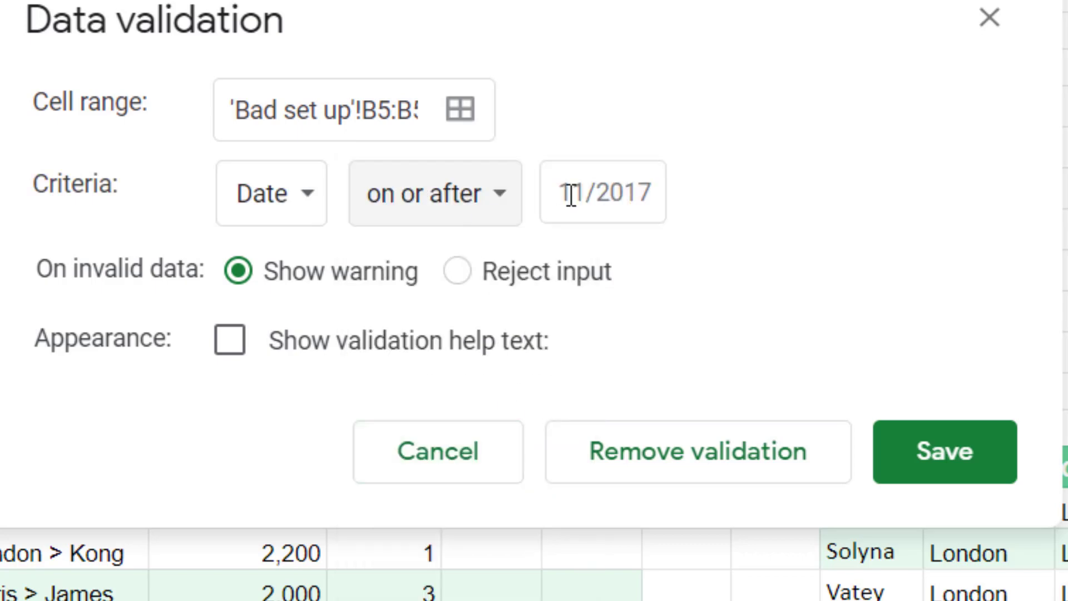
pyautogui.click(573, 192)
pyautogui.write('1/1/')
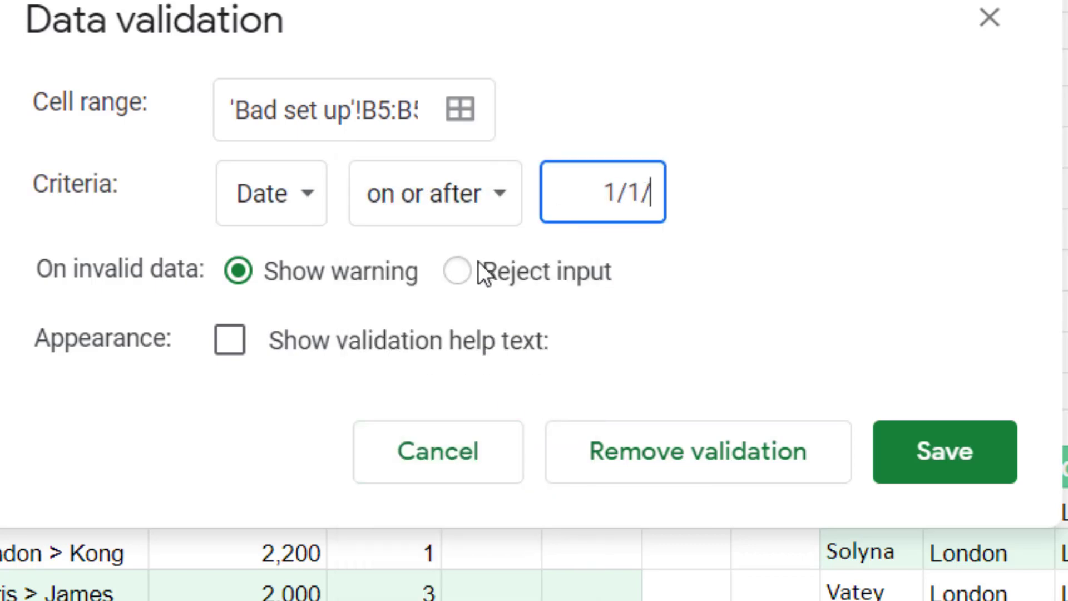
pyautogui.write('2017')
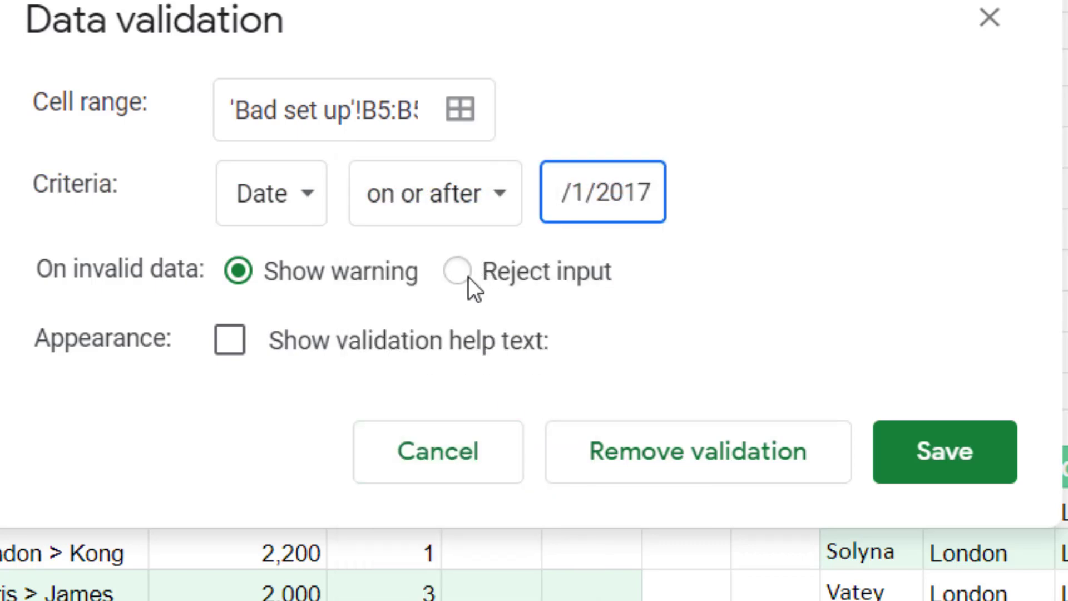
pyautogui.click(465, 279)
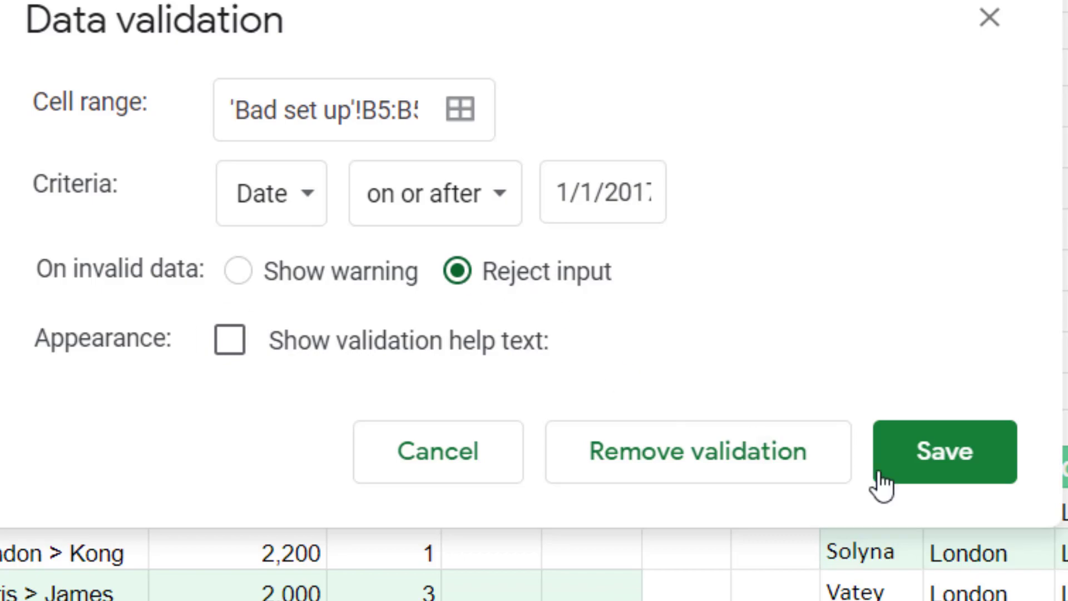
pyautogui.click(931, 458)
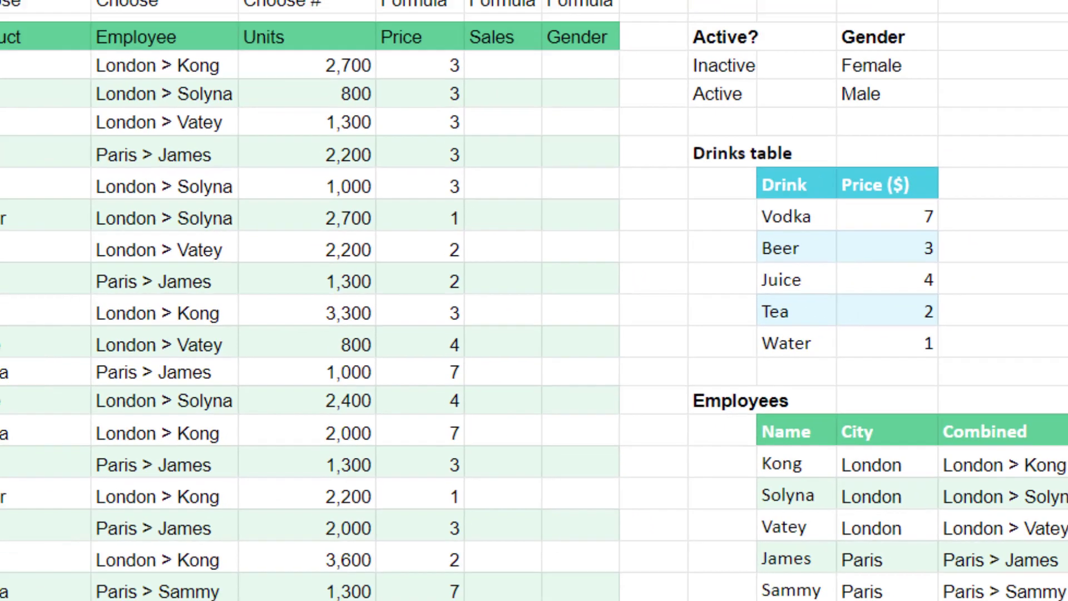
pyautogui.click(140, 278)
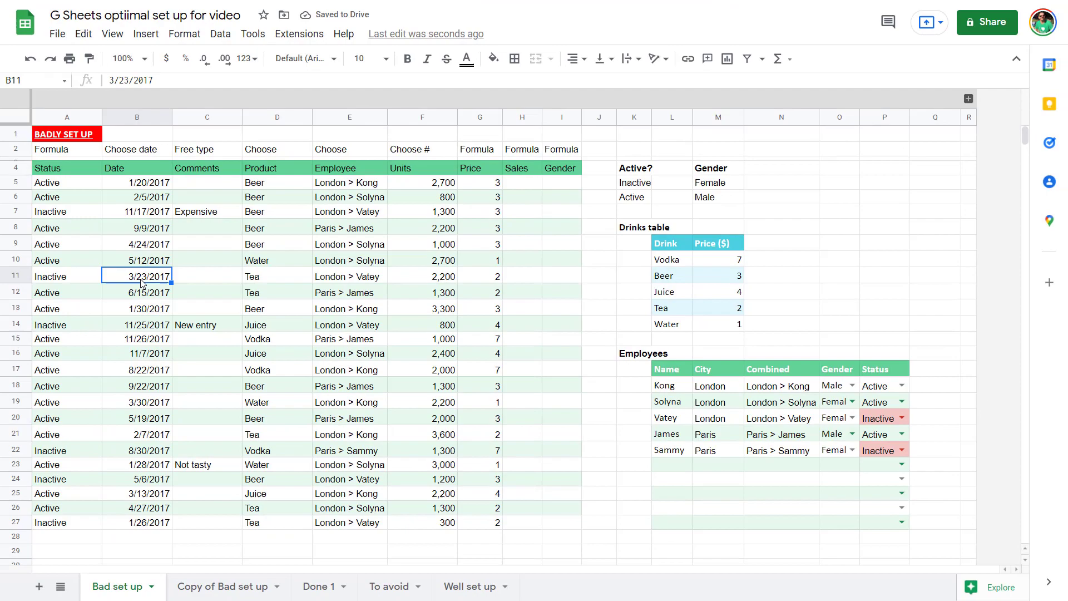
pyautogui.doubleClick(141, 281)
pyautogui.press('Return')
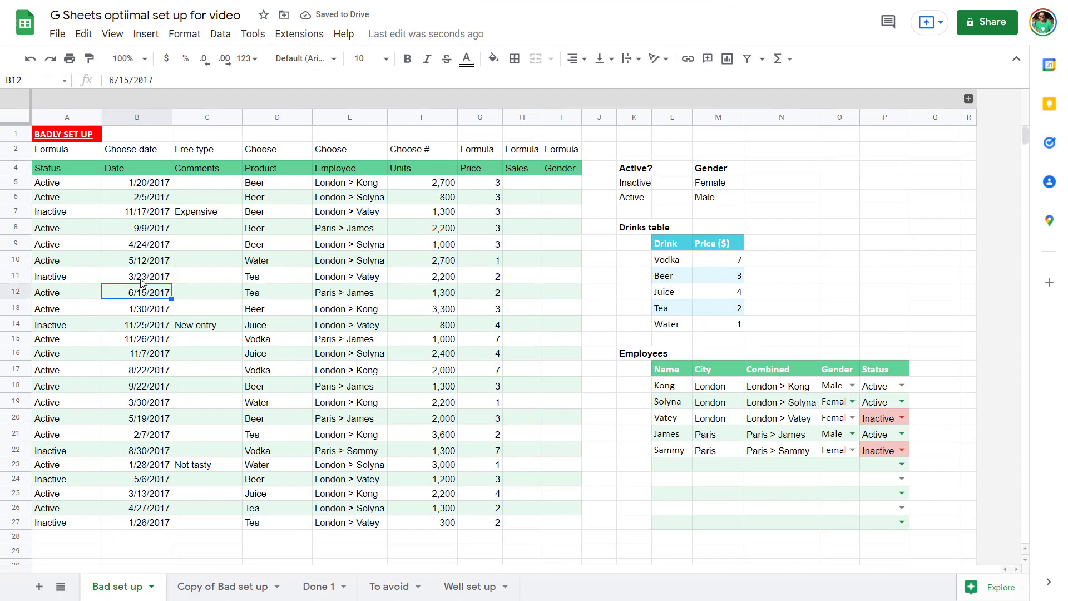
pyautogui.press('Return')
pyautogui.write('7 Jan 20')
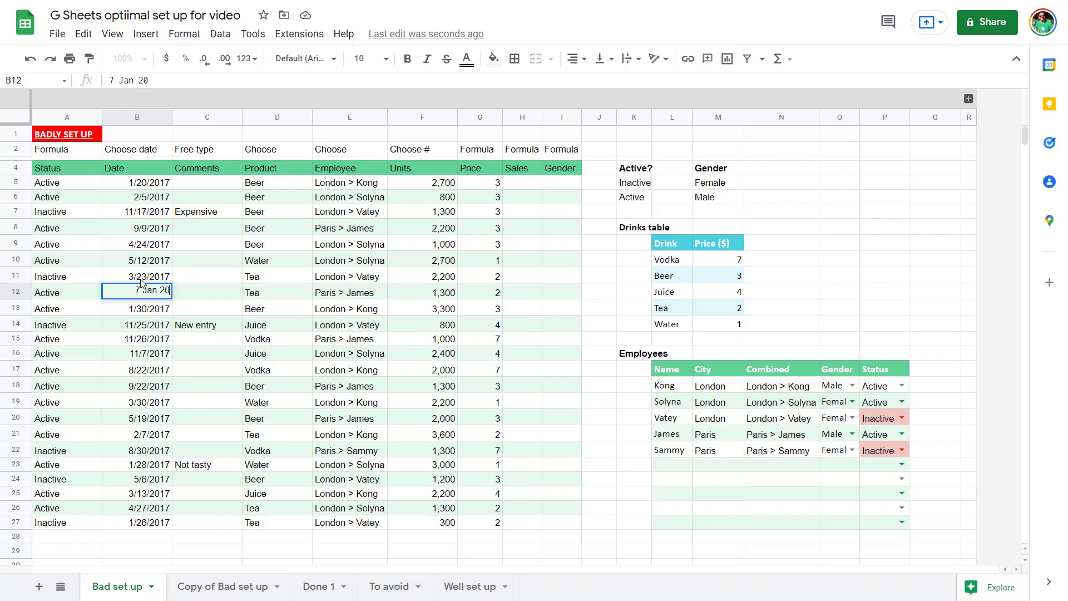
pyautogui.write('17')
pyautogui.press('Return')
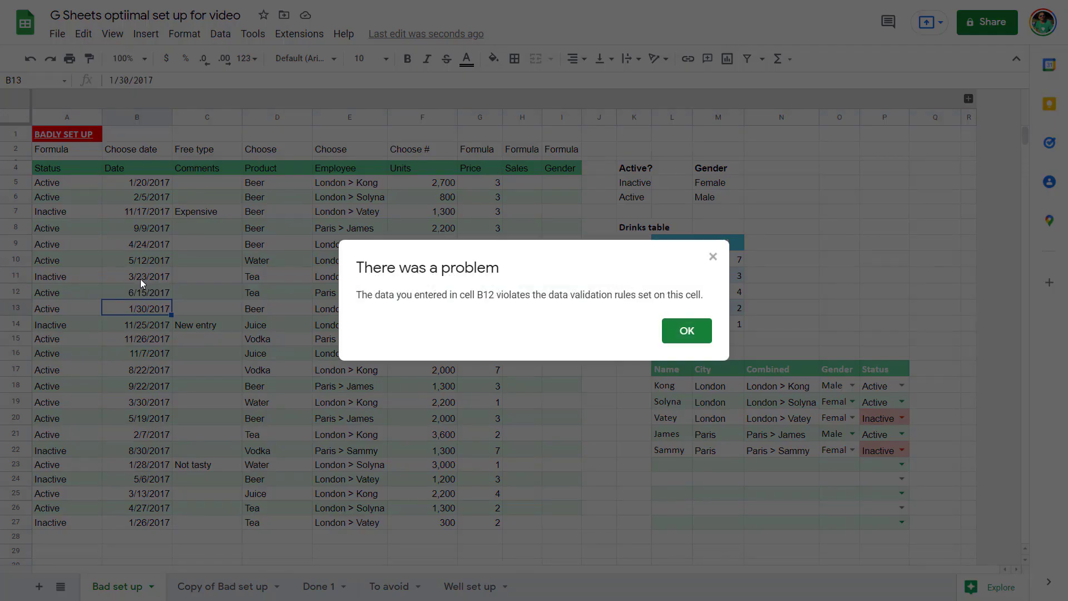
pyautogui.press('Return')
pyautogui.doubleClick(158, 259)
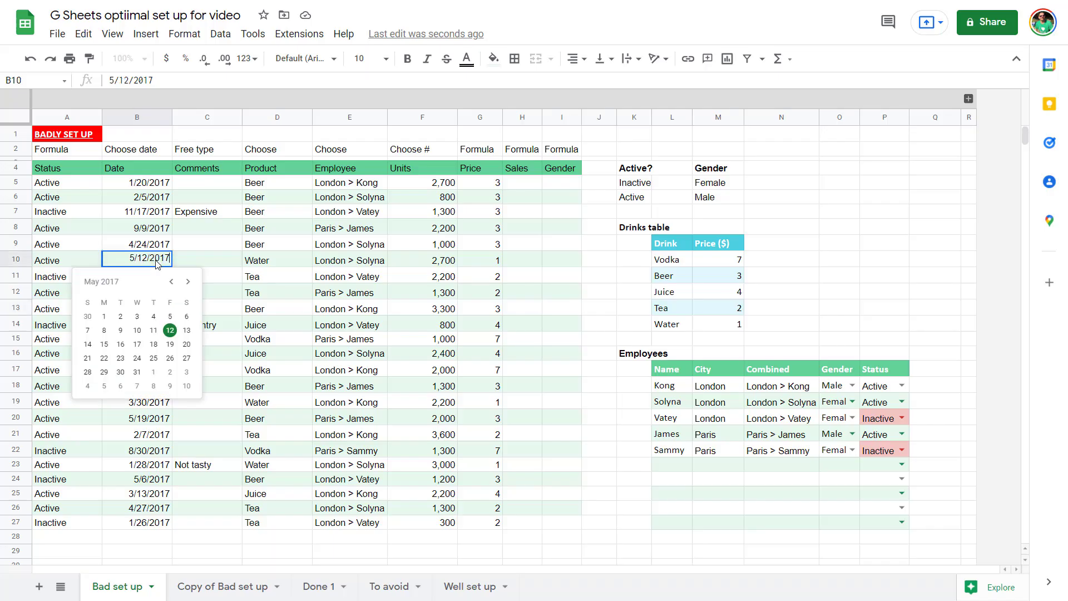
pyautogui.press('Escape')
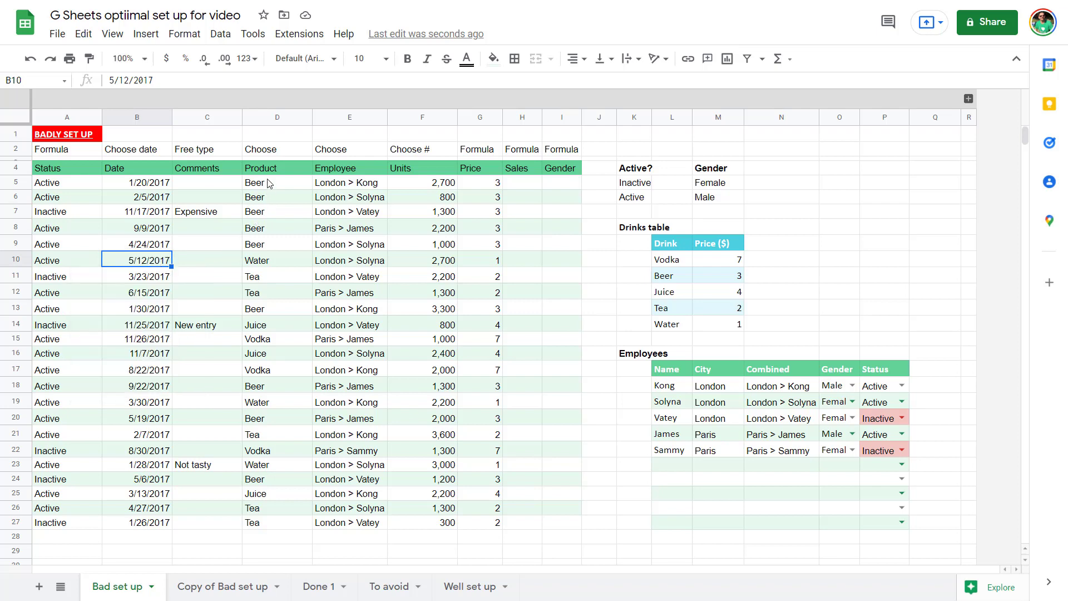
# - Restrict Product cells D5:D49 to a dropdown of drinks from L10:L15, rejecting other entries
pyautogui.moveTo(269, 182); pyautogui.dragTo(284, 562)
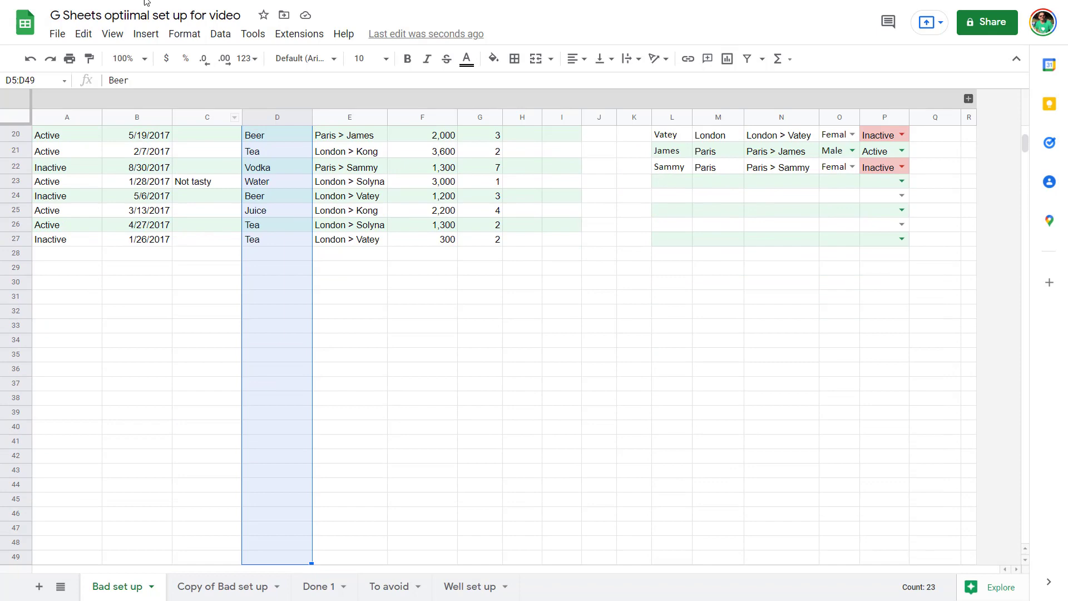
pyautogui.scroll(6, 278, 178)
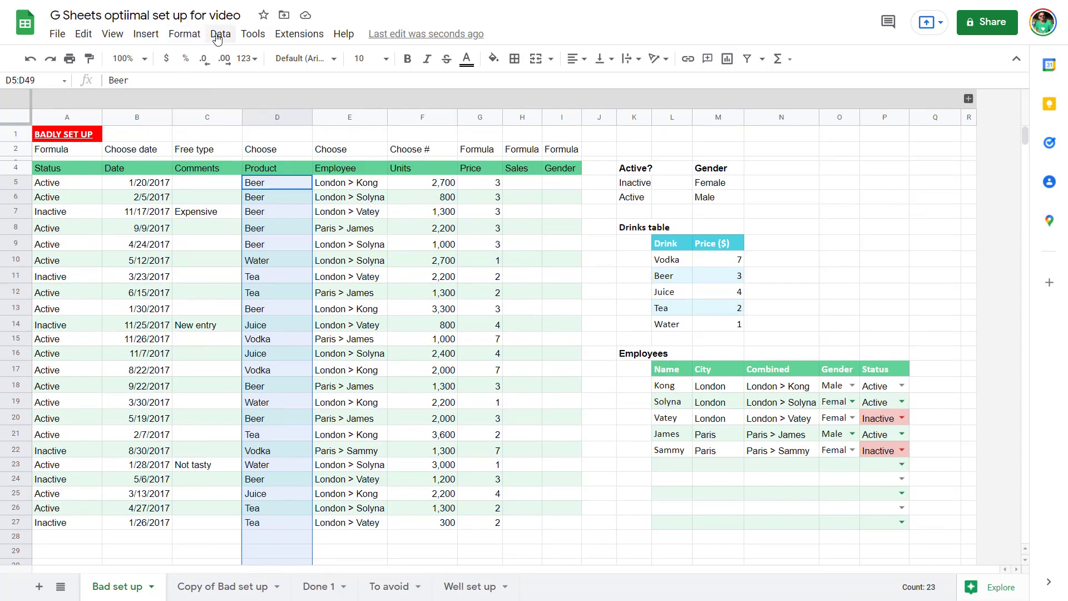
pyautogui.click(220, 33)
pyautogui.click(312, 291)
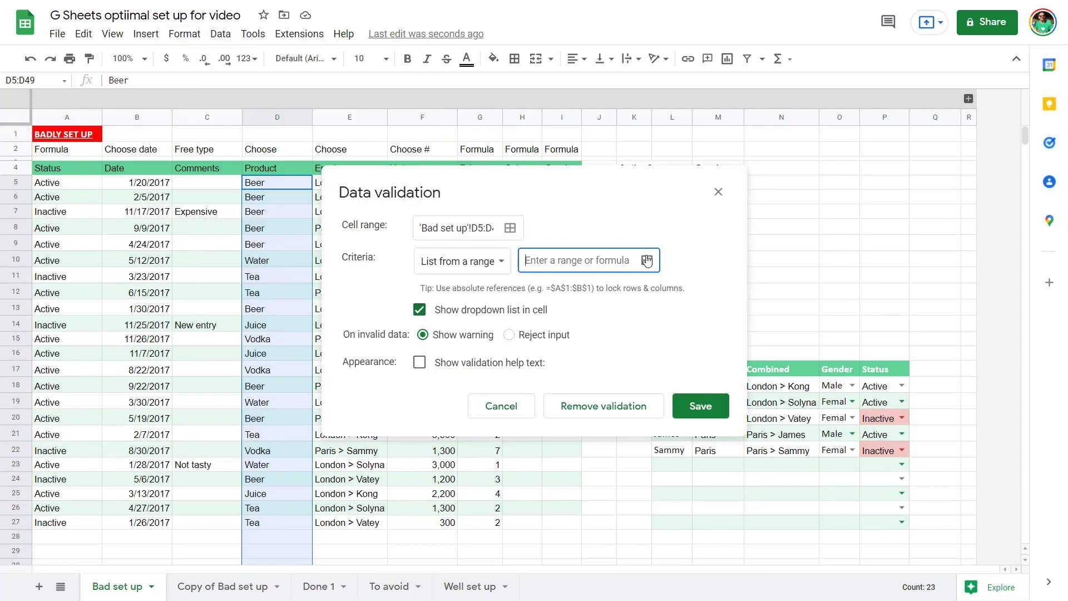
pyautogui.click(645, 260)
pyautogui.moveTo(671, 263); pyautogui.dragTo(675, 341)
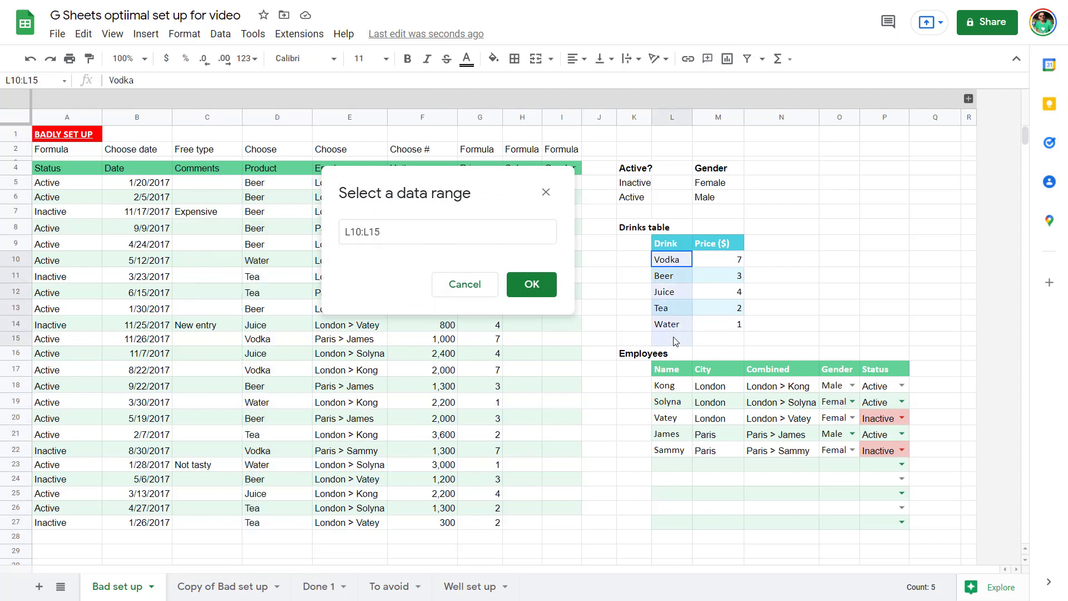
pyautogui.click(533, 284)
pyautogui.click(542, 335)
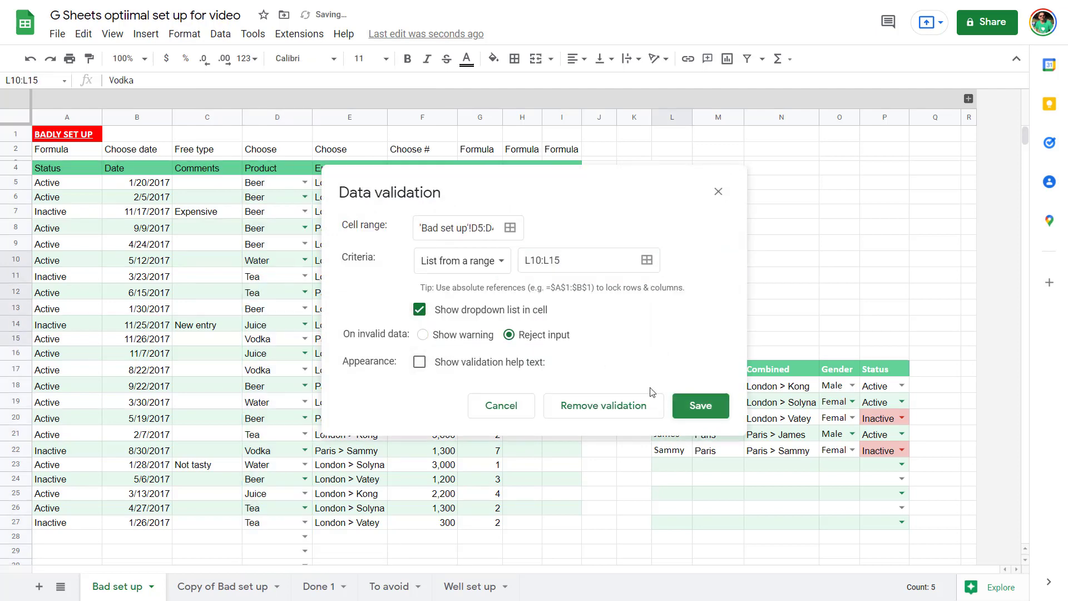
pyautogui.click(699, 405)
# - Select the Employee cells E5:E49
pyautogui.click(349, 182)
pyautogui.hotkey('ctrl', 'shift', 'Down')
pyautogui.scroll(-5, 341, 560)
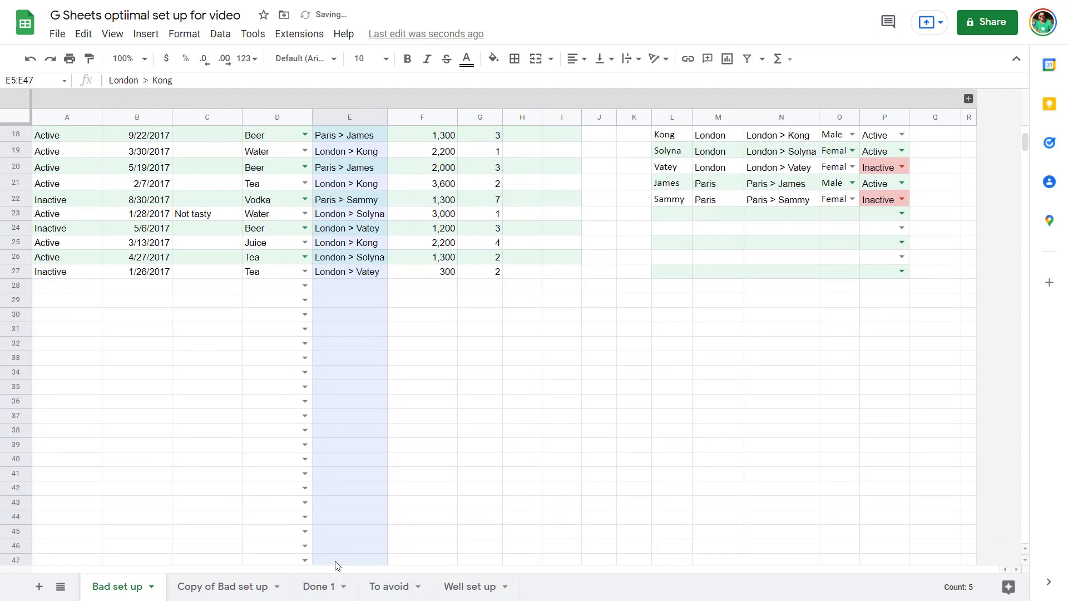
pyautogui.keyDown('shift'); pyautogui.click(336, 497); pyautogui.keyUp('shift')
pyautogui.scroll(8, 337, 374)
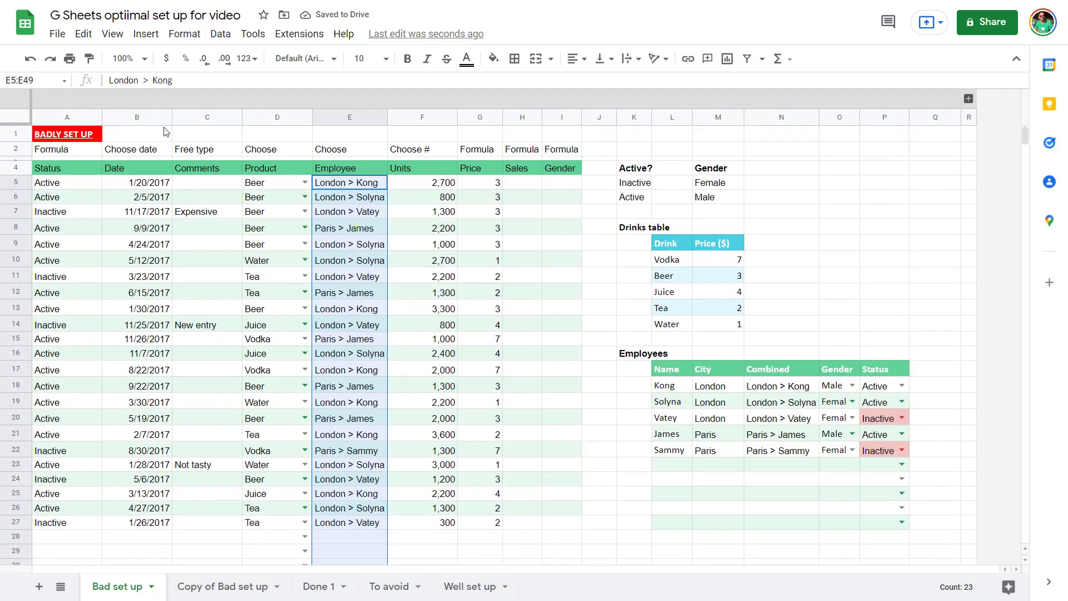
# - Restrict E5:E49 to a dropdown of combined employee names from N18:N27, rejecting other values
pyautogui.click(220, 34)
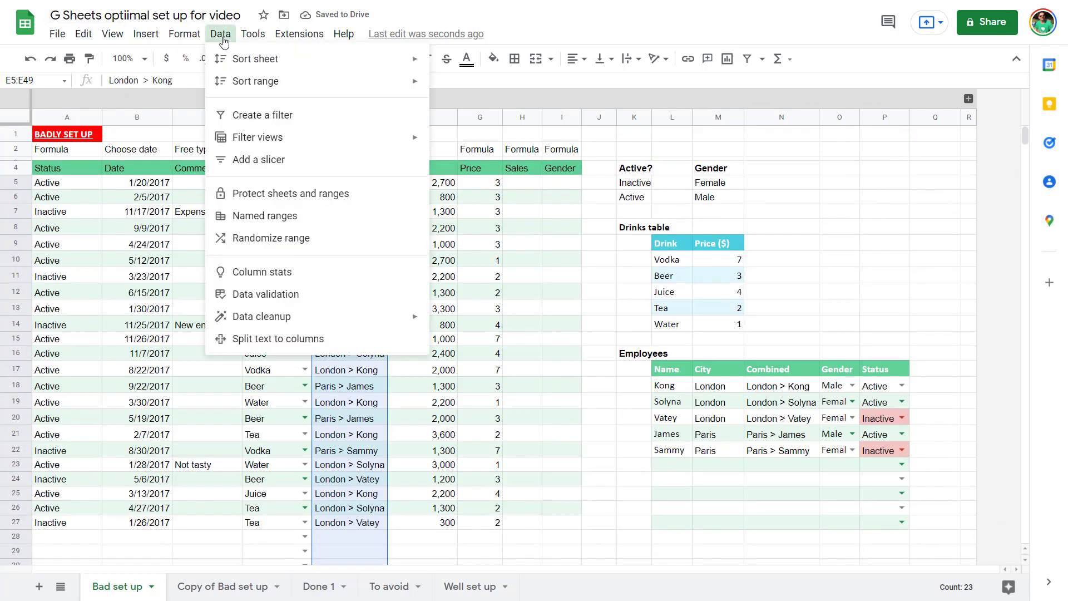
pyautogui.click(295, 295)
pyautogui.click(647, 261)
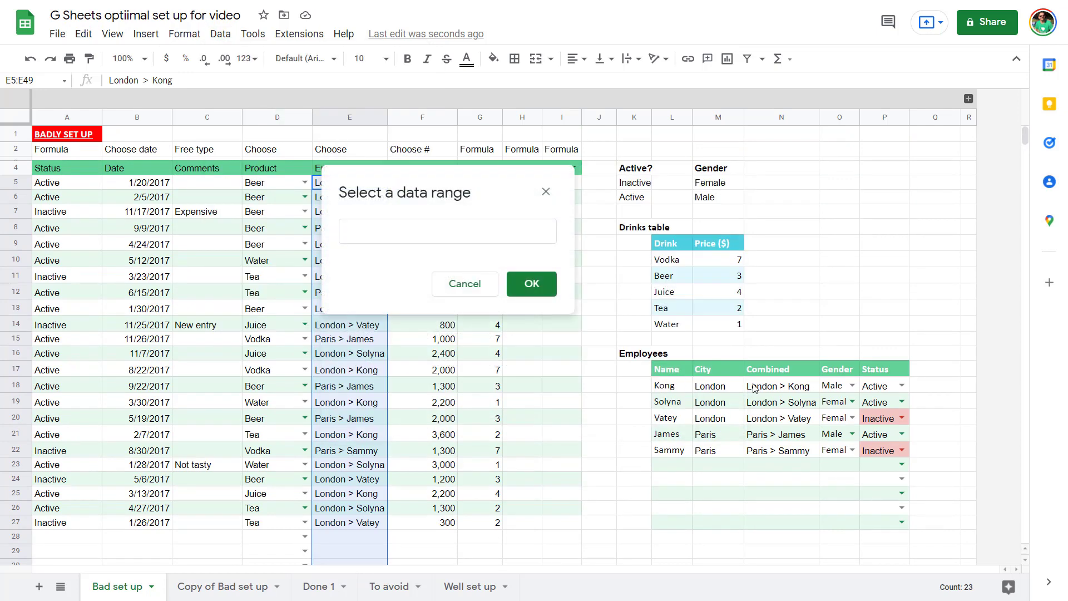
pyautogui.moveTo(782, 387); pyautogui.dragTo(791, 523)
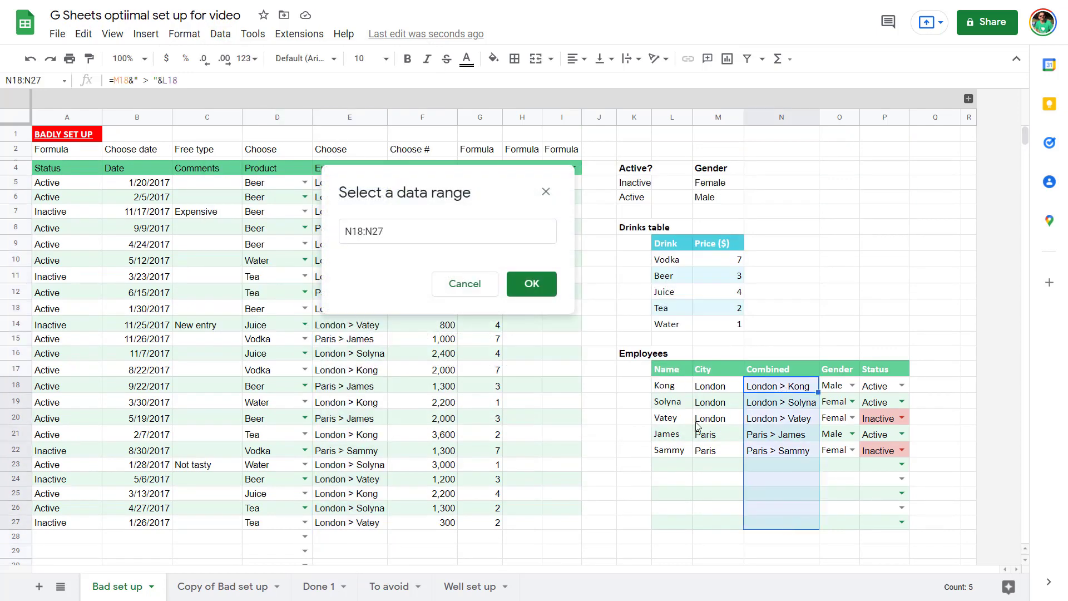
pyautogui.click(535, 287)
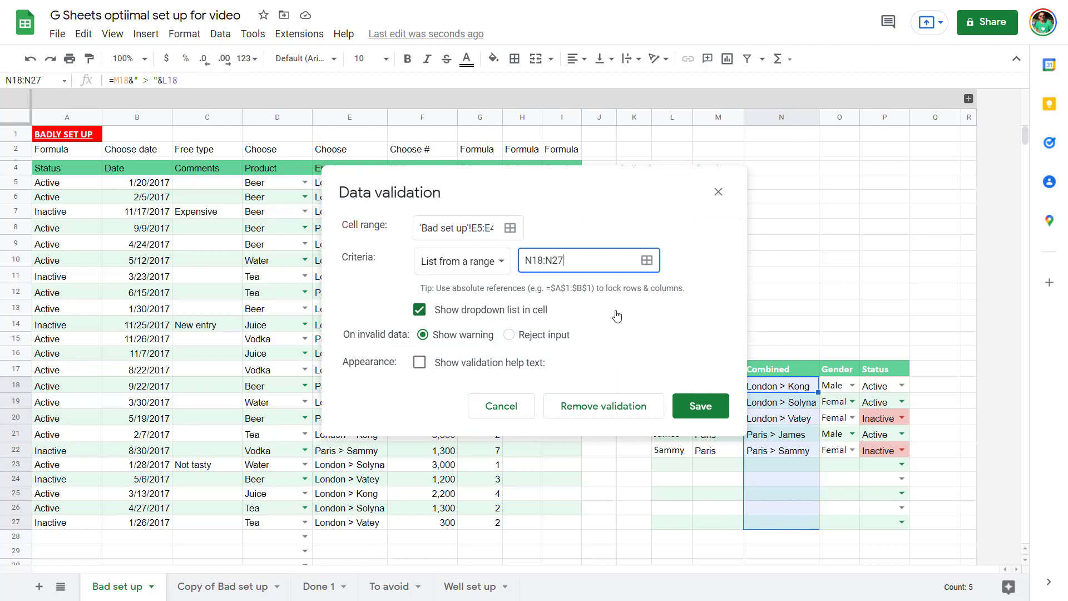
pyautogui.click(535, 334)
pyautogui.click(700, 406)
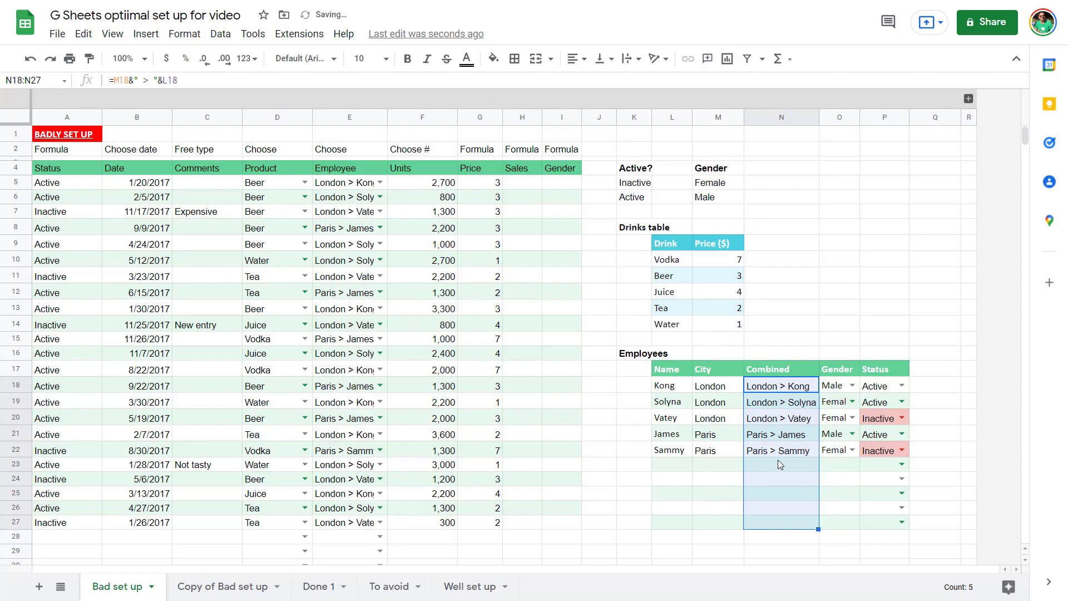
pyautogui.click(380, 197)
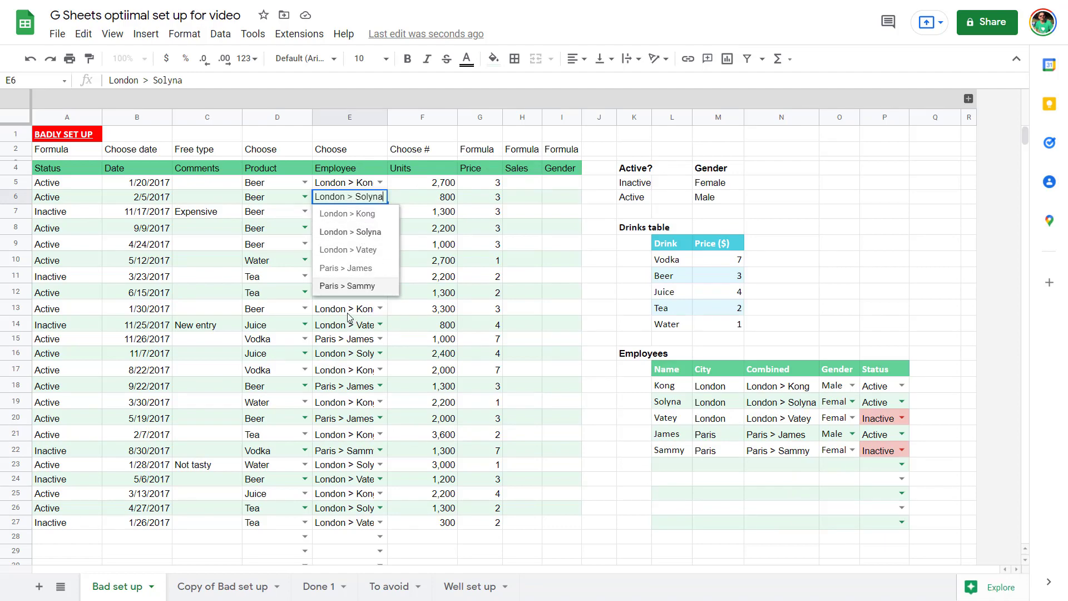
# - Leave E6 unchanged, set E9 to Paris > James, and set E10 and E11 to London > Vatey
pyautogui.press('Escape')
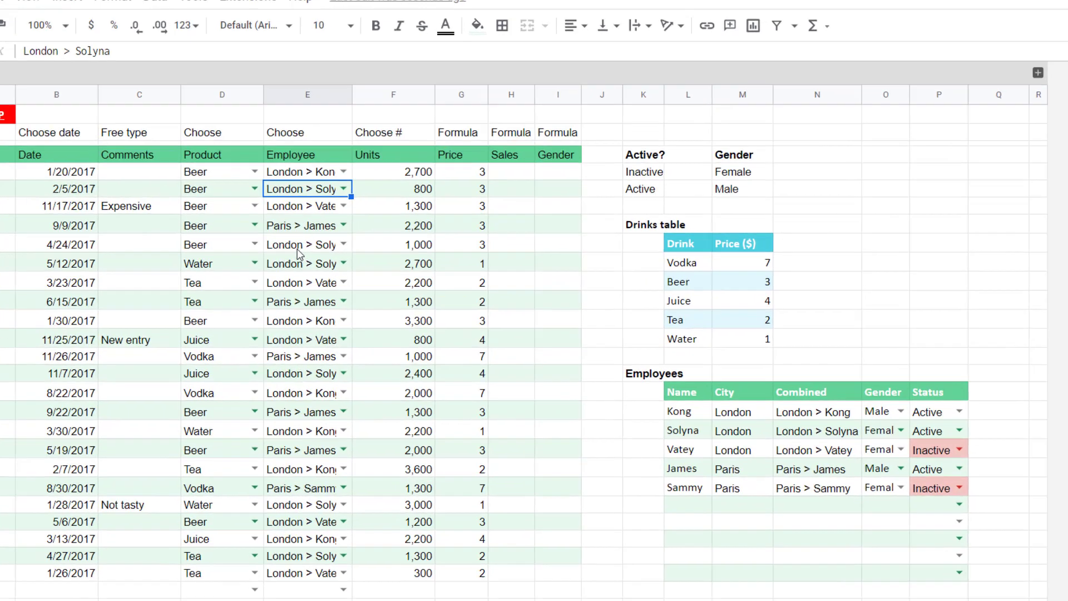
pyautogui.press('Down')
pyautogui.press('Down')
pyautogui.press('Down')
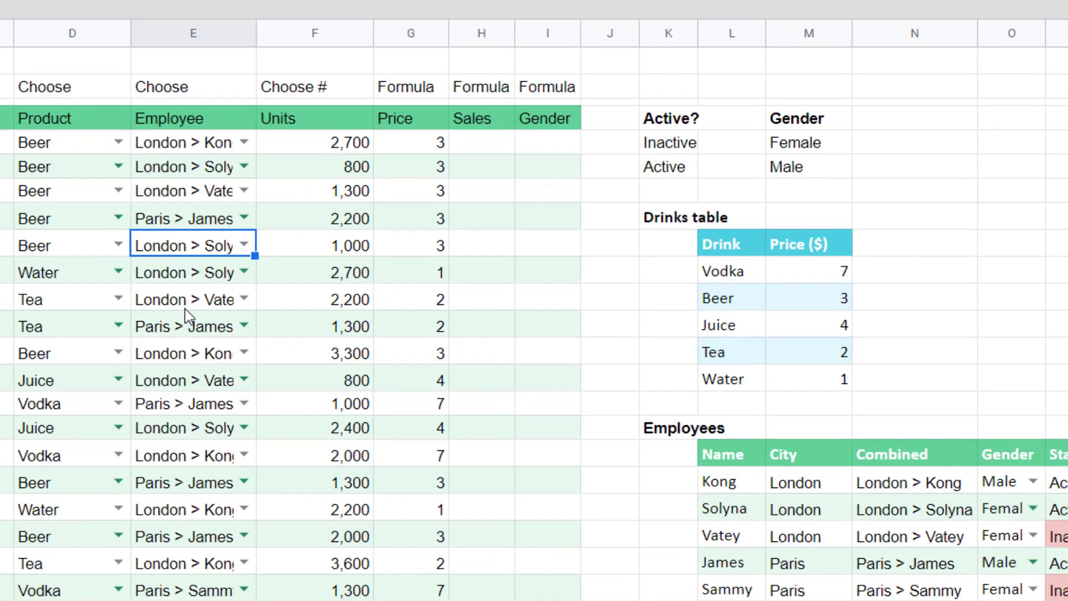
pyautogui.write('j')
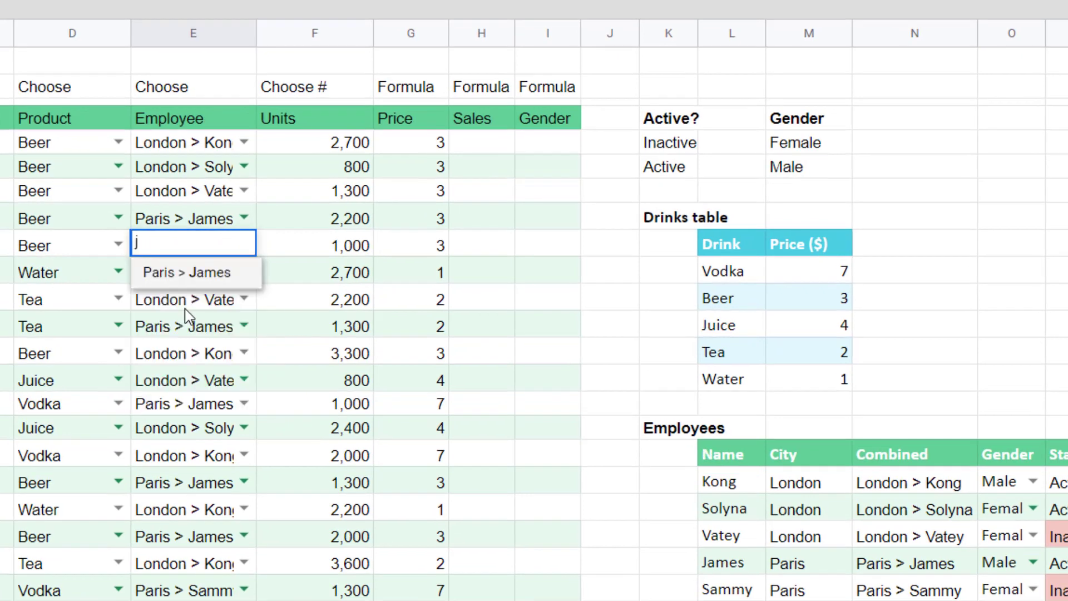
pyautogui.press('Return')
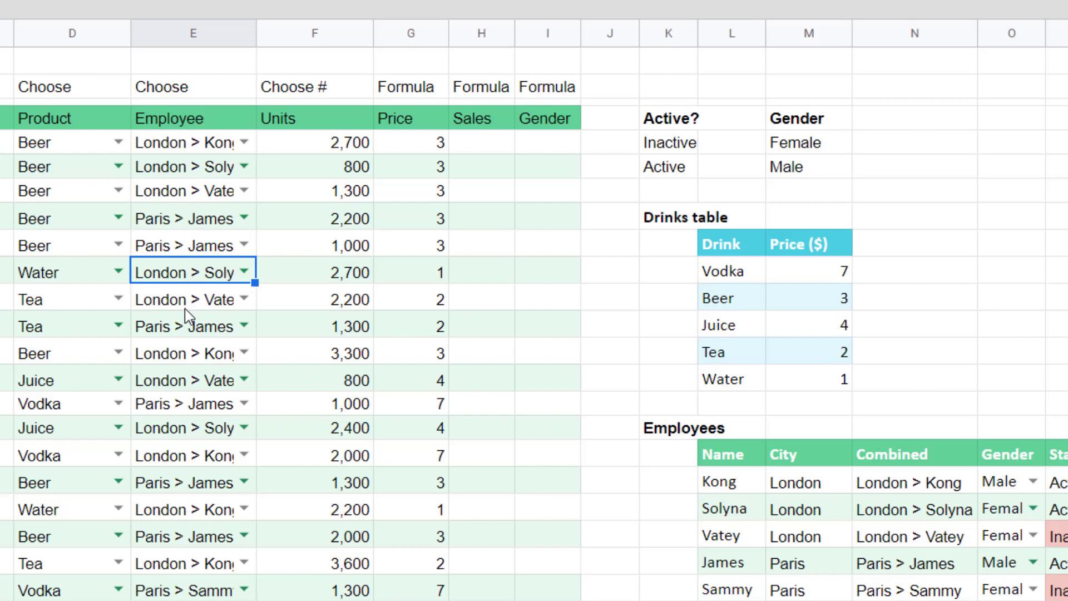
pyautogui.write('l')
pyautogui.press('Down')
pyautogui.press('Down')
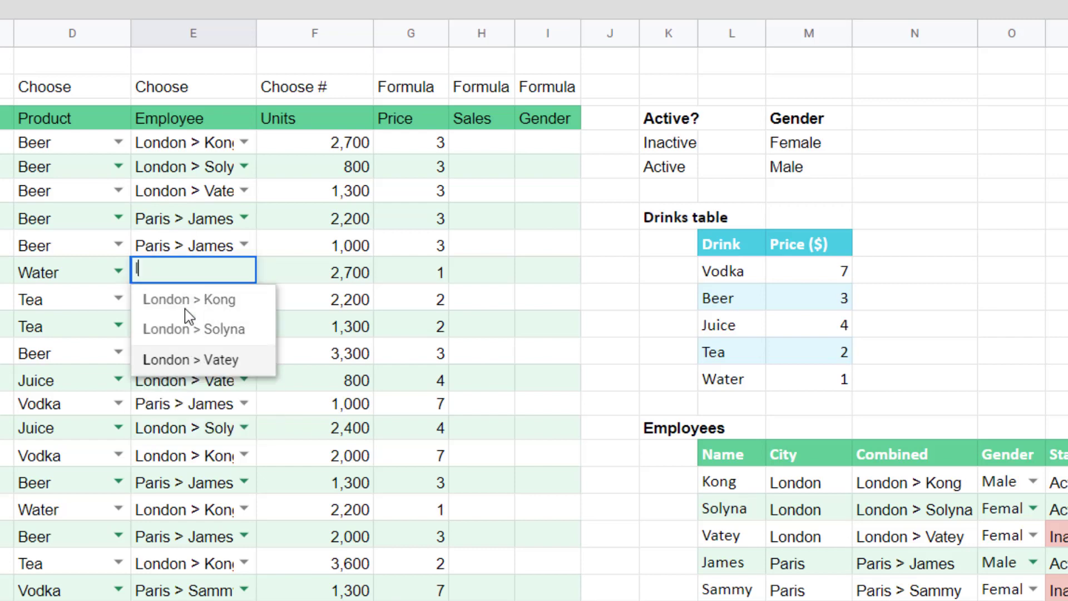
pyautogui.press('Up')
pyautogui.press('Down')
pyautogui.press('Return')
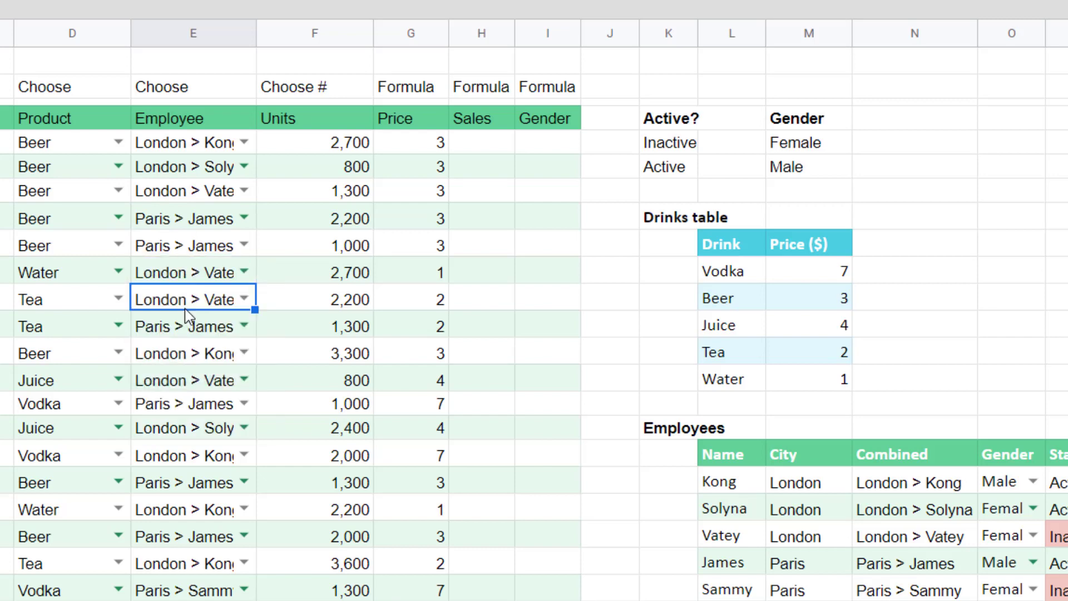
pyautogui.write('v')
pyautogui.click(185, 326)
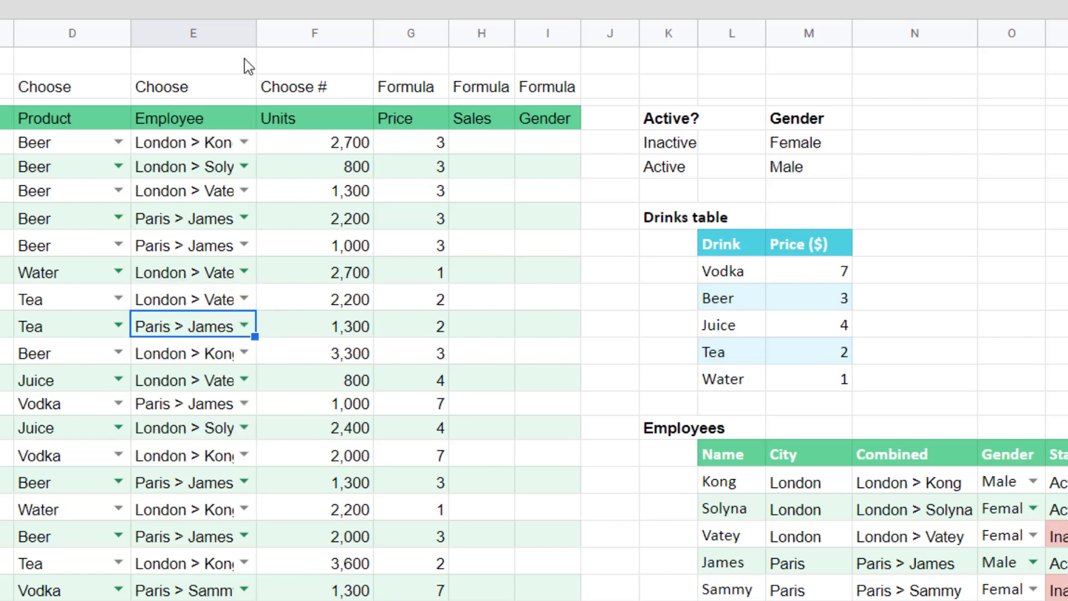
# - Auto-fit column E and review the combined entries N16–N20, from Kong to Paris > Sammy
pyautogui.doubleClick(255, 36)
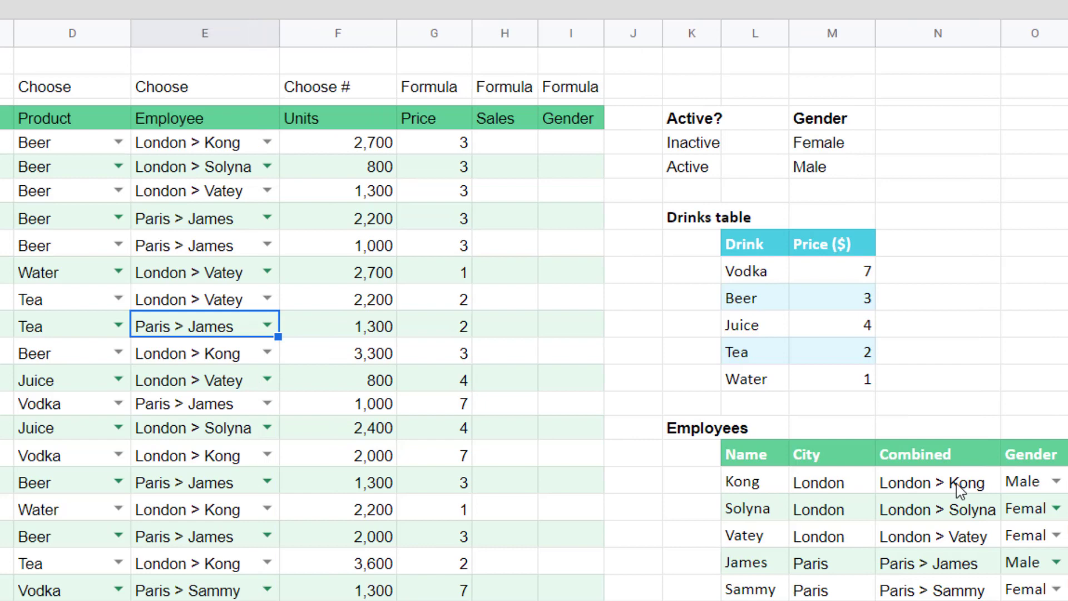
pyautogui.click(919, 488)
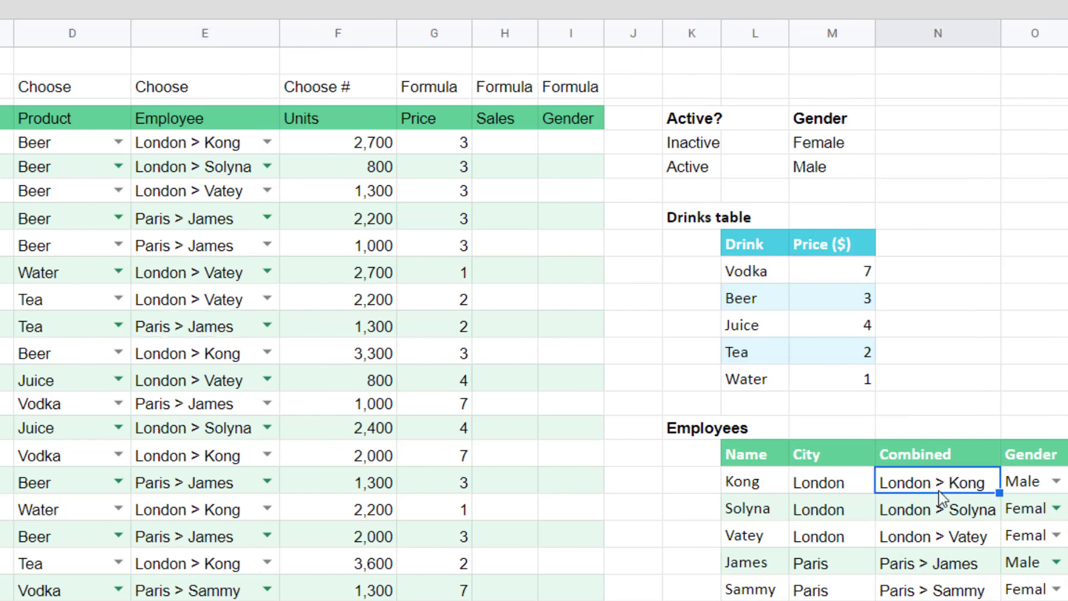
pyautogui.click(937, 513)
pyautogui.click(942, 540)
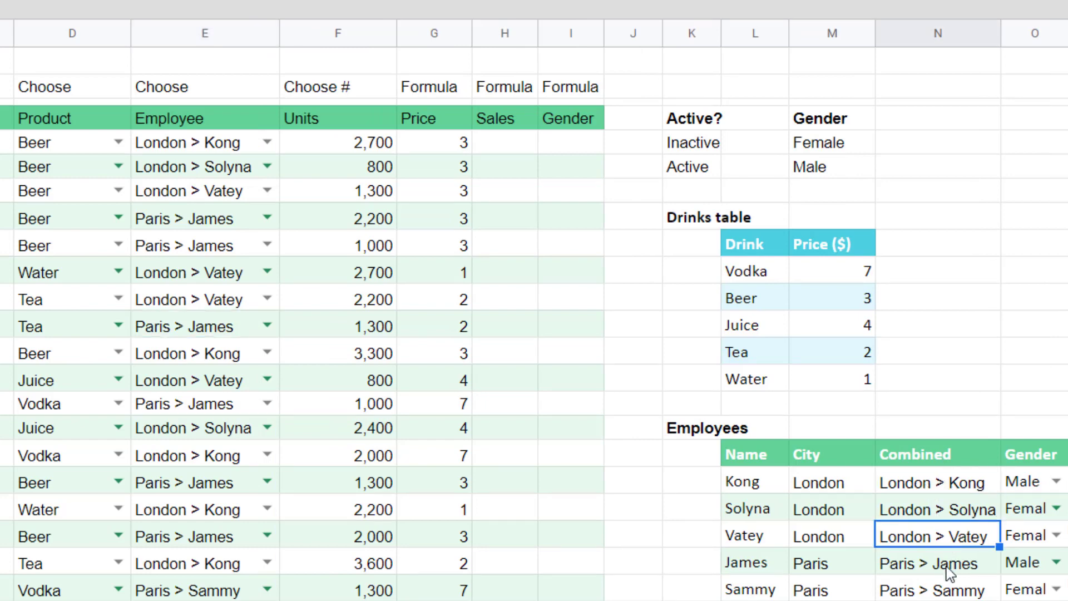
pyautogui.click(945, 565)
pyautogui.click(946, 593)
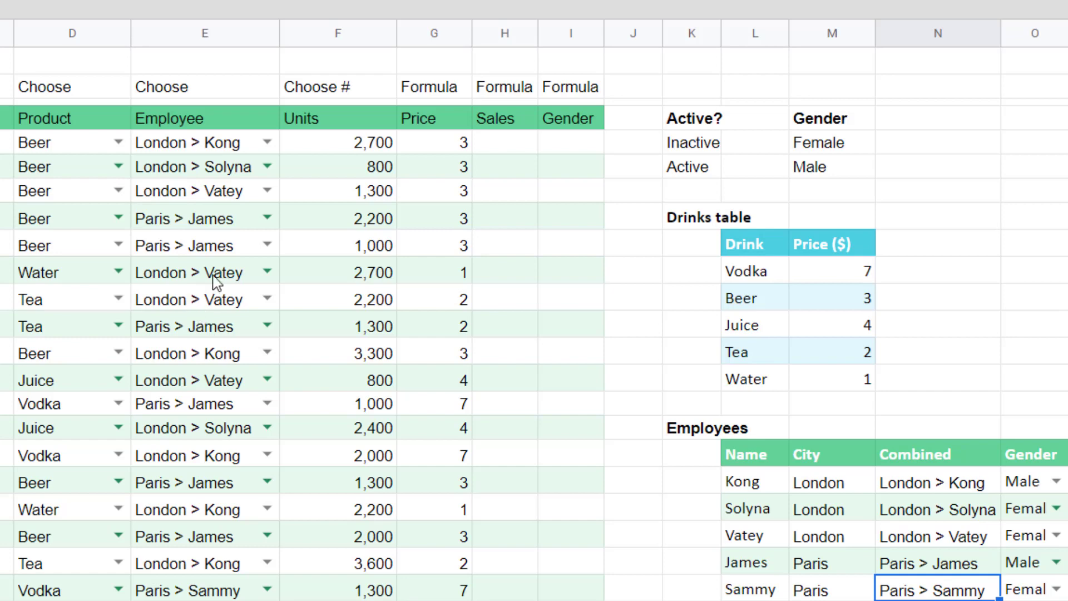
pyautogui.click(238, 168)
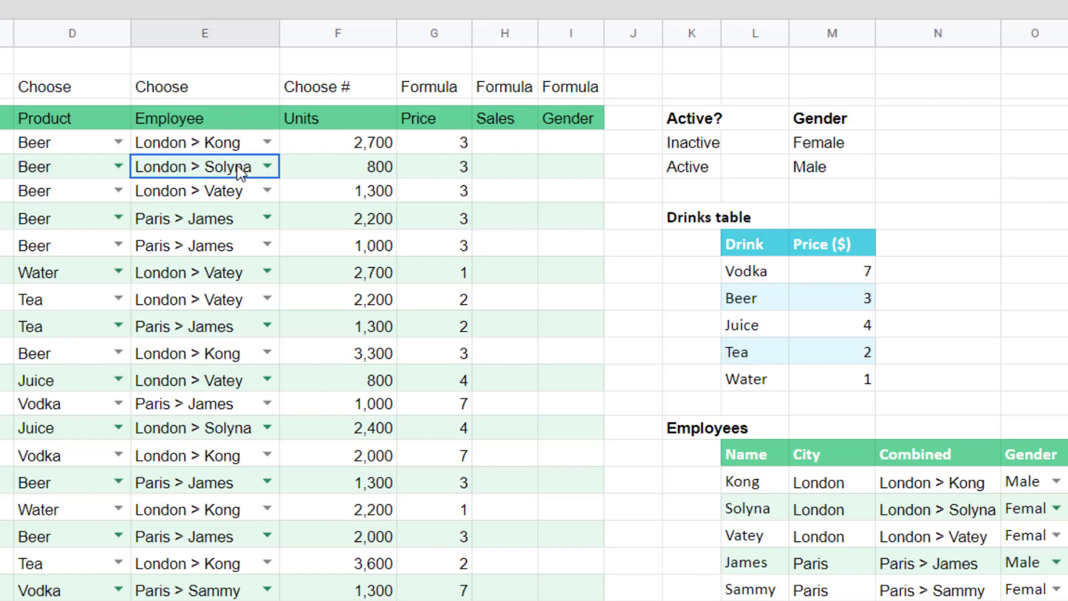
# - Validate the Units and Price cells from F5 down as numbers greater than 0, rejecting invalid input
pyautogui.moveTo(344, 142); pyautogui.dragTo(462, 595)
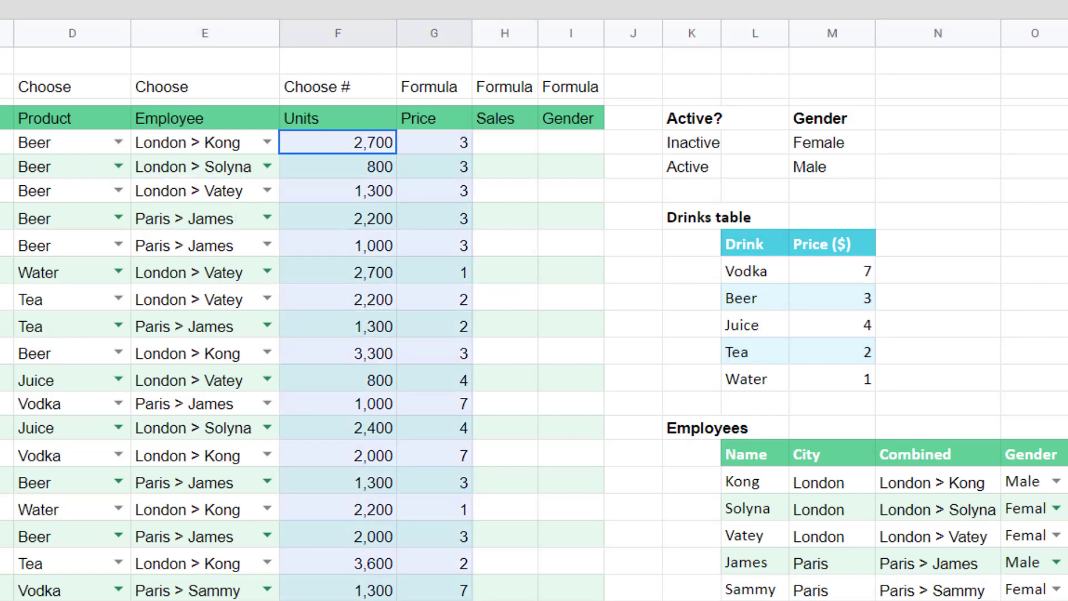
pyautogui.click(23, 2)
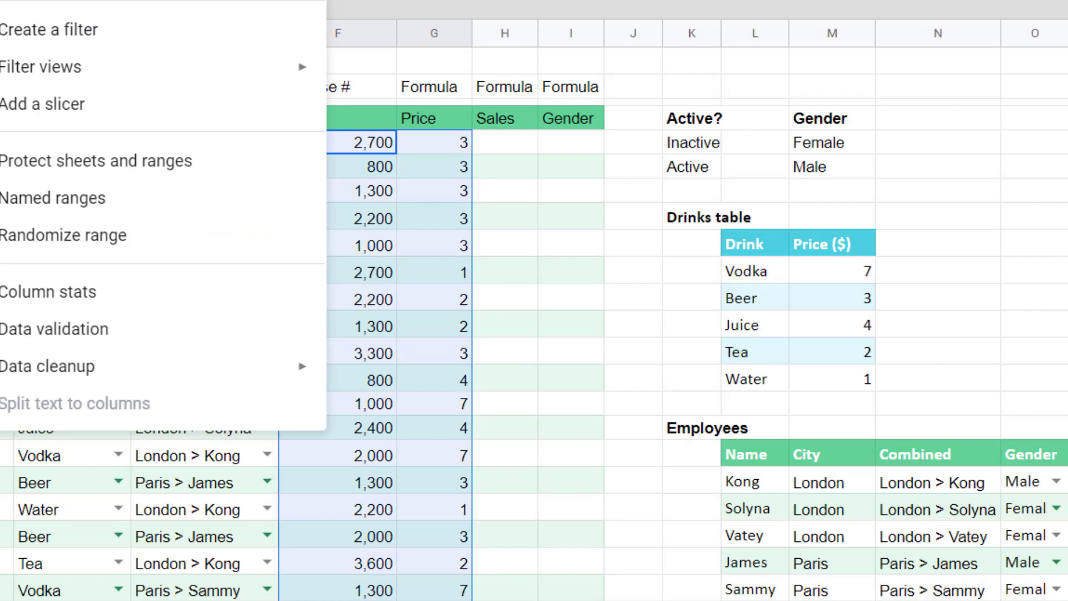
pyautogui.click(167, 329)
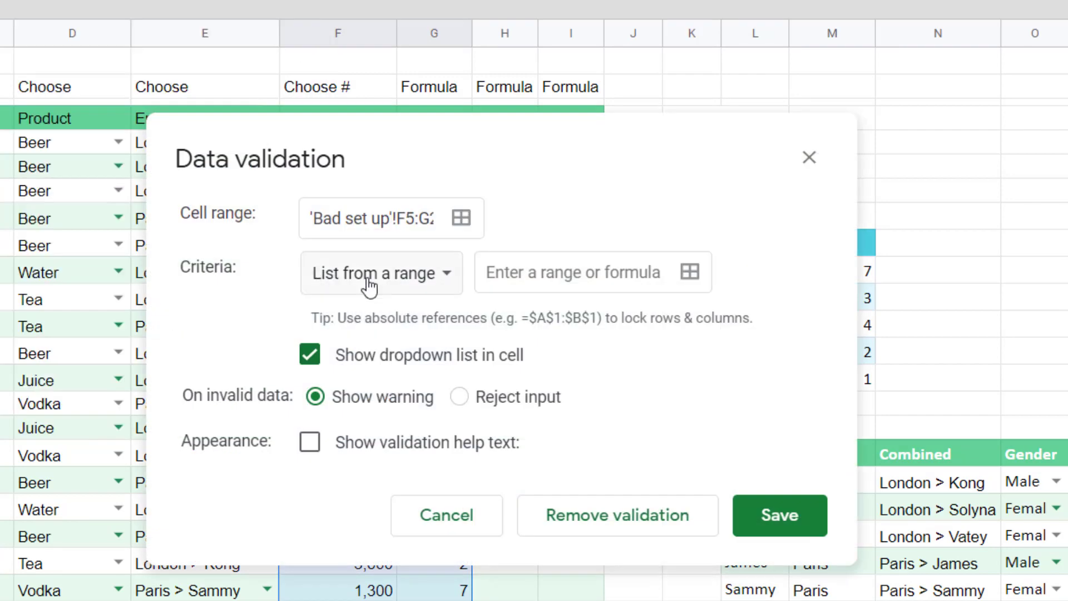
pyautogui.click(372, 285)
pyautogui.click(409, 356)
pyautogui.click(467, 275)
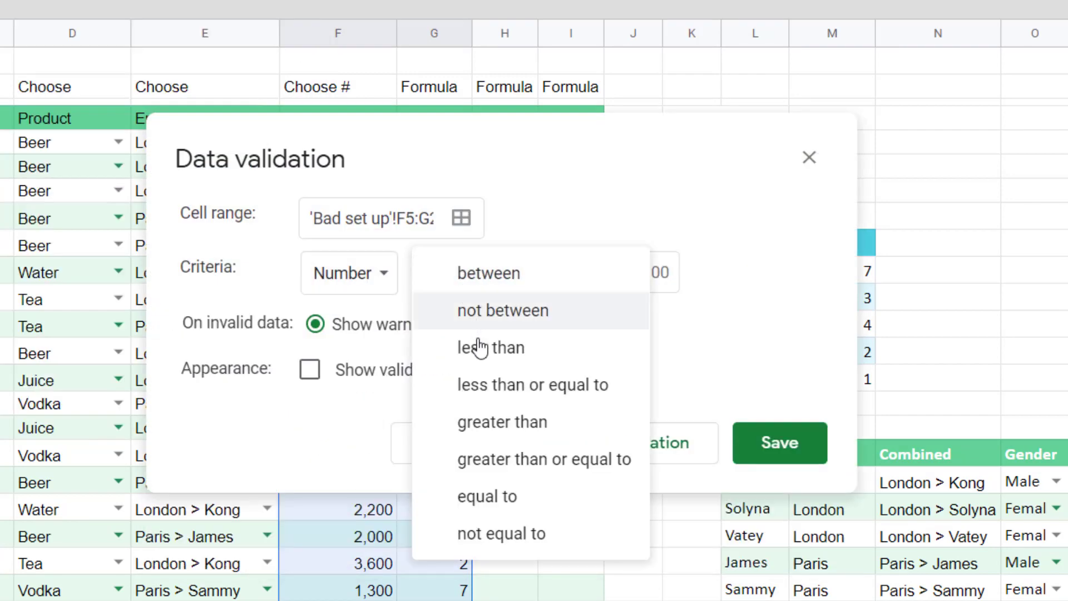
pyautogui.click(537, 428)
pyautogui.click(589, 271)
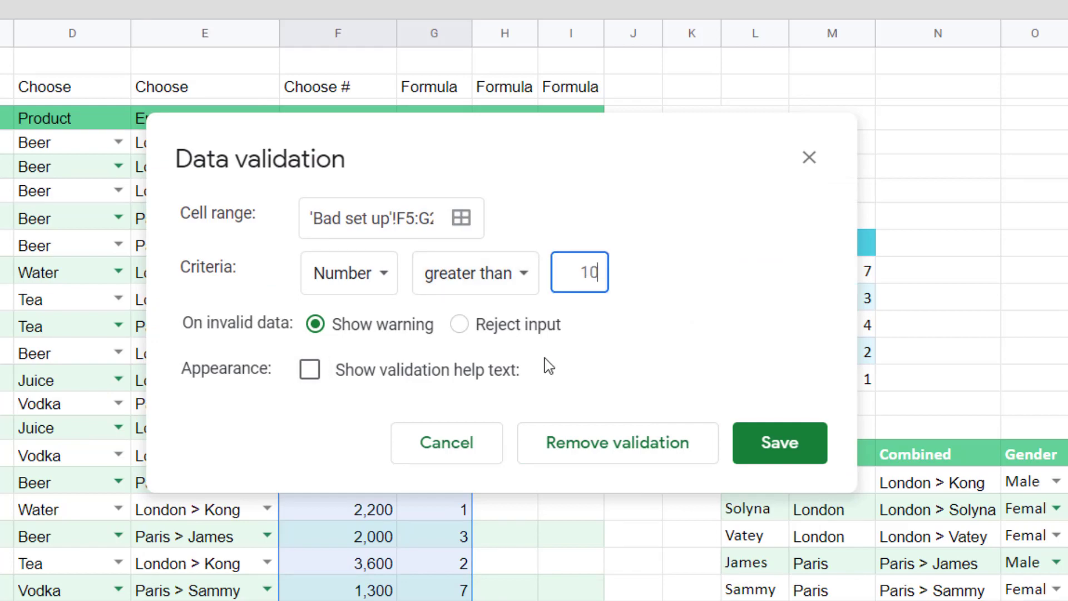
pyautogui.hotkey('ctrl', 'a')
pyautogui.write('0')
pyautogui.click(518, 327)
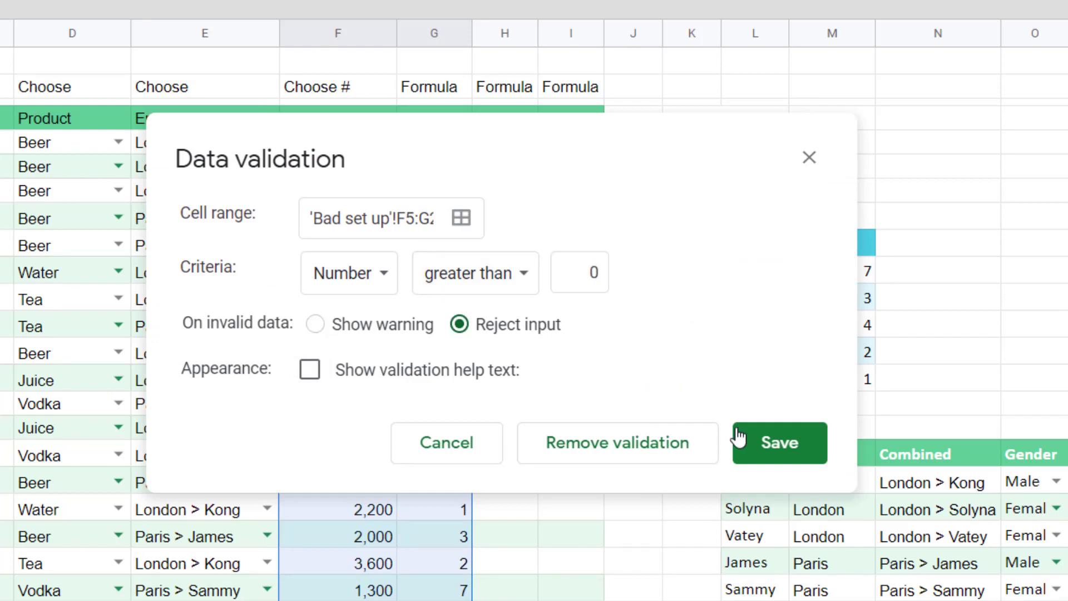
pyautogui.click(759, 444)
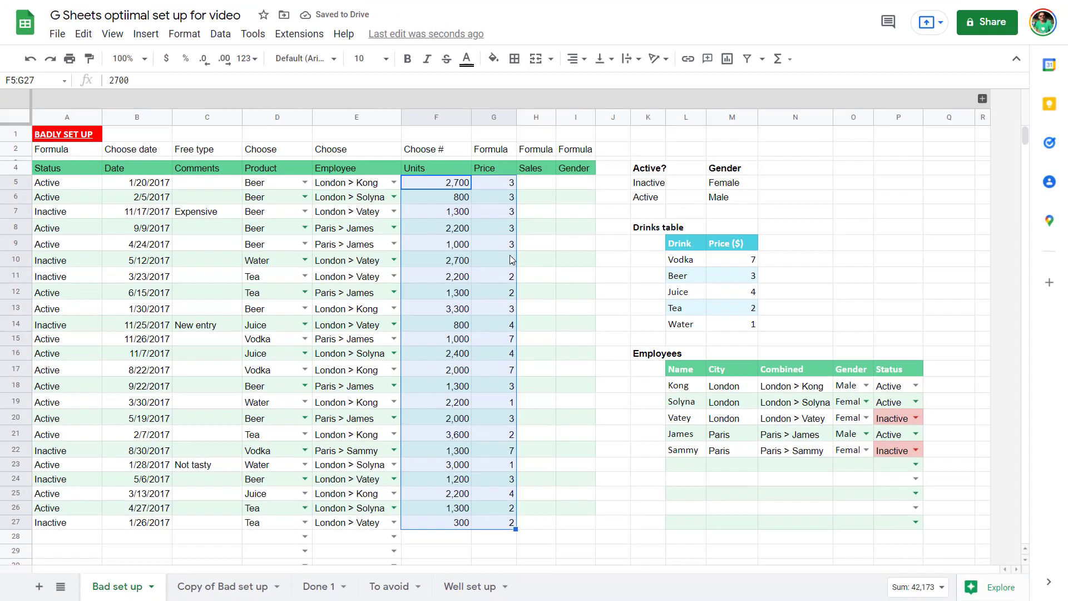
pyautogui.press('Down')
pyautogui.press('Down')
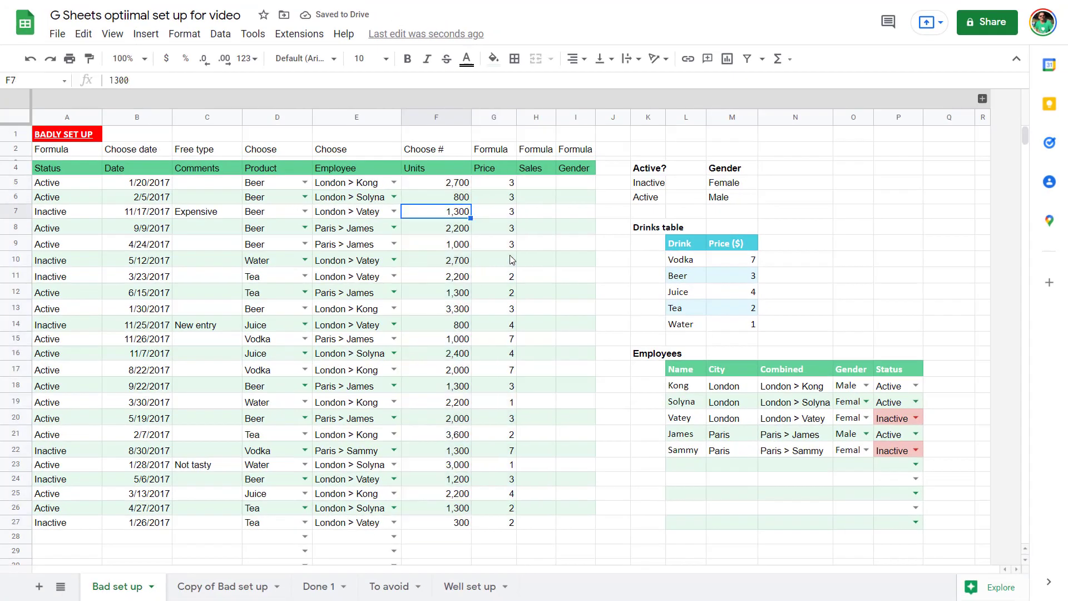
pyautogui.press('Down')
pyautogui.press('Down')
pyautogui.press('Down')
pyautogui.press('Down')
pyautogui.press('Down')
pyautogui.press('Down')
pyautogui.press('Down')
pyautogui.press('Down')
pyautogui.press('Down')
pyautogui.press('Down')
pyautogui.press('Down')
pyautogui.press('Down')
pyautogui.press('Down')
pyautogui.press('Down')
pyautogui.press('Down')
pyautogui.press('Down')
pyautogui.press('Down')
pyautogui.press('Down')
pyautogui.press('Down')
pyautogui.press('Down')
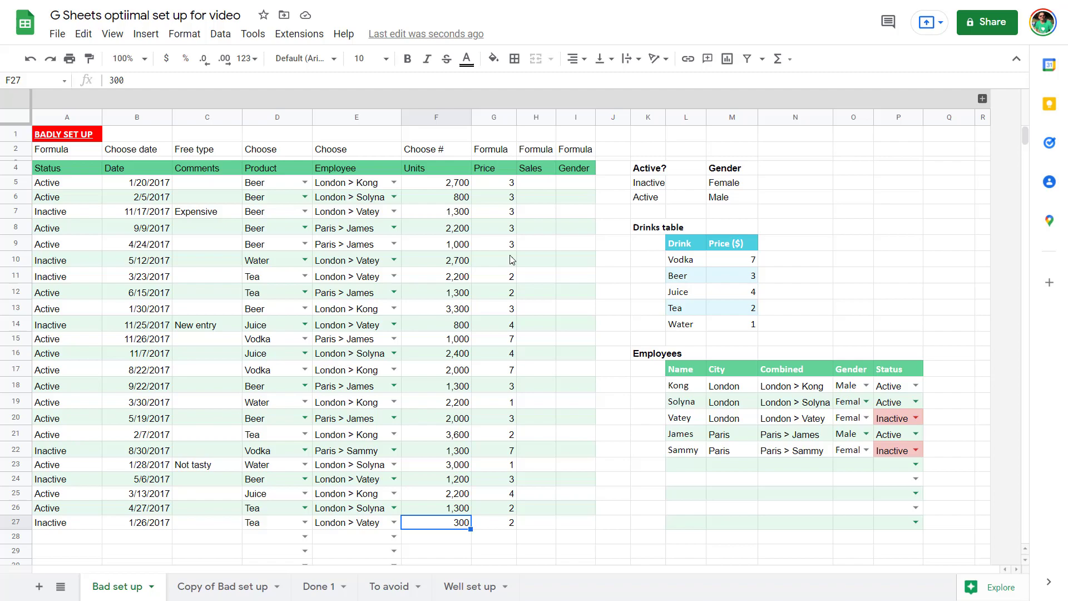
pyautogui.press('Up')
pyautogui.press('Up')
pyautogui.press('Up')
pyautogui.write('inkus')
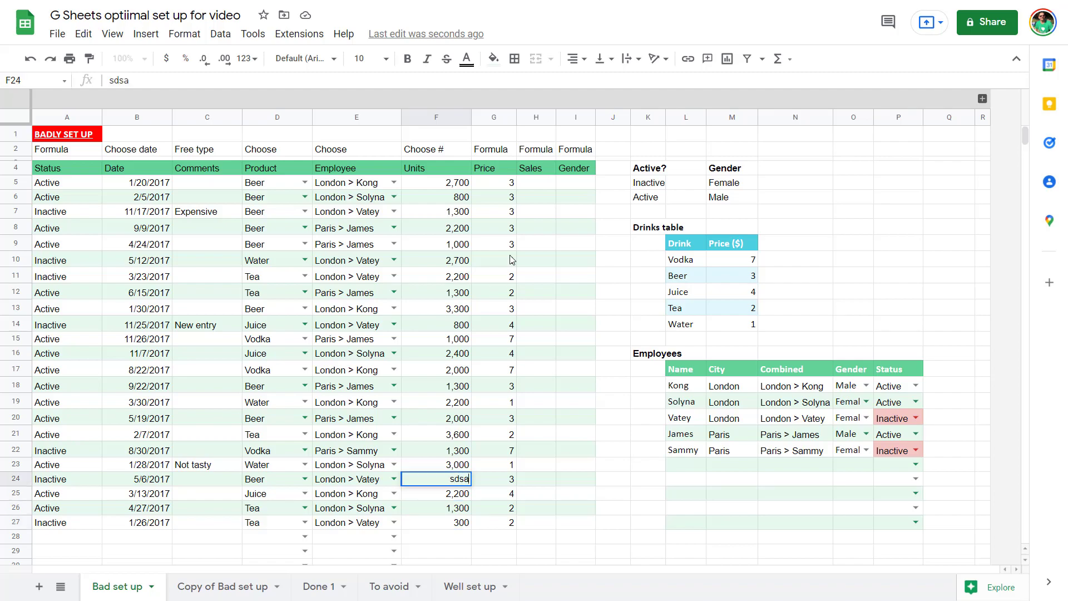
pyautogui.press('Return')
pyautogui.press('Return')
pyautogui.press('Down')
pyautogui.press('Down')
pyautogui.press('Right')
pyautogui.press('Right')
pyautogui.press('Right')
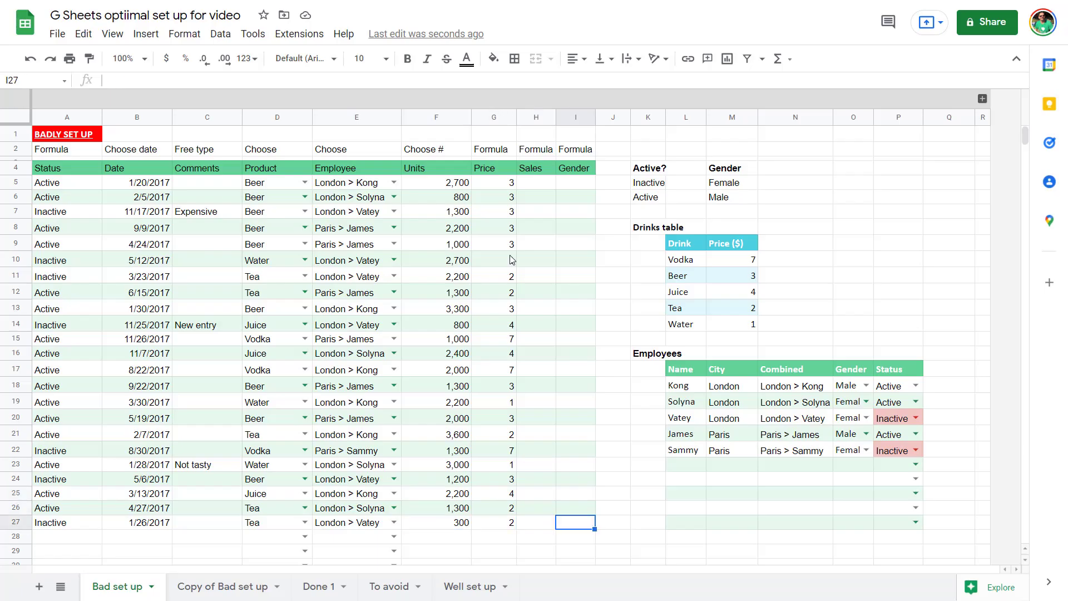
pyautogui.hotkey('shift', 'Left')
pyautogui.hotkey('shift', 'Left')
pyautogui.hotkey('shift', 'Left')
pyautogui.hotkey('shift', 'Left')
pyautogui.hotkey('shift', 'Left')
pyautogui.hotkey('shift', 'Left')
pyautogui.hotkey('shift', 'Left')
pyautogui.hotkey('shift', 'Left')
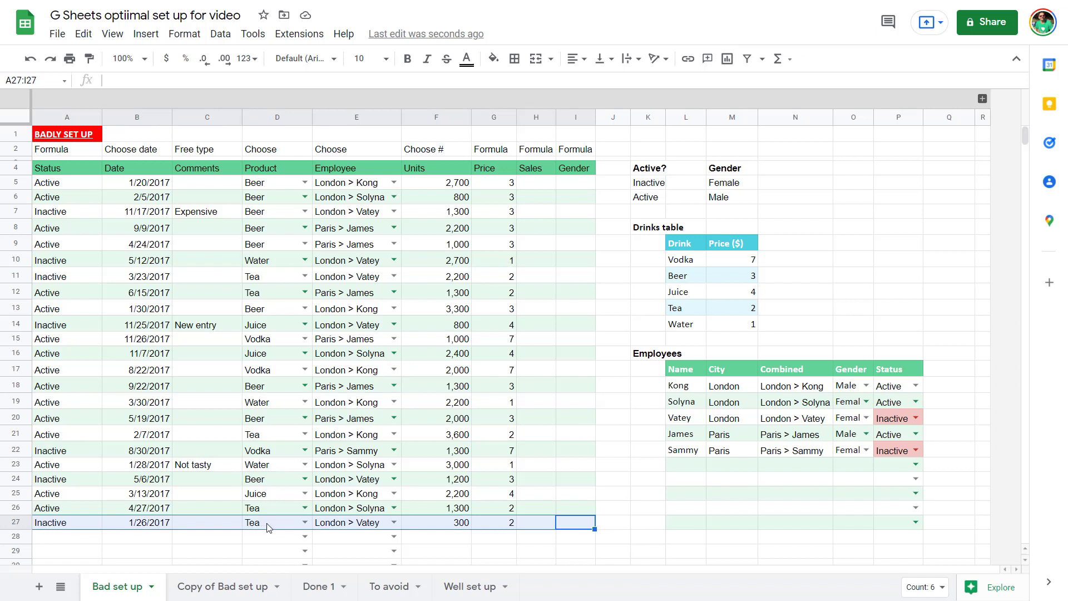
# - Paste only row 27's data validation onto the empty rows 28–108
pyautogui.hotkey('ctrl', 'c')
pyautogui.press('Down')
pyautogui.hotkey('shift', 'Left')
pyautogui.hotkey('shift', 'Left')
pyautogui.hotkey('shift', 'Left')
pyautogui.hotkey('shift', 'Left')
pyautogui.hotkey('shift', 'Left')
pyautogui.hotkey('shift', 'Left')
pyautogui.hotkey('shift', 'Left')
pyautogui.hotkey('shift', 'Left')
pyautogui.hotkey('shift', 'pagedown')
pyautogui.hotkey('shift', 'pagedown')
pyautogui.hotkey('shift', 'pagedown')
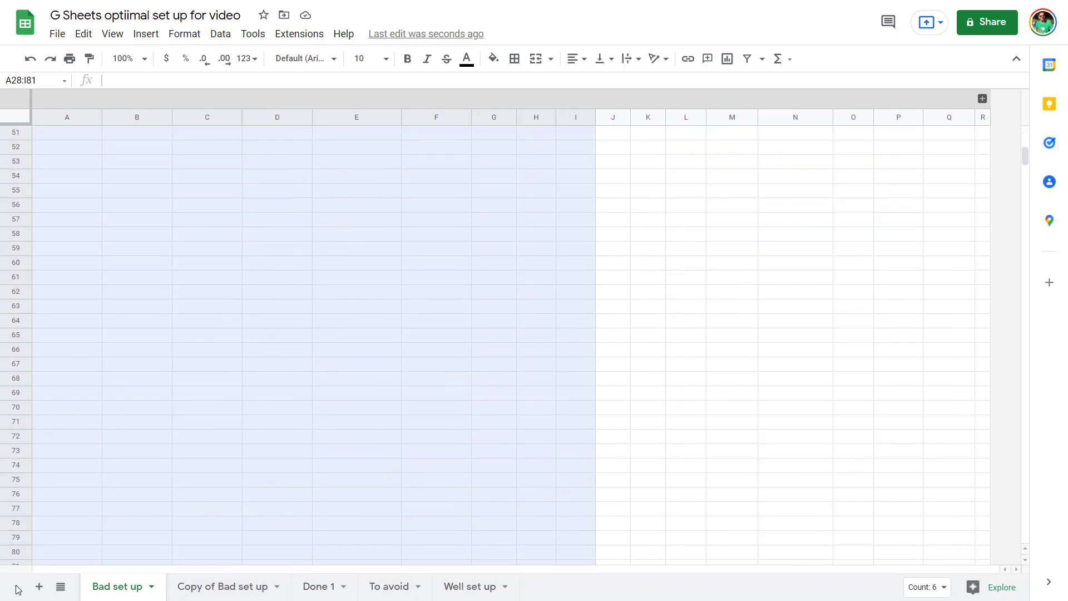
pyautogui.rightClick(112, 276)
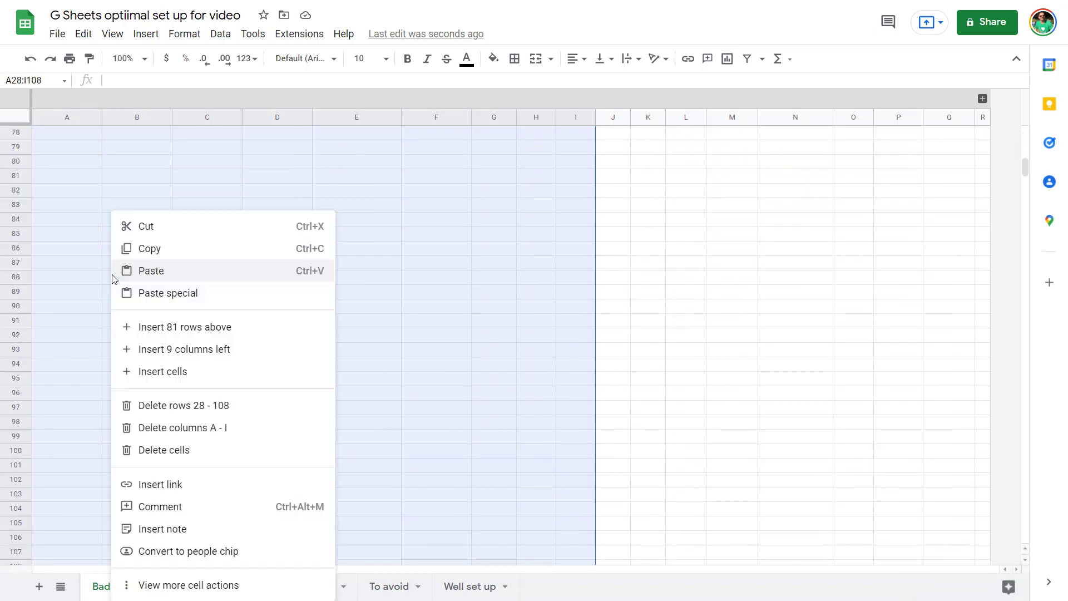
pyautogui.moveTo(169, 304)
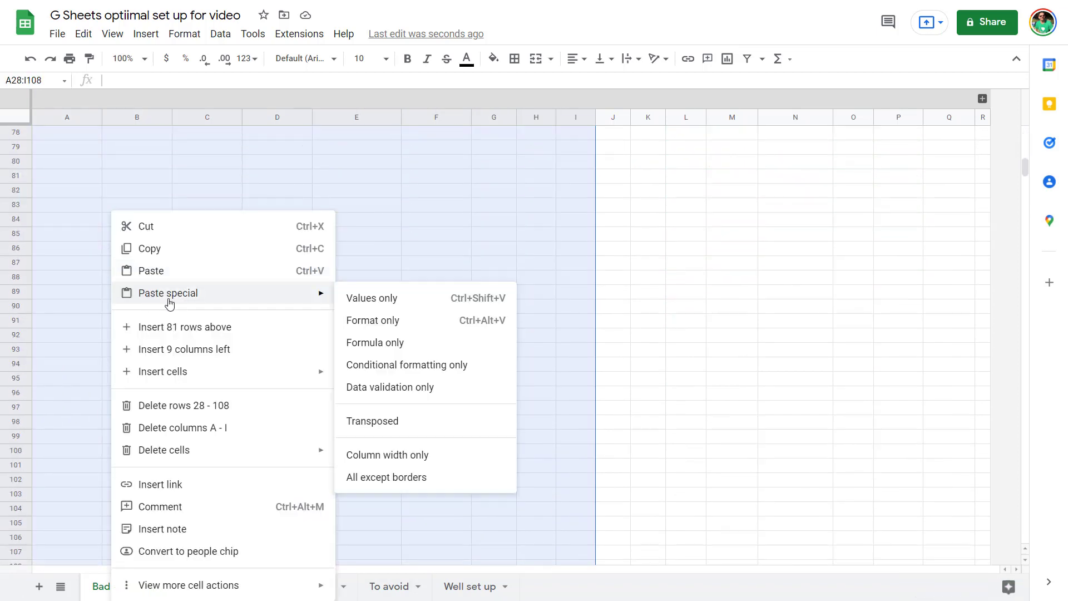
pyautogui.click(427, 387)
# - Scroll back up and select the Employee entry in row 12
pyautogui.scroll(6, 352, 328)
pyautogui.scroll(-15, 351, 331)
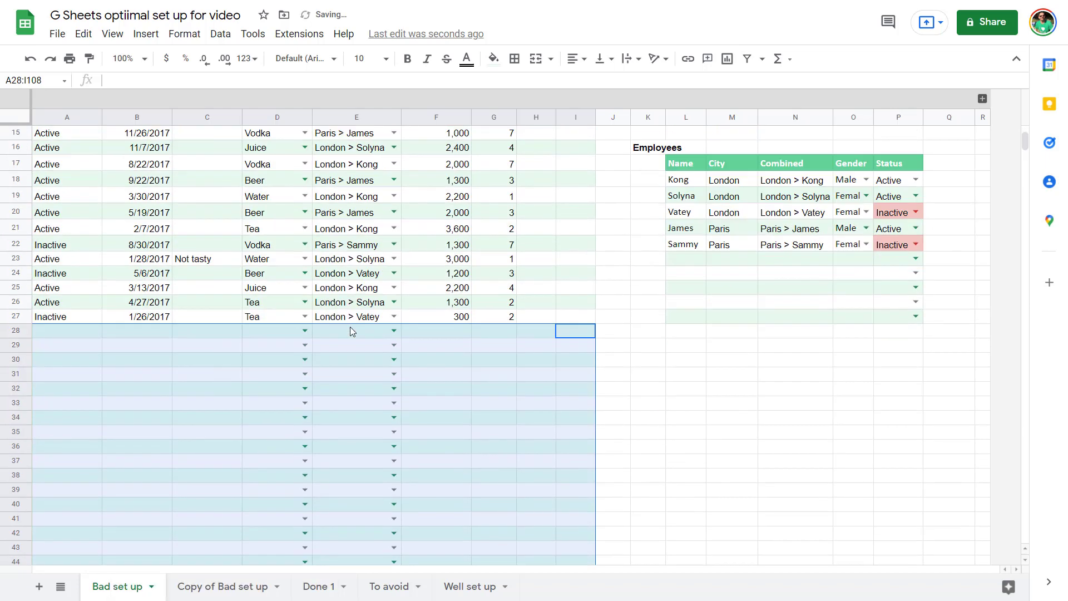
pyautogui.scroll(-5, 349, 326)
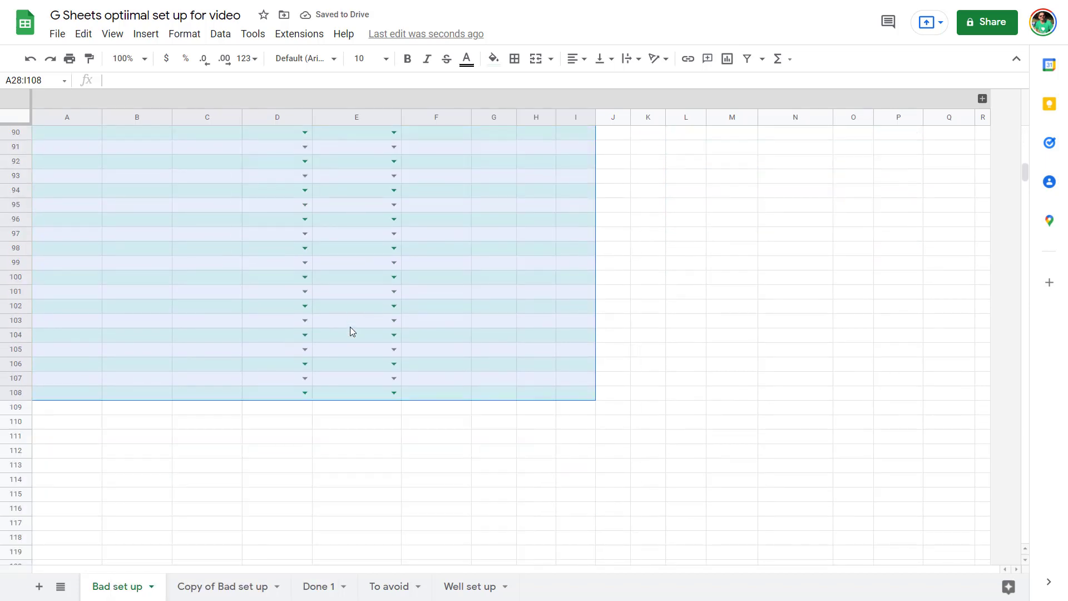
pyautogui.scroll(20, 350, 327)
pyautogui.click(365, 299)
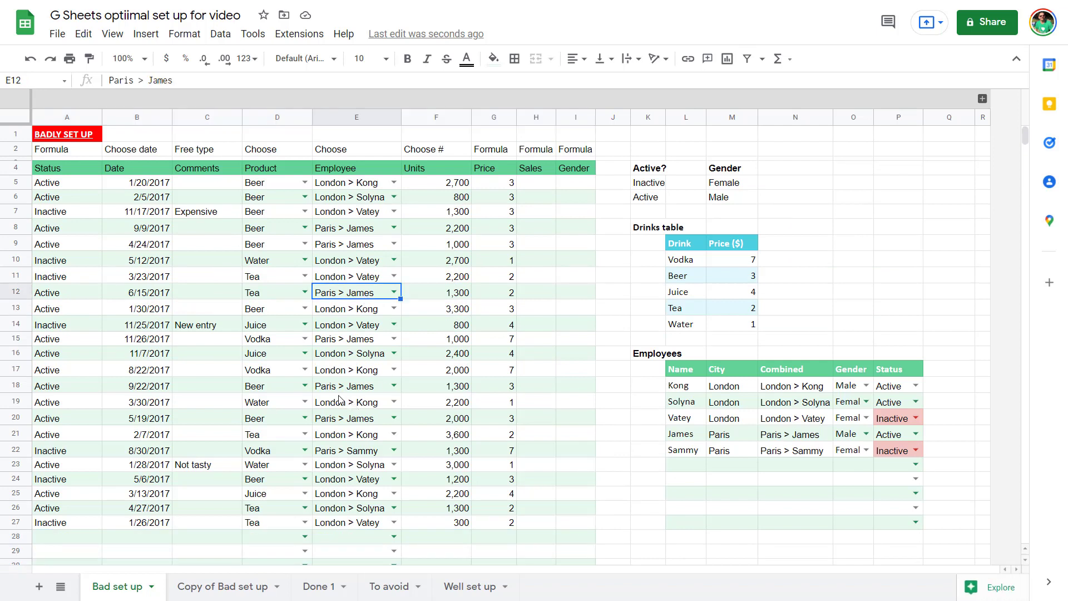
# - Add a conditional rule on row 2 giving cells containing 'Formula' a red preset fill
pyautogui.moveTo(53, 149); pyautogui.dragTo(586, 149)
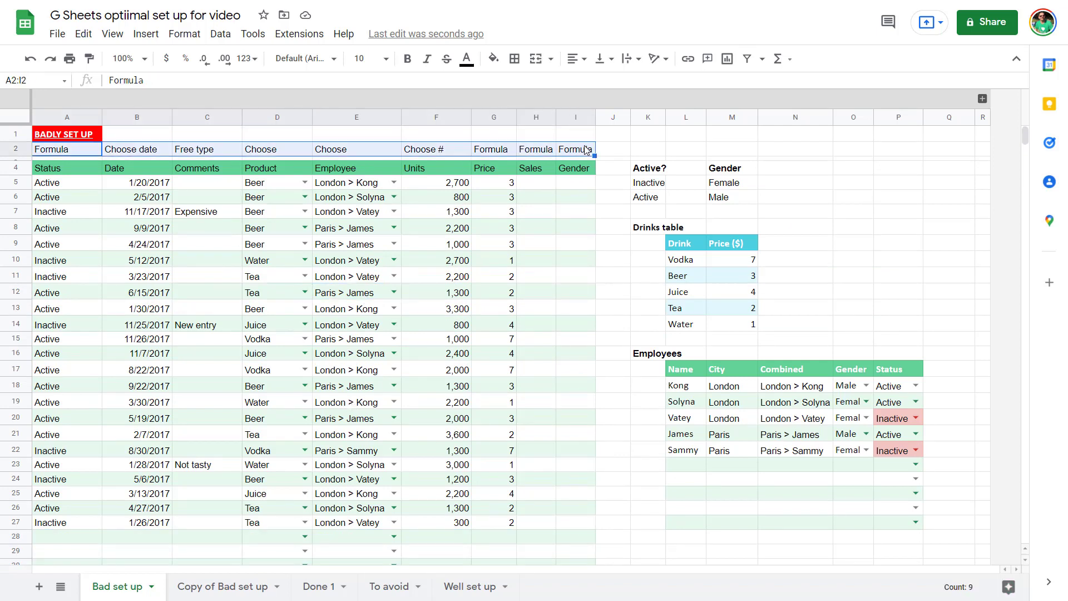
pyautogui.click(184, 33)
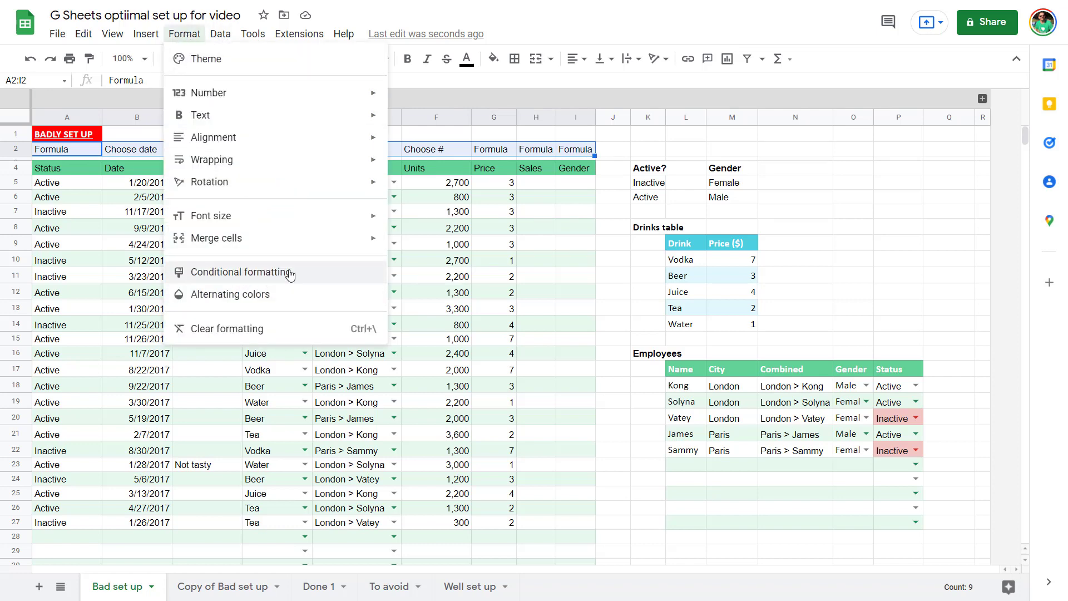
pyautogui.click(289, 272)
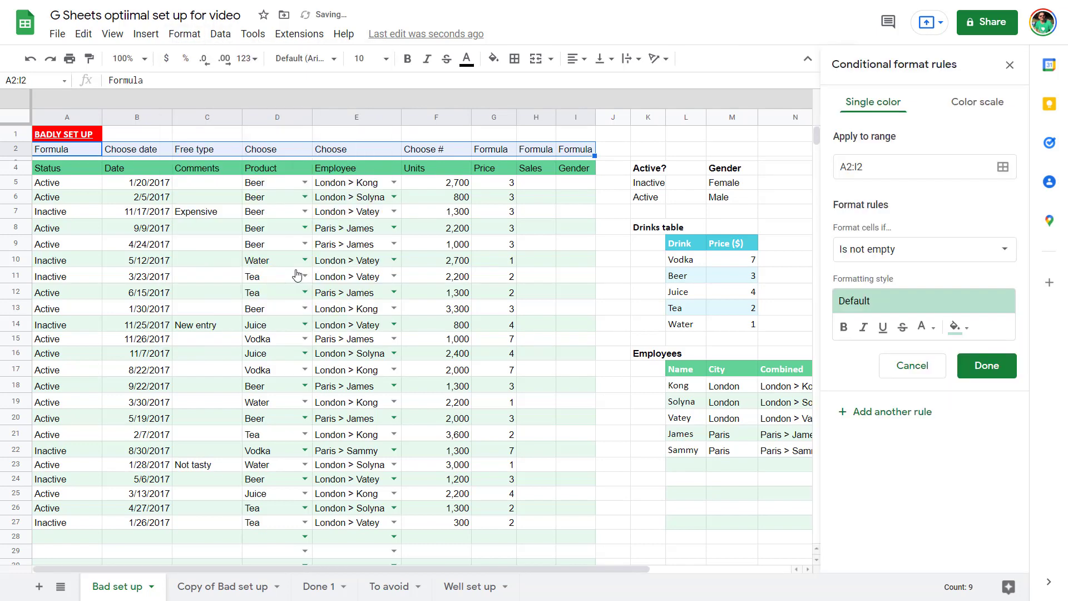
pyautogui.click(919, 258)
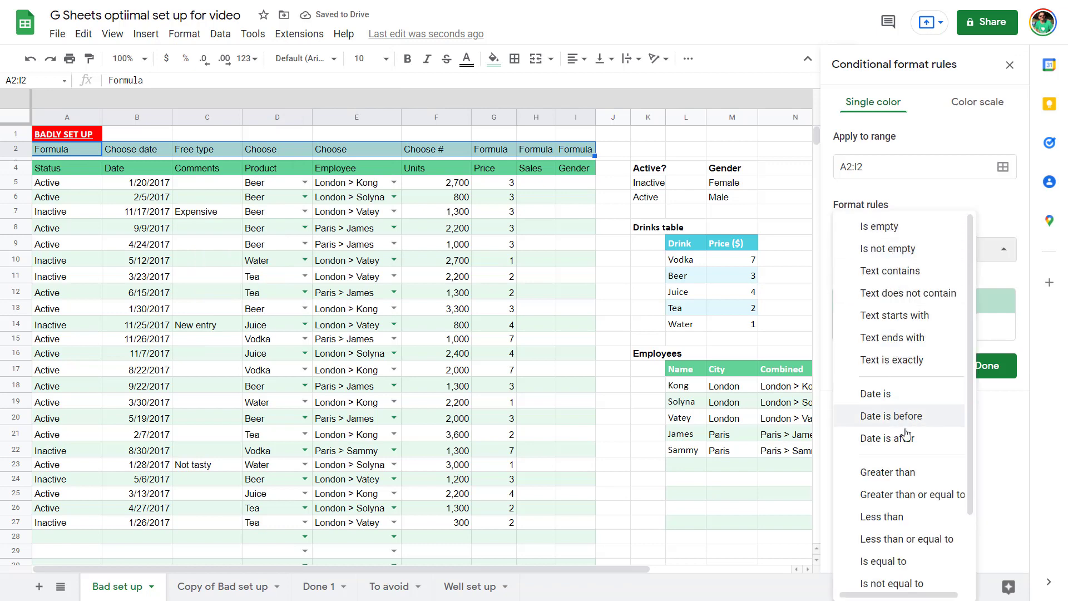
pyautogui.click(907, 271)
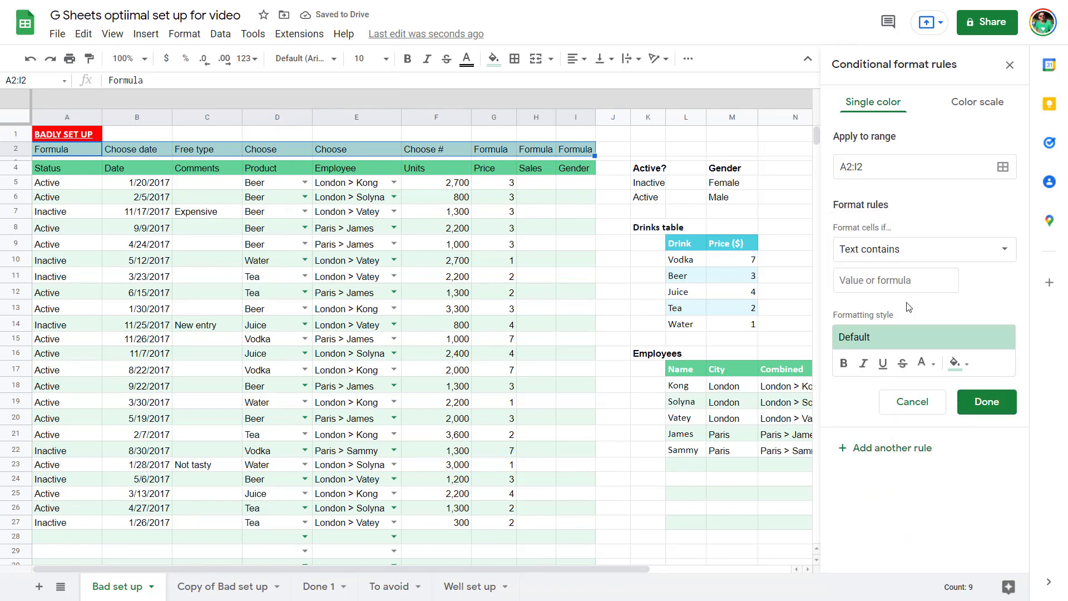
pyautogui.click(884, 284)
pyautogui.write('F')
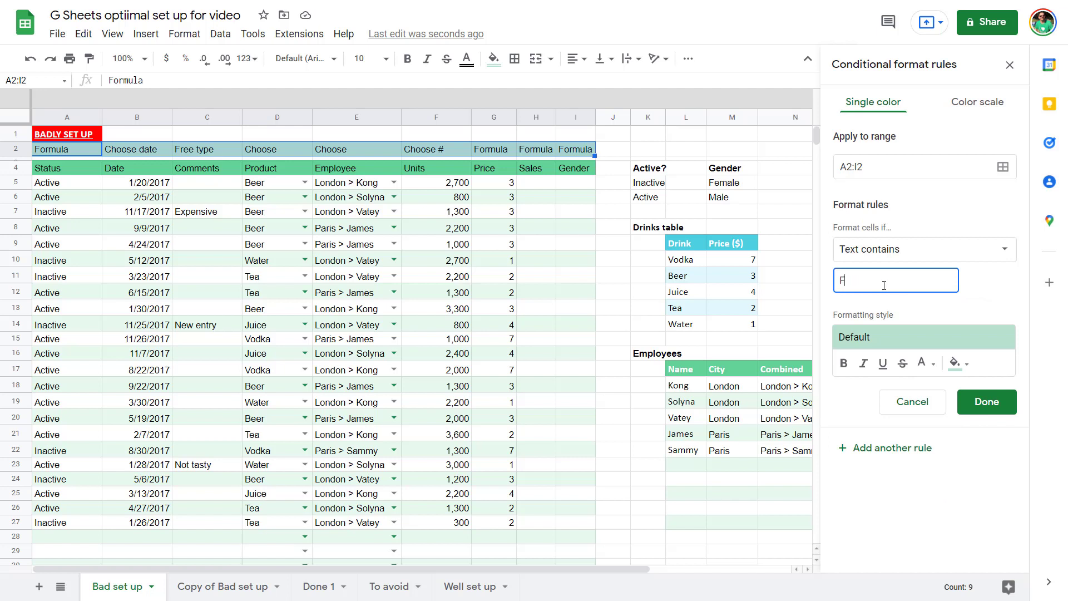
pyautogui.write('ormula')
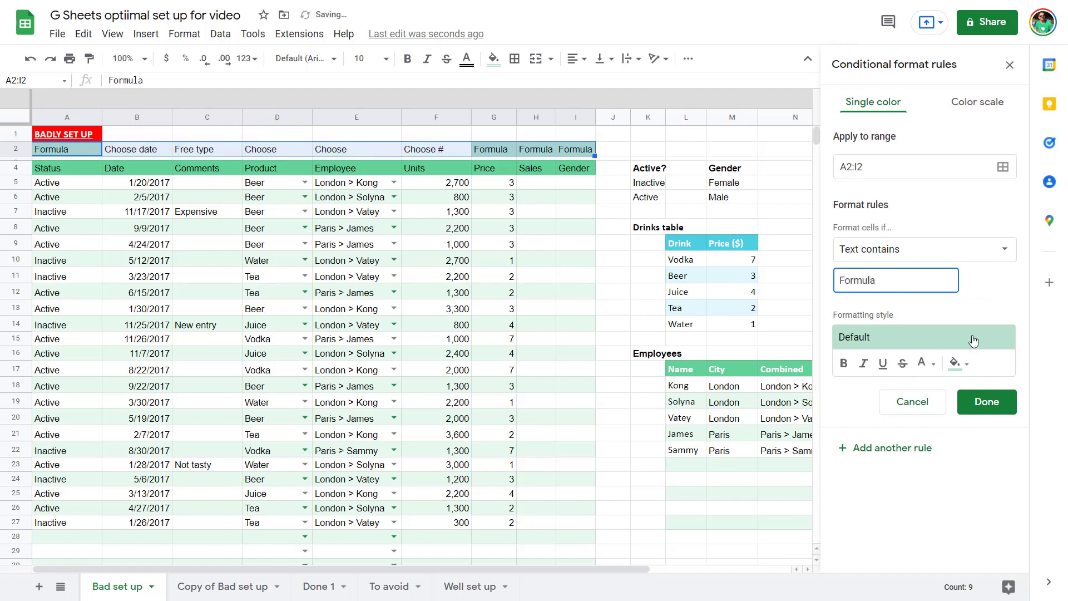
pyautogui.click(973, 341)
pyautogui.click(979, 376)
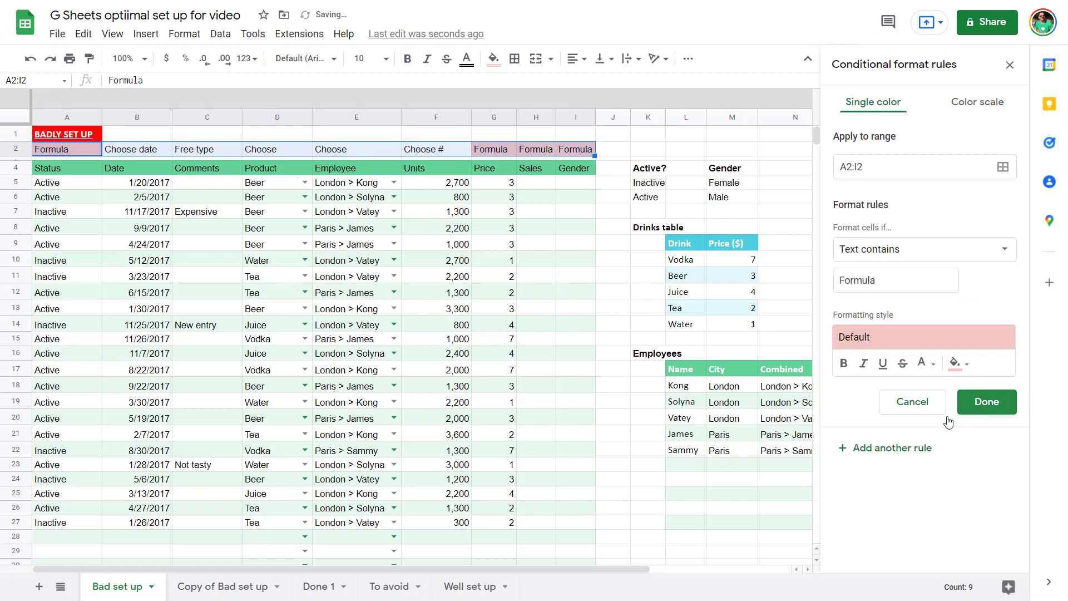
# - Add rules colouring 'Free type' labels green and 'Choose' labels light yellow
pyautogui.click(900, 452)
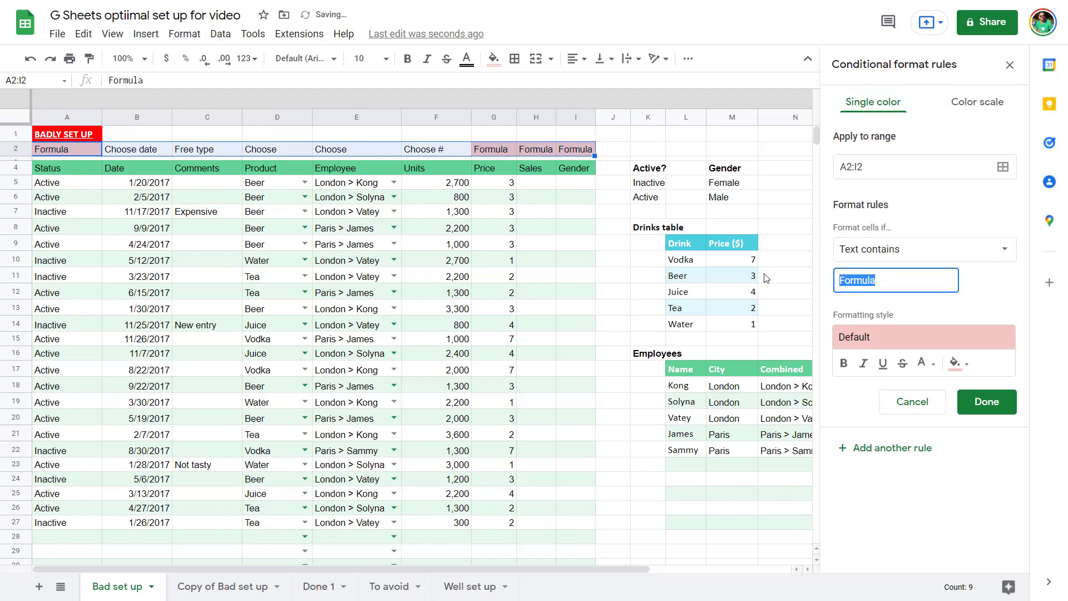
pyautogui.write('Free type')
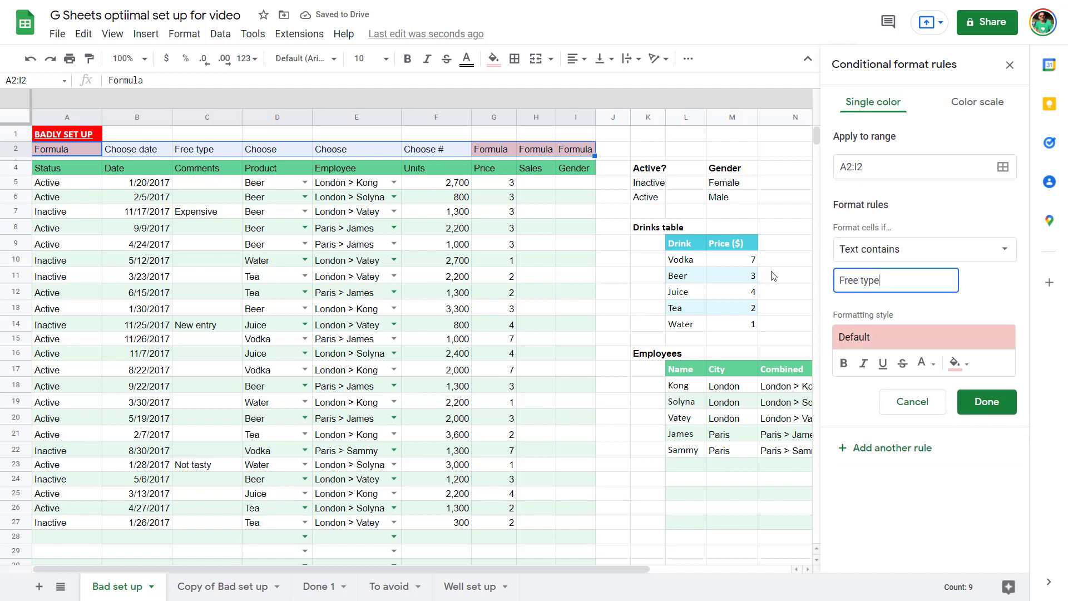
pyautogui.click(888, 341)
pyautogui.click(884, 386)
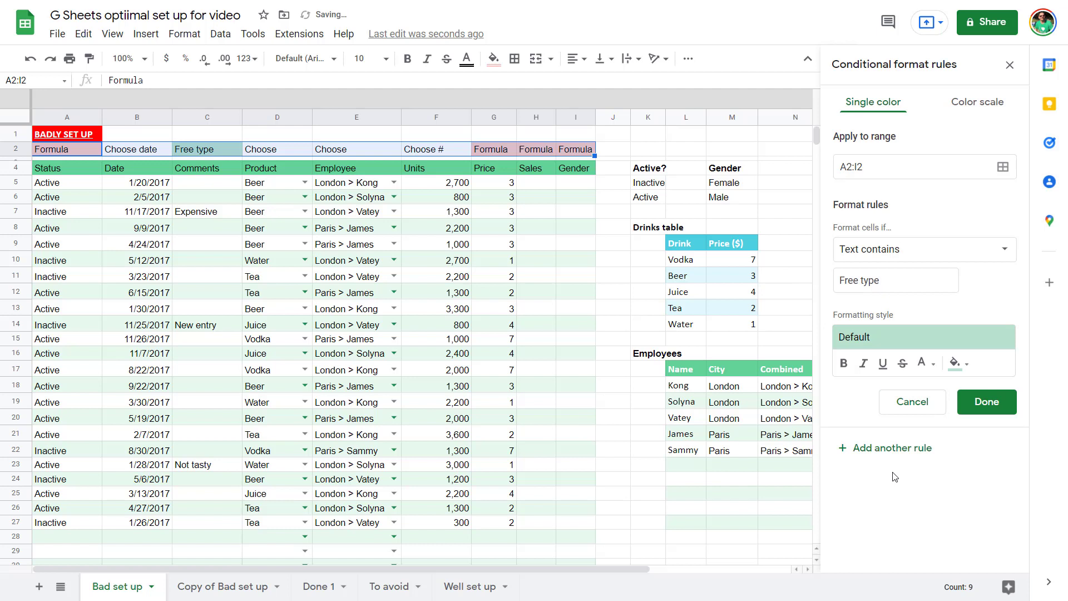
pyautogui.click(887, 449)
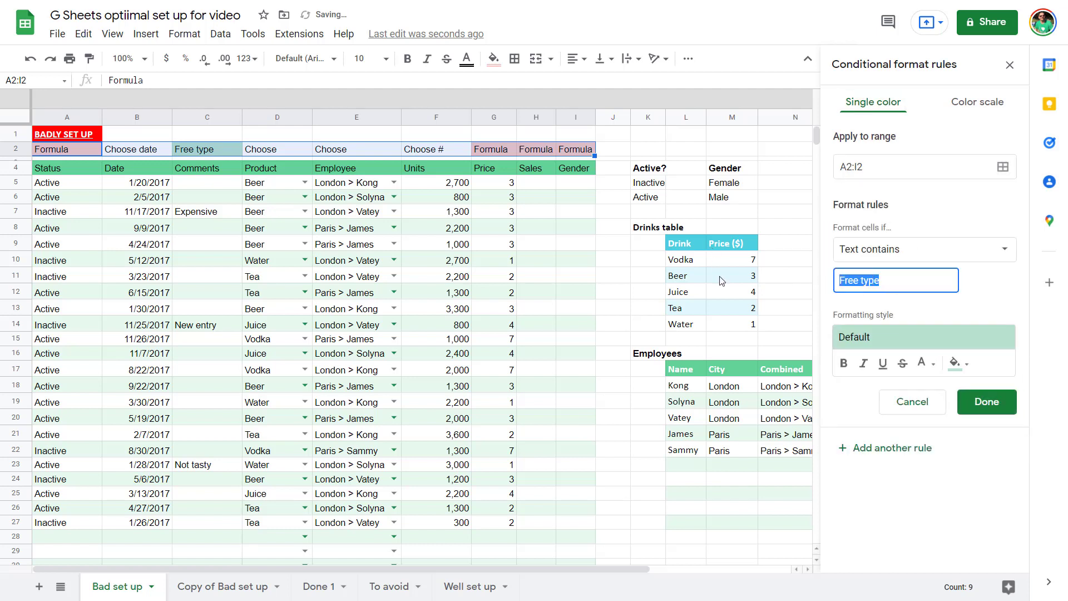
pyautogui.write('Choos')
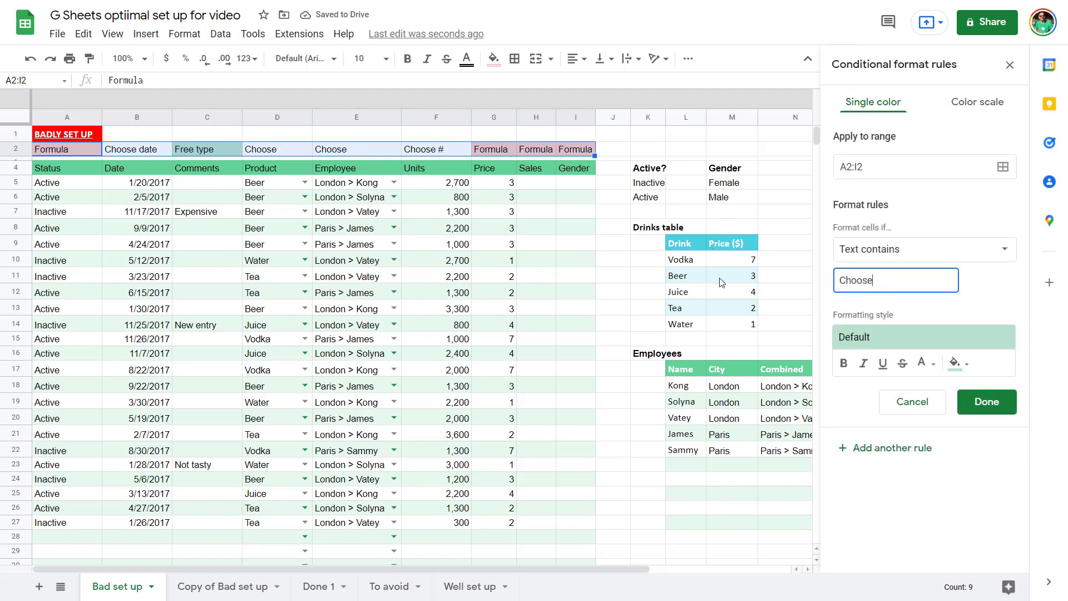
pyautogui.write('e')
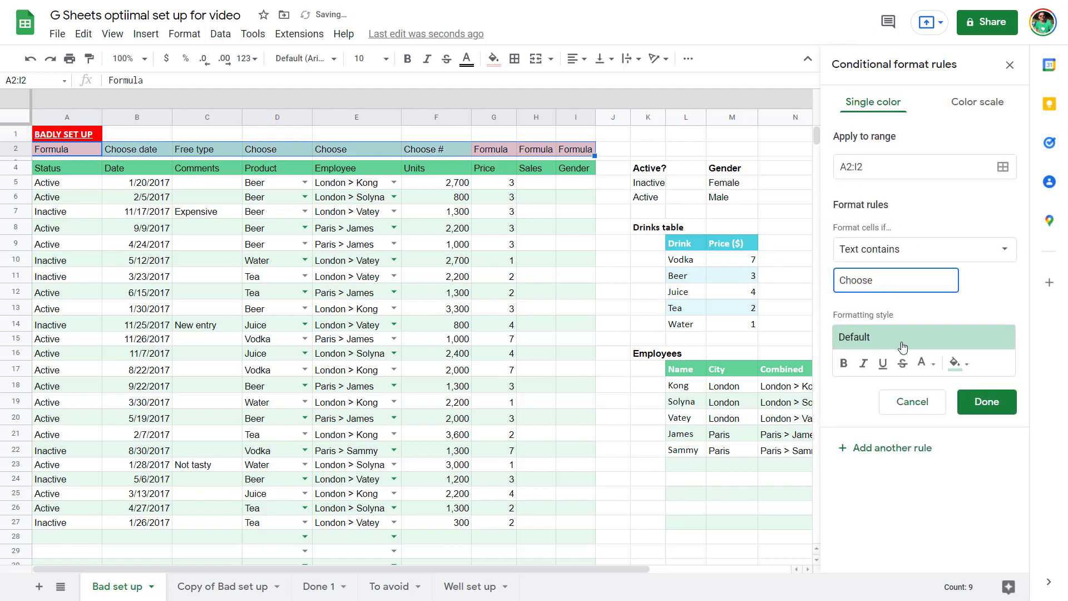
pyautogui.click(939, 337)
pyautogui.click(923, 374)
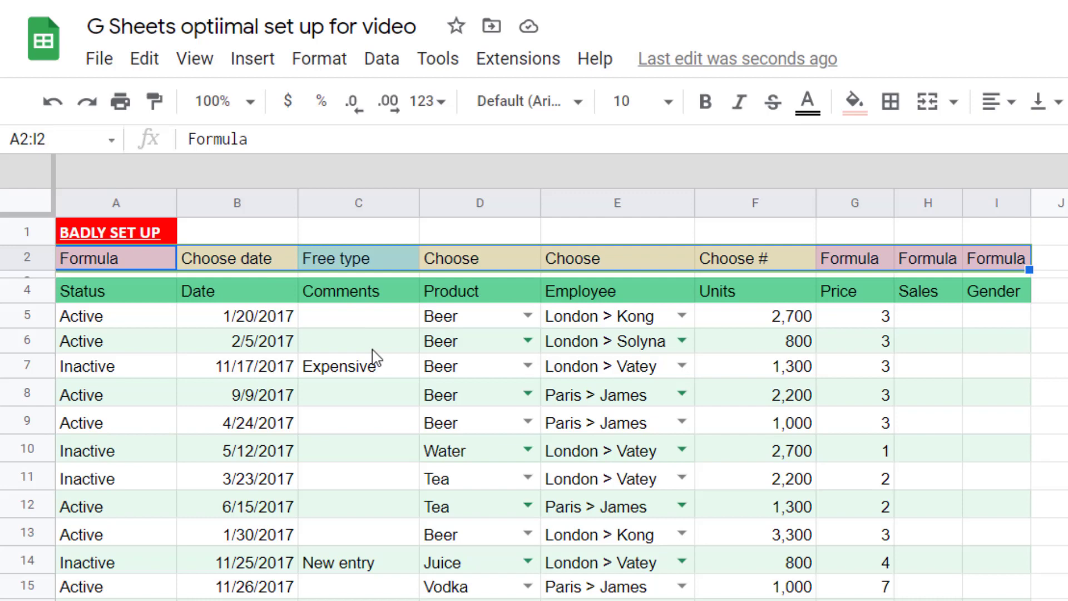
pyautogui.click(494, 325)
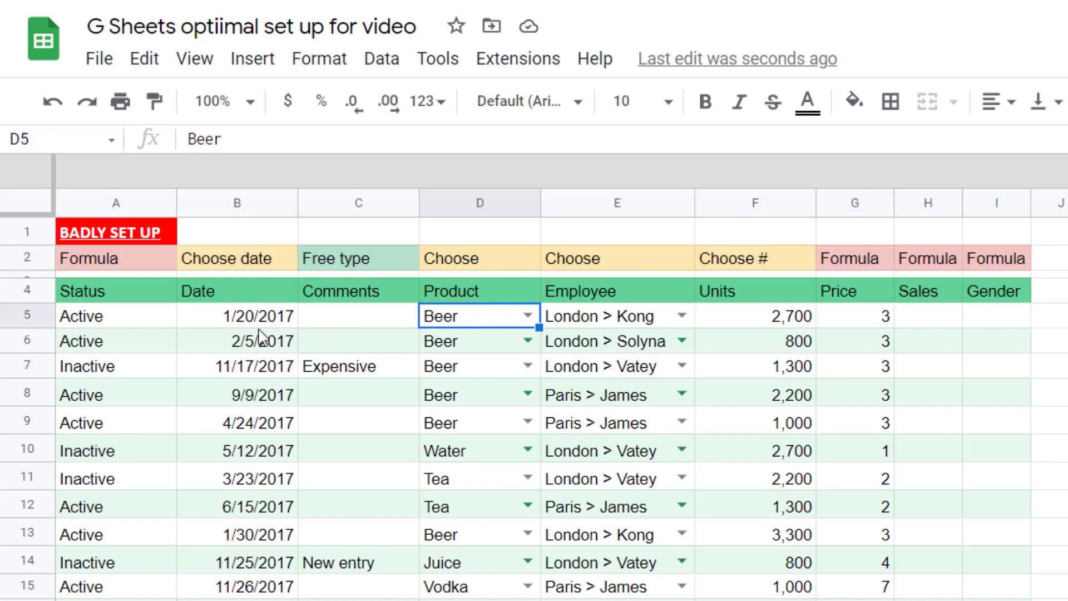
pyautogui.click(370, 324)
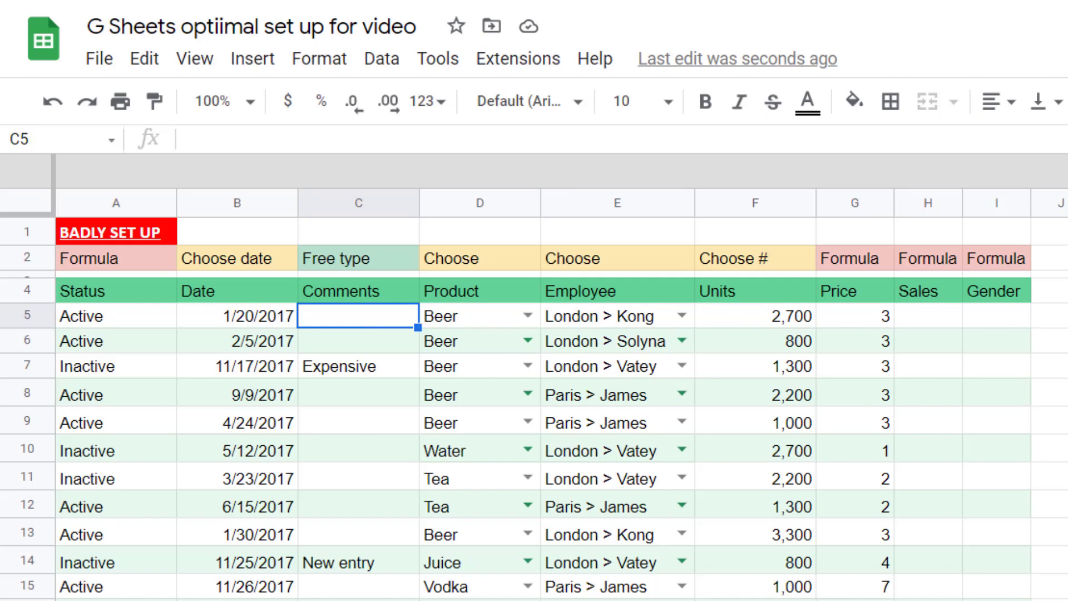
pyautogui.click(649, 261)
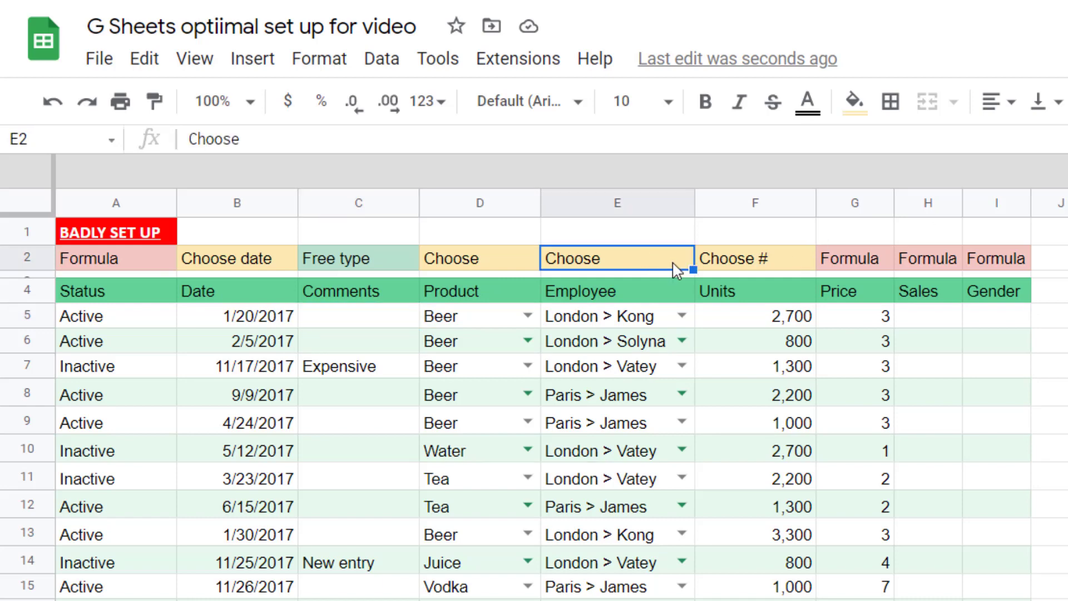
pyautogui.write('Formula')
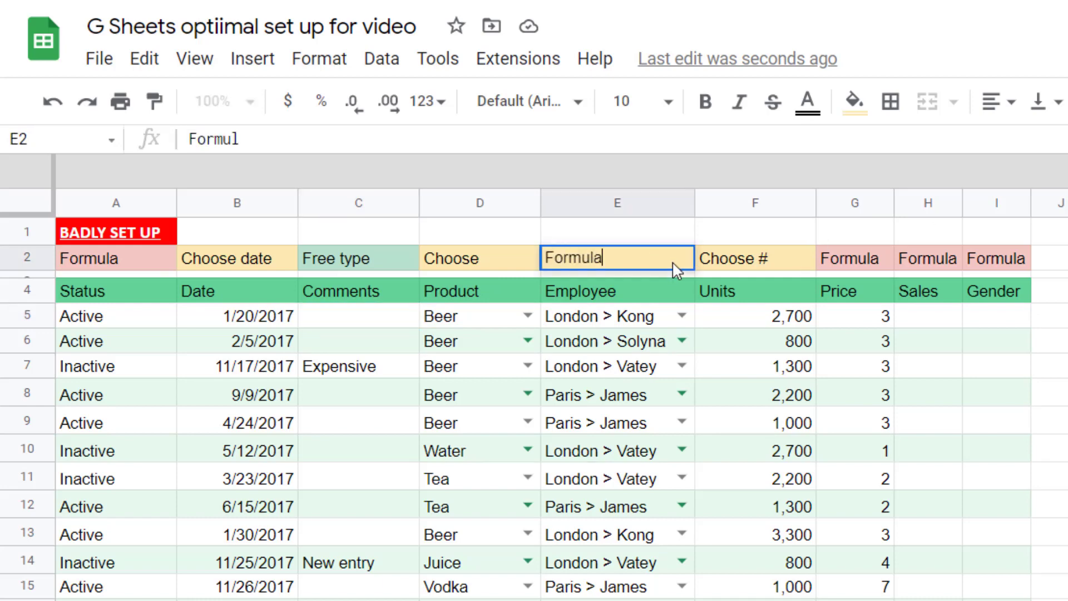
pyautogui.press('Return')
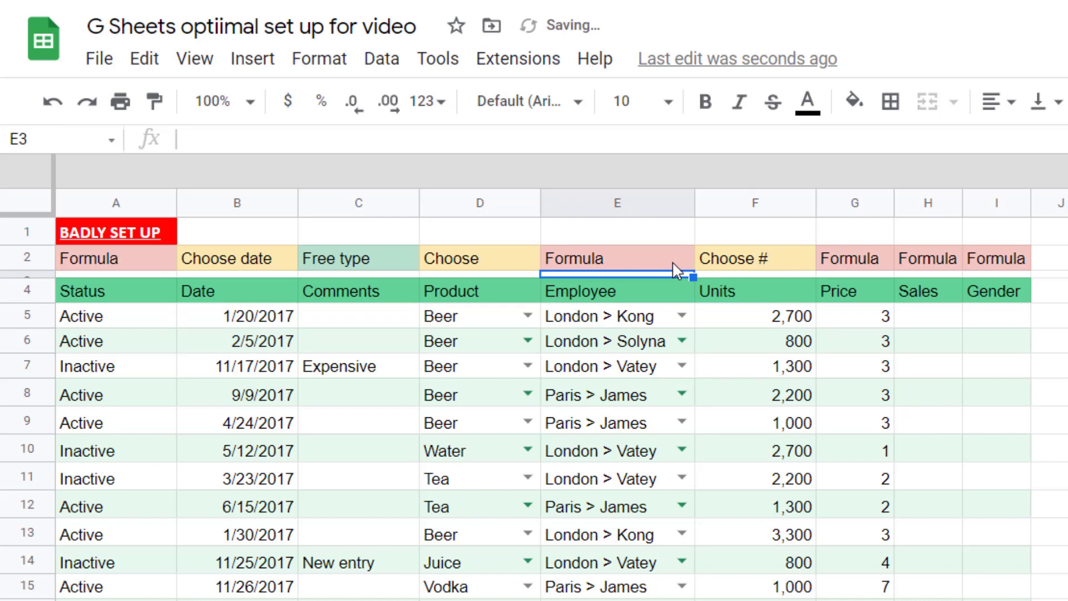
pyautogui.hotkey('ctrl', 'z')
pyautogui.press('Right')
pyautogui.press('Right')
pyautogui.press('Right')
pyautogui.press('Right')
pyautogui.press('Left')
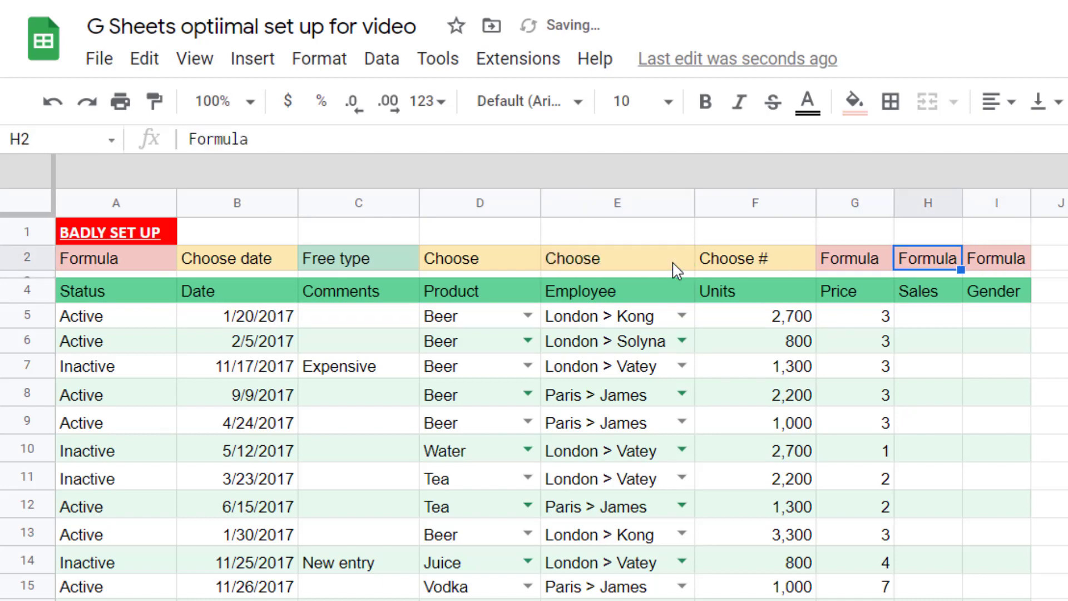
pyautogui.press('Home')
pyautogui.press('Down')
pyautogui.press('Down')
pyautogui.press('Down')
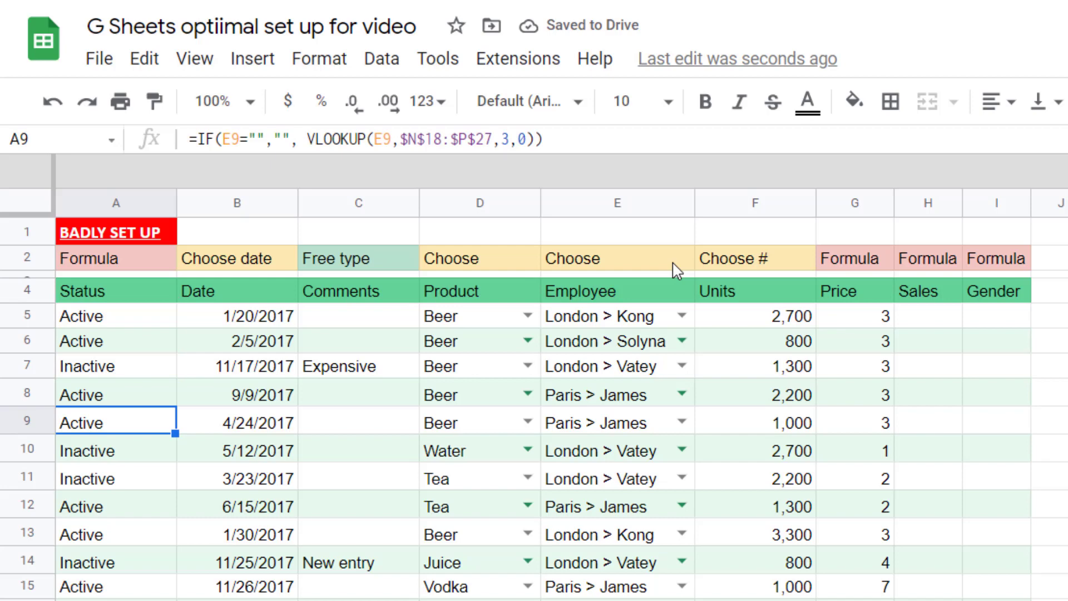
pyautogui.press('Down')
pyautogui.press('Down')
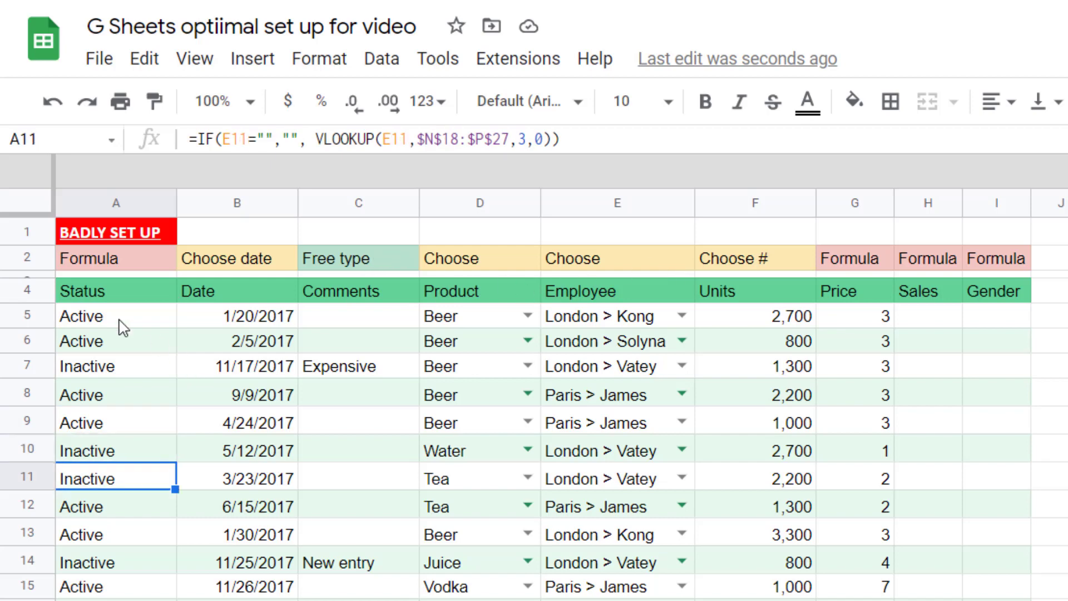
# - Move around the data cells and return to A5, the first date 1/20/2017
pyautogui.moveTo(119, 321); pyautogui.dragTo(996, 600)
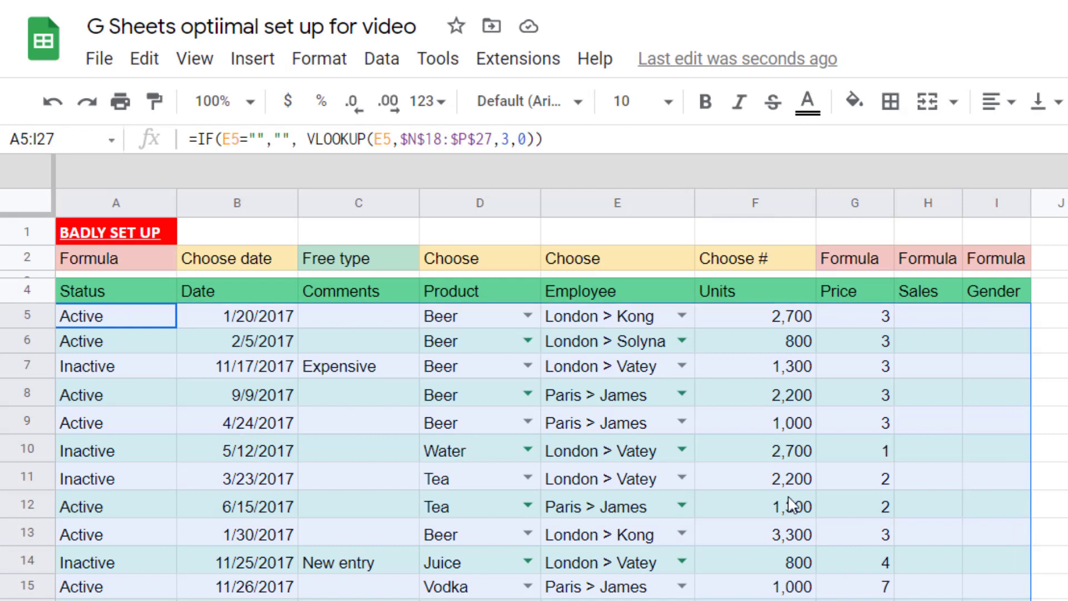
pyautogui.click(773, 395)
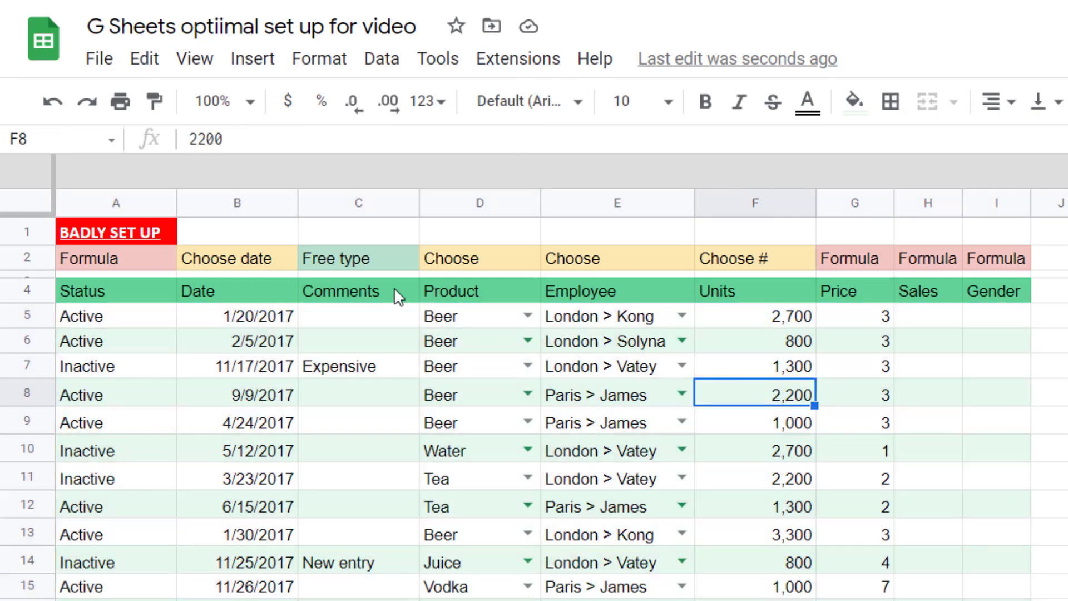
pyautogui.click(253, 325)
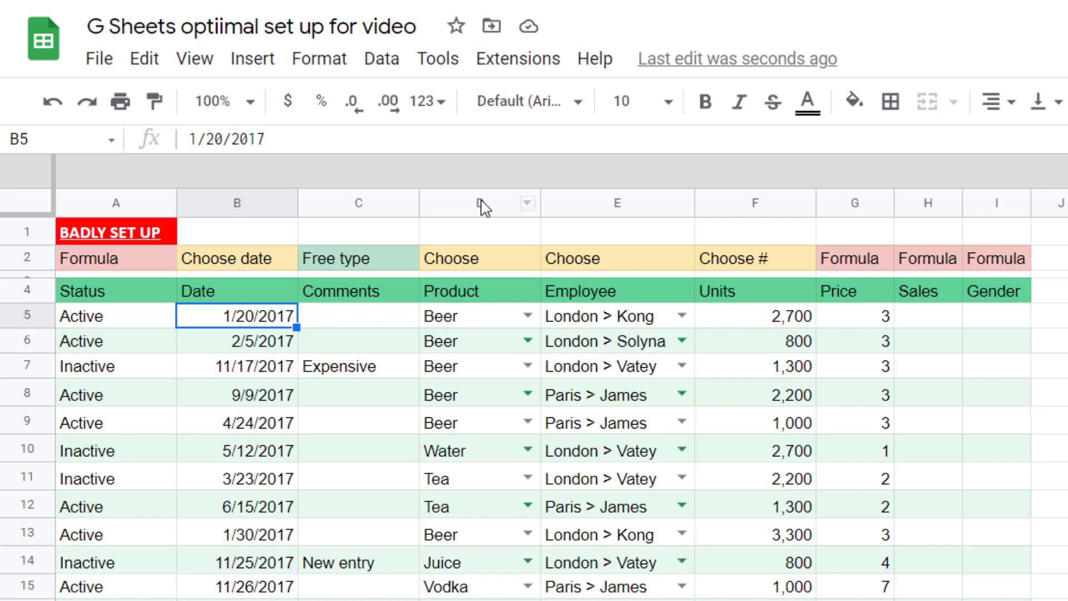
pyautogui.press('Down')
pyautogui.press('Left')
pyautogui.press('Down')
pyautogui.press('Down')
pyautogui.press('Right')
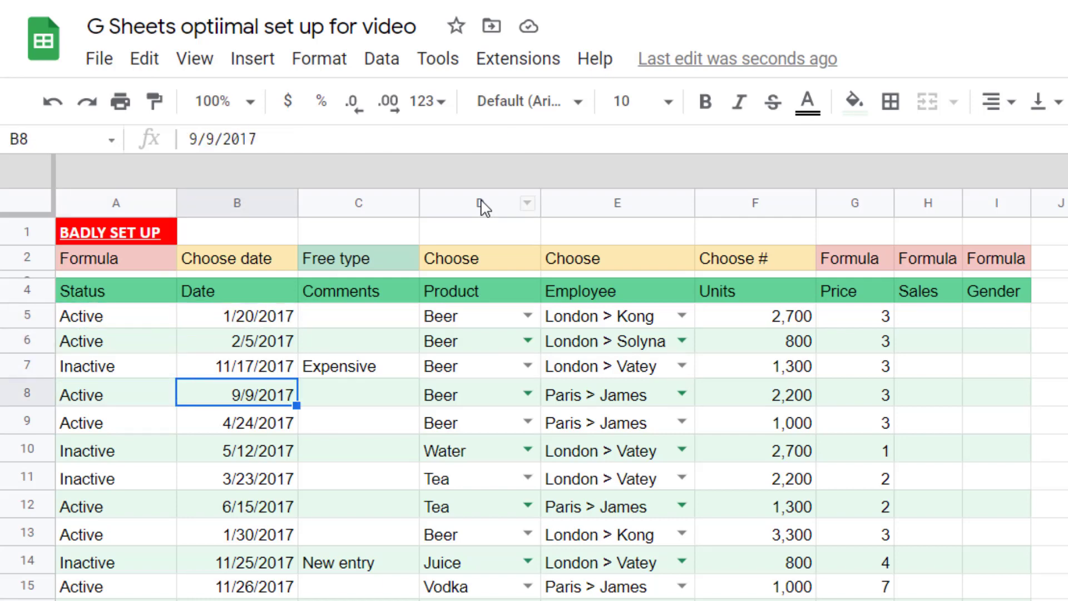
pyautogui.press('Up')
pyautogui.press('Up')
pyautogui.press('Up')
pyautogui.press('Left')
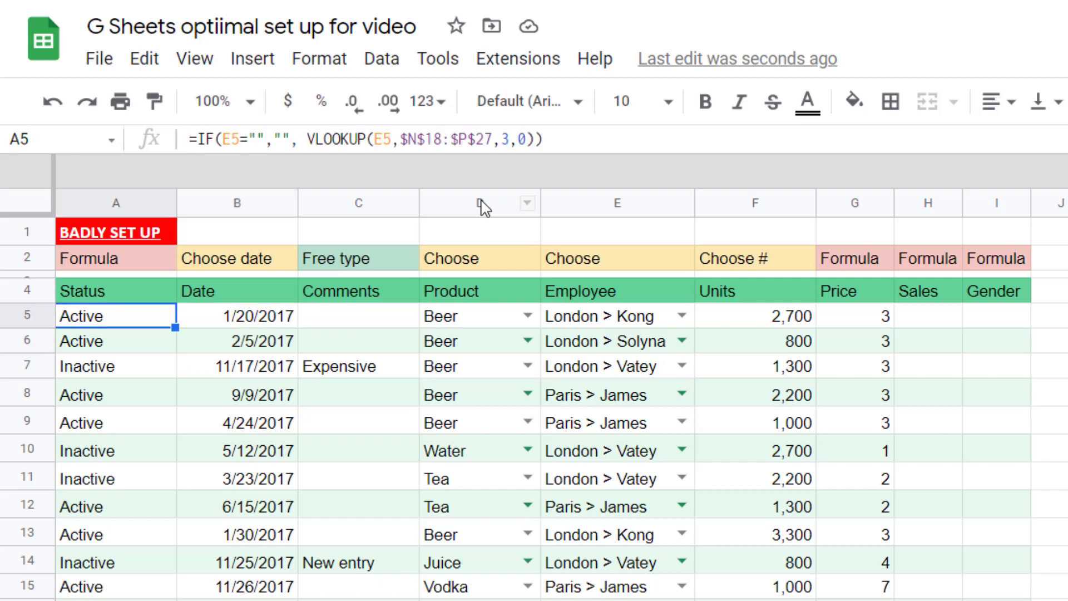
# - Extend the selection from A5 to cover A5:I72
pyautogui.hotkey('ctrl', 'shift', 'Down')
pyautogui.hotkey('shift', 'Right')
pyautogui.hotkey('shift', 'Right')
pyautogui.hotkey('shift', 'Right')
pyautogui.hotkey('shift', 'Right')
pyautogui.hotkey('shift', 'Right')
pyautogui.hotkey('shift', 'Right')
pyautogui.hotkey('shift', 'Right')
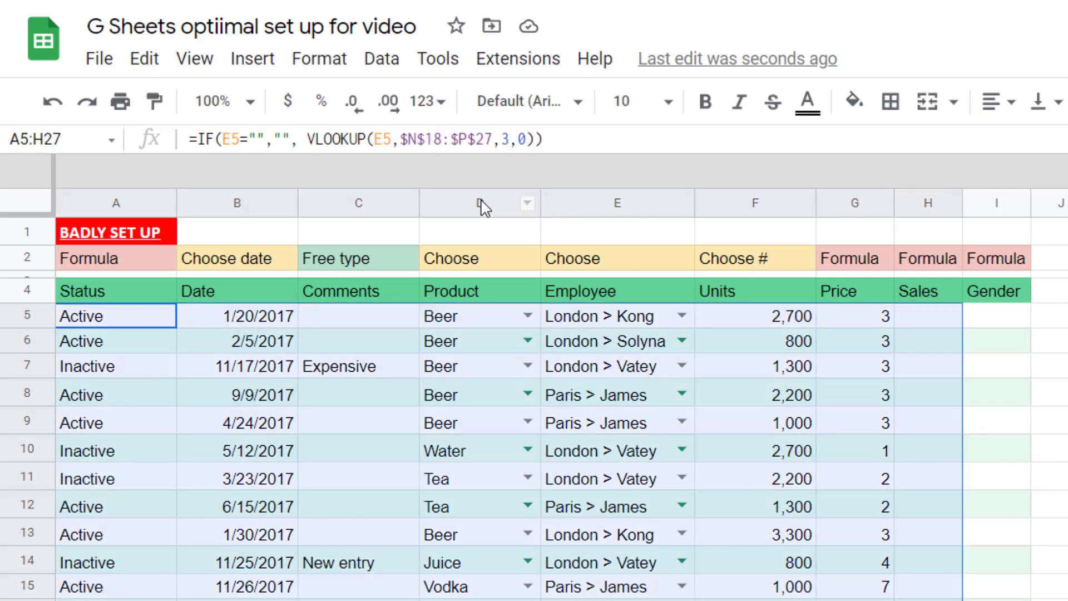
pyautogui.hotkey('shift', 'Right')
pyautogui.hotkey('shift', 'Down')
pyautogui.hotkey('shift', 'Down')
pyautogui.hotkey('shift', 'Down')
pyautogui.hotkey('shift', 'Down')
pyautogui.hotkey('shift', 'Down')
pyautogui.hotkey('shift', 'Down')
pyautogui.hotkey('shift', 'Down')
pyautogui.hotkey('shift', 'Down')
pyautogui.hotkey('shift', 'Down')
pyautogui.hotkey('shift', 'Down')
pyautogui.hotkey('shift', 'Down')
pyautogui.hotkey('shift', 'Down')
pyautogui.hotkey('shift', 'Down')
pyautogui.hotkey('shift', 'Down')
pyautogui.hotkey('shift', 'Down')
pyautogui.hotkey('shift', 'Down')
pyautogui.hotkey('shift', 'Down')
pyautogui.hotkey('shift', 'Down')
pyautogui.hotkey('shift', 'Down')
pyautogui.hotkey('shift', 'Down')
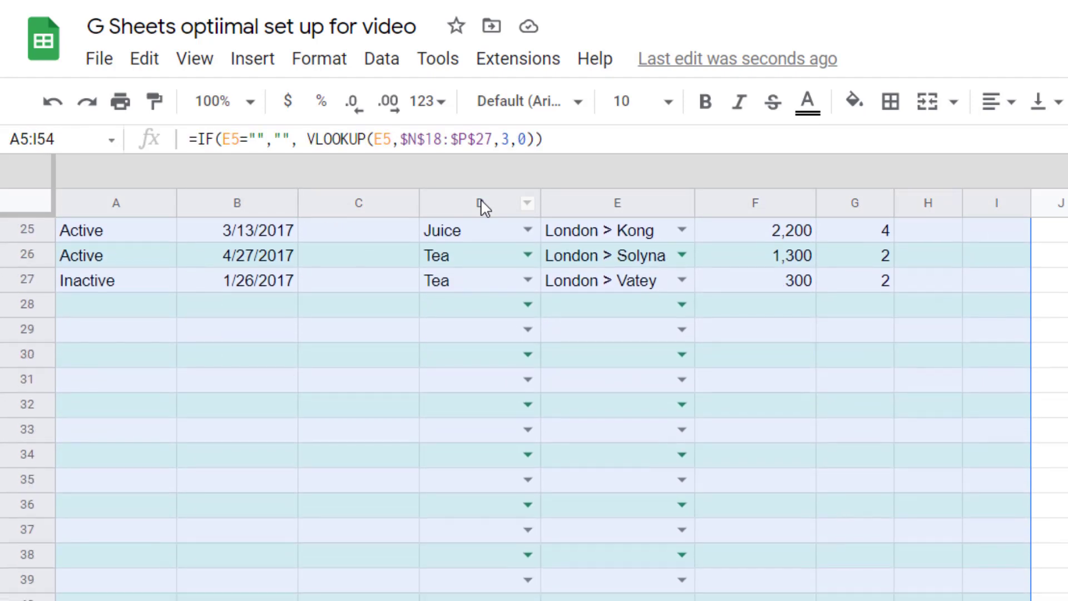
pyautogui.hotkey('shift', 'Down')
pyautogui.hotkey('shift', 'Down')
pyautogui.hotkey('shift', 'Down')
pyautogui.hotkey('shift', 'Down')
pyautogui.hotkey('shift', 'Down')
pyautogui.hotkey('shift', 'Down')
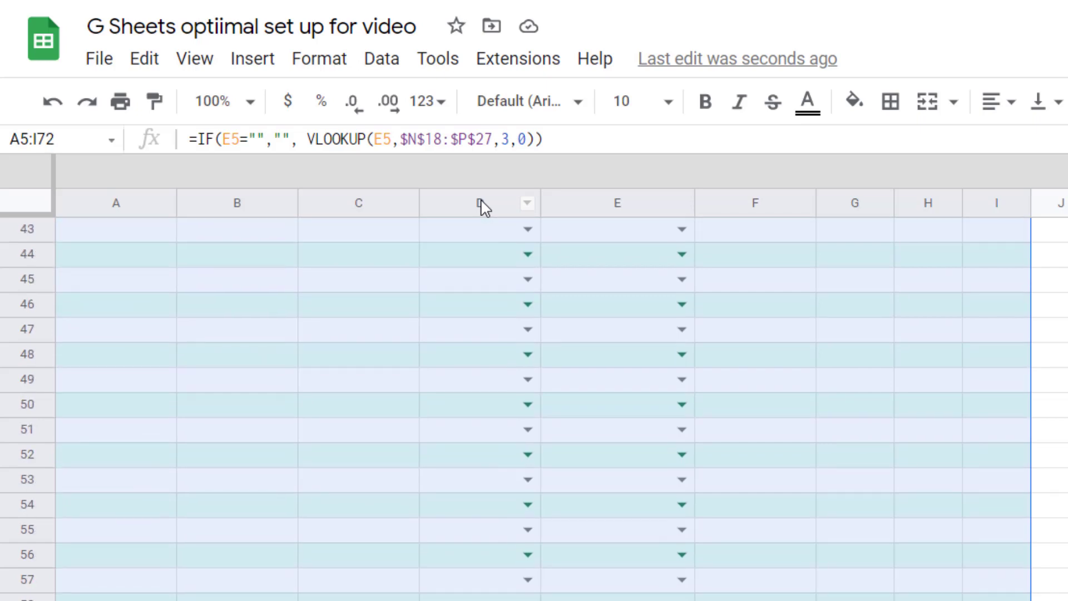
pyautogui.scroll(10, 506, 321)
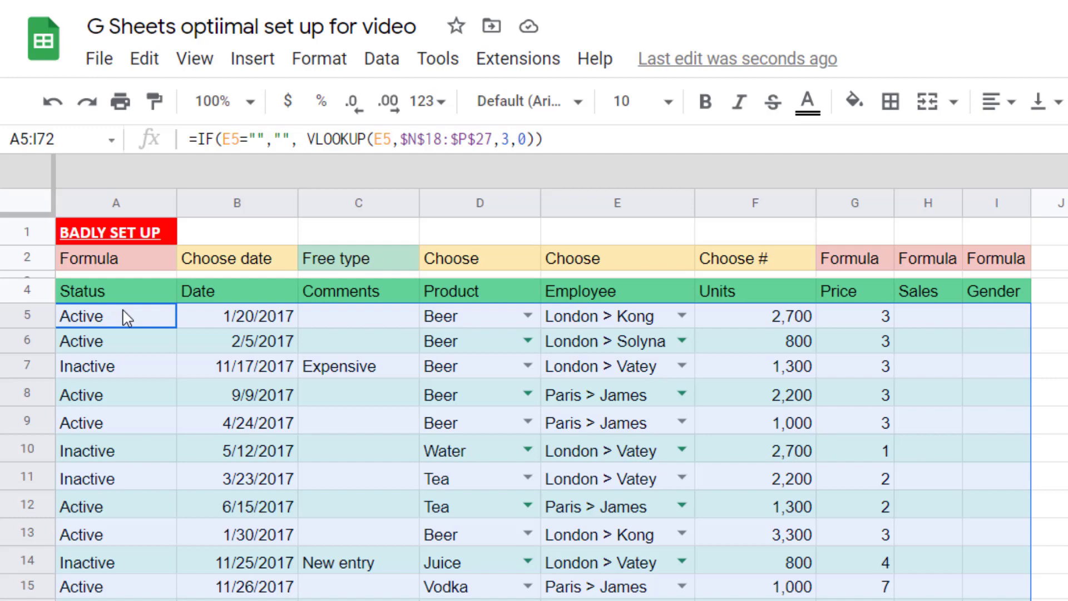
# - Add a custom-formula rule =$A5="Inactive" with a light red fill on A5:I72
pyautogui.click(344, 62)
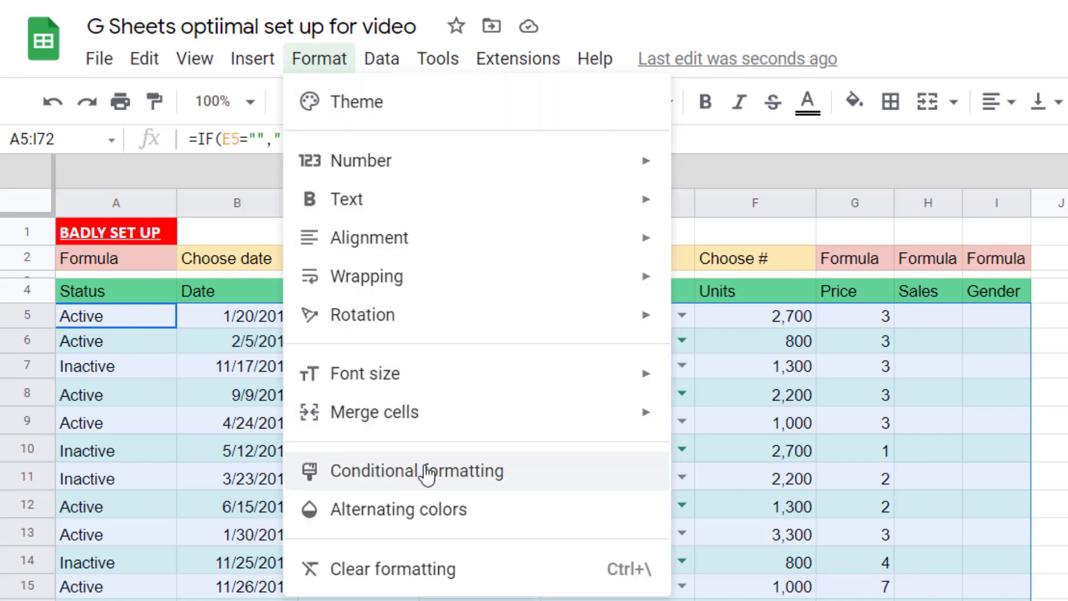
pyautogui.click(445, 474)
pyautogui.click(895, 250)
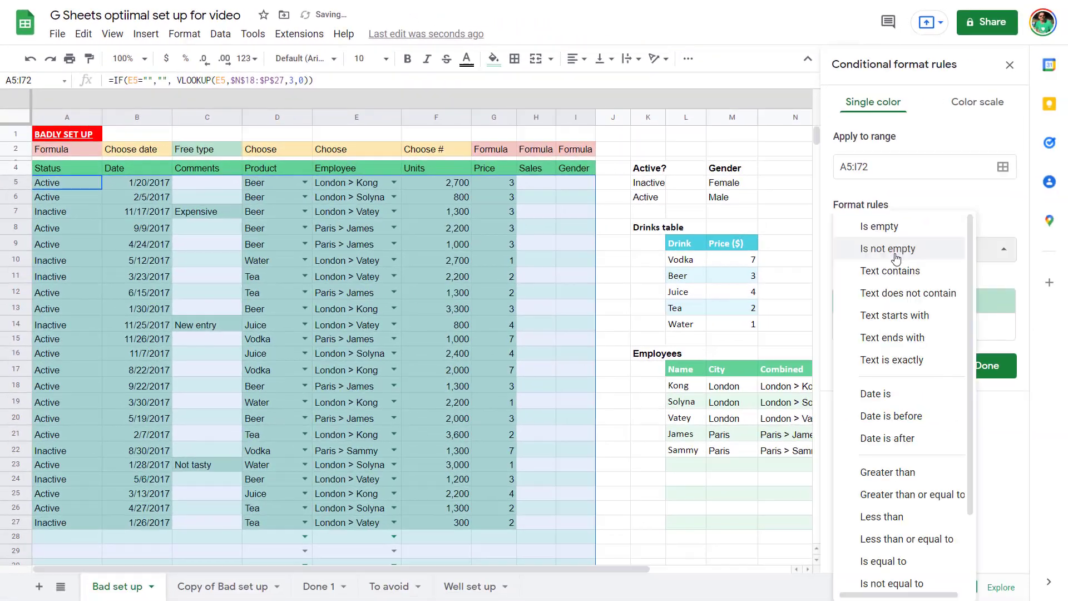
pyautogui.scroll(-3, 895, 406)
pyautogui.click(890, 573)
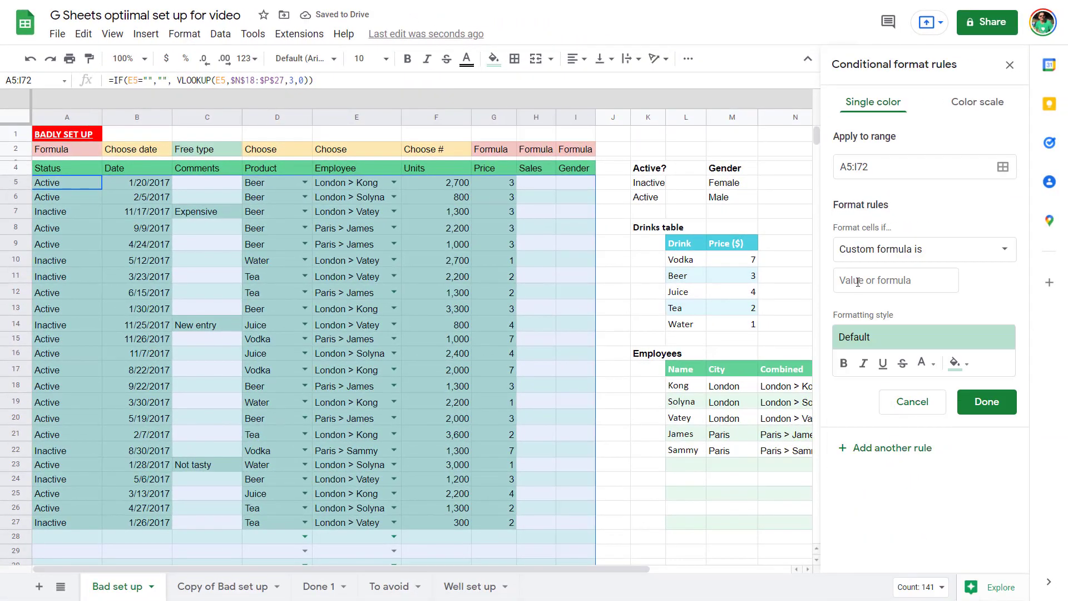
pyautogui.click(858, 280)
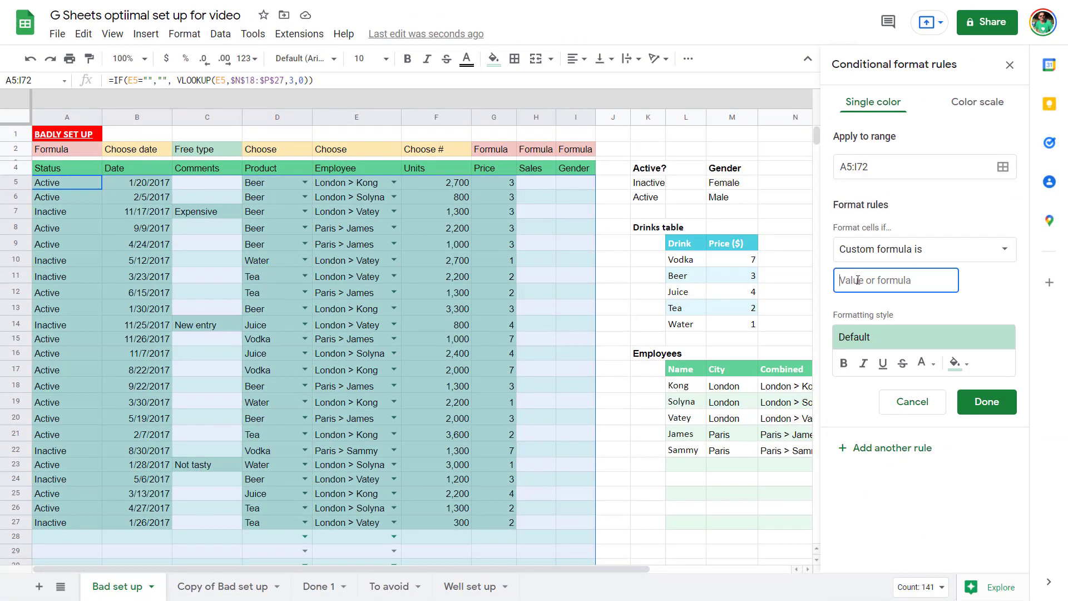
pyautogui.write('=$A5=')
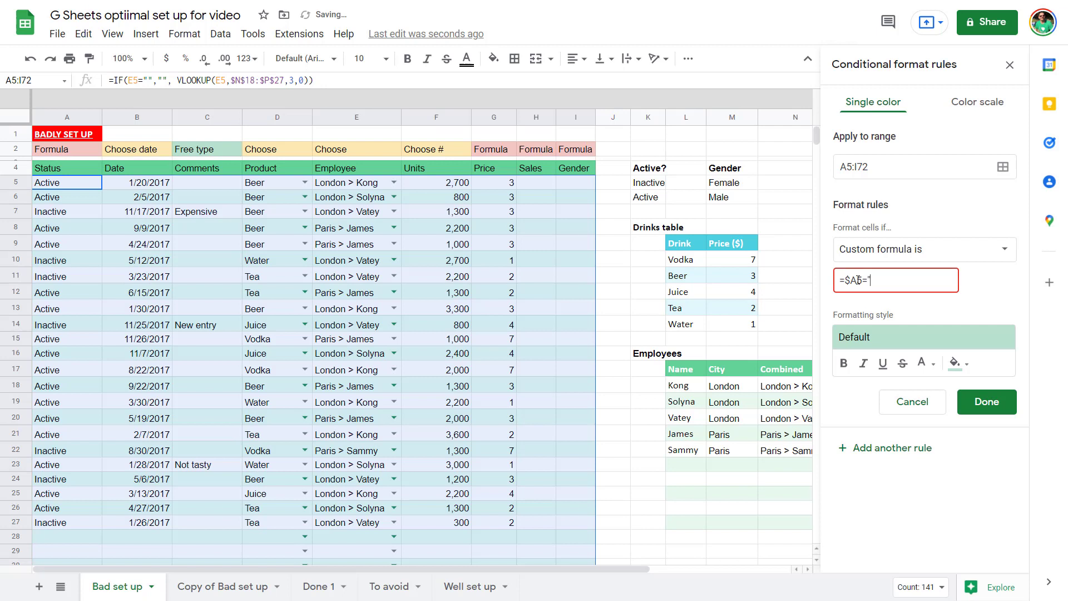
pyautogui.write('"Inactive')
pyautogui.click(942, 336)
pyautogui.click(973, 374)
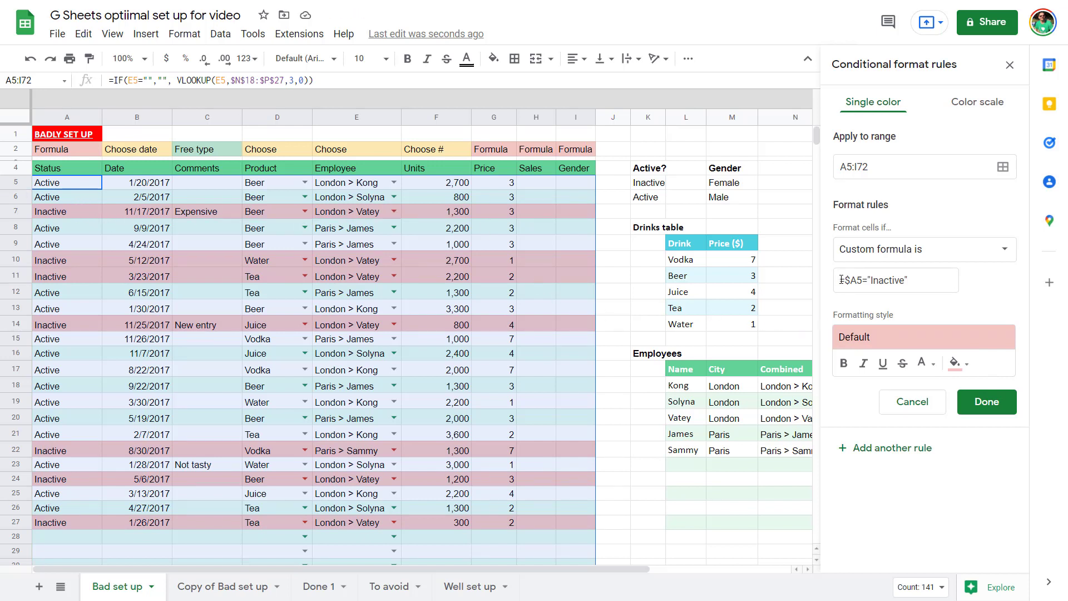
# - Review the $A5 reference and "Inactive" condition in the formula, then save the rule
pyautogui.moveTo(841, 280); pyautogui.dragTo(864, 278)
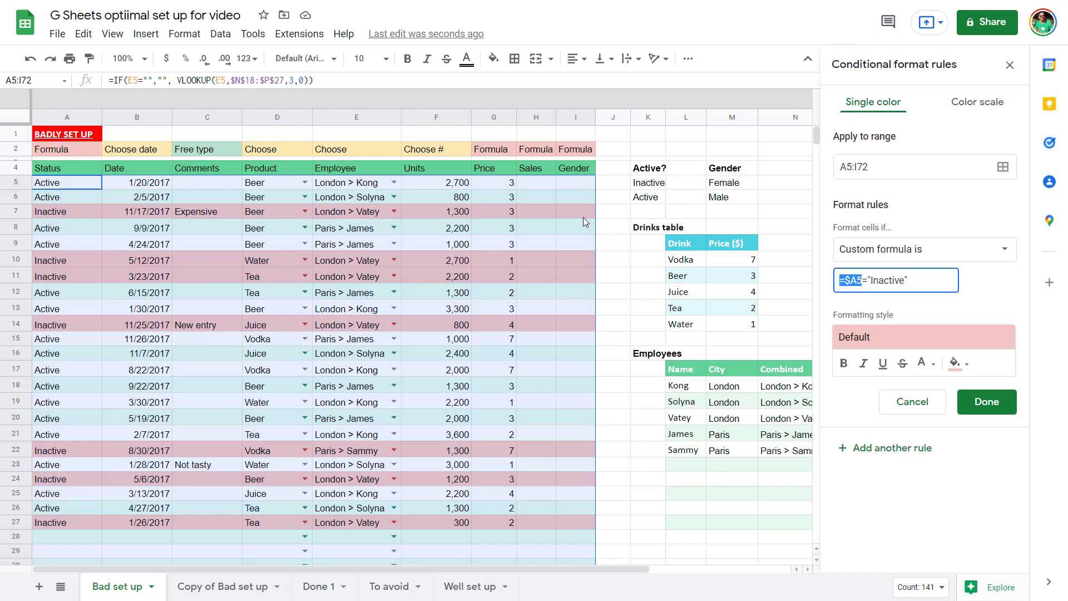
pyautogui.click(847, 280)
pyautogui.moveTo(868, 277); pyautogui.dragTo(921, 278)
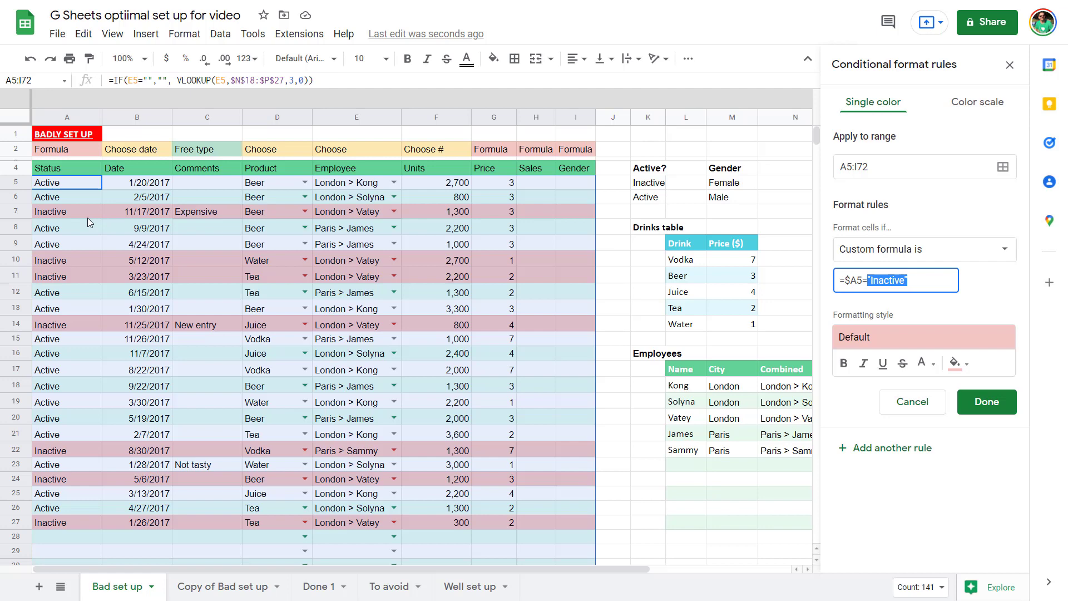
pyautogui.click(995, 410)
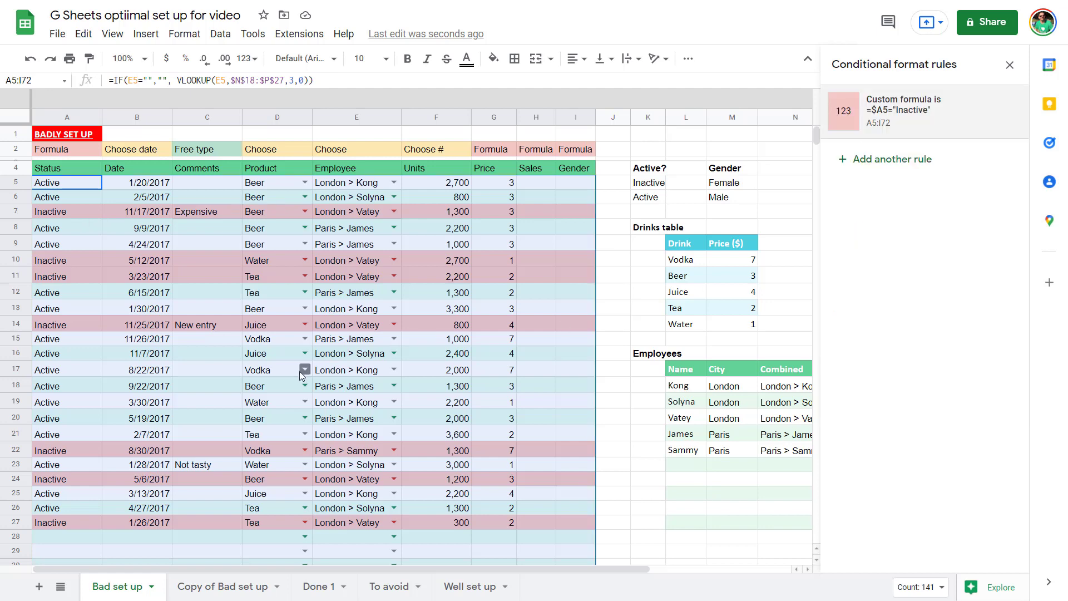
# - Set row 17's employee to Paris > Sammy and close the conditional format rules panel
pyautogui.click(325, 370)
pyautogui.write('sam')
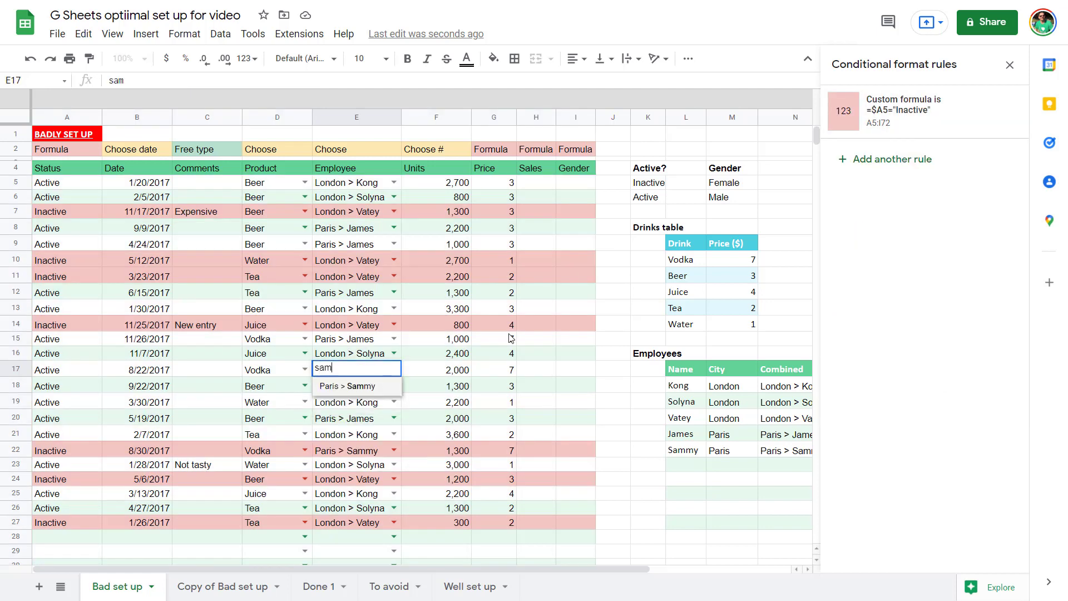
pyautogui.press('Return')
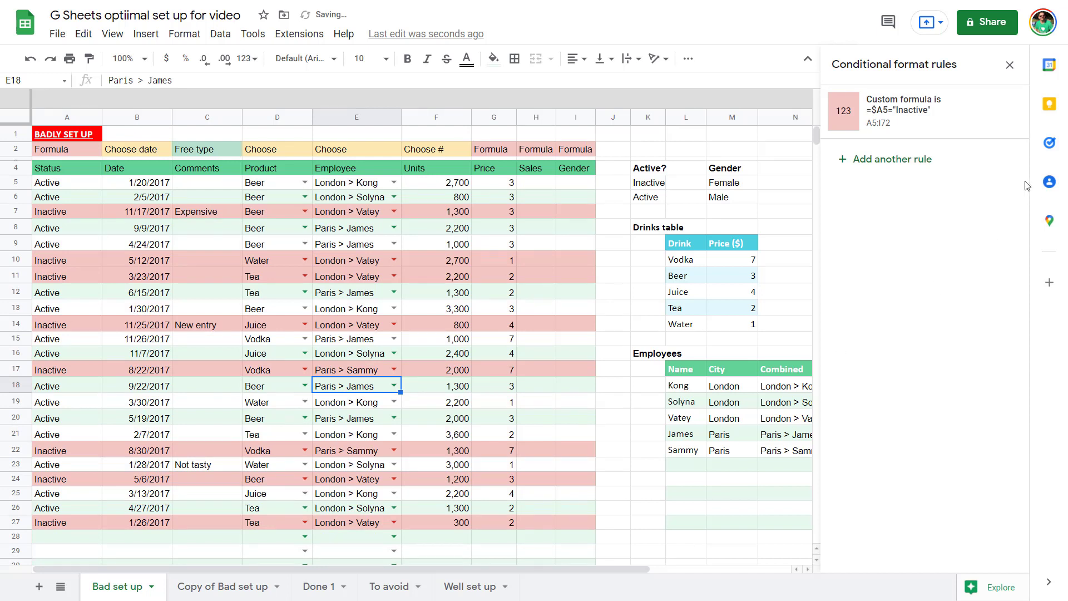
pyautogui.click(1009, 64)
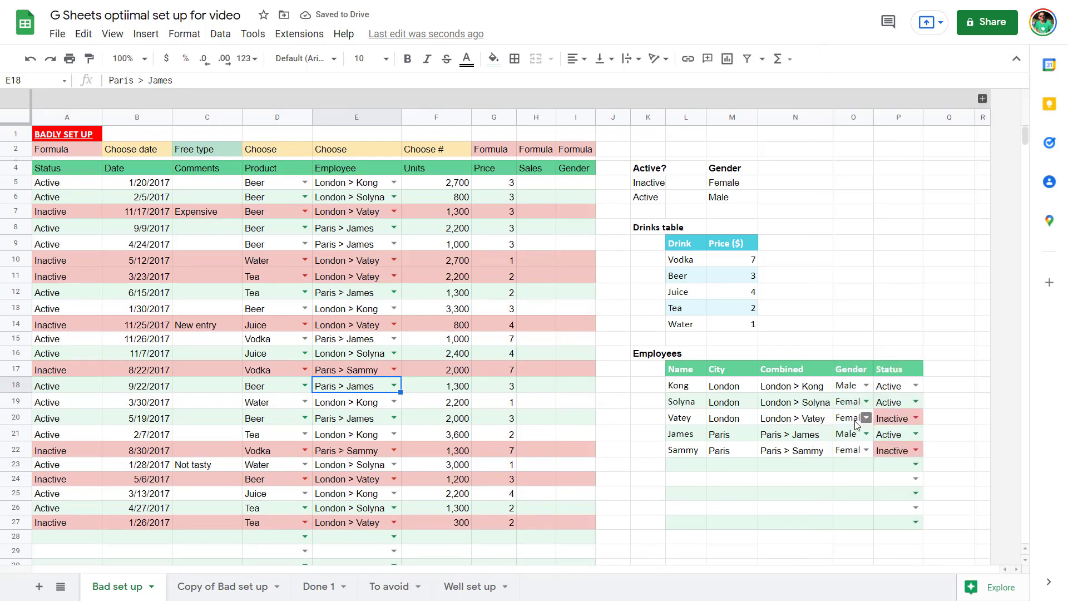
# - Change row 14's employee to London > Kong so it reads Active
pyautogui.moveTo(805, 451); pyautogui.dragTo(893, 448)
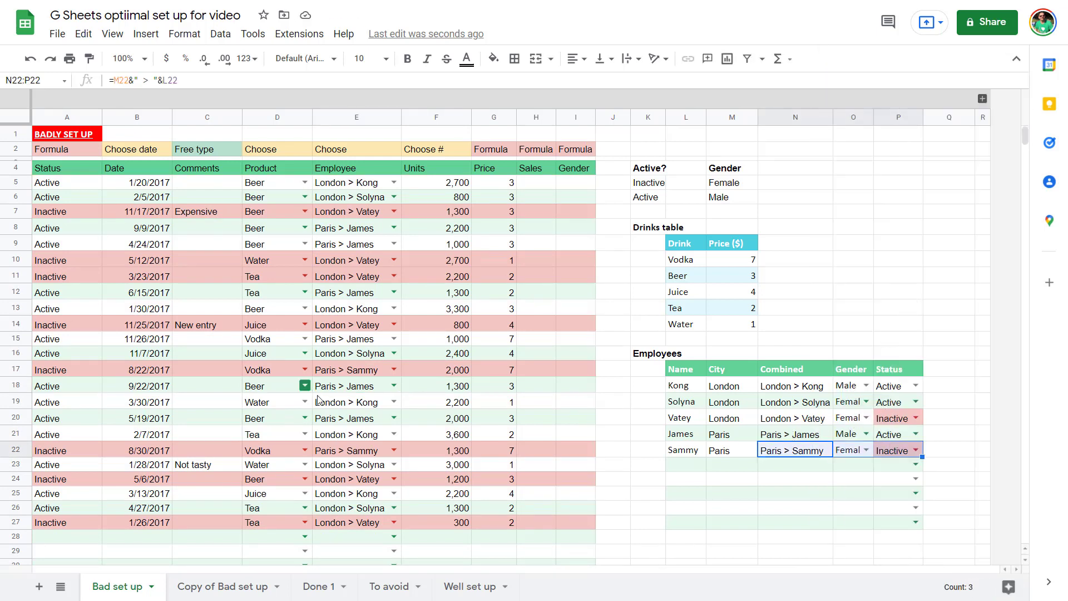
pyautogui.click(350, 405)
pyautogui.click(363, 329)
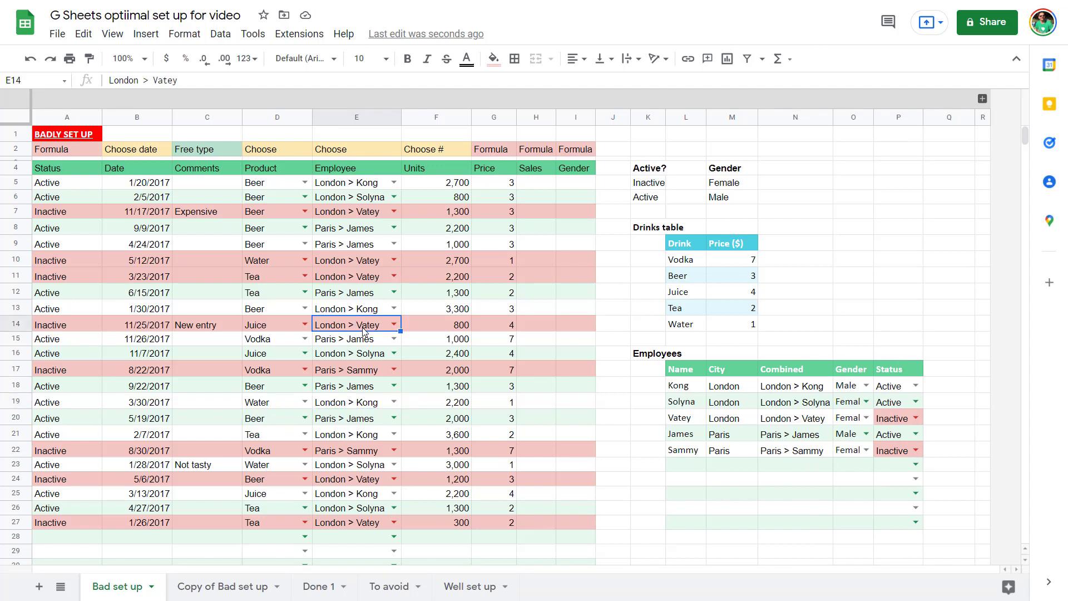
pyautogui.write('kon')
pyautogui.press('Return')
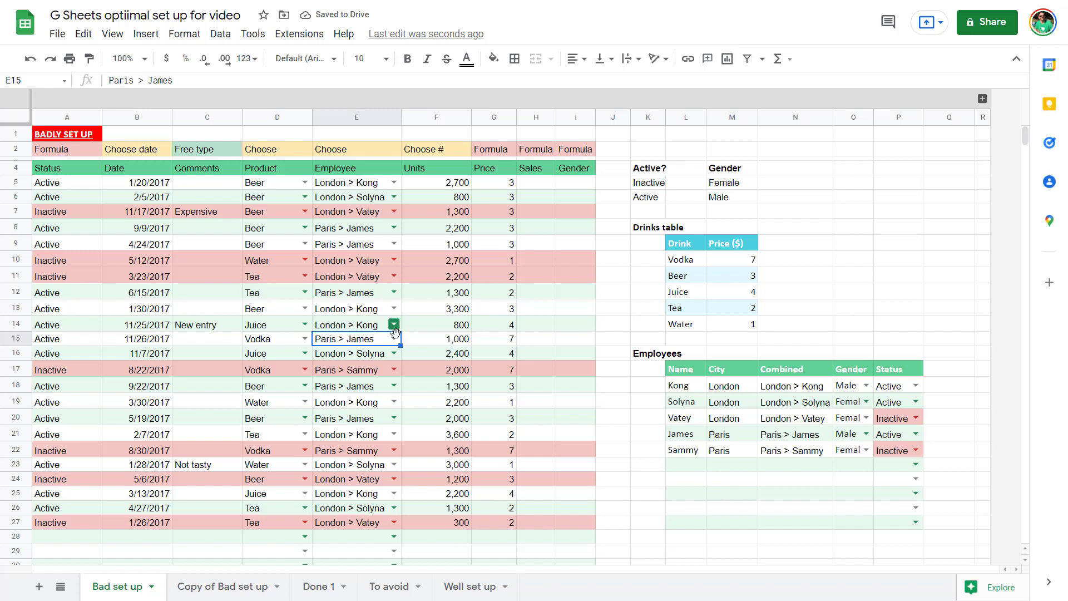
pyautogui.click(542, 186)
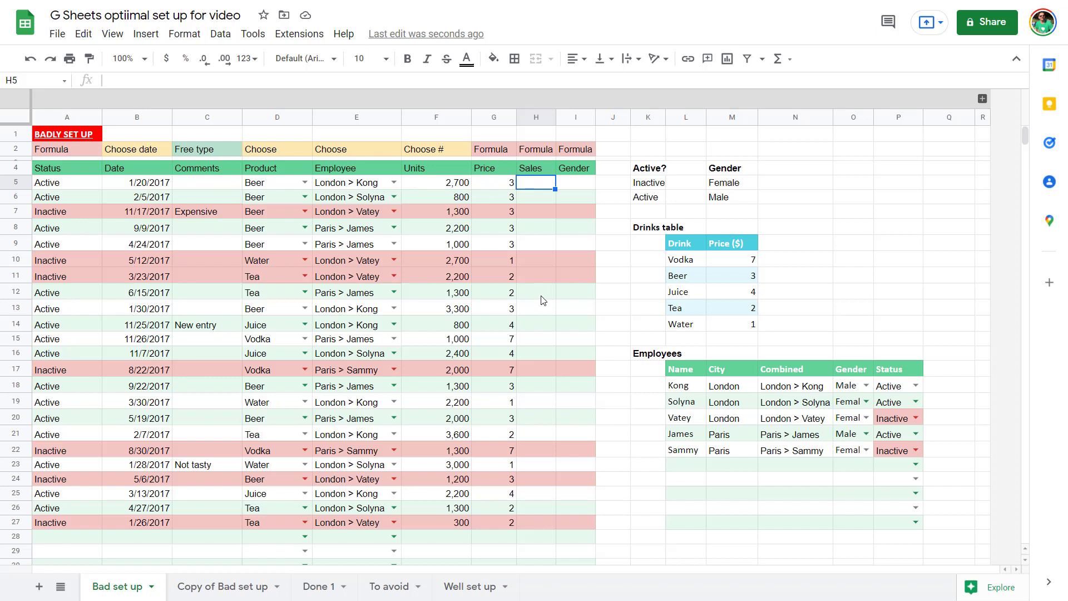
# - Enter =F5*G5 in H5 (8100) and accept the autofill down to H27
pyautogui.write('=')
pyautogui.press('Left')
pyautogui.press('Left')
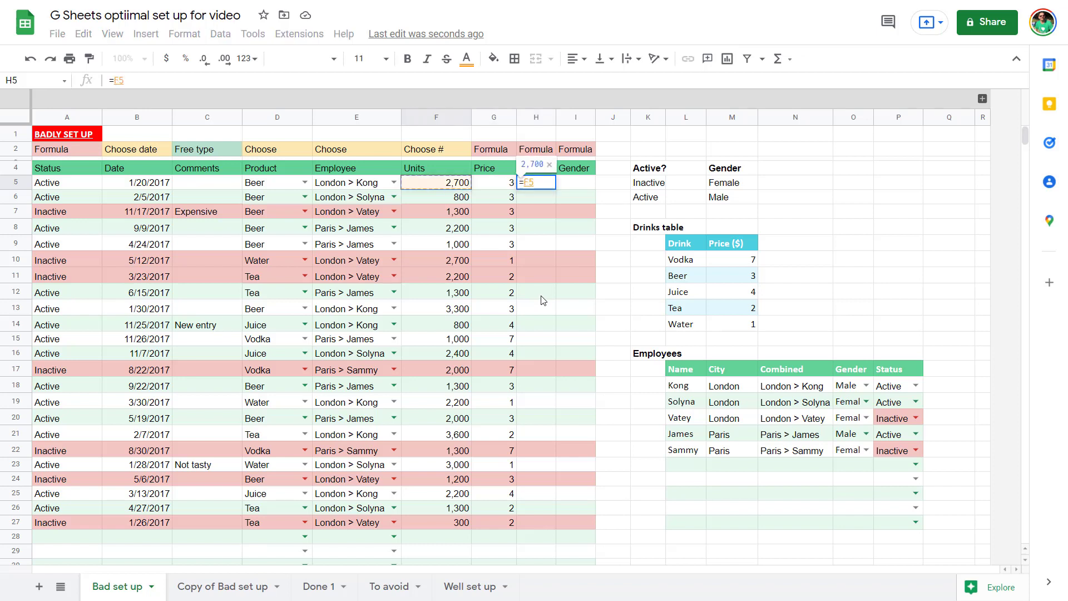
pyautogui.write('*')
pyautogui.click(491, 187)
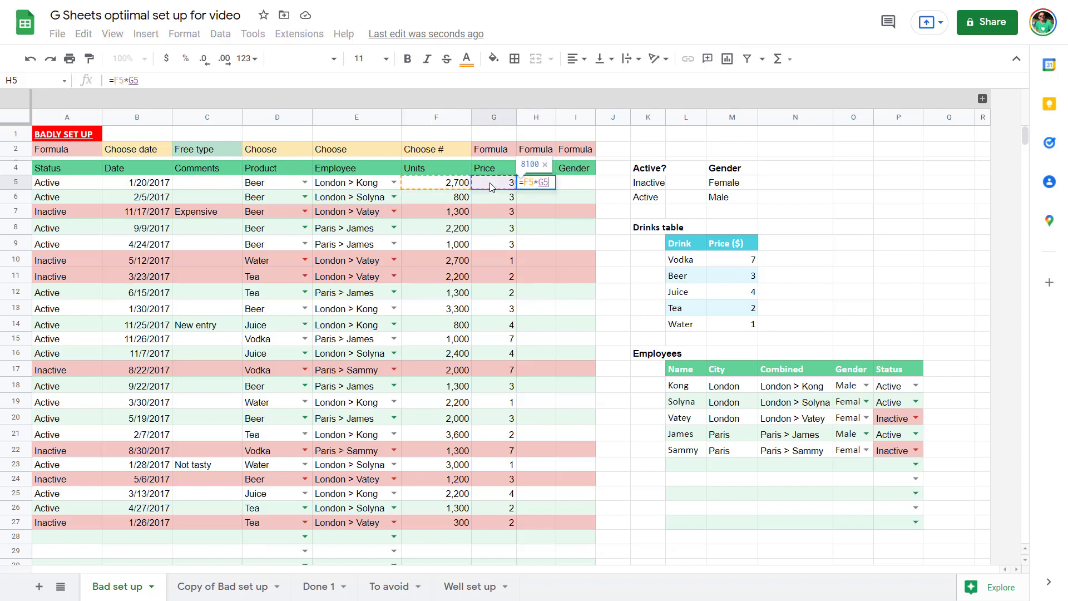
pyautogui.press('Return')
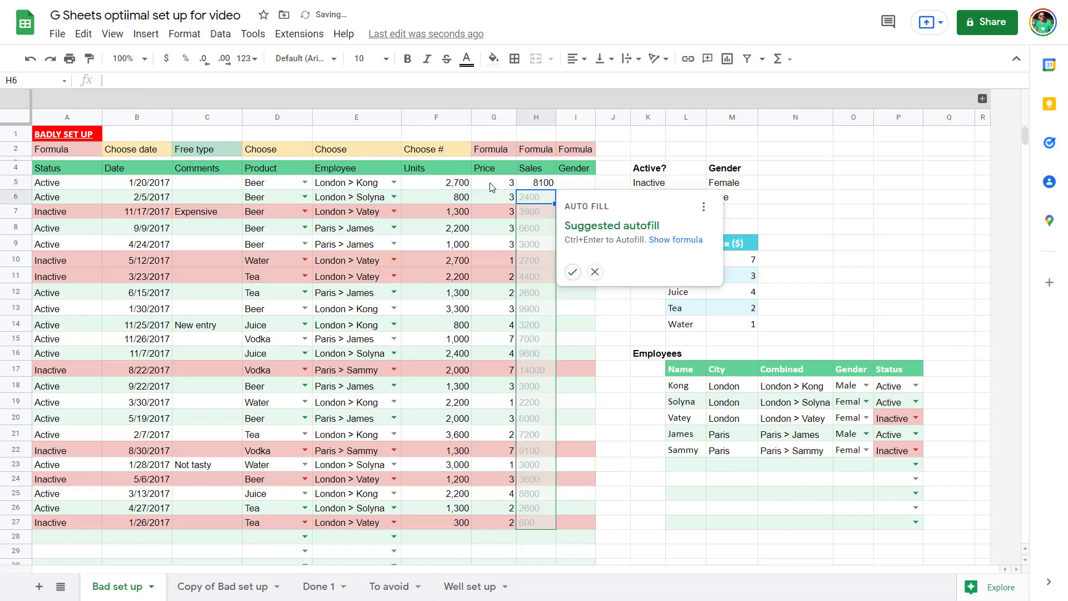
pyautogui.click(573, 272)
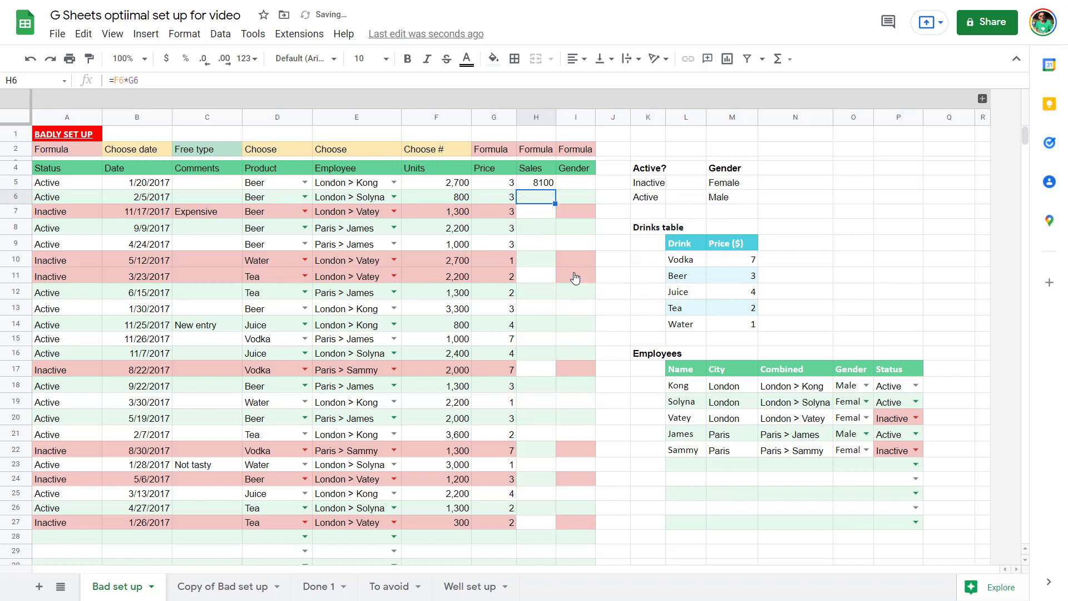
pyautogui.click(575, 185)
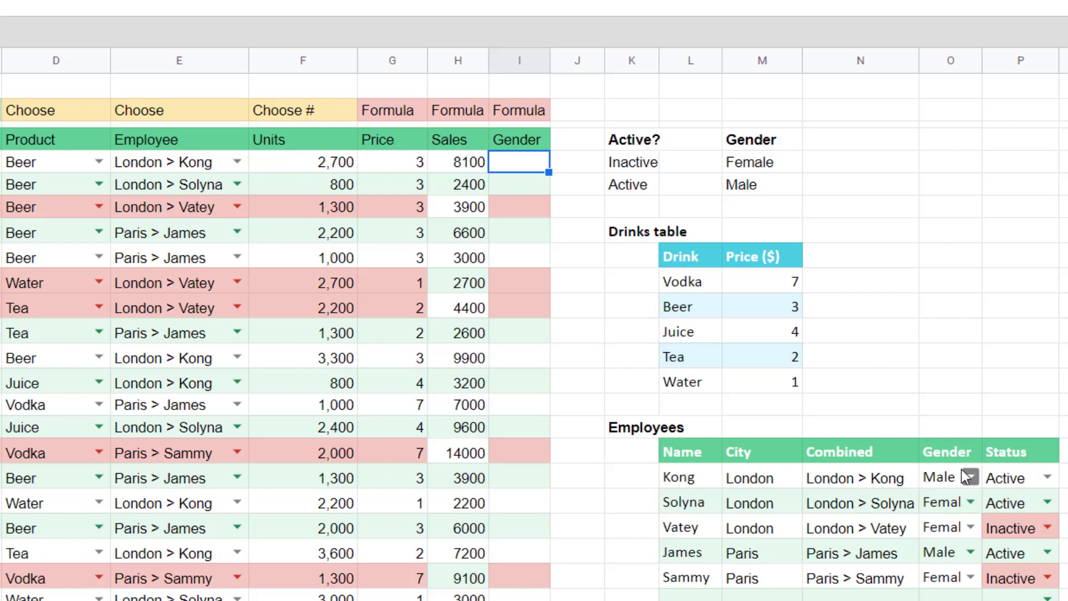
# - Type Male in I5 and Female in I6, then accept the suggested Gender formula
pyautogui.write('Male')
pyautogui.press('Return')
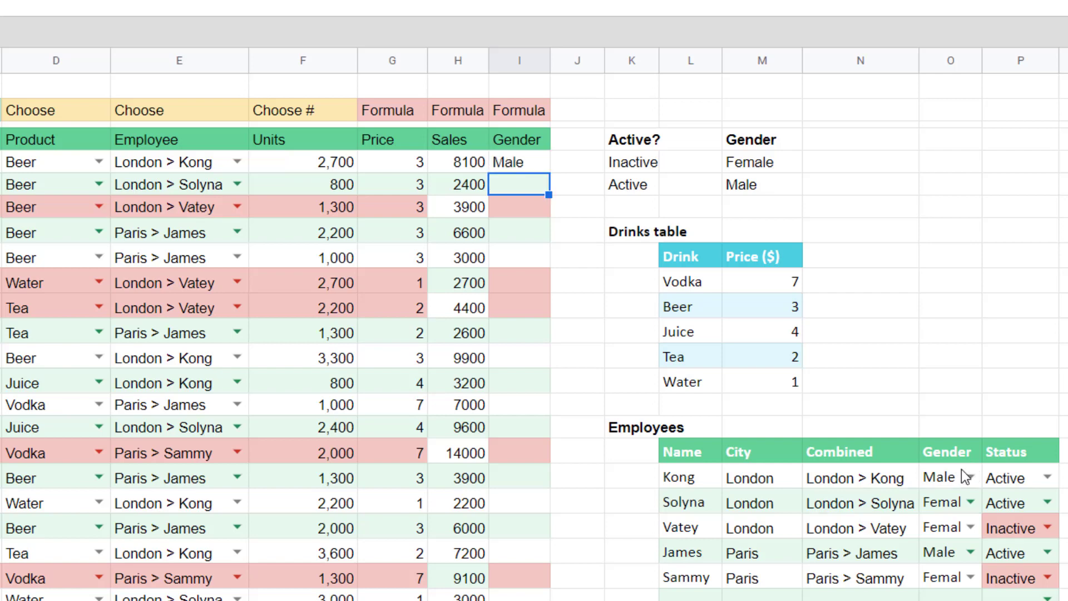
pyautogui.write('Female')
pyautogui.press('Return')
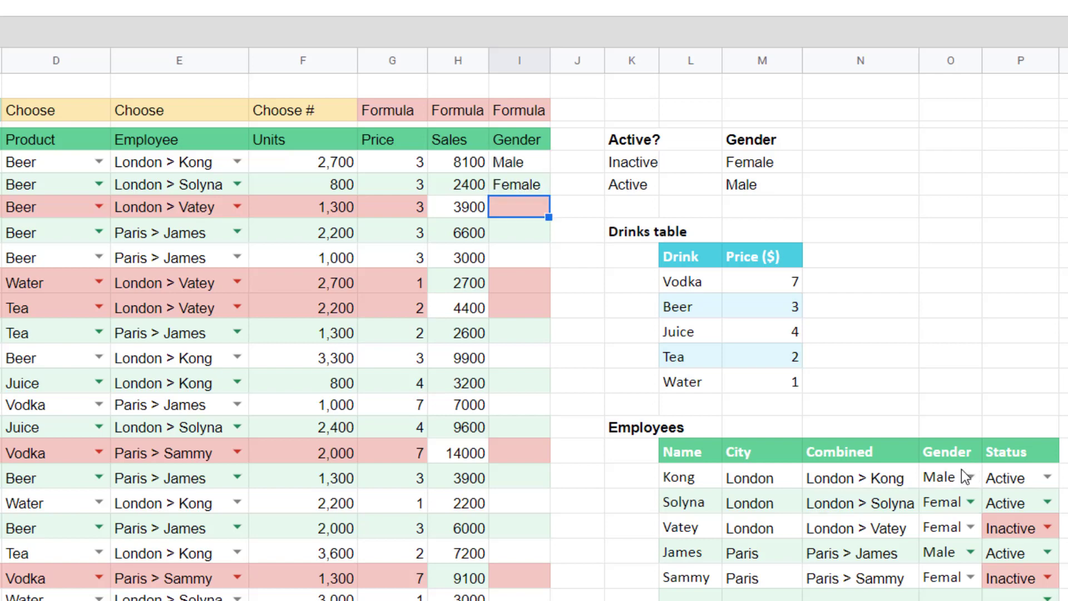
pyautogui.write('Female')
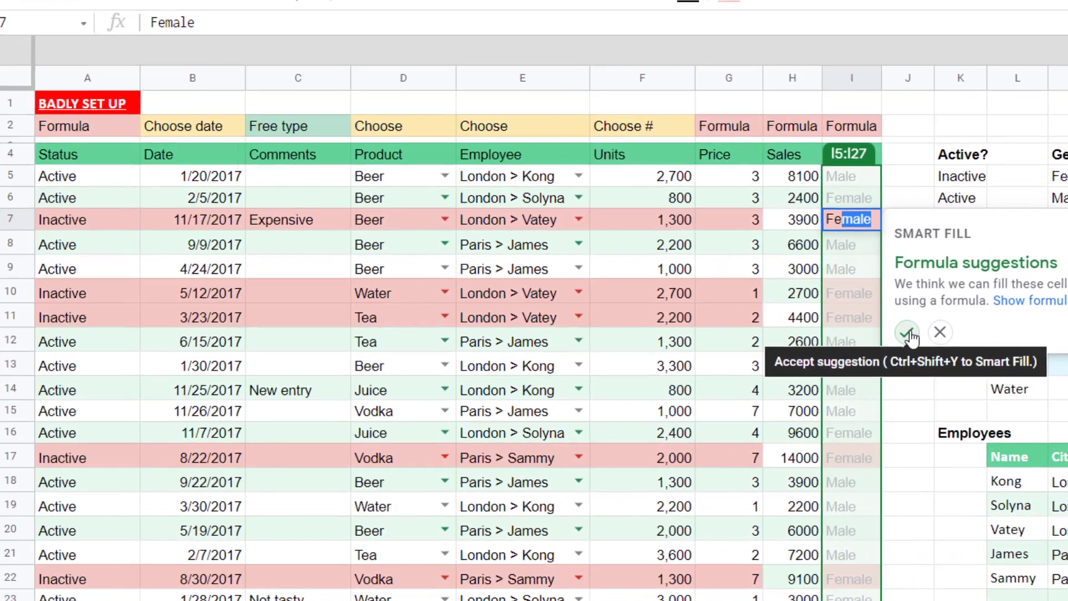
pyautogui.click(907, 334)
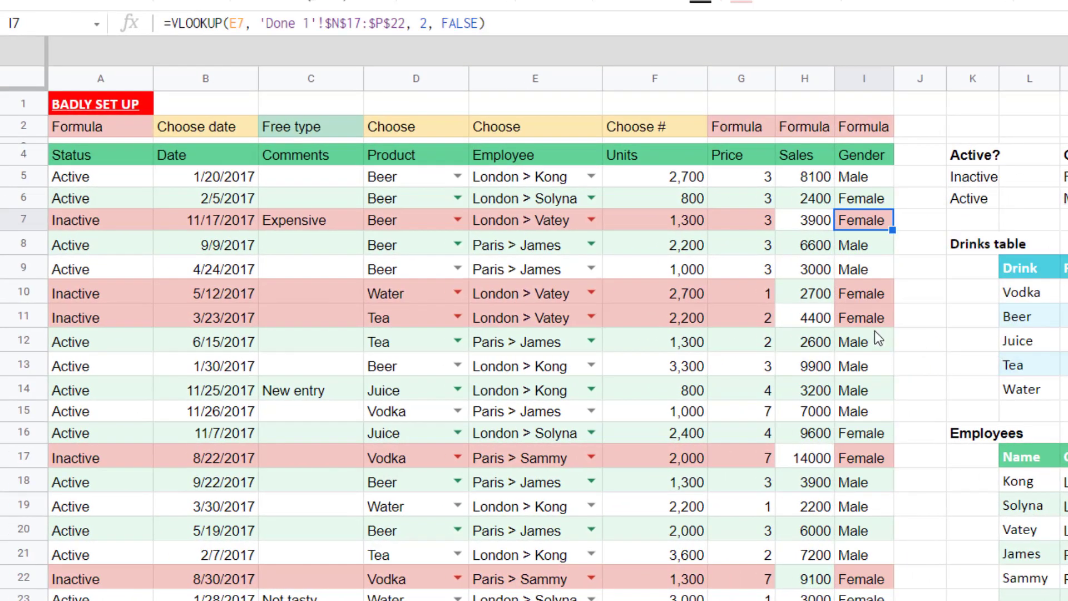
# - Inspect the VLOOKUP on 'Done 1'!$N$17:$P$22 and the H5 and I5 formulas
pyautogui.click(237, 22)
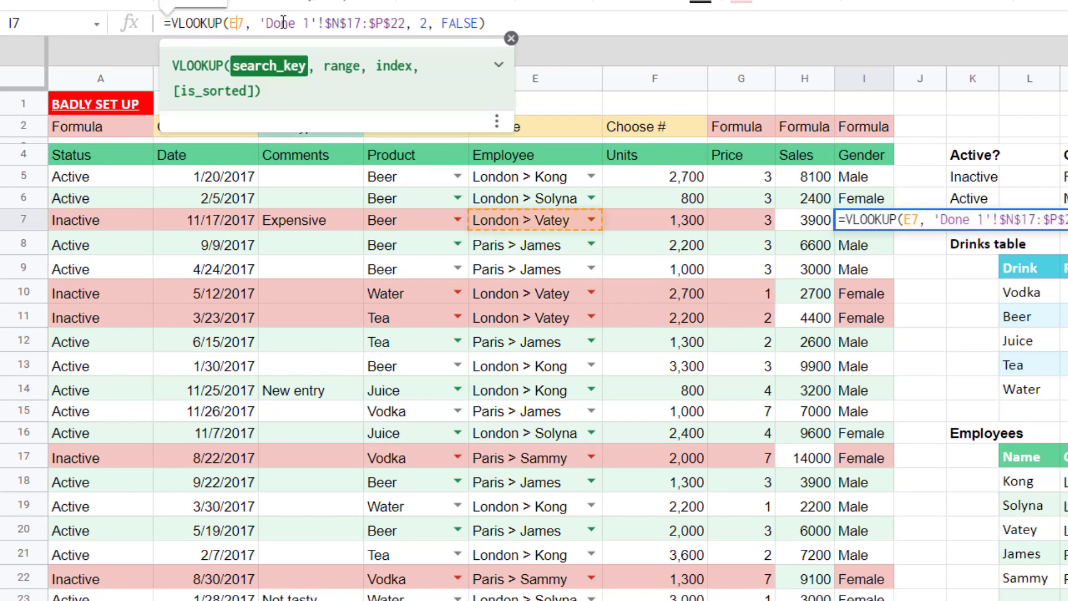
pyautogui.click(280, 23)
pyautogui.click(397, 22)
pyautogui.click(485, 22)
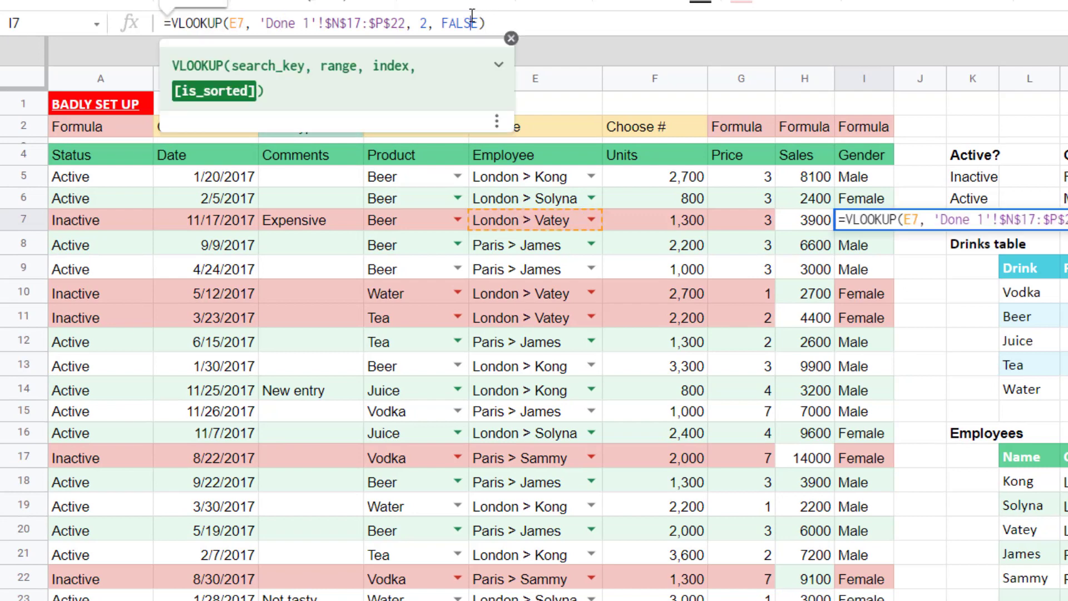
pyautogui.click(812, 192)
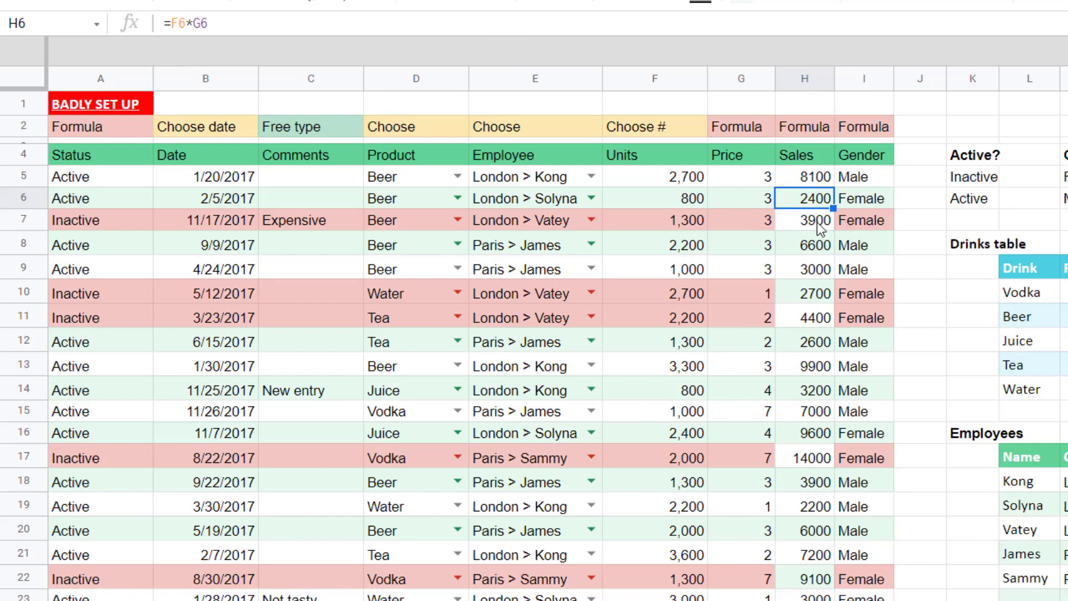
pyautogui.click(811, 179)
pyautogui.click(845, 182)
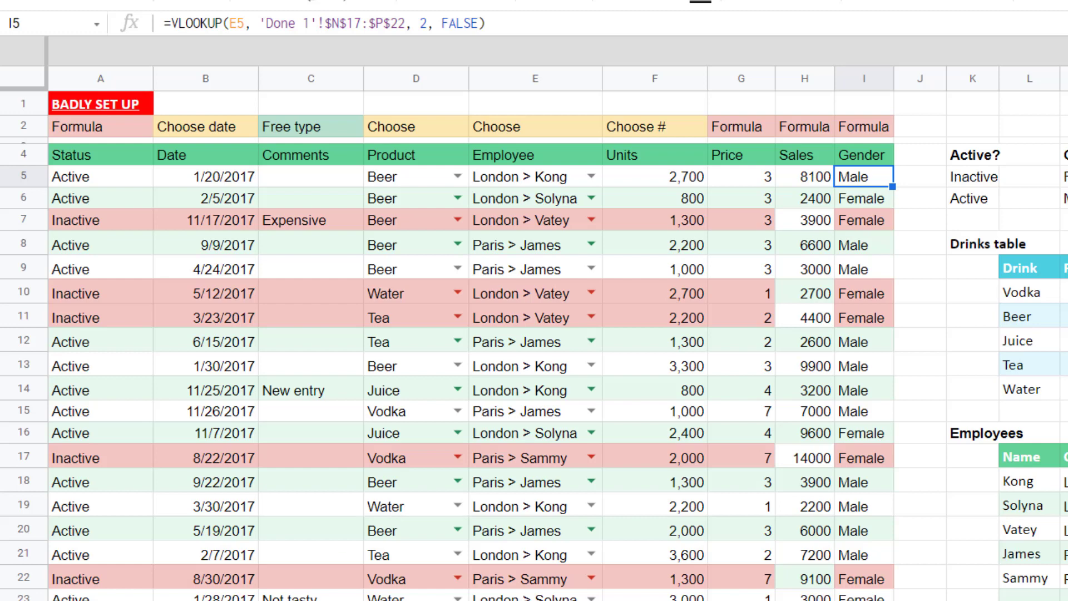
# - Fill H27:I27 down to row 64, then undo the resulting zeros and #N/A
pyautogui.hotkey('ctrl', 'Down')
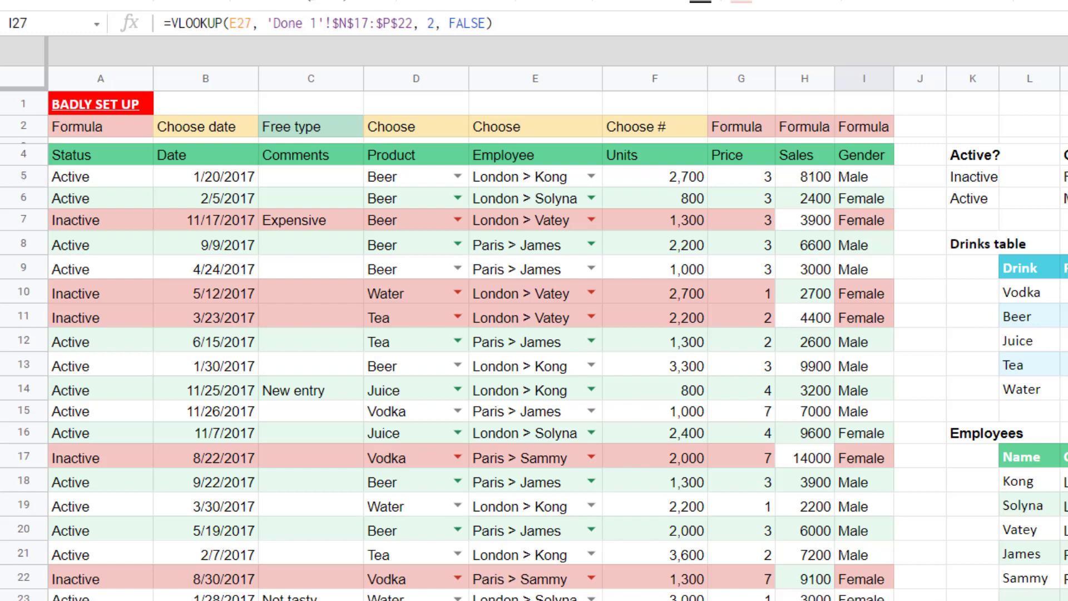
pyautogui.press('Left')
pyautogui.hotkey('shift', 'Right')
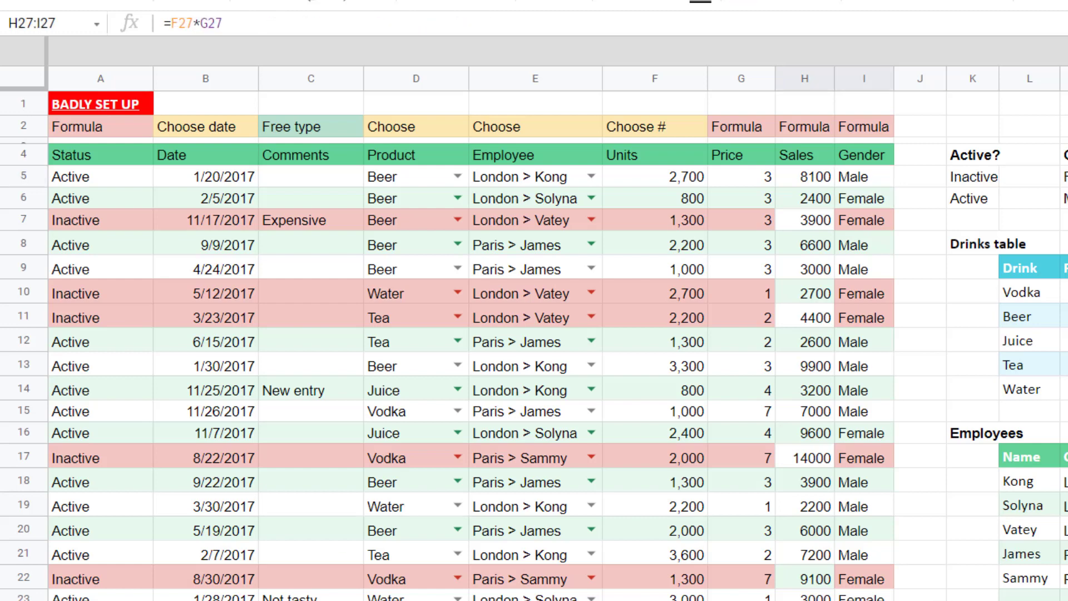
pyautogui.scroll(-10, 846, 400)
pyautogui.hotkey('ctrl', 'shift', 'Down')
pyautogui.hotkey('ctrl', 'd')
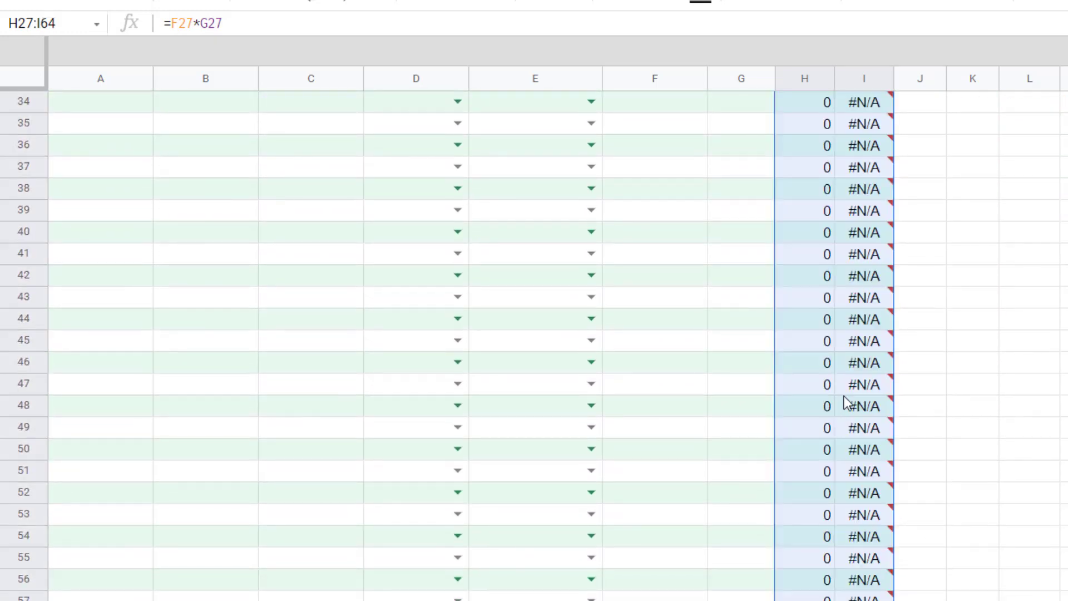
pyautogui.scroll(5, 846, 401)
pyautogui.scroll(2, 847, 400)
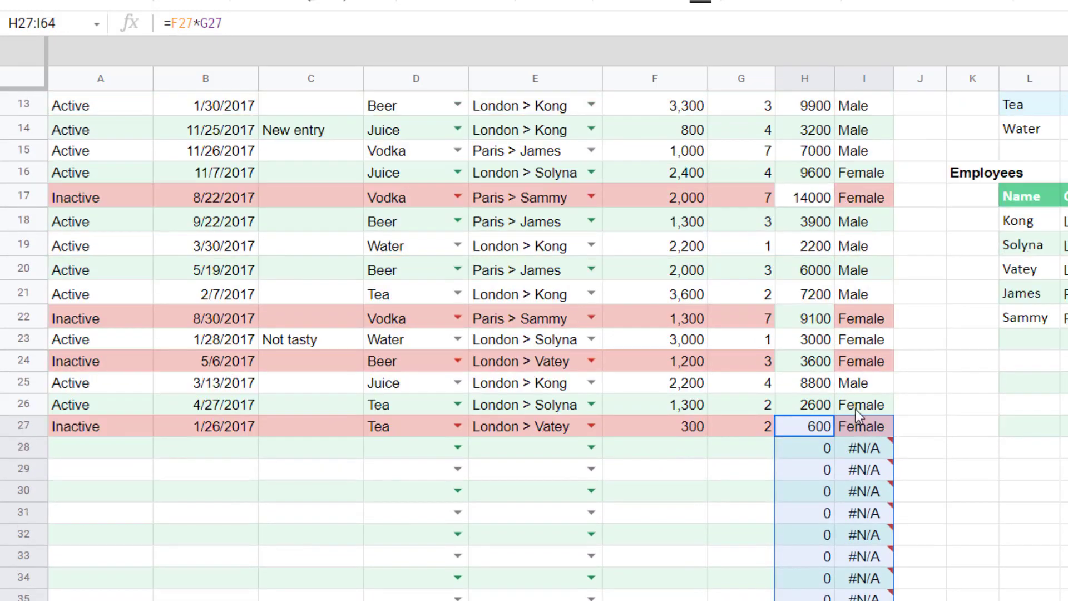
pyautogui.click(830, 449)
pyautogui.hotkey('ctrl', 'z')
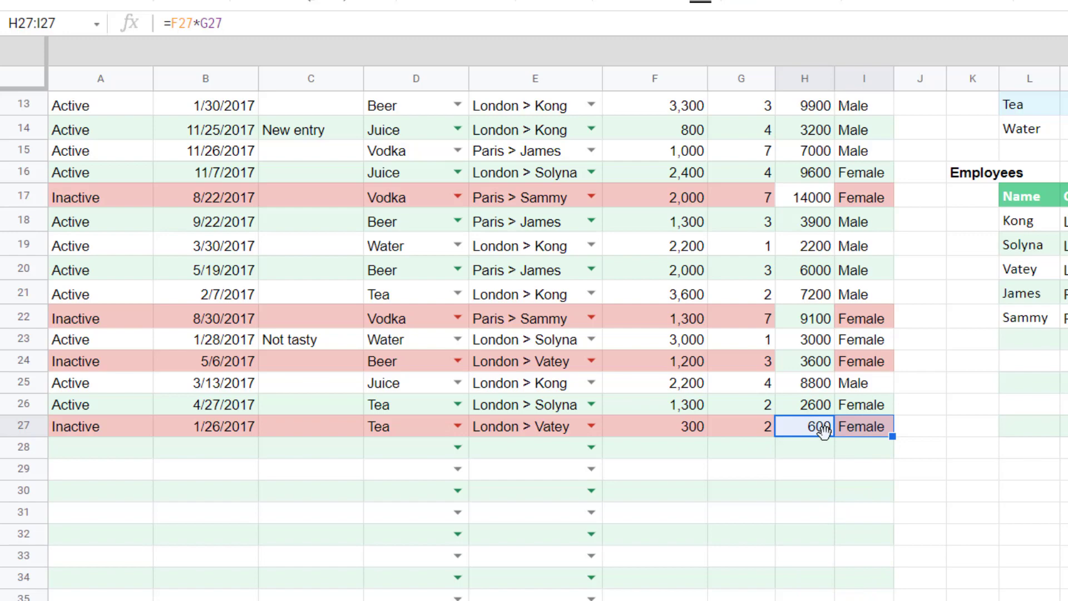
# - Copy the Status formula from A27 down to A67
pyautogui.click(139, 430)
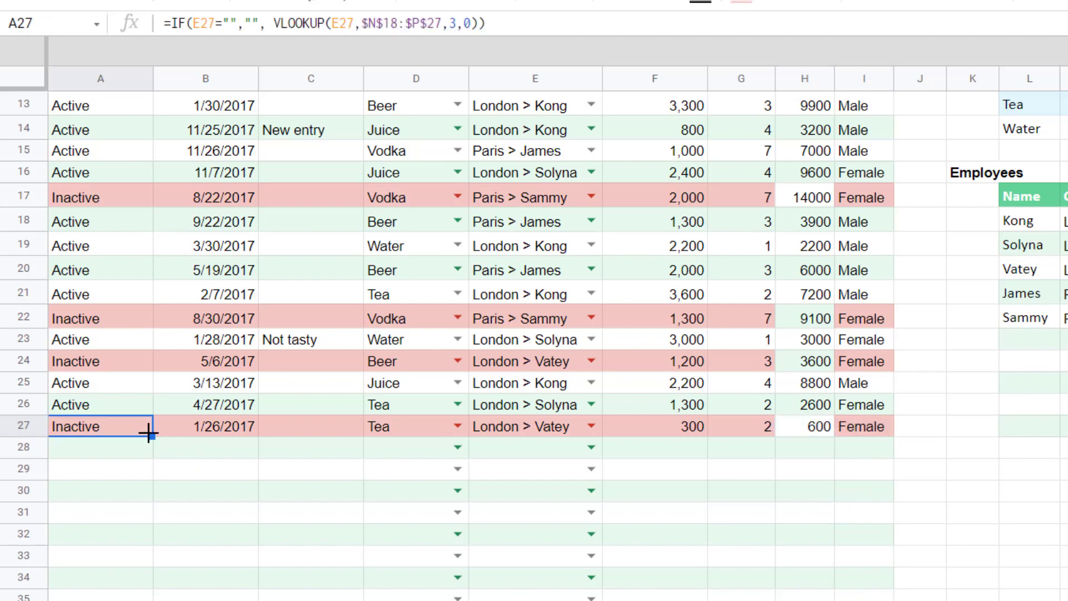
pyautogui.moveTo(152, 436); pyautogui.dragTo(182, 579)
pyautogui.scroll(11, 183, 579)
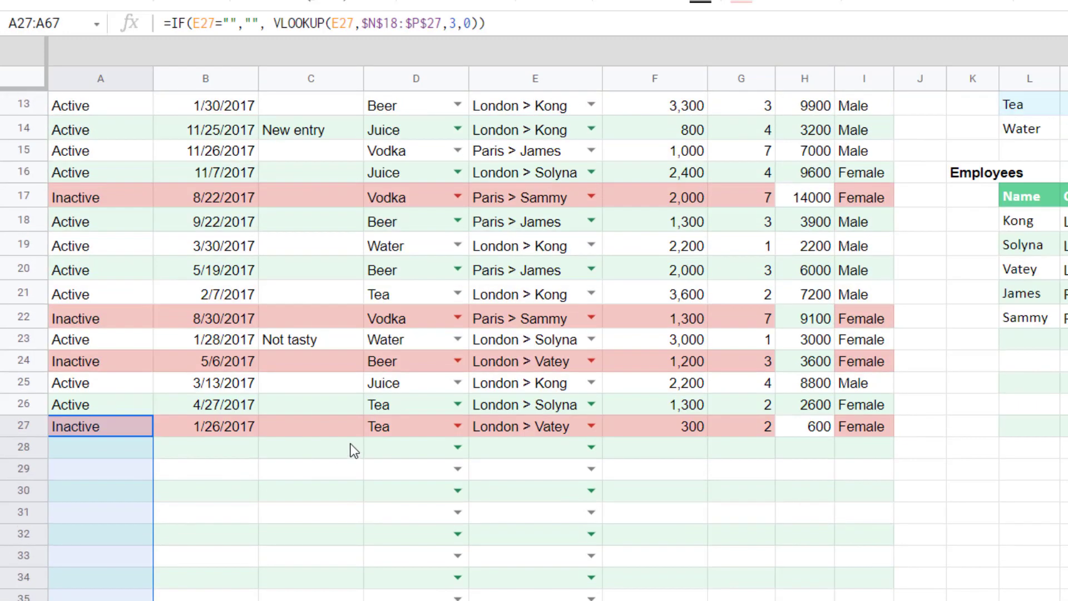
# - Test row 28 with London > Kong, confirm it shows Active, then delete it
pyautogui.click(522, 448)
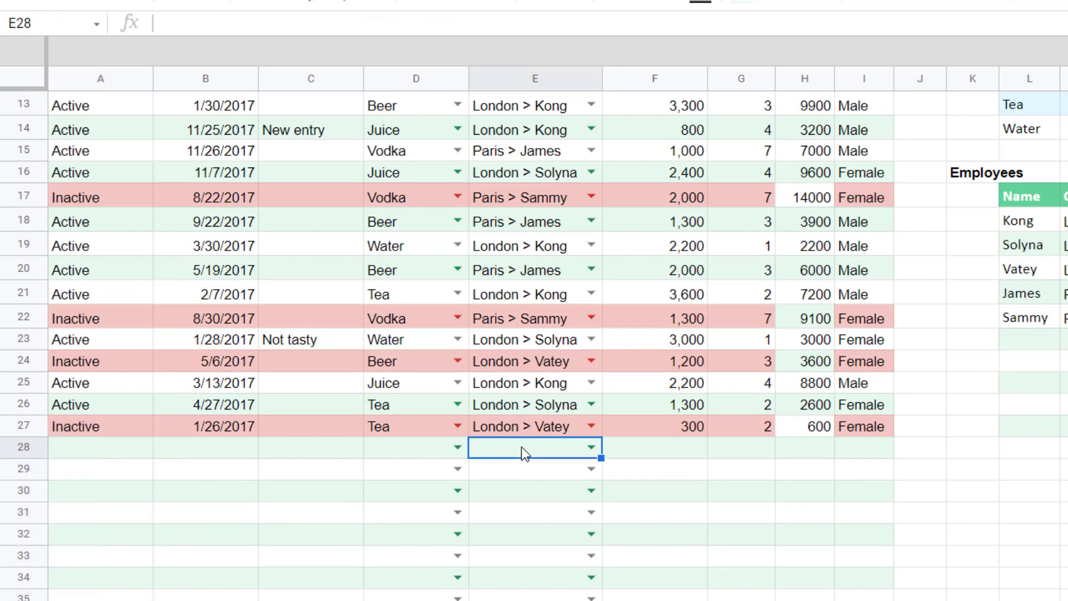
pyautogui.write('ko')
pyautogui.press('Return')
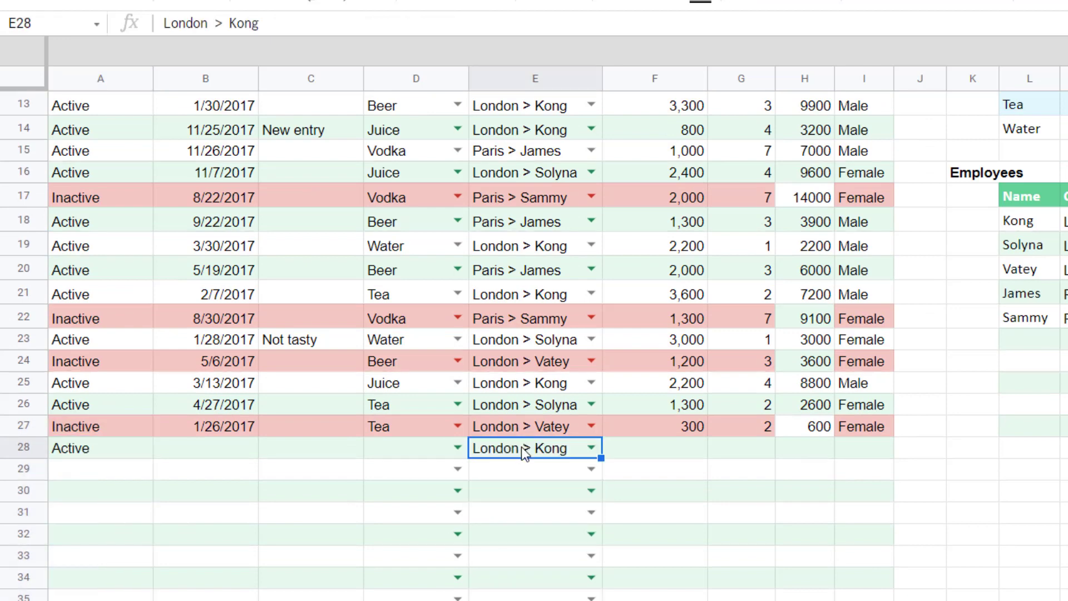
pyautogui.press('Left')
pyautogui.press('Left')
pyautogui.press('Left')
pyautogui.press('Left')
pyautogui.click(522, 448)
pyautogui.press('Delete')
pyautogui.scroll(4, 806, 183)
pyautogui.click(807, 177)
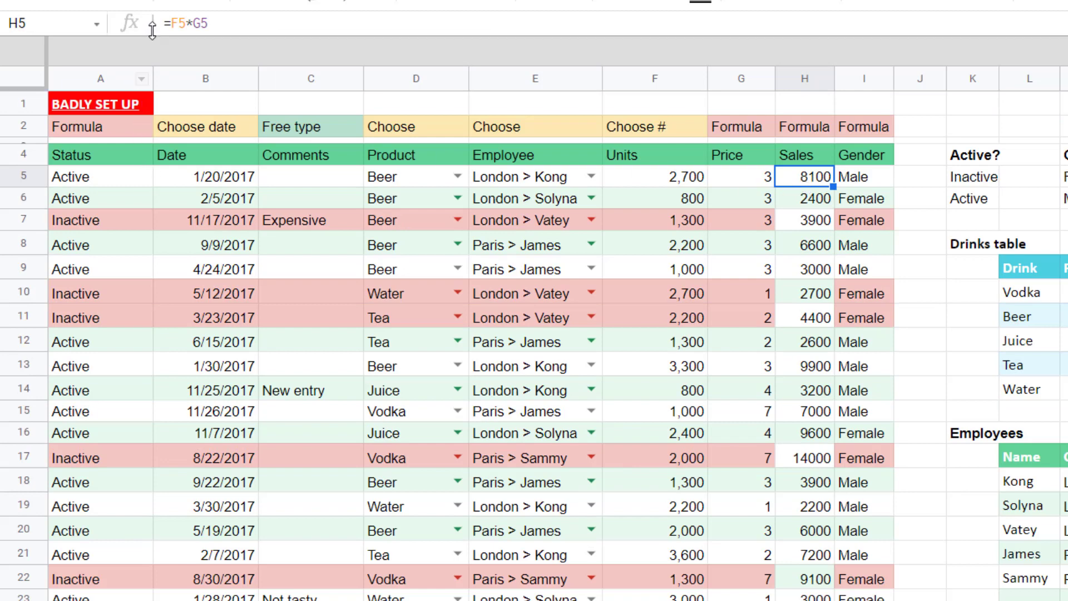
# - Wrap the H5 Sales formula as =IF(A5="","",F5*G5)
pyautogui.click(173, 23)
pyautogui.write('IF(')
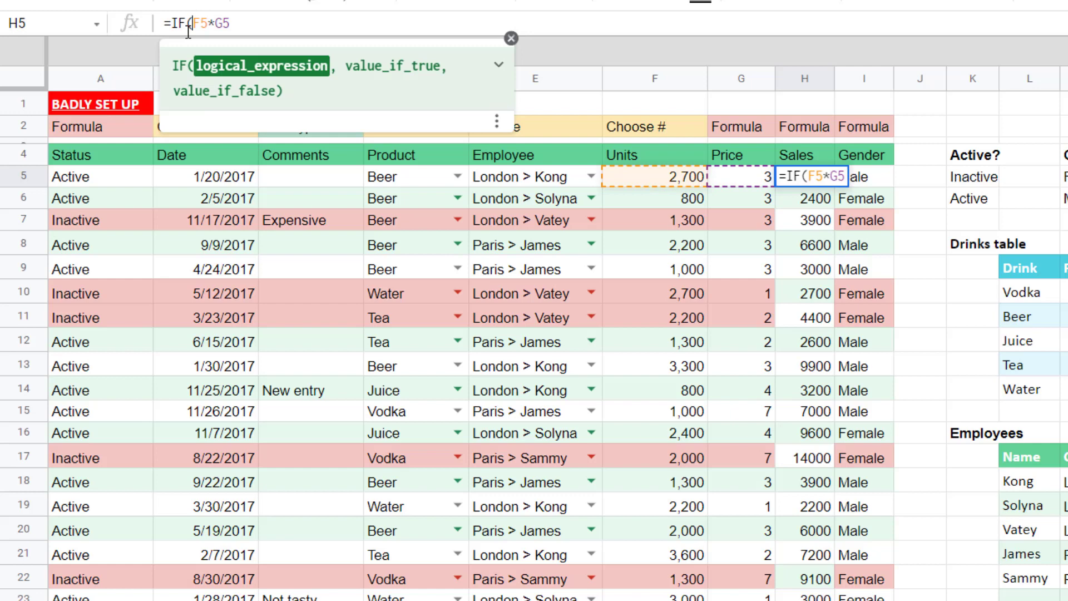
pyautogui.write('A5=')
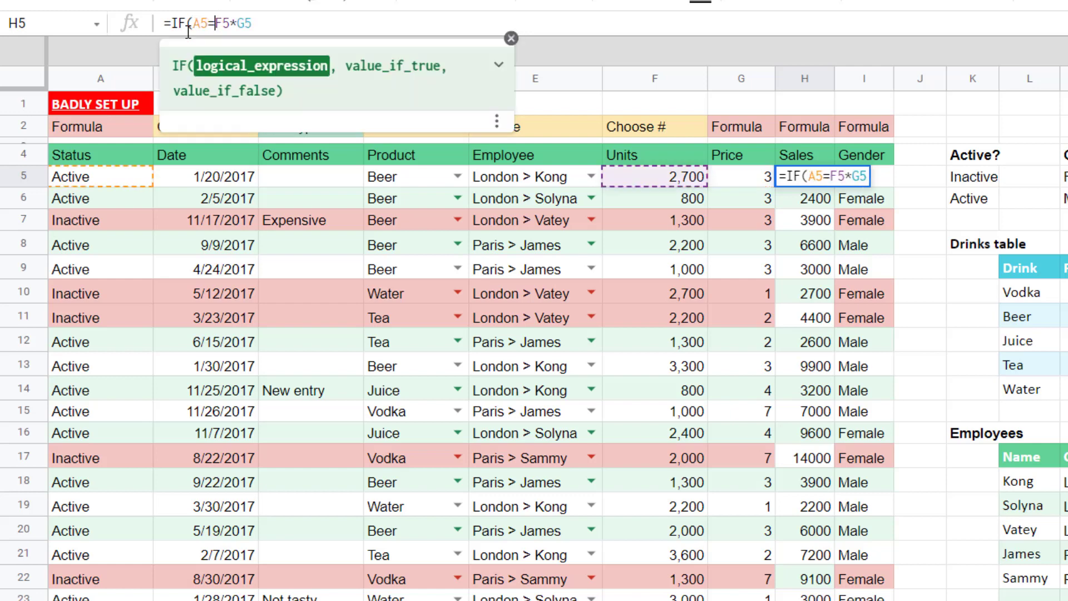
pyautogui.write('""')
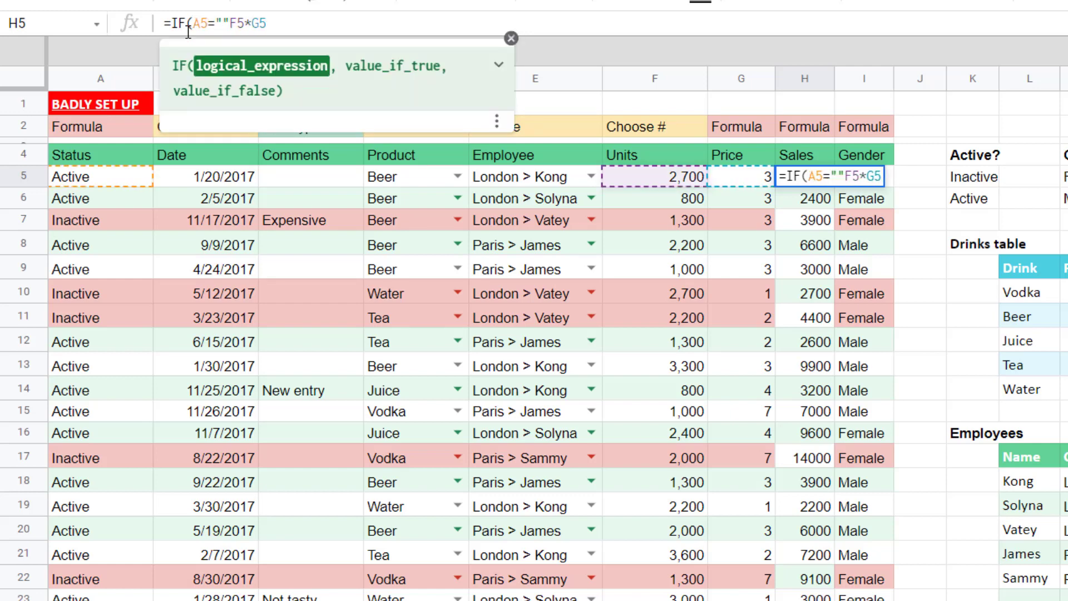
pyautogui.write(',""')
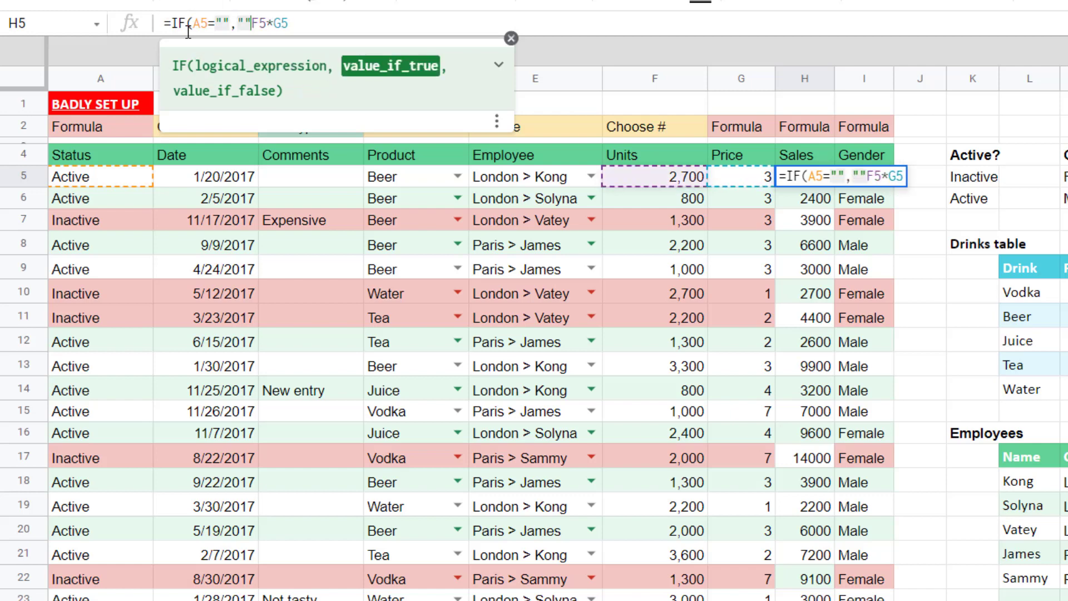
pyautogui.write(',')
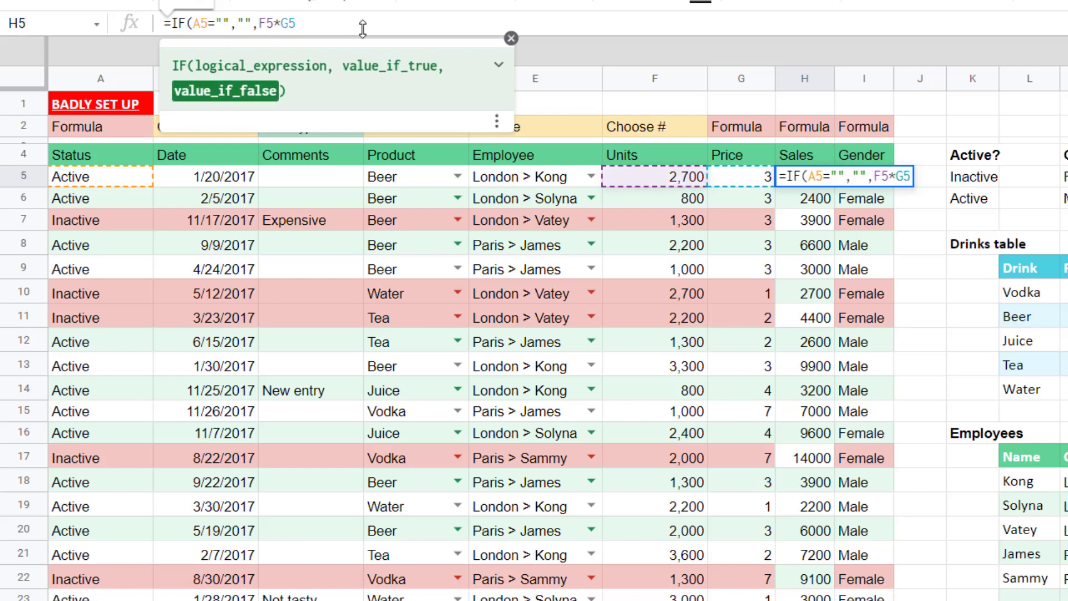
pyautogui.press('Return')
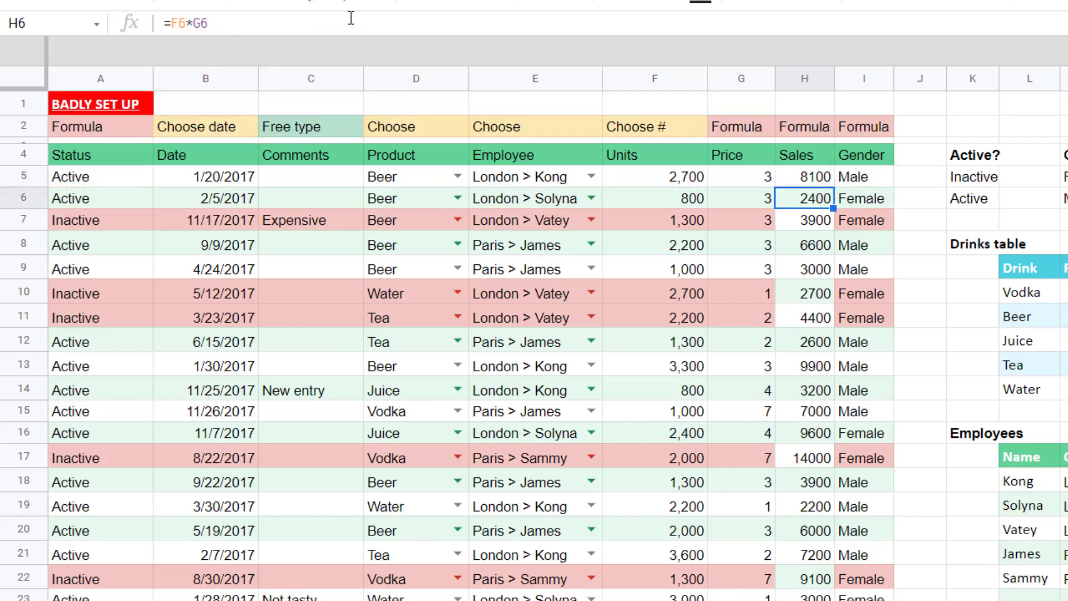
# - Copy the IF(A5="","", blank check into I5's Gender VLOOKUP formula and close the bracket
pyautogui.press('Up')
pyautogui.tripleClick(260, 23)
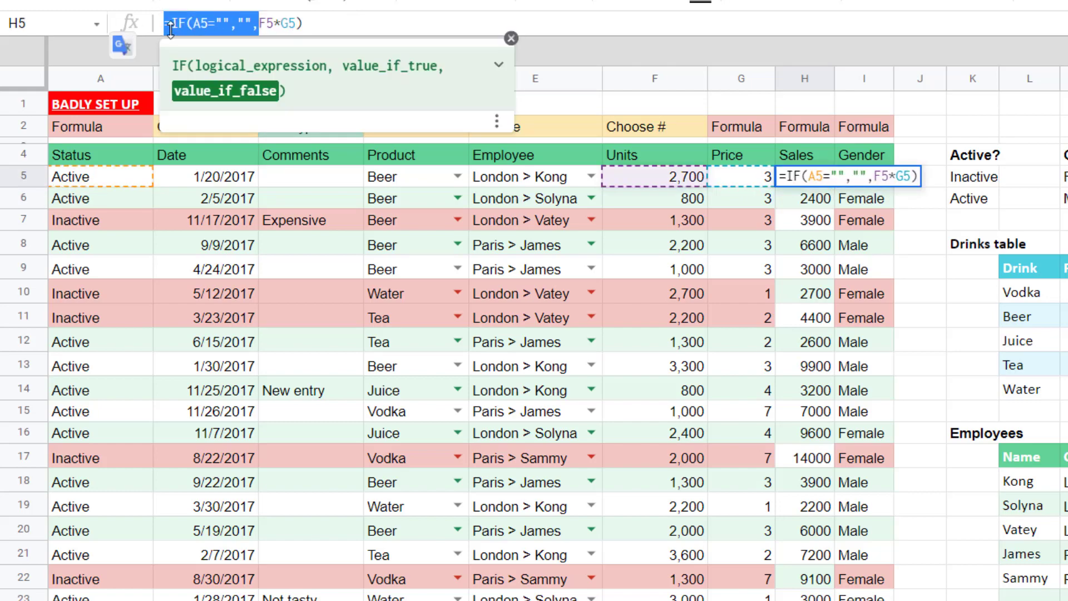
pyautogui.rightClick(207, 23)
pyautogui.click(291, 82)
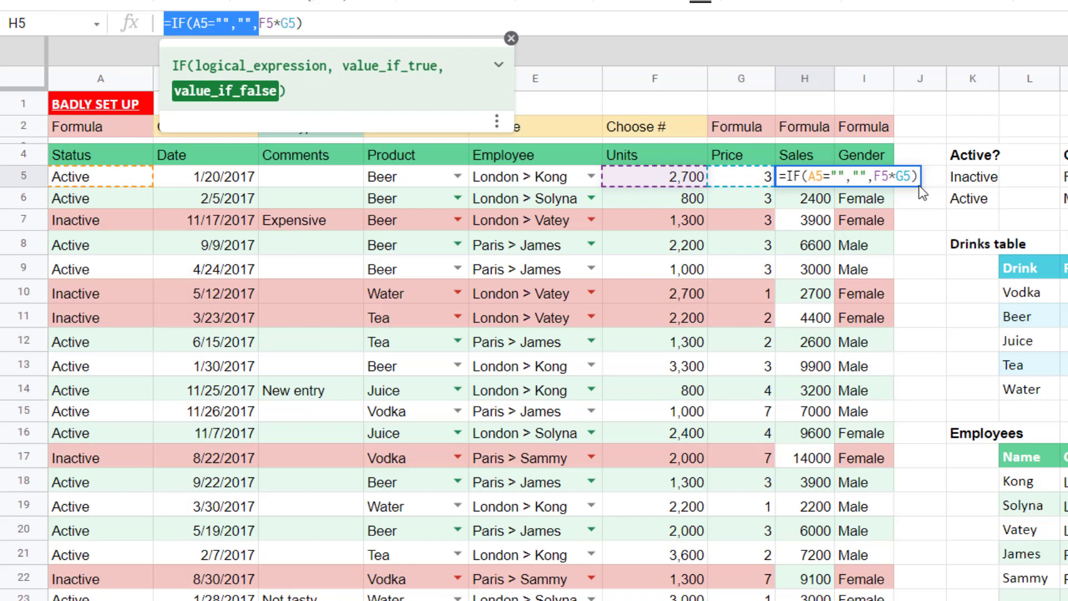
pyautogui.click(862, 178)
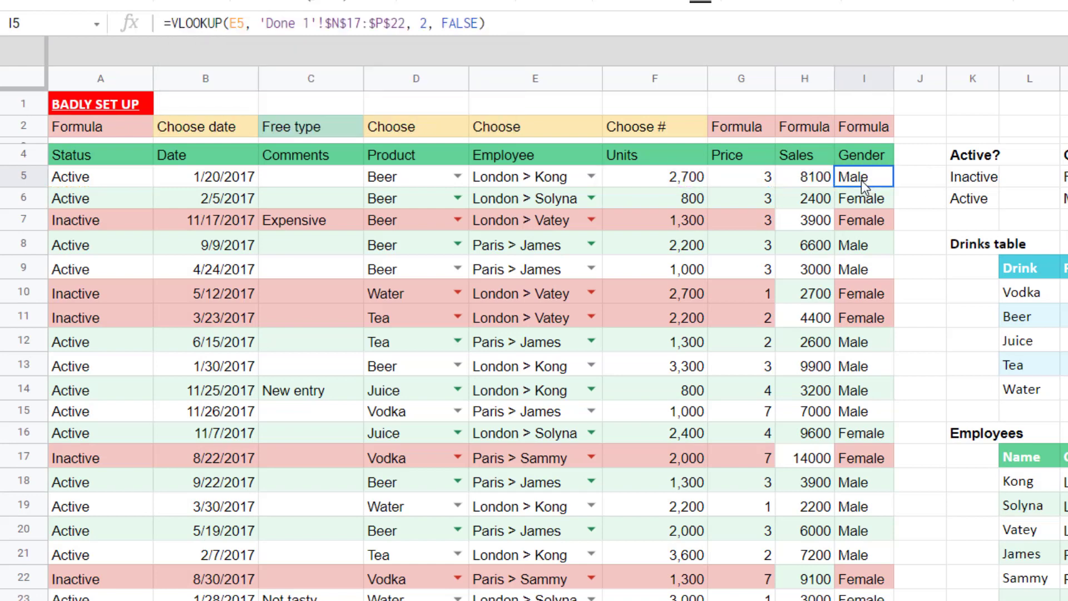
pyautogui.click(173, 24)
pyautogui.write('IF(A5="","",')
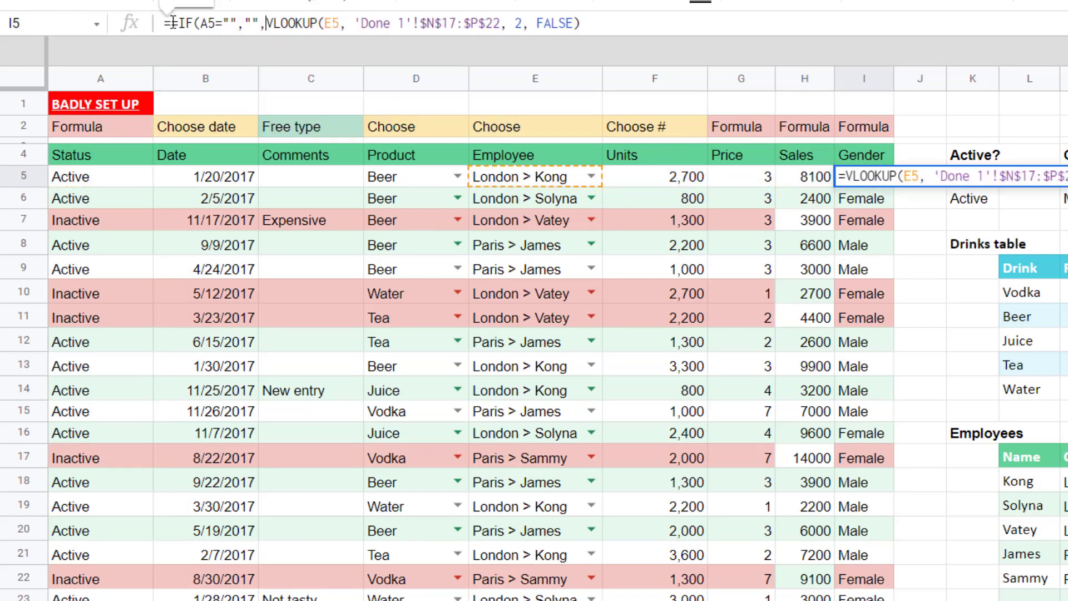
pyautogui.press('Delete')
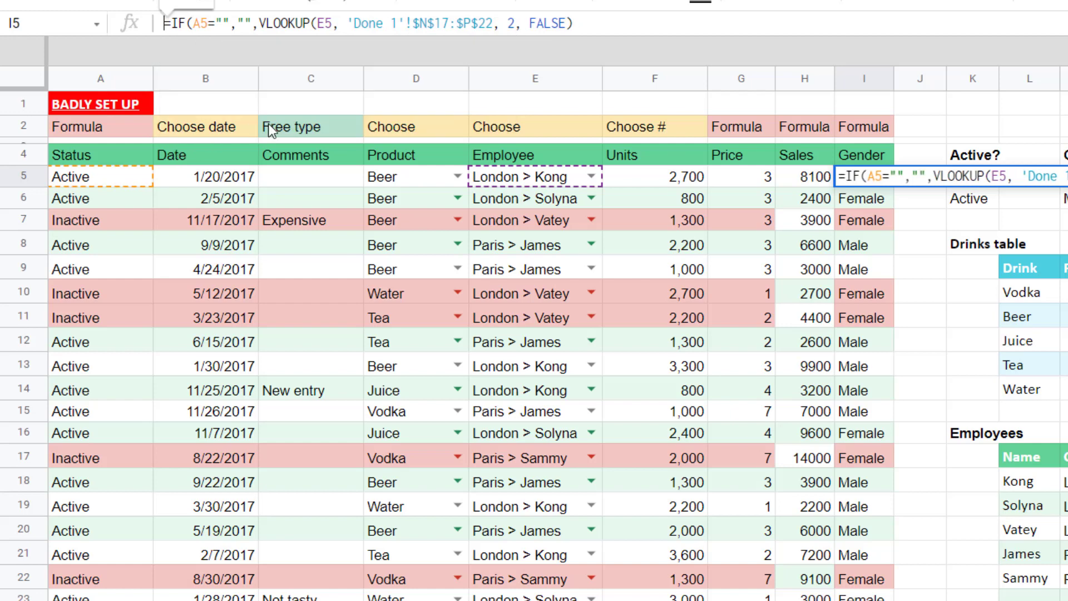
pyautogui.click(580, 25)
pyautogui.press('Return')
pyautogui.press('Up')
pyautogui.press('Left')
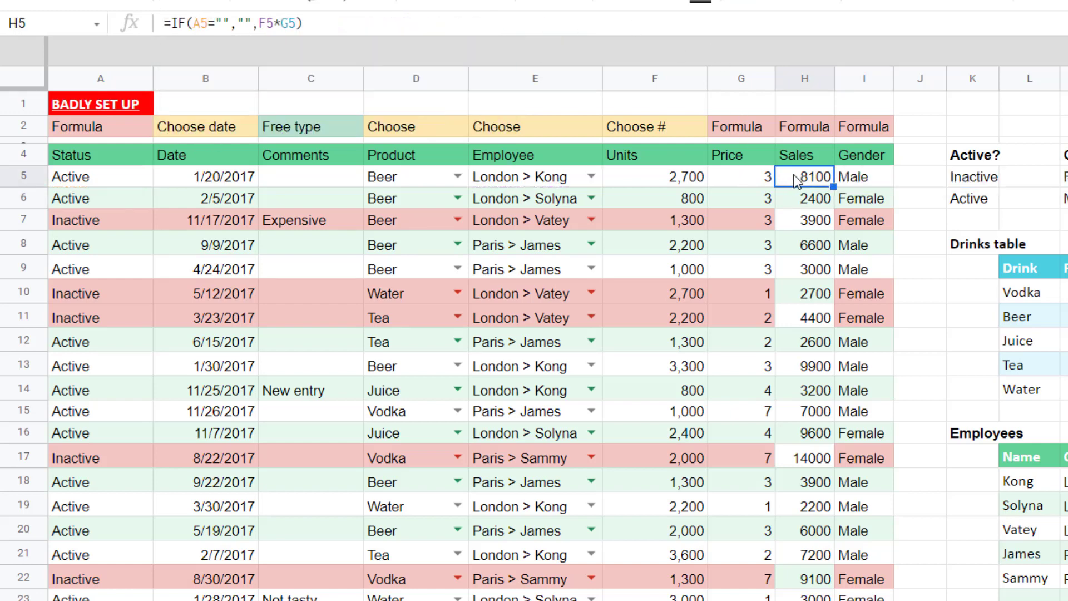
# - Fill the H5:I5 Sales and Gender formulas down to row 100
pyautogui.moveTo(805, 176); pyautogui.dragTo(890, 600)
pyautogui.scroll(15, 579, 462)
pyautogui.scroll(-3, 586, 473)
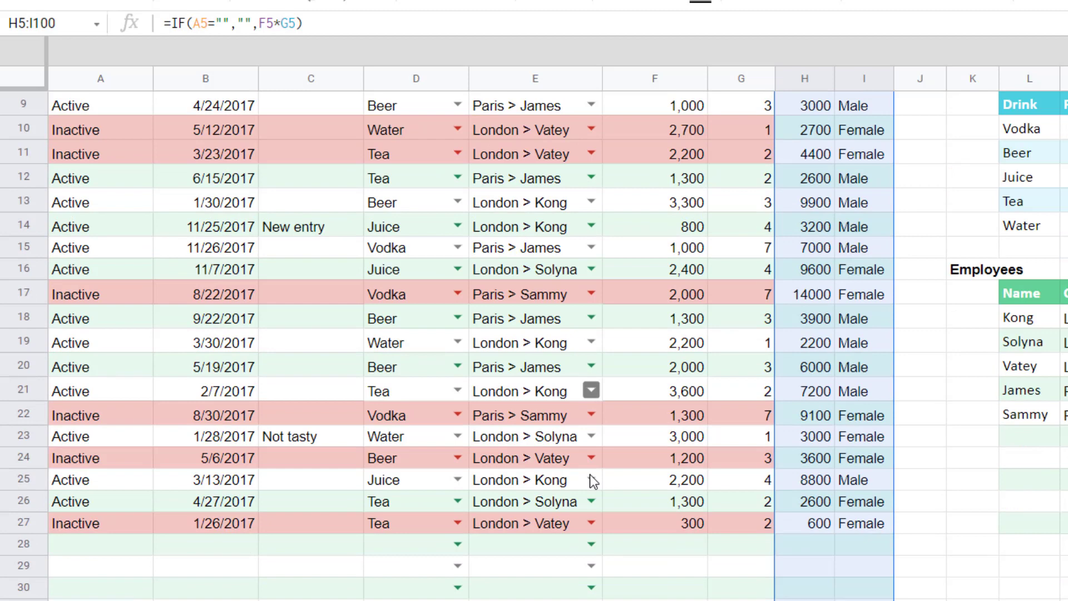
# - Enter London > Solyna in E28 and check row 28 shows Active, 0 sales and Female
pyautogui.click(544, 543)
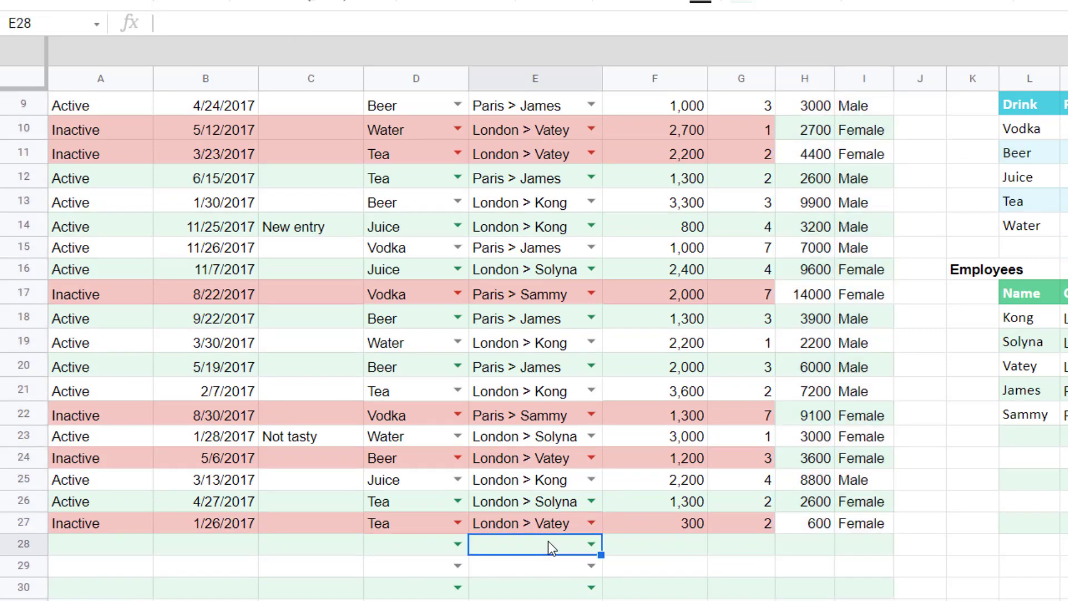
pyautogui.write('Sol')
pyautogui.press('Return')
pyautogui.click(548, 541)
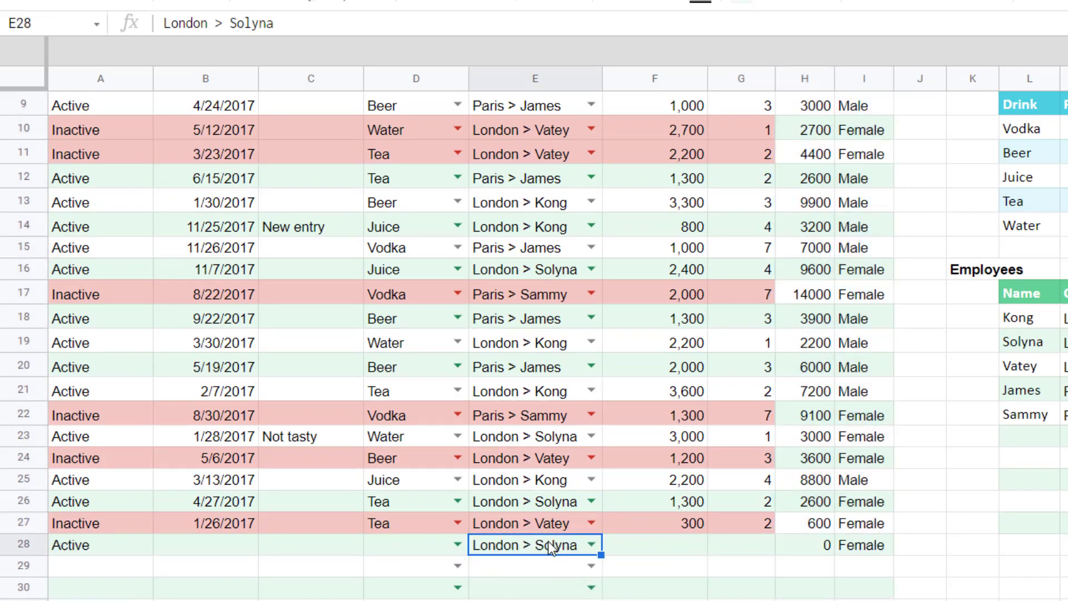
pyautogui.press('Left')
pyautogui.press('Left')
pyautogui.press('Left')
pyautogui.press('Left')
pyautogui.press('Right')
pyautogui.press('Right')
pyautogui.press('Right')
pyautogui.press('Right')
pyautogui.press('Right')
pyautogui.press('Right')
pyautogui.press('Right')
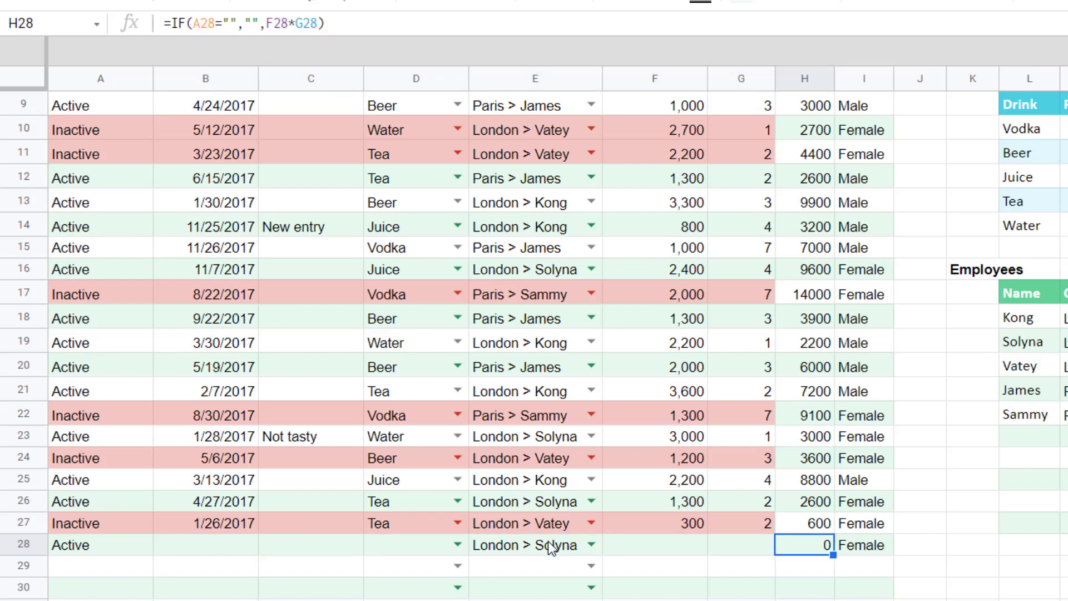
pyautogui.press('Right')
pyautogui.press('Up')
pyautogui.press('Up')
pyautogui.press('Up')
pyautogui.press('Up')
pyautogui.press('Up')
pyautogui.press('Up')
pyautogui.press('Up')
pyautogui.press('Up')
pyautogui.press('Up')
pyautogui.press('Up')
pyautogui.press('Up')
pyautogui.press('Up')
pyautogui.press('Up')
pyautogui.press('Up')
pyautogui.press('Up')
pyautogui.press('Up')
pyautogui.press('Up')
pyautogui.press('Up')
pyautogui.press('Up')
pyautogui.press('Up')
pyautogui.press('Up')
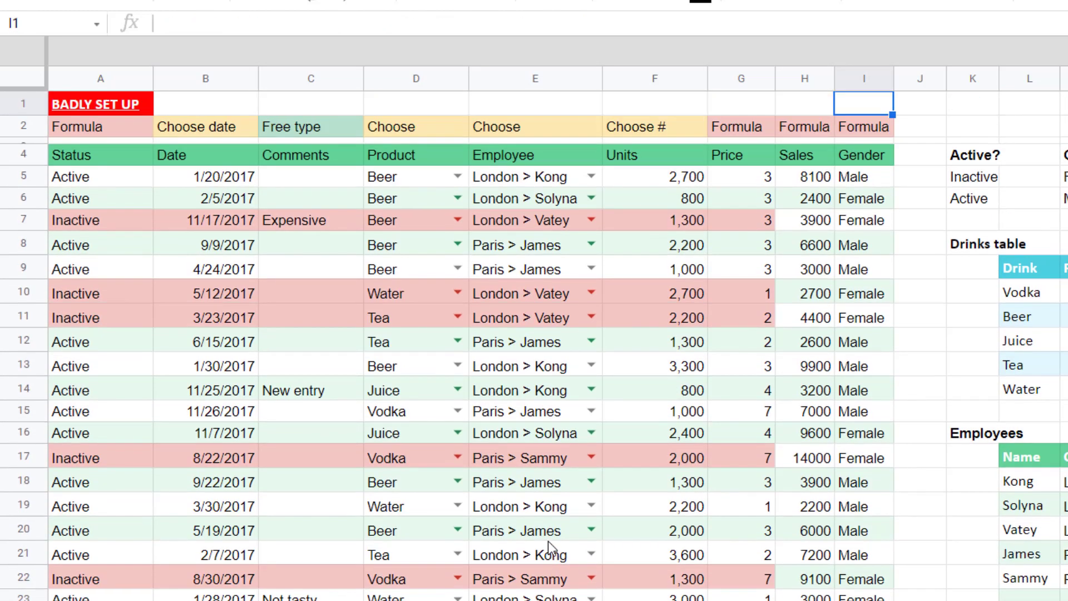
pyautogui.click(522, 177)
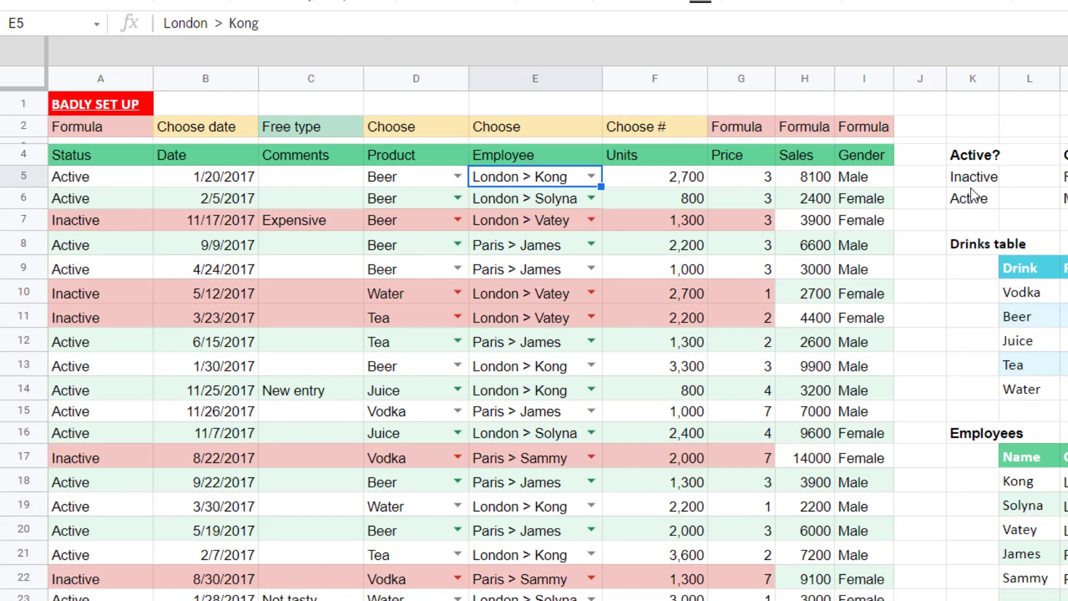
# - Drag the freeze bars to lock header rows 1–4 and columns A–B
pyautogui.click(976, 96)
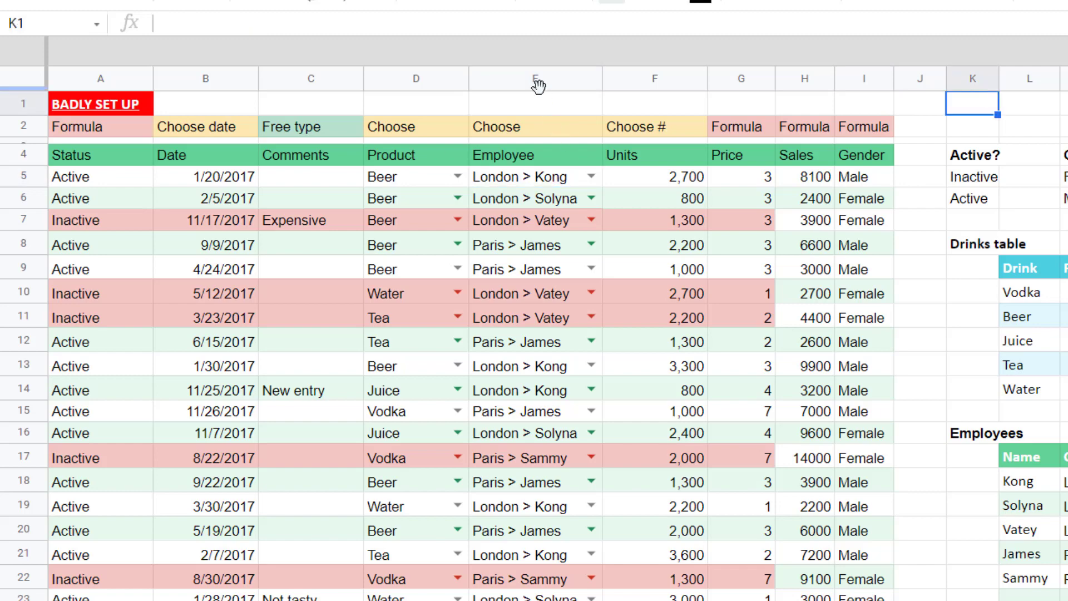
pyautogui.moveTo(537, 85); pyautogui.dragTo(561, 203)
pyautogui.scroll(-10, 537, 386)
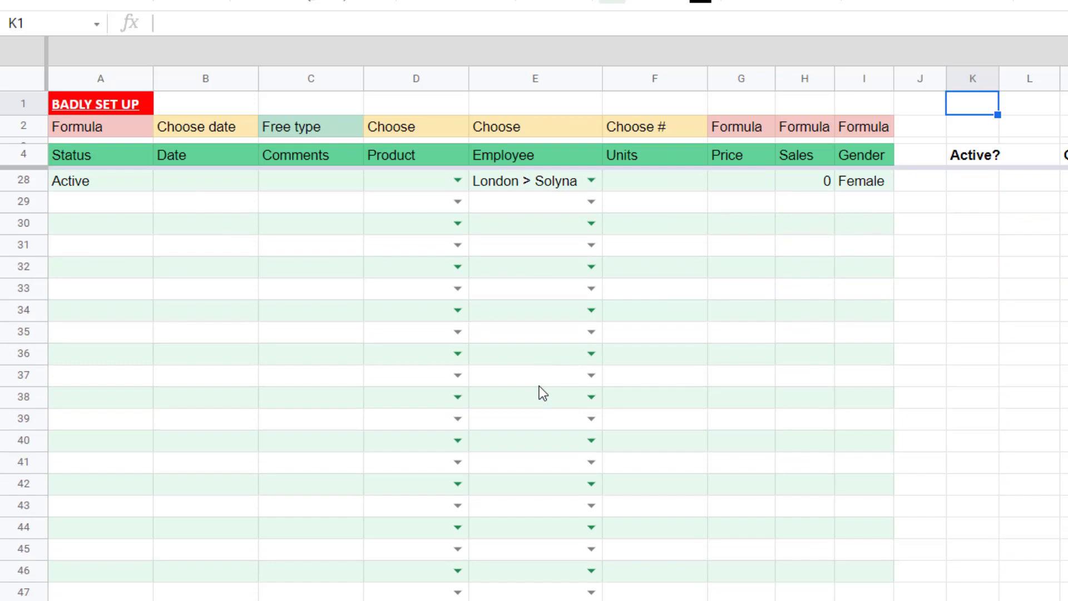
pyautogui.scroll(8, 539, 386)
pyautogui.scroll(3, 539, 385)
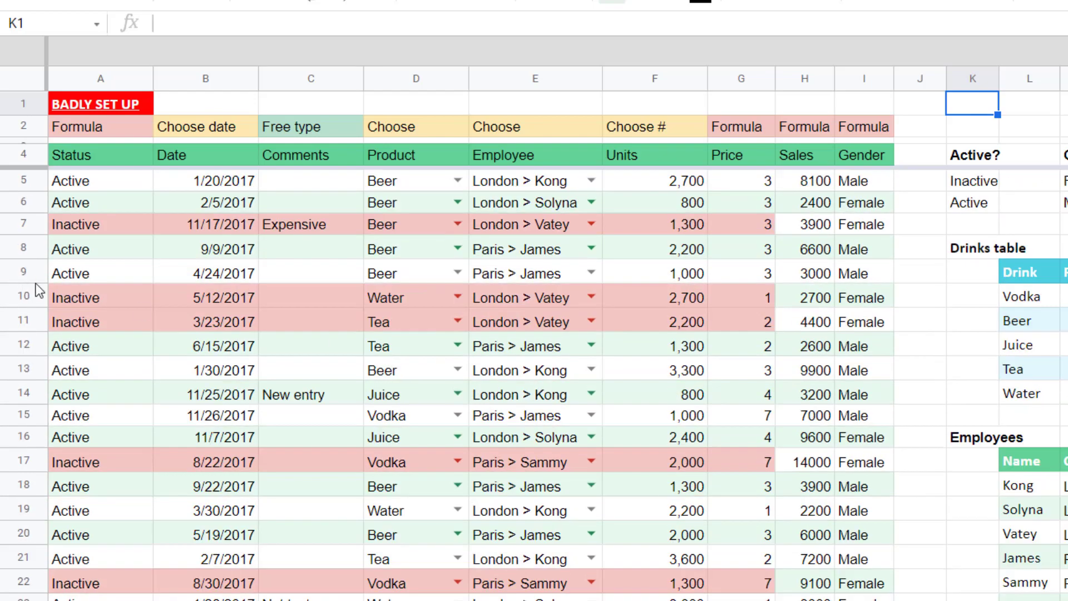
pyautogui.moveTo(47, 281); pyautogui.dragTo(253, 301)
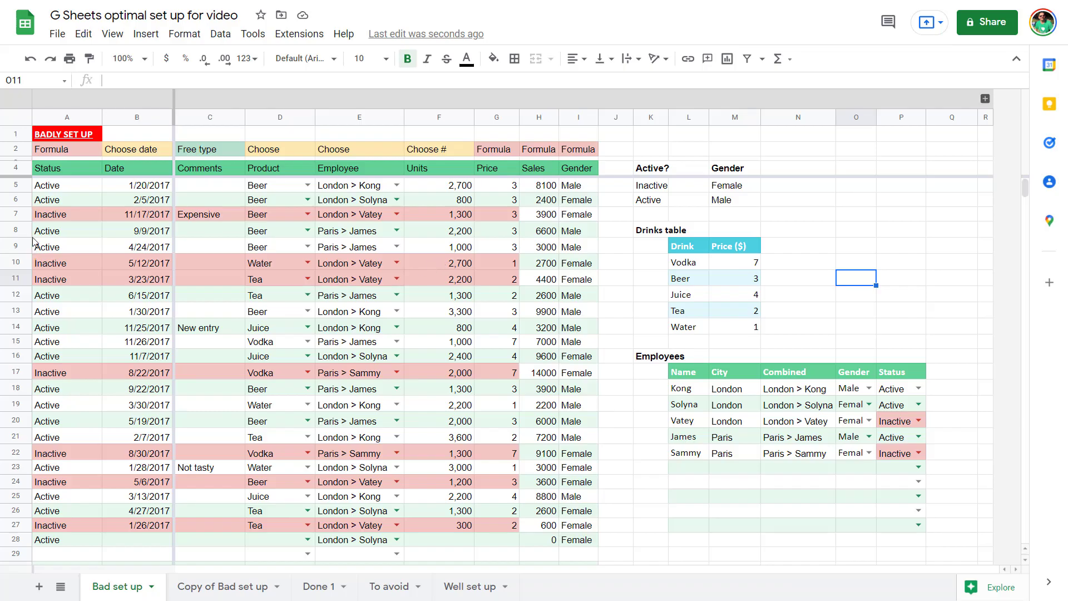
# - Rename the Sales header in H4 to 'Sales $'
pyautogui.click(466, 191)
pyautogui.click(550, 187)
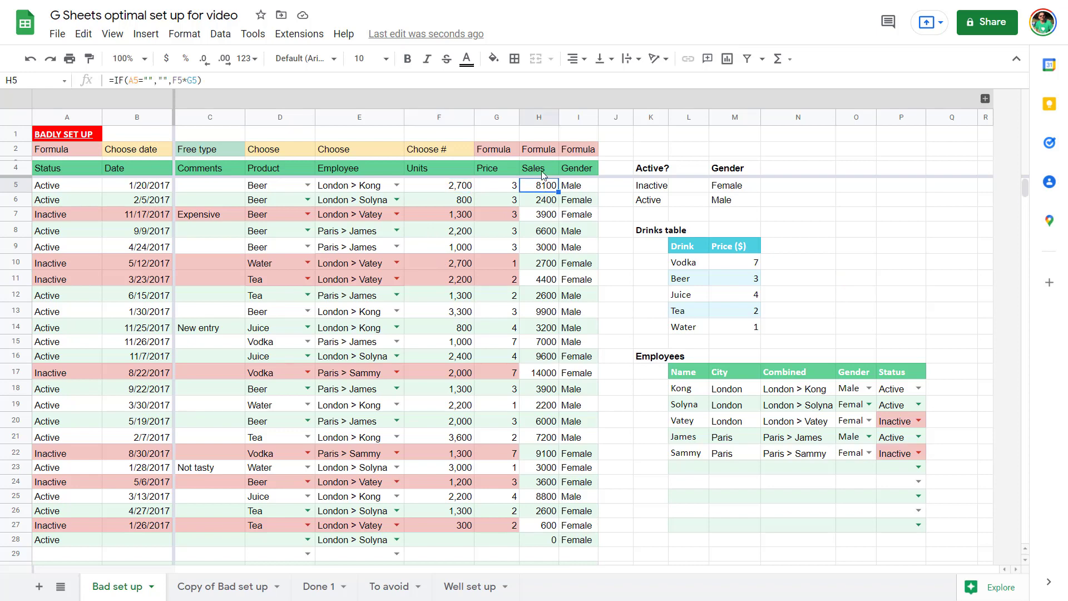
pyautogui.click(540, 173)
pyautogui.click(281, 84)
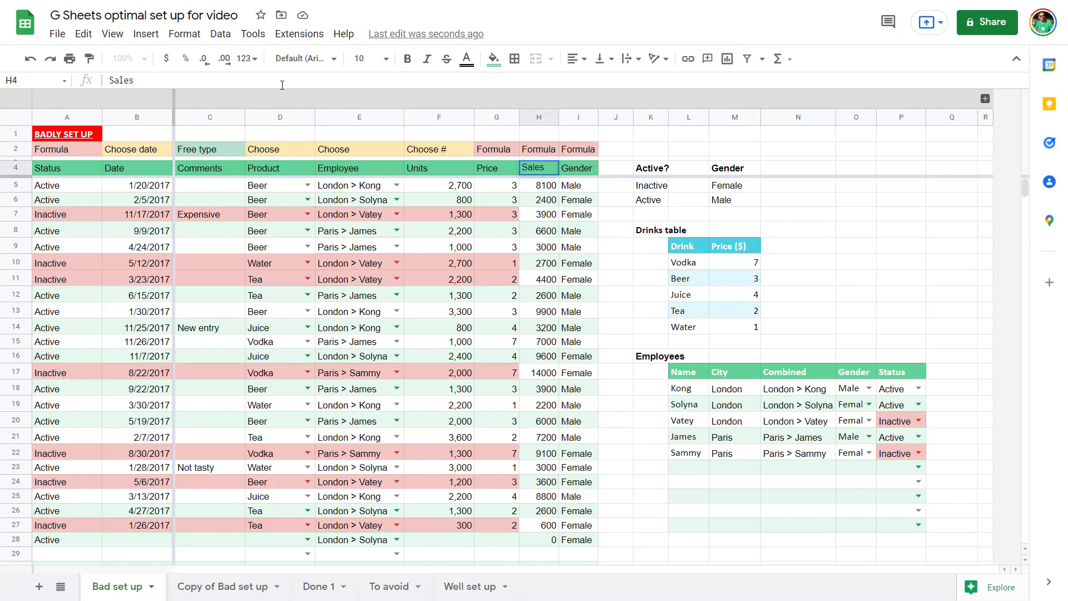
pyautogui.press('Return')
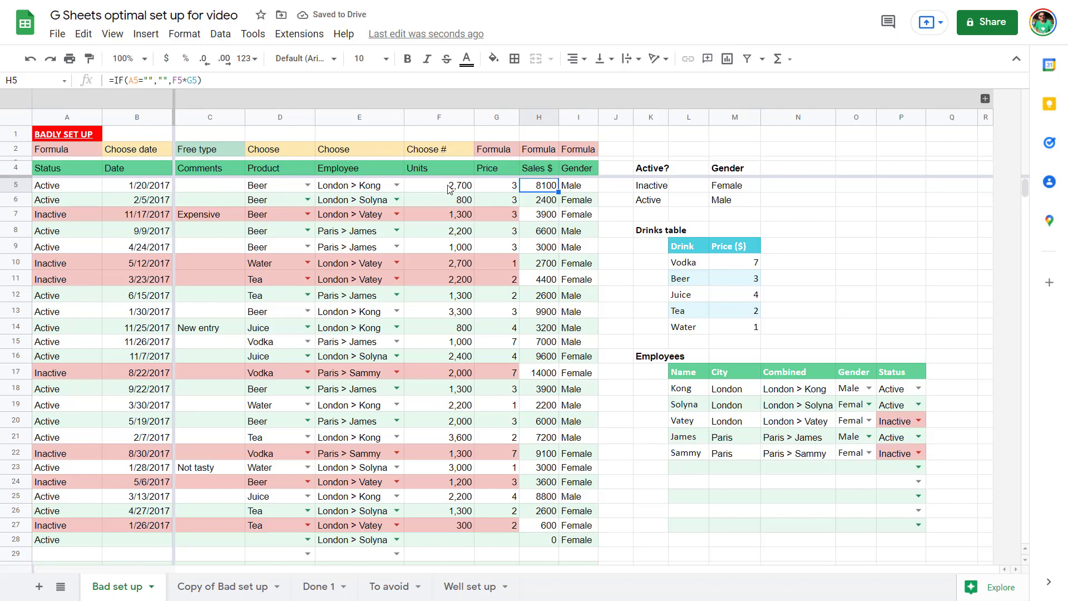
# - Paste only the Units column's comma number format from F5:F27 onto the Sales values
pyautogui.moveTo(445, 188); pyautogui.dragTo(463, 535)
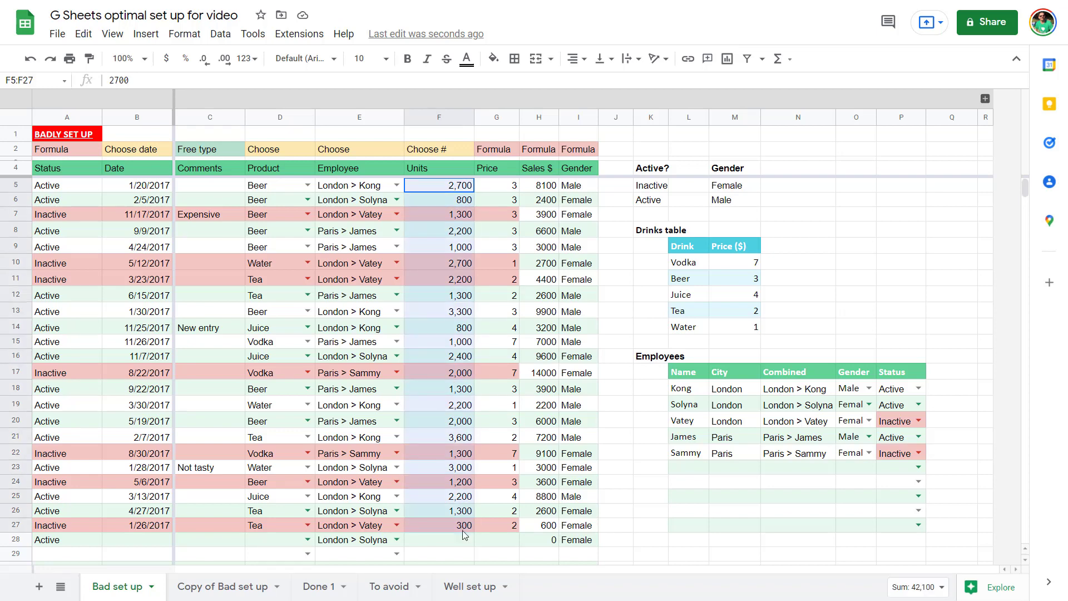
pyautogui.click(540, 186)
pyautogui.rightClick(537, 185)
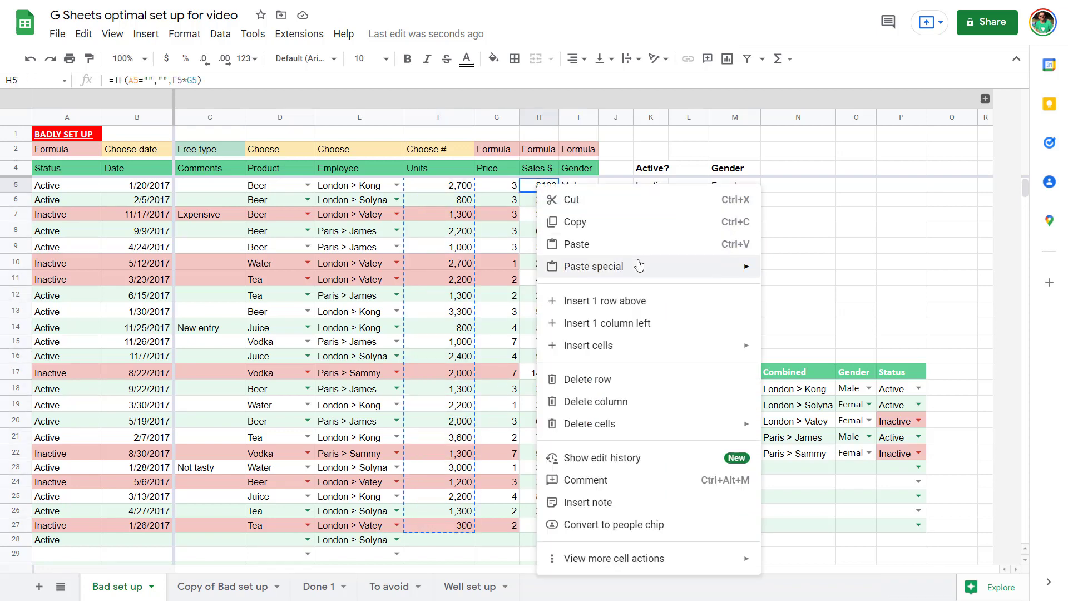
pyautogui.moveTo(639, 266)
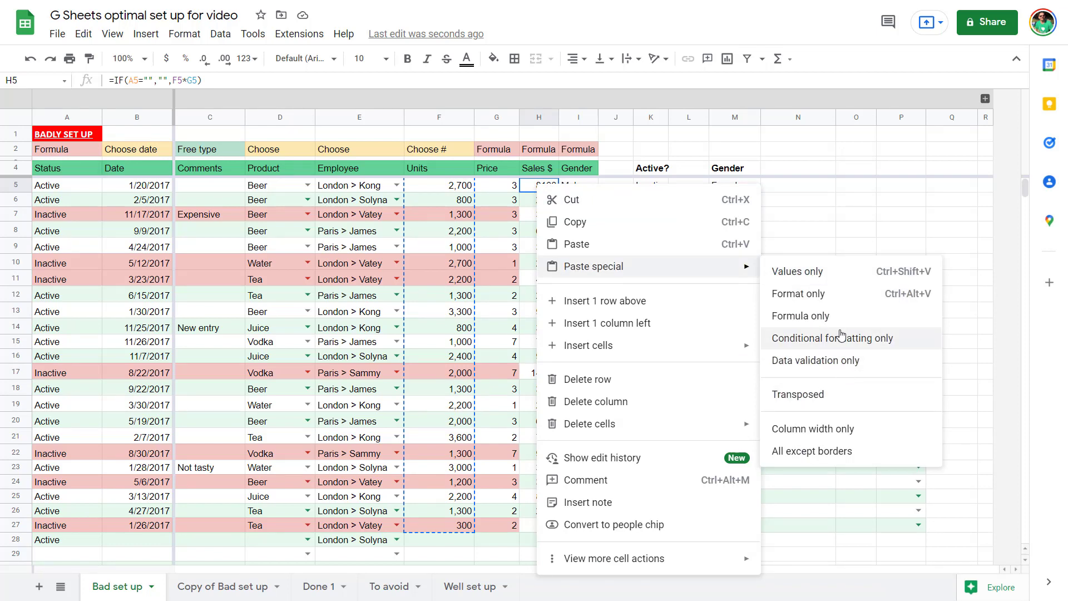
pyautogui.click(840, 296)
pyautogui.click(542, 442)
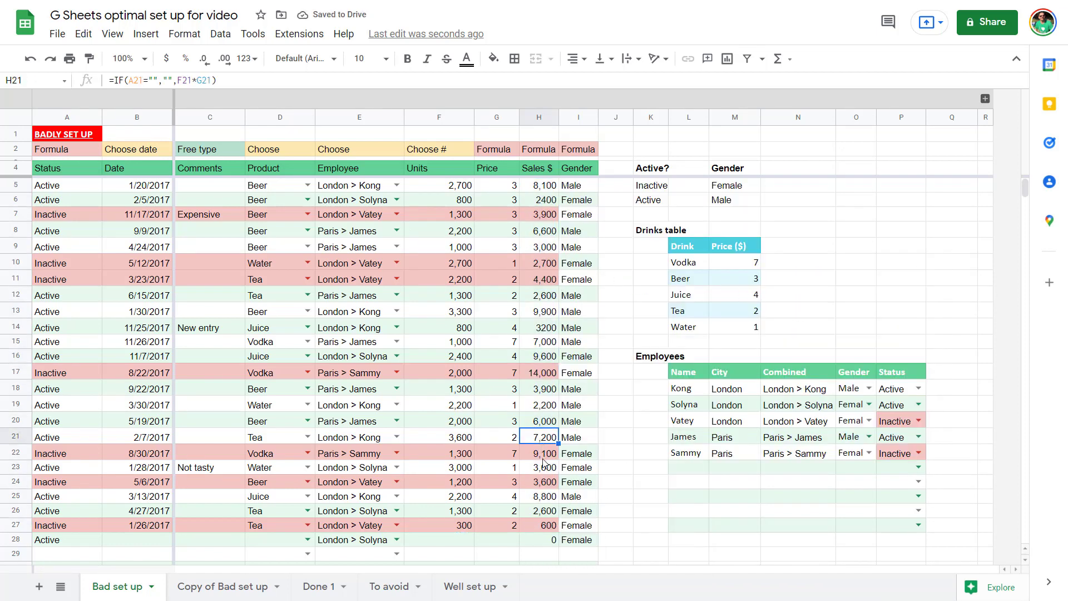
pyautogui.click(534, 456)
pyautogui.click(537, 217)
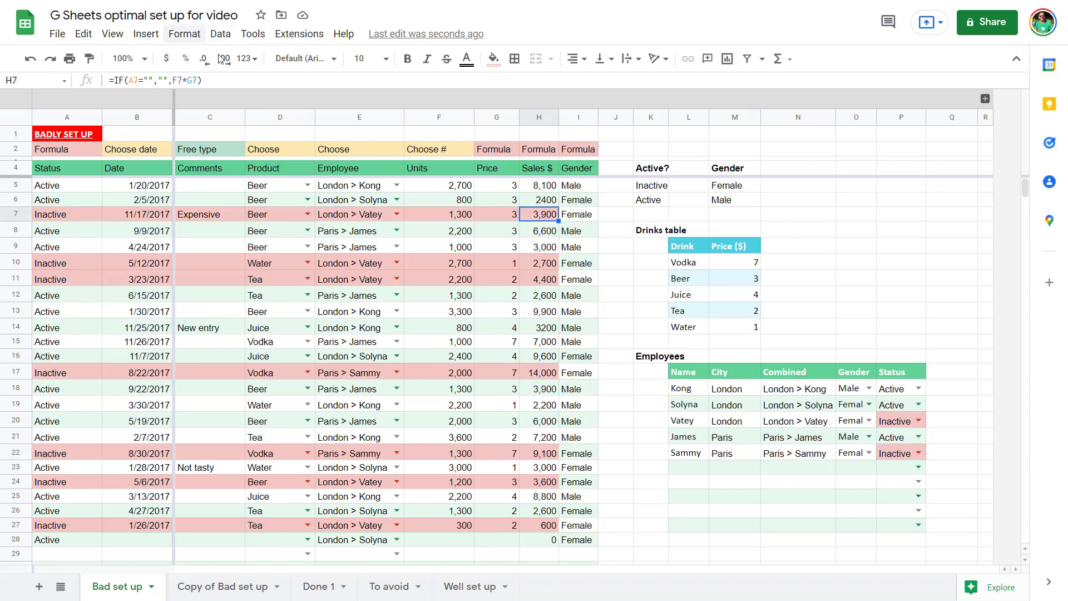
# - Change the Inactive highlight rule's range to A5:I72, dropping H5:H27, and close the rules panel
pyautogui.click(193, 35)
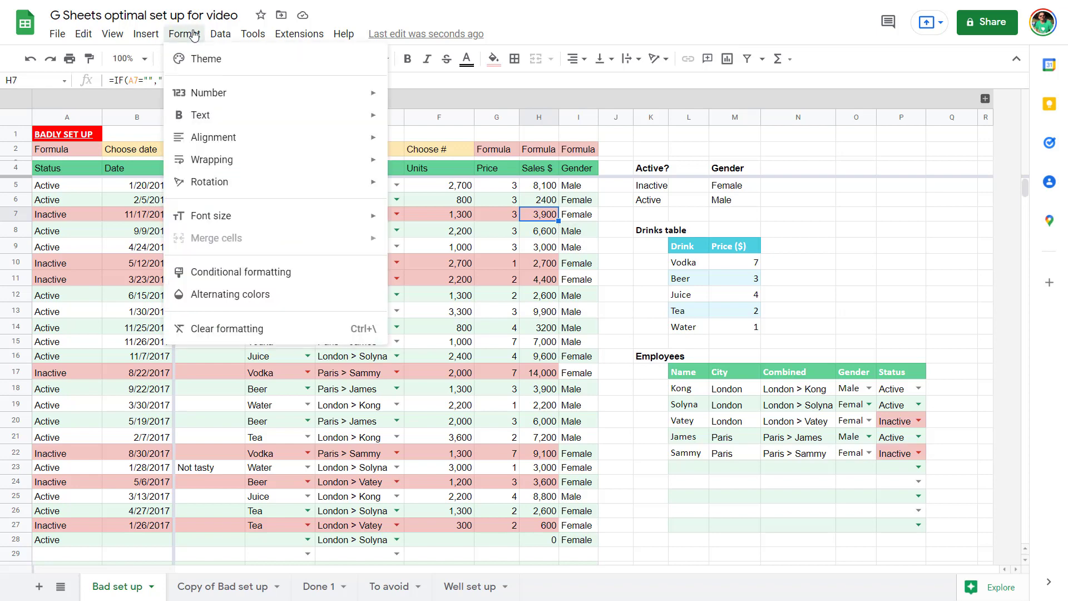
pyautogui.click(286, 273)
pyautogui.click(914, 128)
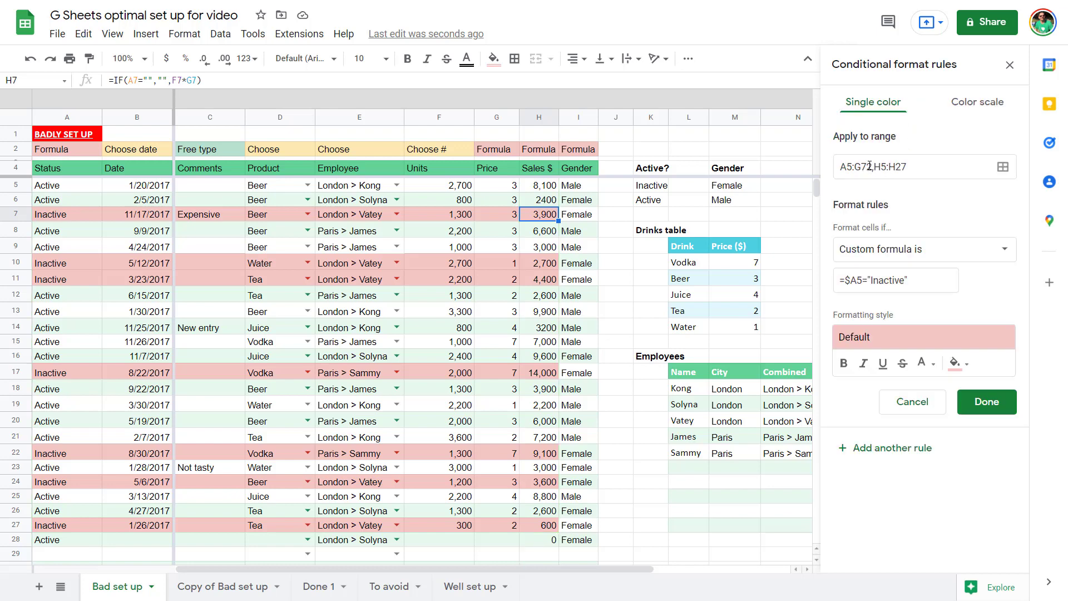
pyautogui.moveTo(869, 166); pyautogui.dragTo(907, 168)
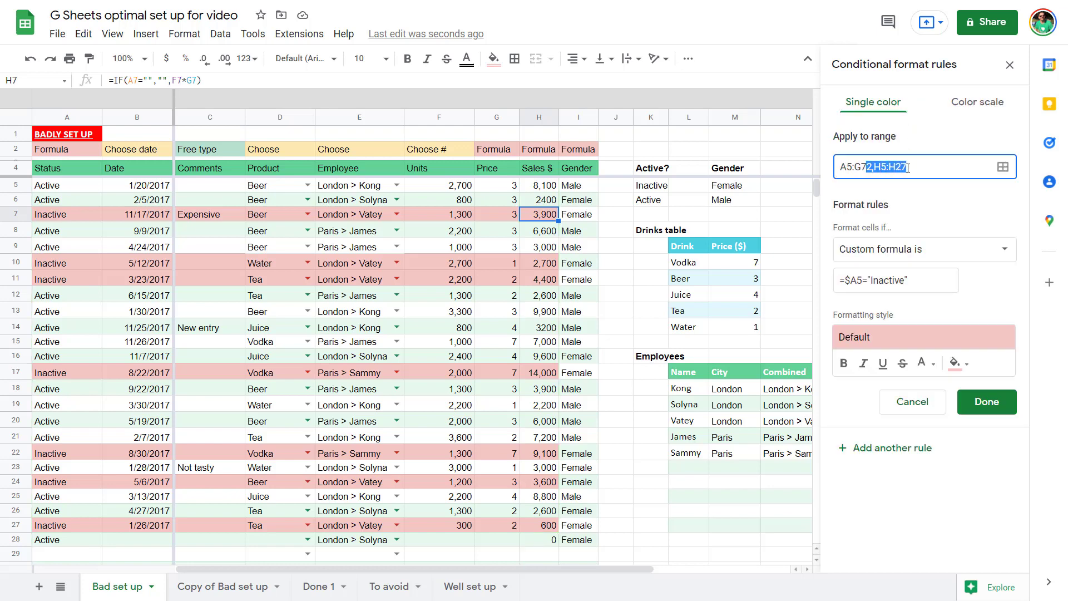
pyautogui.click(857, 168)
pyautogui.press('Delete')
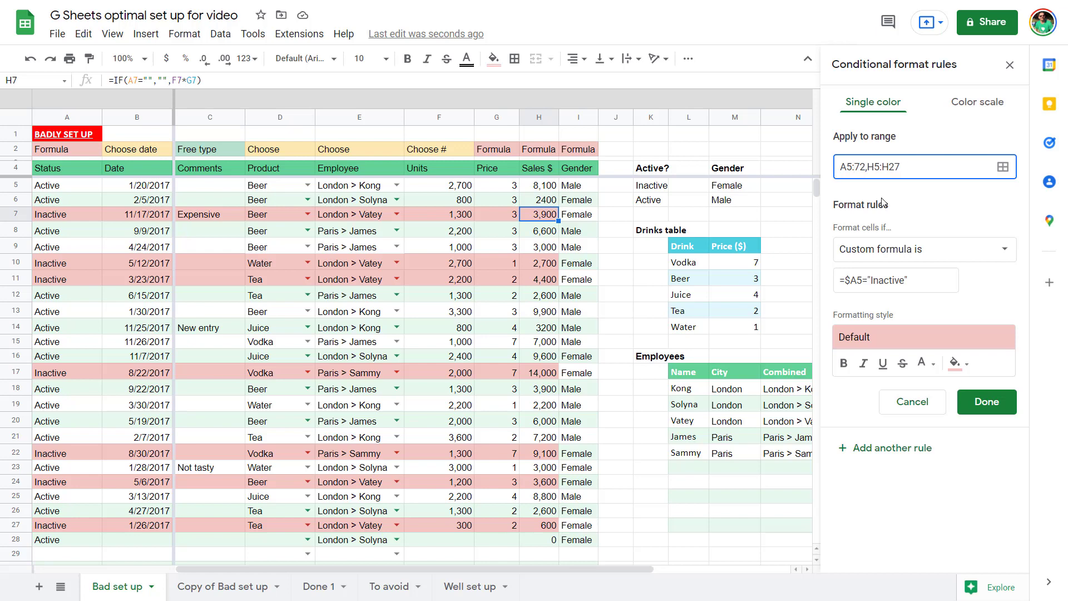
pyautogui.write('I')
pyautogui.moveTo(870, 169); pyautogui.dragTo(922, 167)
pyautogui.press('BackSpace')
pyautogui.click(986, 401)
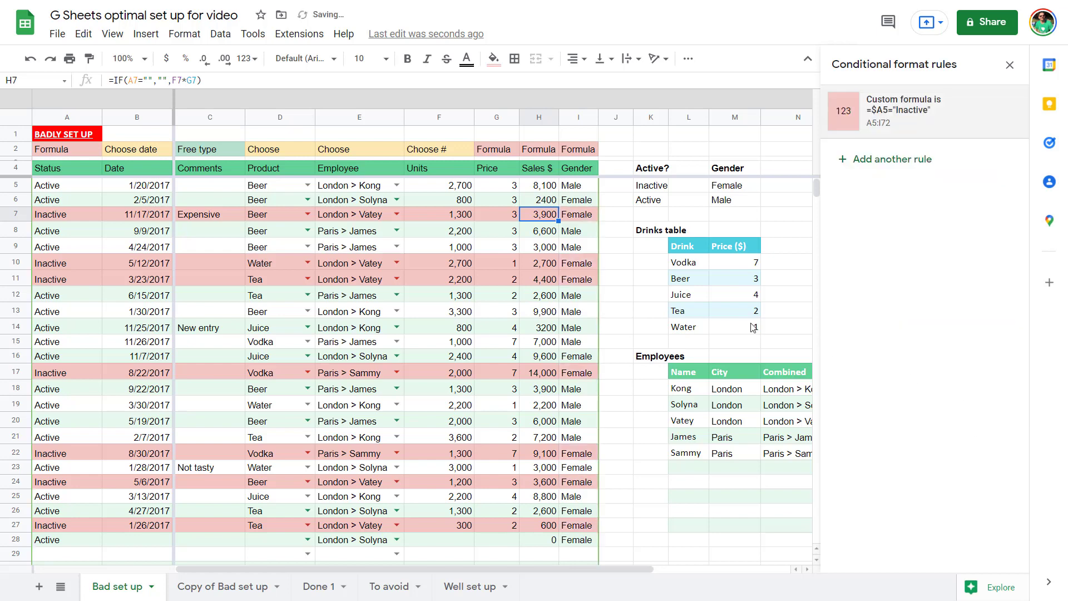
pyautogui.click(1010, 65)
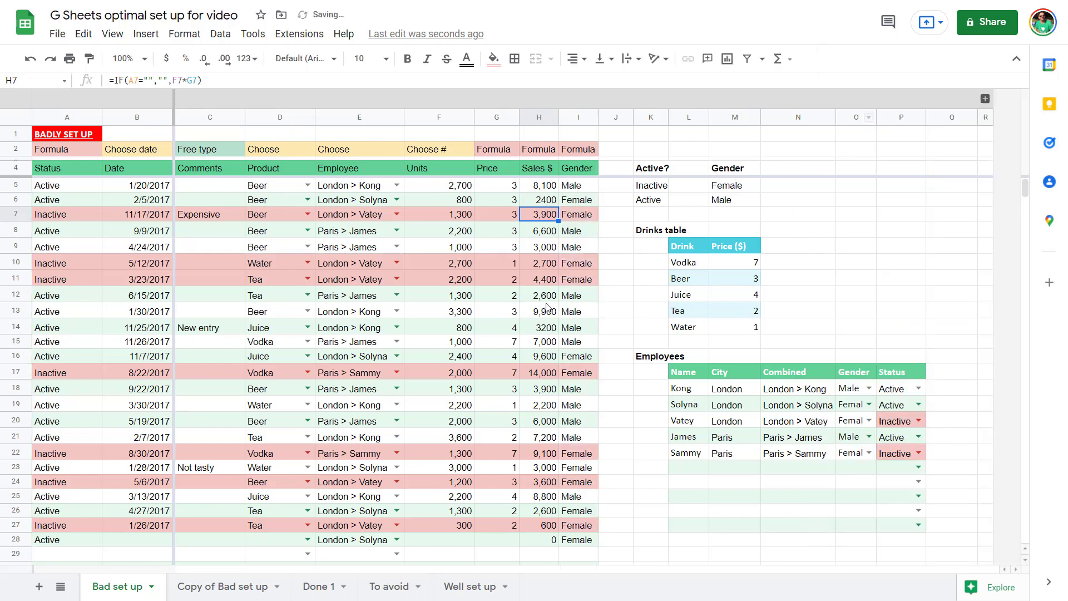
pyautogui.click(513, 325)
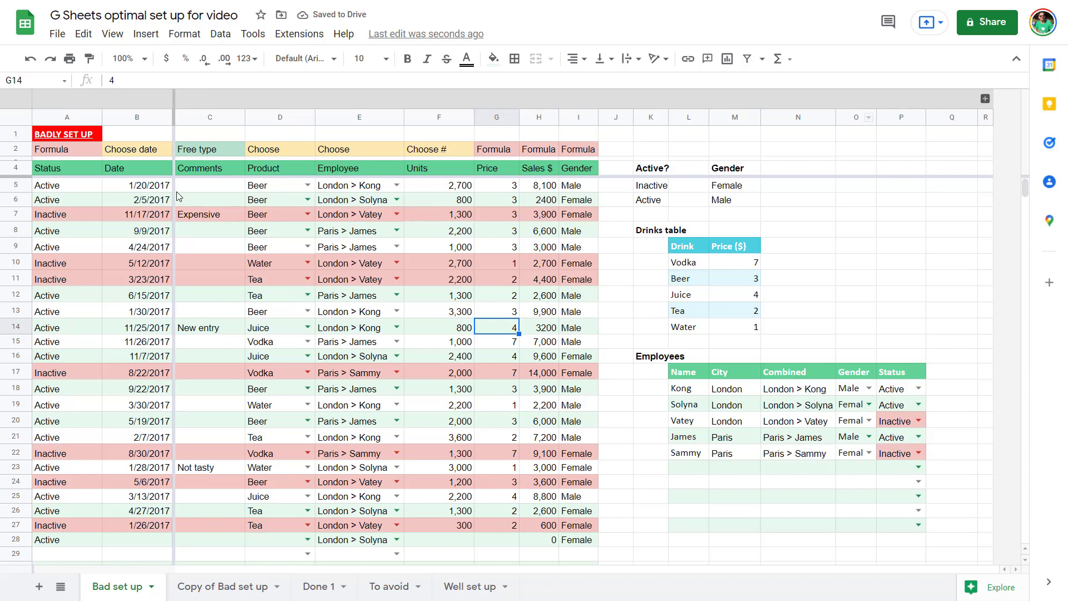
# - Apply the custom 5-Aug-30 date format to B5:B76 so dates read like 20-Jan-17
pyautogui.moveTo(143, 189); pyautogui.dragTo(142, 497)
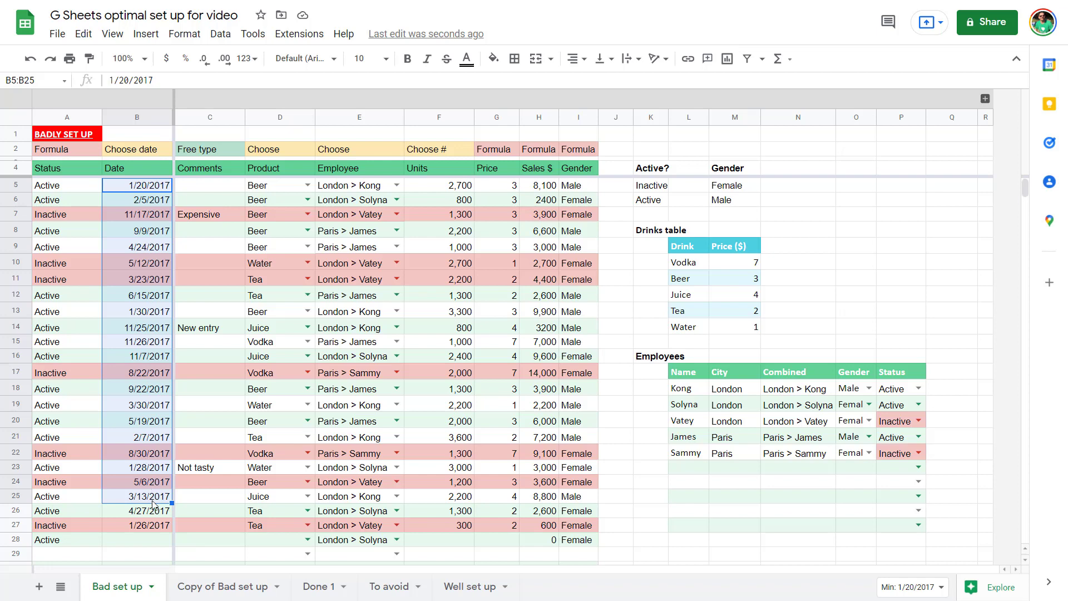
pyautogui.click(141, 483)
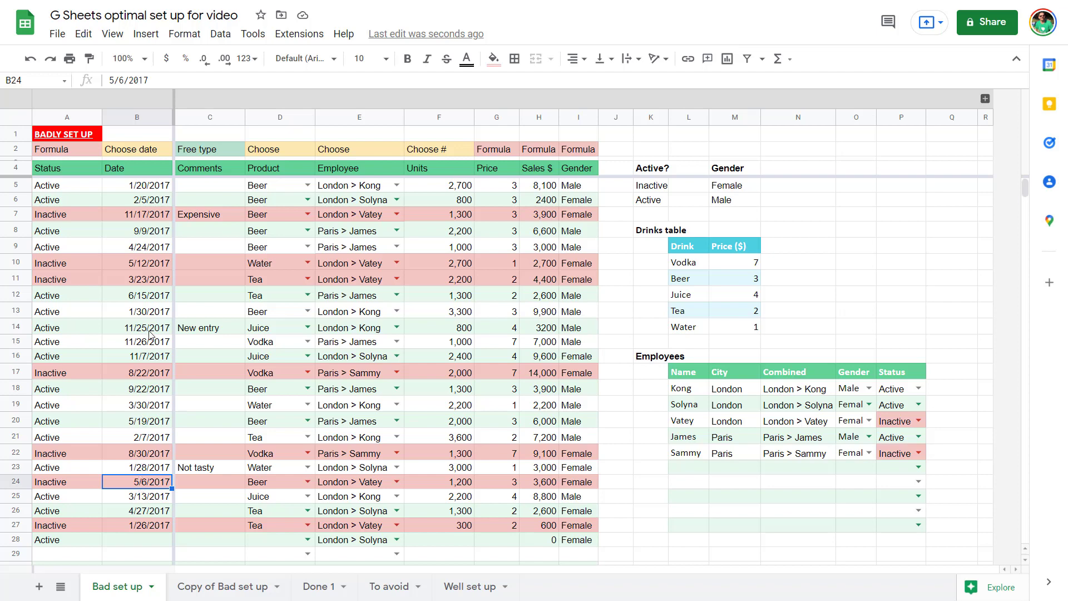
pyautogui.moveTo(149, 188); pyautogui.dragTo(139, 559)
pyautogui.scroll(13, 203, 293)
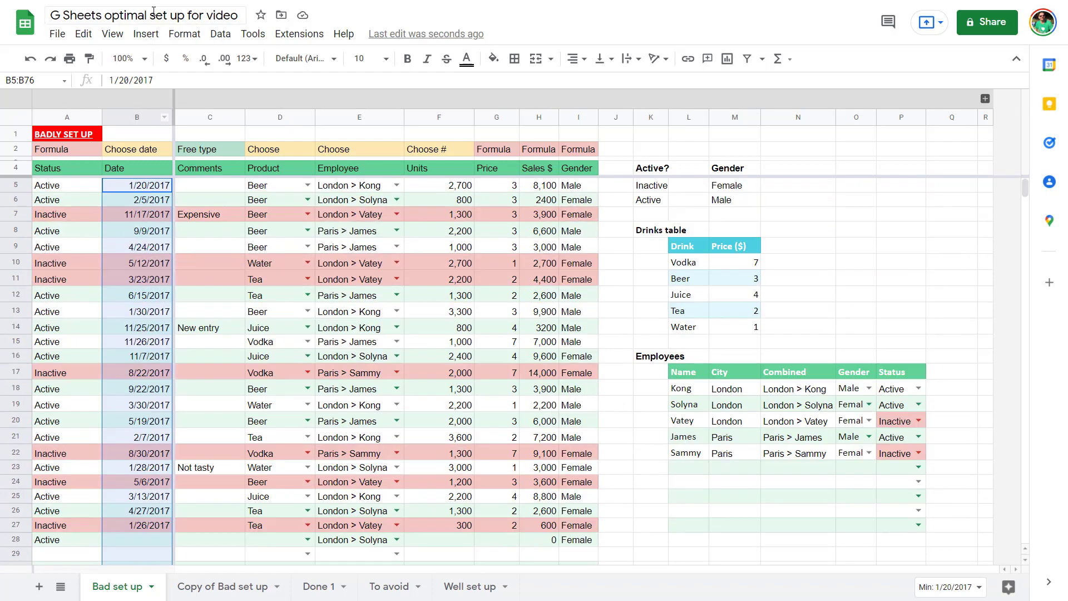
pyautogui.click(184, 34)
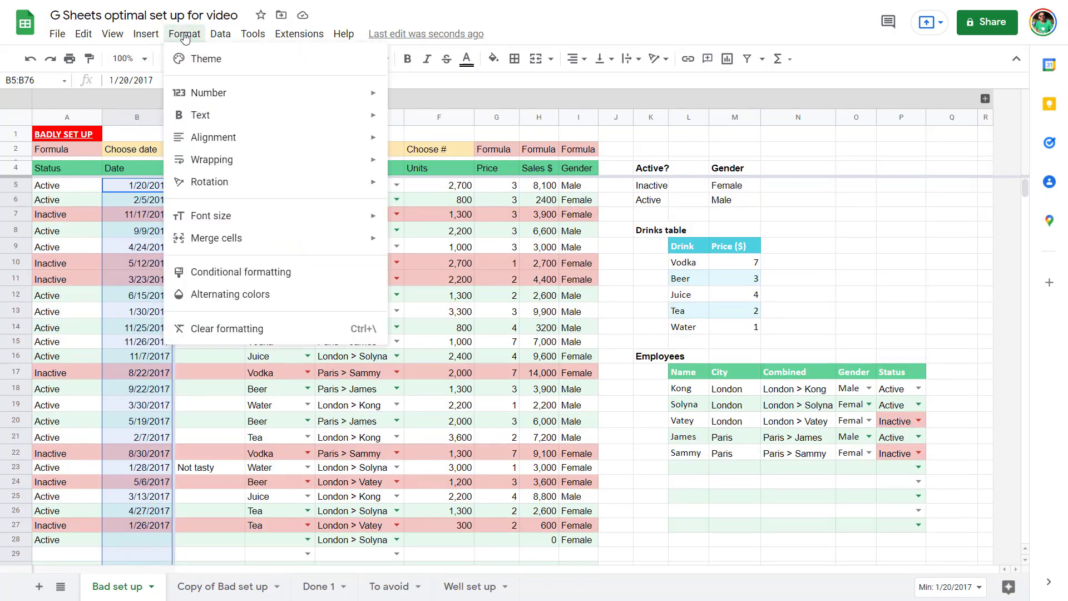
pyautogui.moveTo(234, 93)
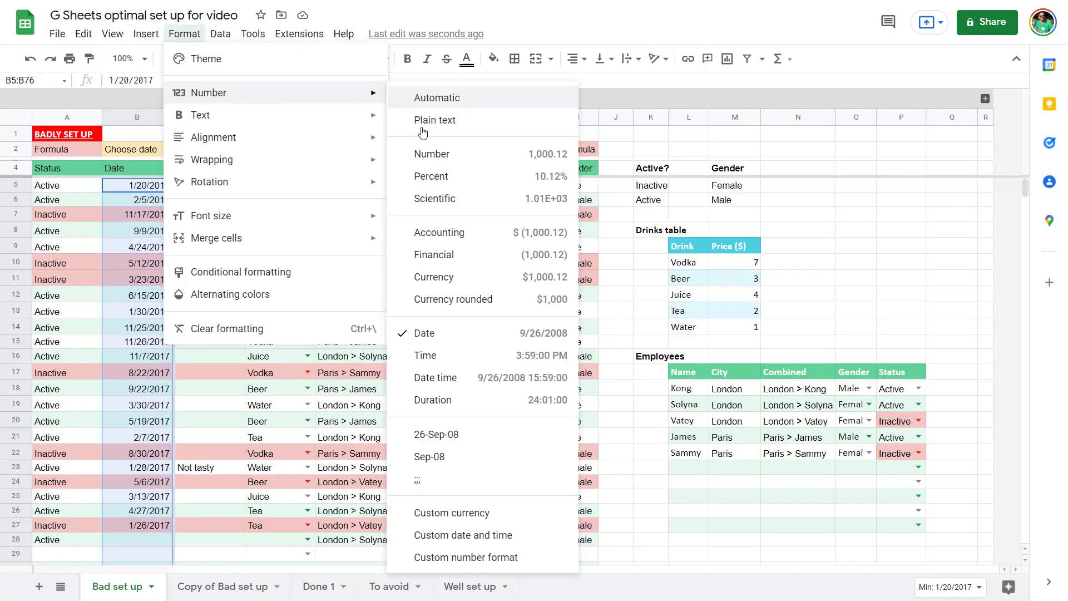
pyautogui.click(485, 537)
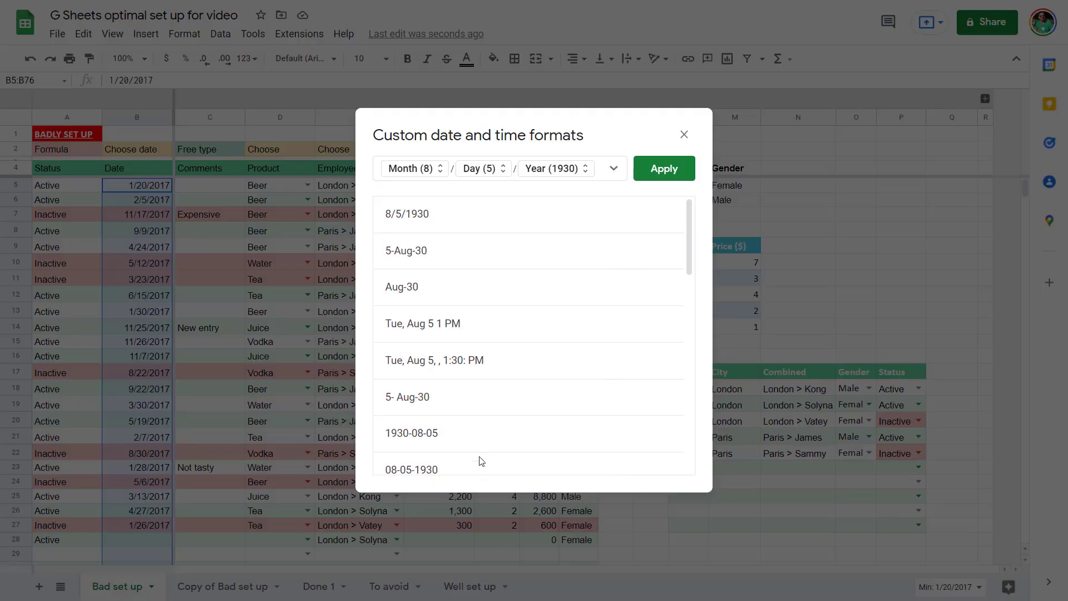
pyautogui.click(470, 251)
pyautogui.click(664, 168)
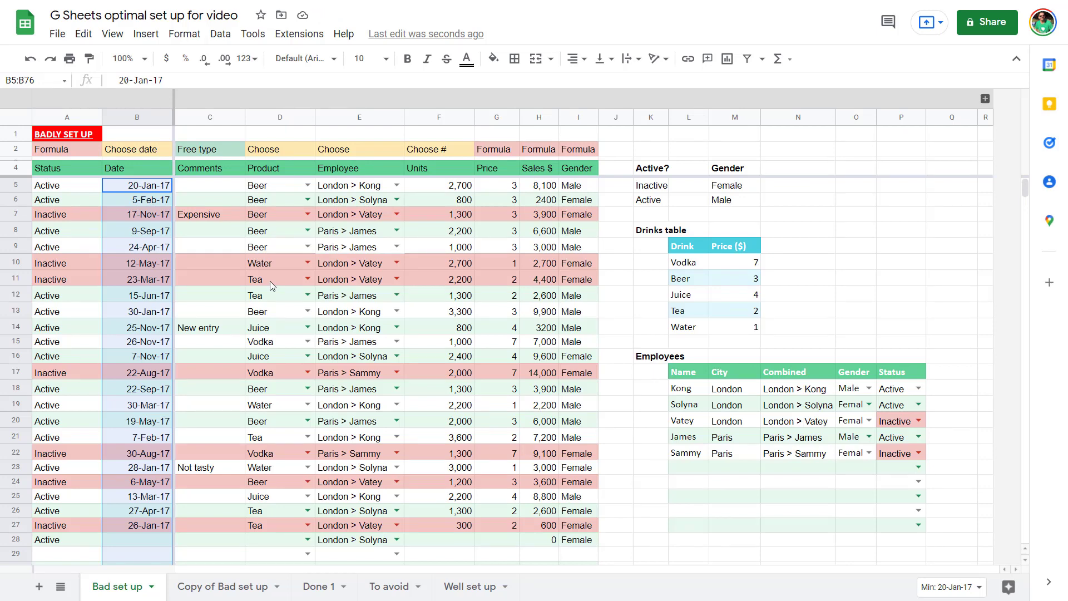
pyautogui.click(138, 248)
pyautogui.press('Down')
pyautogui.press('Down')
pyautogui.press('Down')
pyautogui.press('Down')
pyautogui.press('Down')
pyautogui.press('Down')
pyautogui.press('Down')
pyautogui.press('Down')
pyautogui.press('Down')
pyautogui.press('Down')
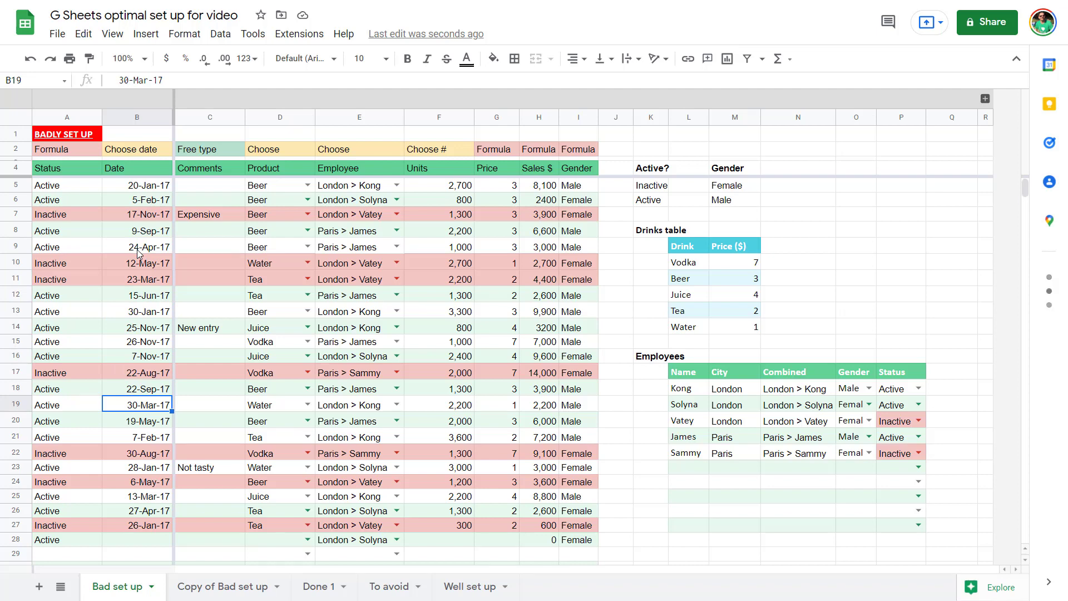
pyautogui.moveTo(650, 149); pyautogui.dragTo(954, 546)
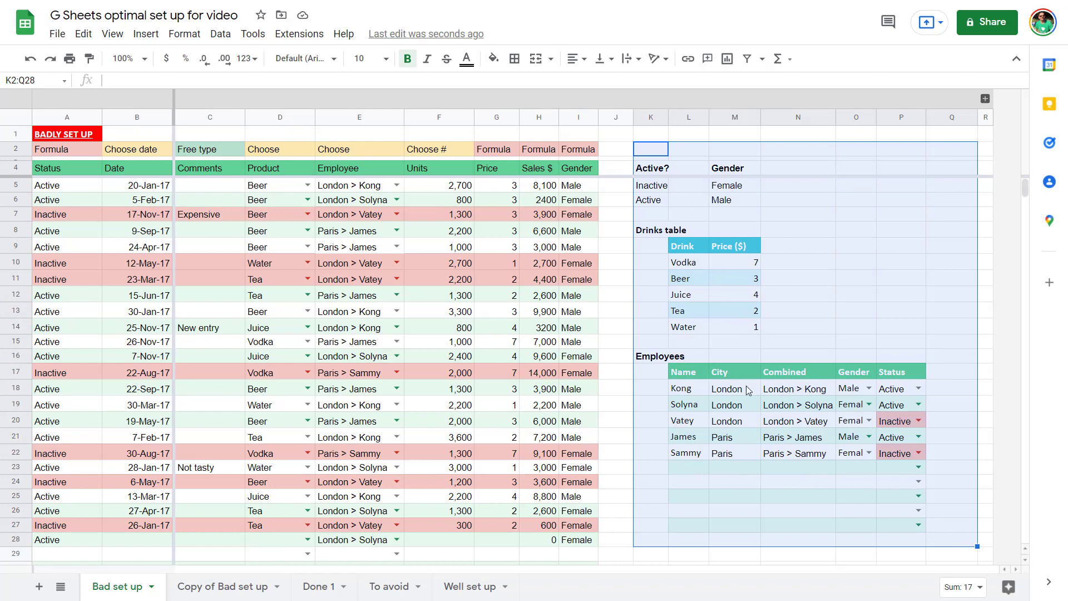
pyautogui.click(772, 408)
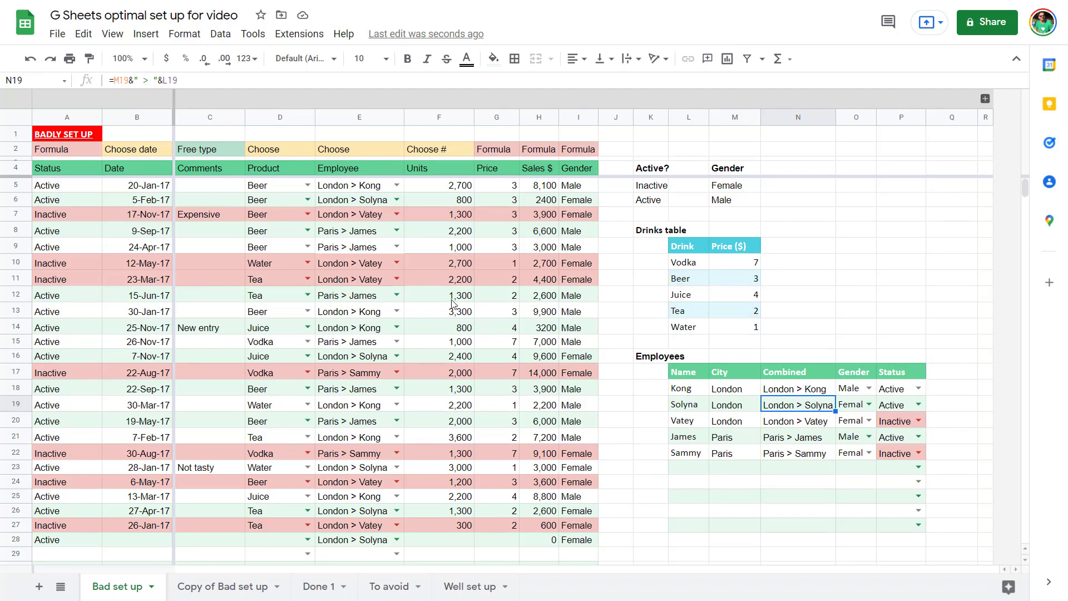
pyautogui.click(396, 263)
pyautogui.click(397, 248)
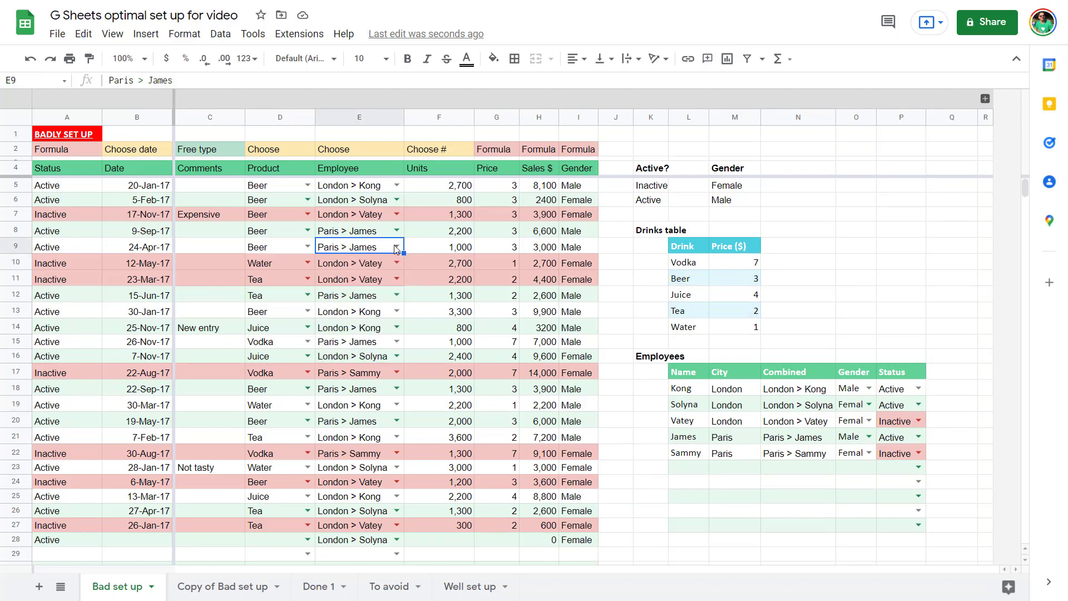
pyautogui.click(583, 249)
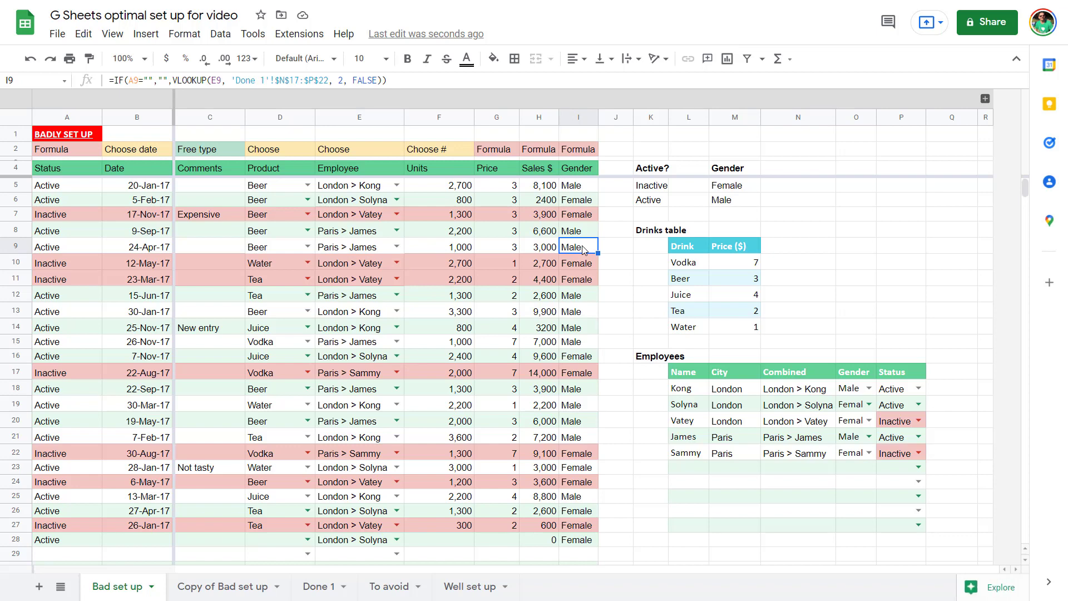
pyautogui.click(362, 251)
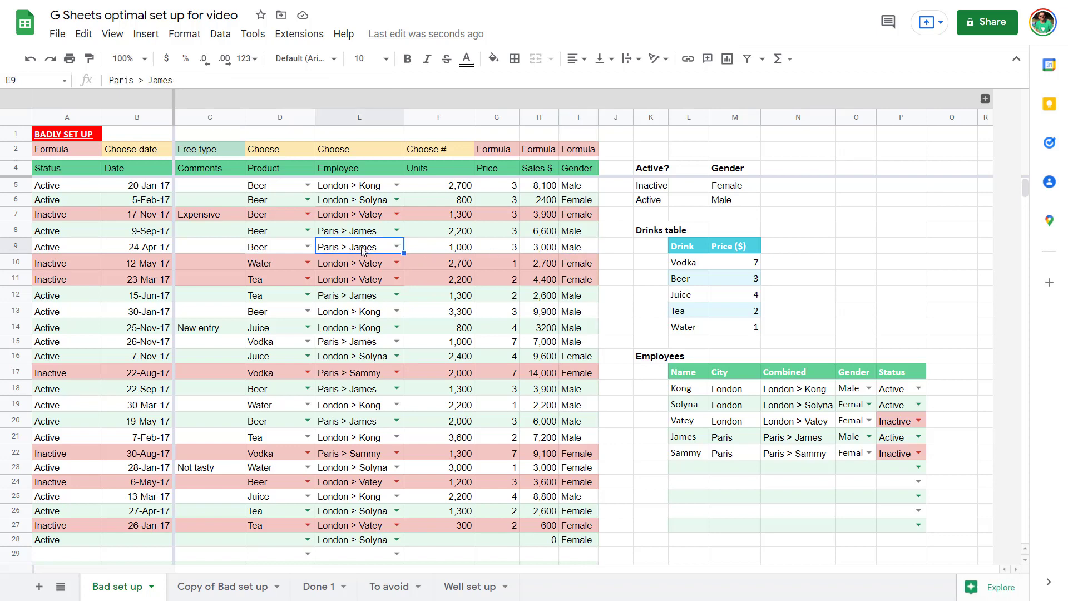
pyautogui.click(593, 248)
pyautogui.click(901, 409)
pyautogui.click(776, 443)
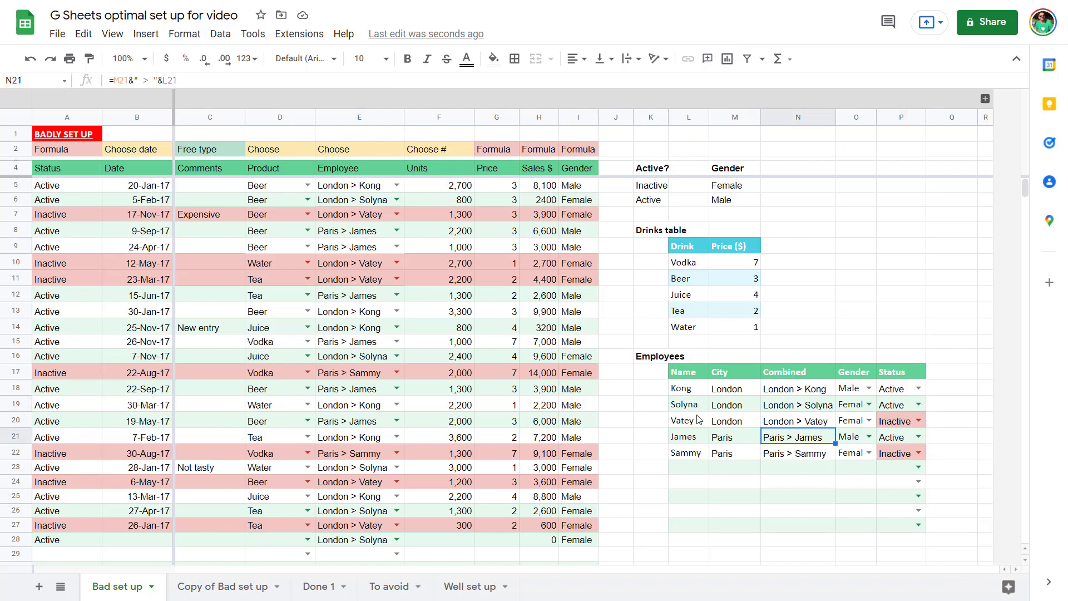
pyautogui.click(700, 419)
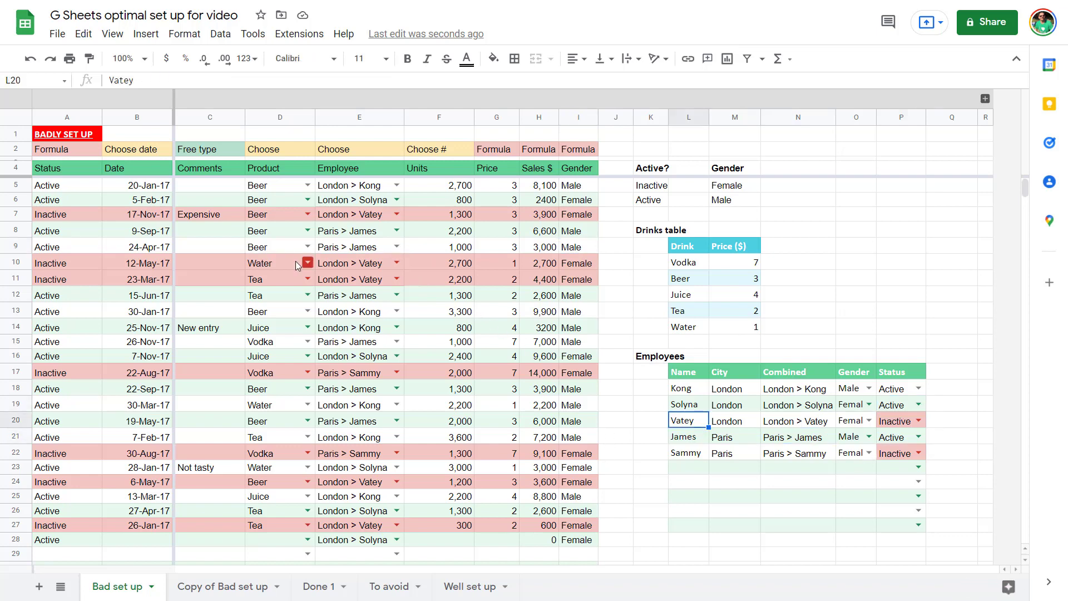
pyautogui.click(684, 390)
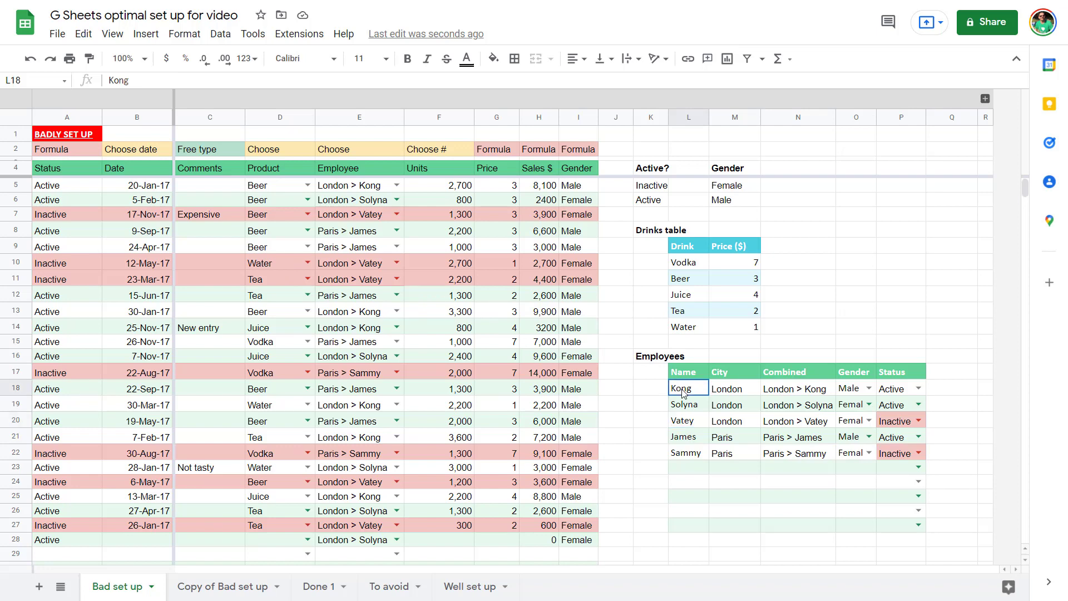
pyautogui.click(347, 263)
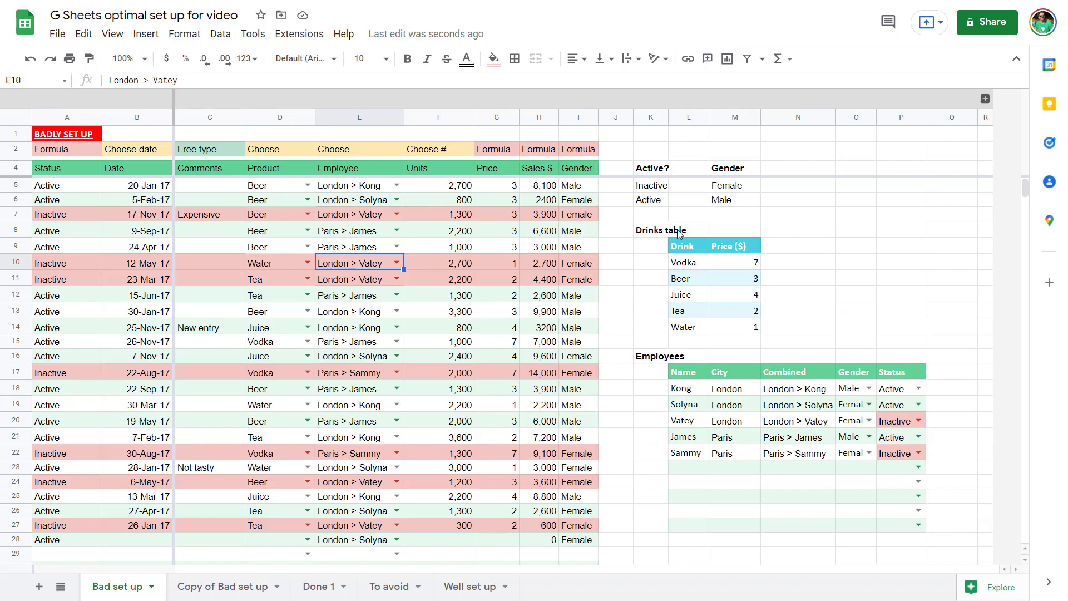
pyautogui.press('Right')
pyautogui.press('Right')
pyautogui.press('Up')
pyautogui.press('Up')
pyautogui.press('Up')
pyautogui.press('Up')
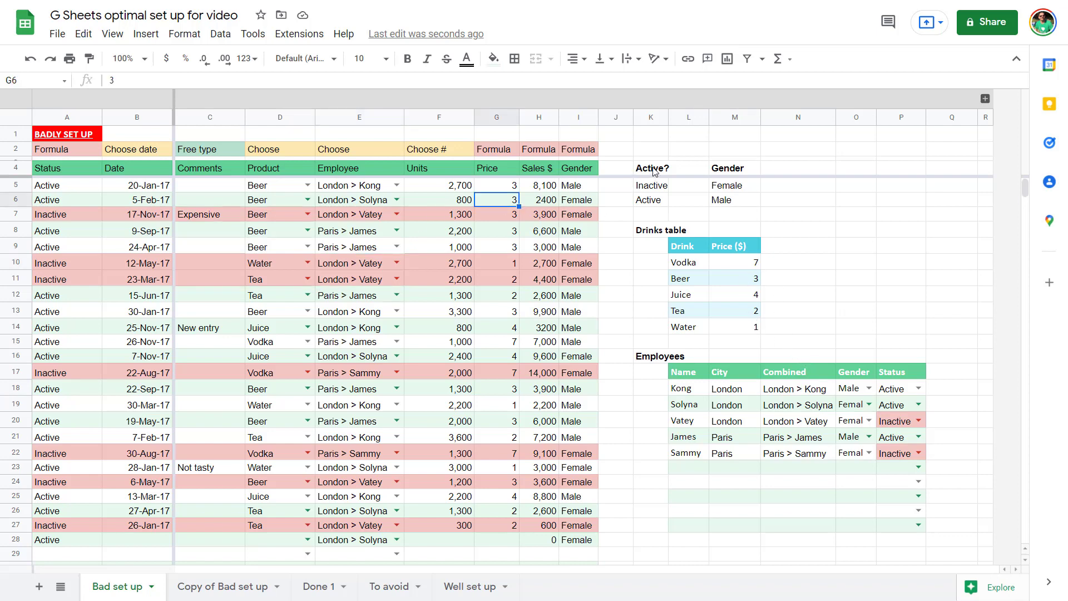
pyautogui.moveTo(641, 171); pyautogui.dragTo(651, 201)
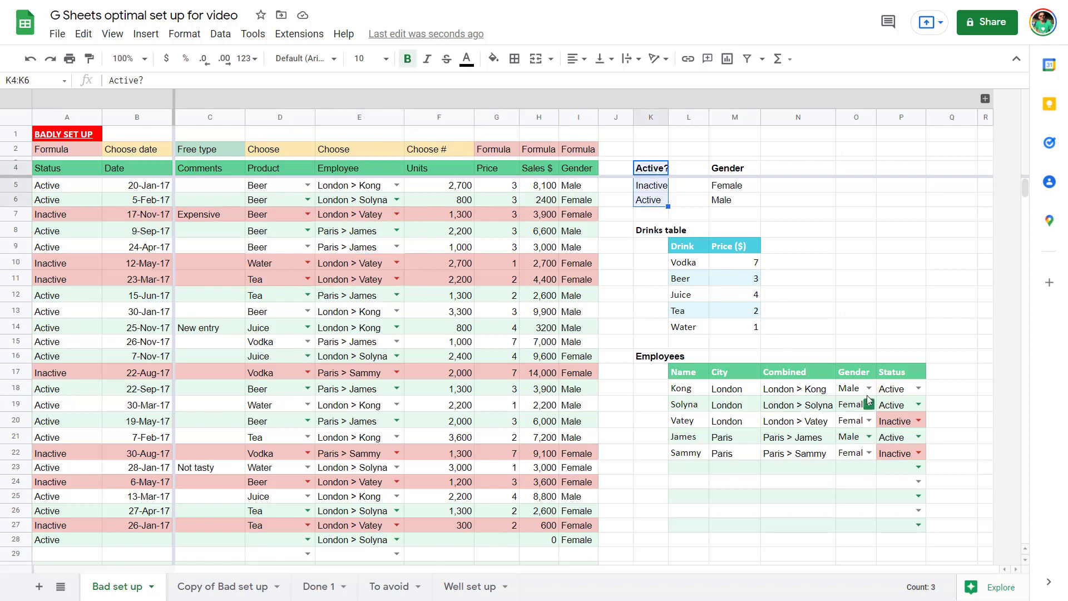
pyautogui.moveTo(856, 390); pyautogui.dragTo(902, 525)
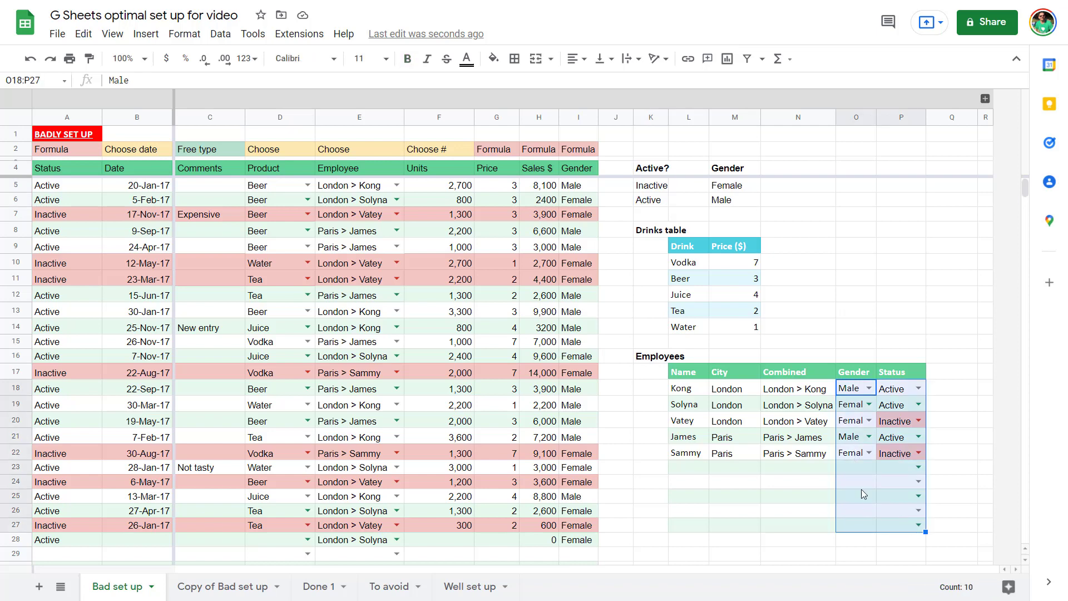
pyautogui.click(850, 392)
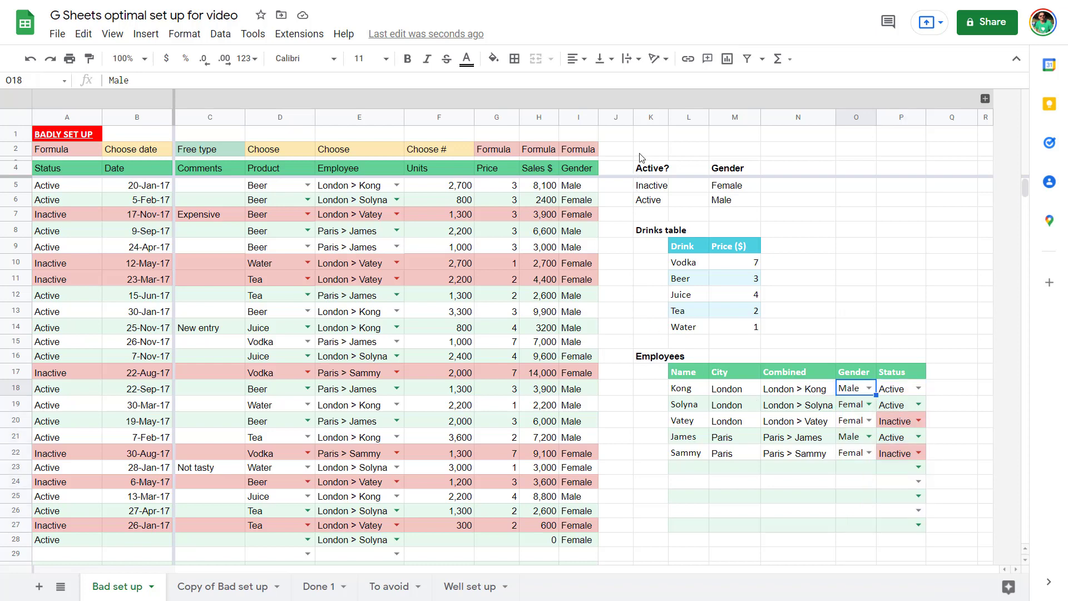
pyautogui.moveTo(643, 152); pyautogui.dragTo(1009, 560)
# - Protect the K2:R29 lookup range with warning-only edit permissions
pyautogui.click(221, 34)
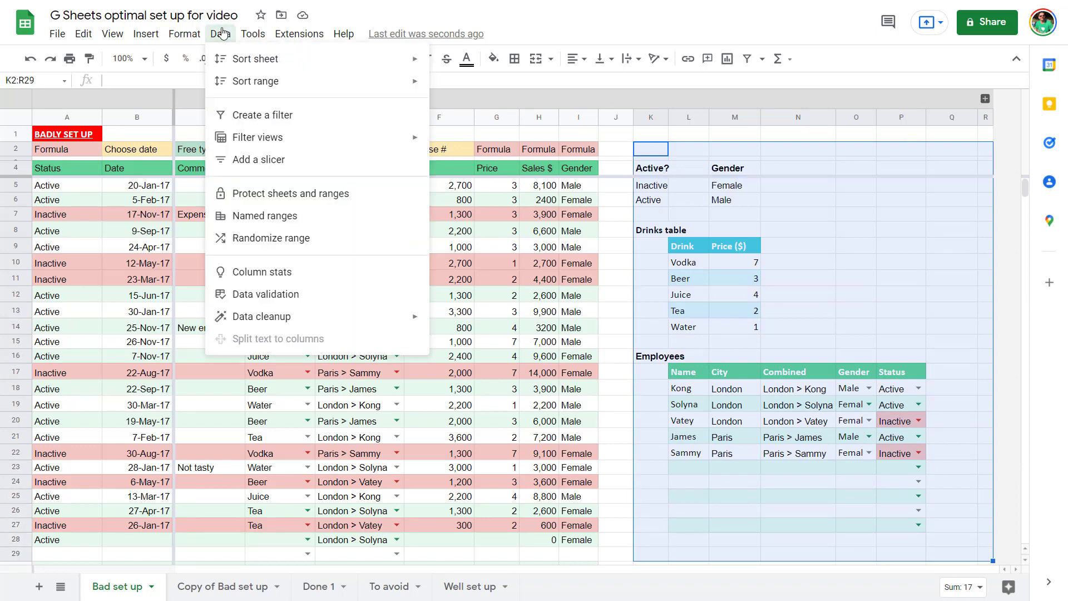
pyautogui.click(300, 193)
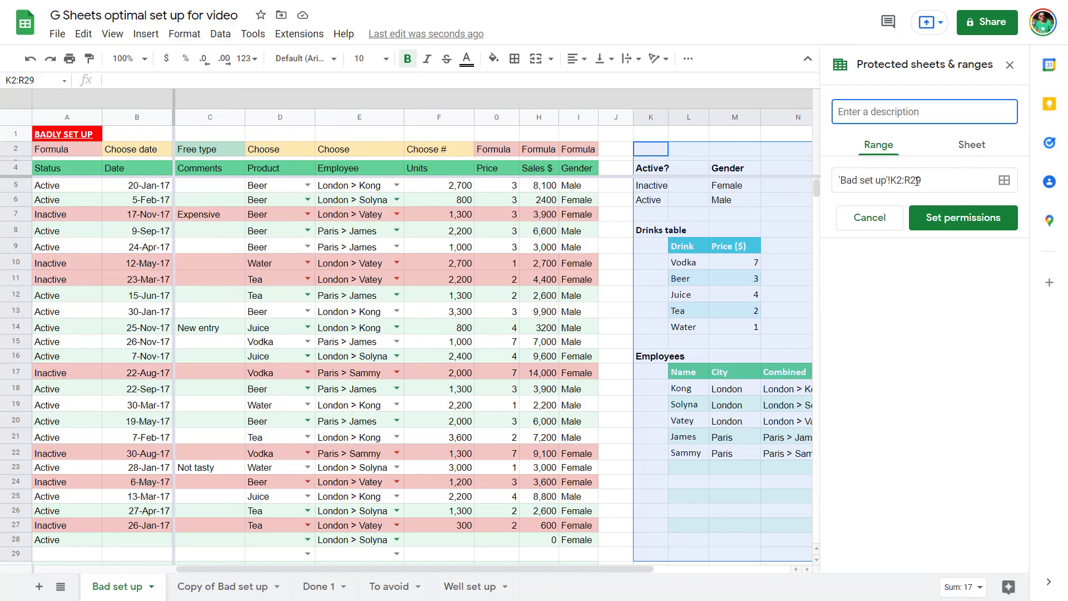
pyautogui.click(945, 177)
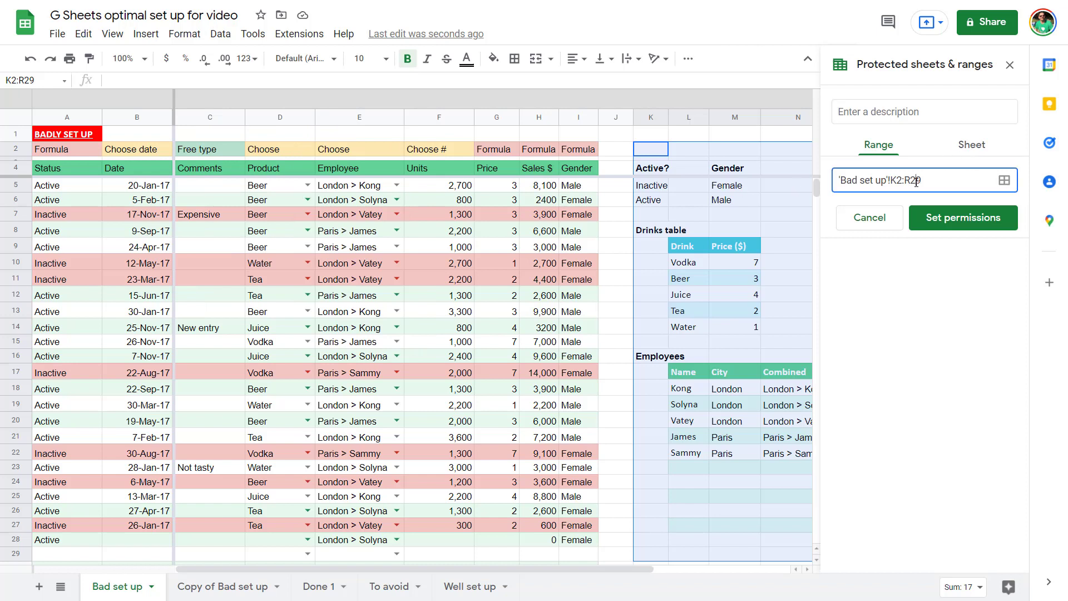
pyautogui.click(949, 219)
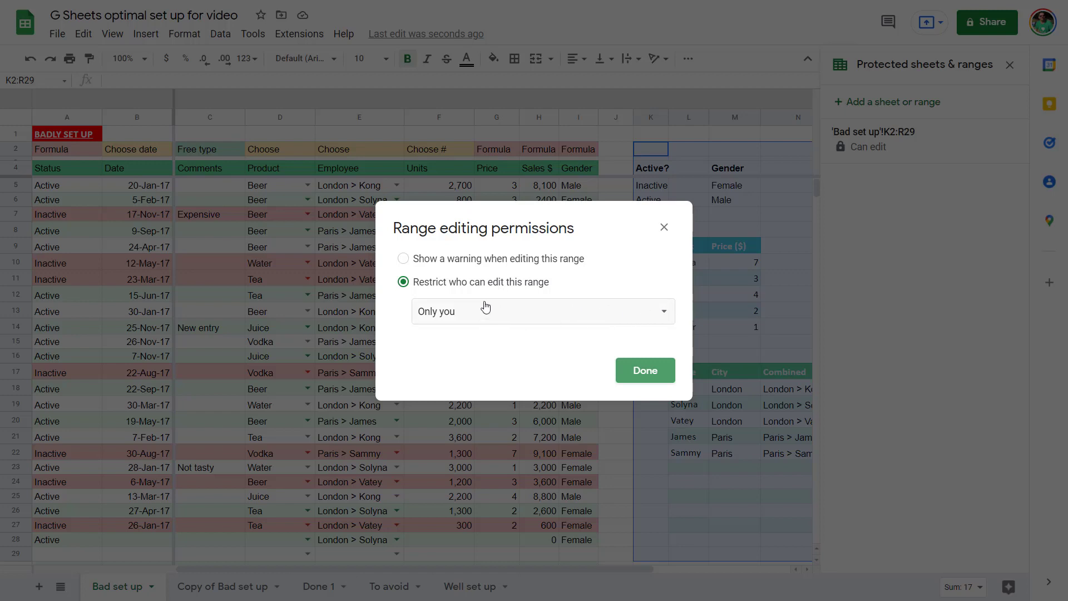
pyautogui.click(403, 259)
pyautogui.click(646, 371)
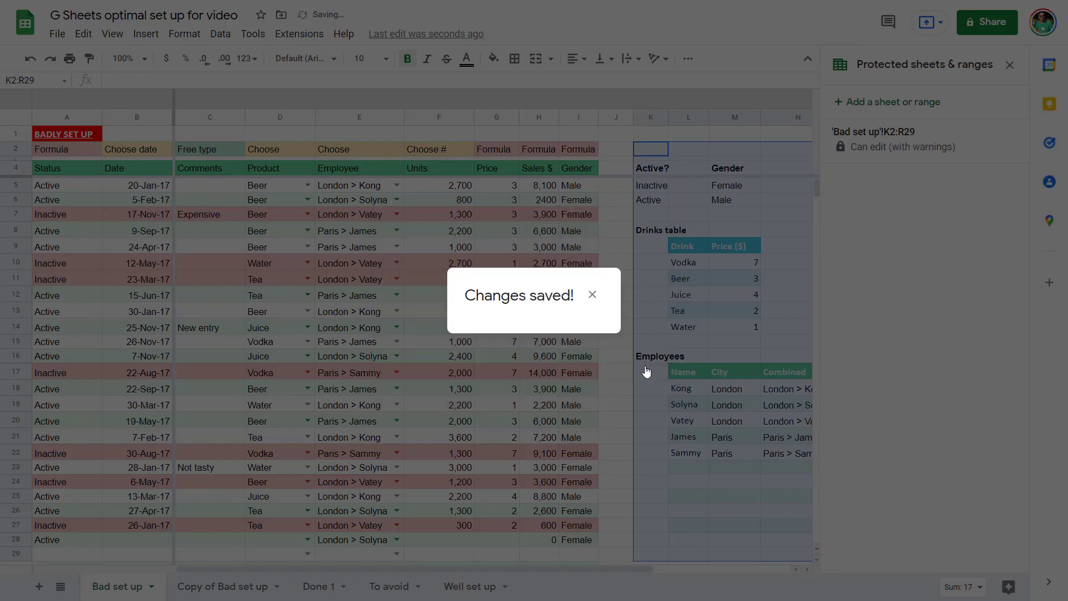
pyautogui.click(644, 338)
# - Test editing protected cells in column O, accepting then dismissing the protection warnings
pyautogui.click(856, 278)
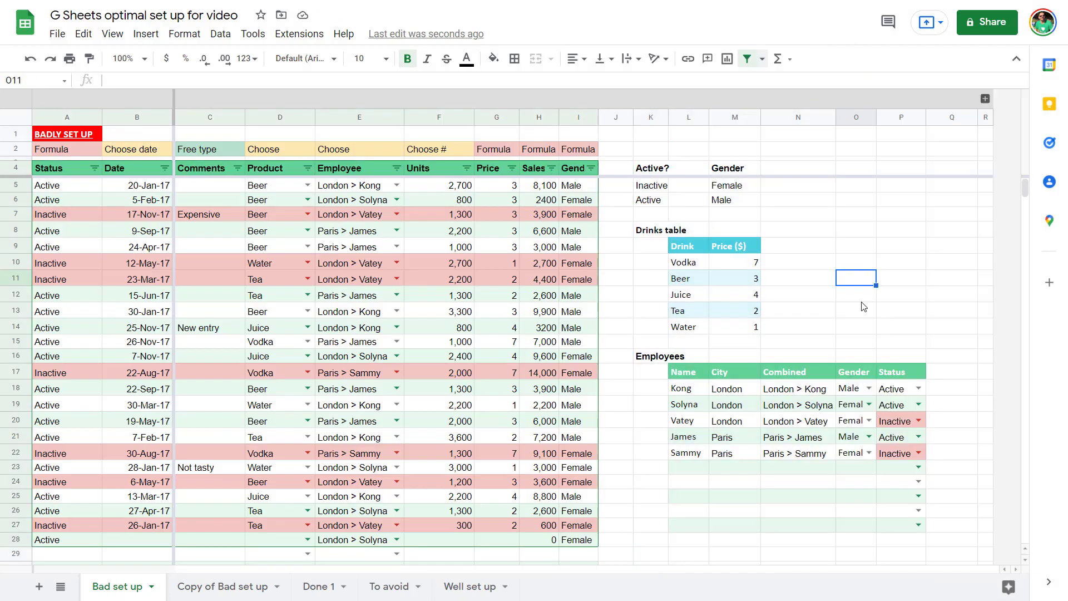
pyautogui.write('active')
pyautogui.press('Return')
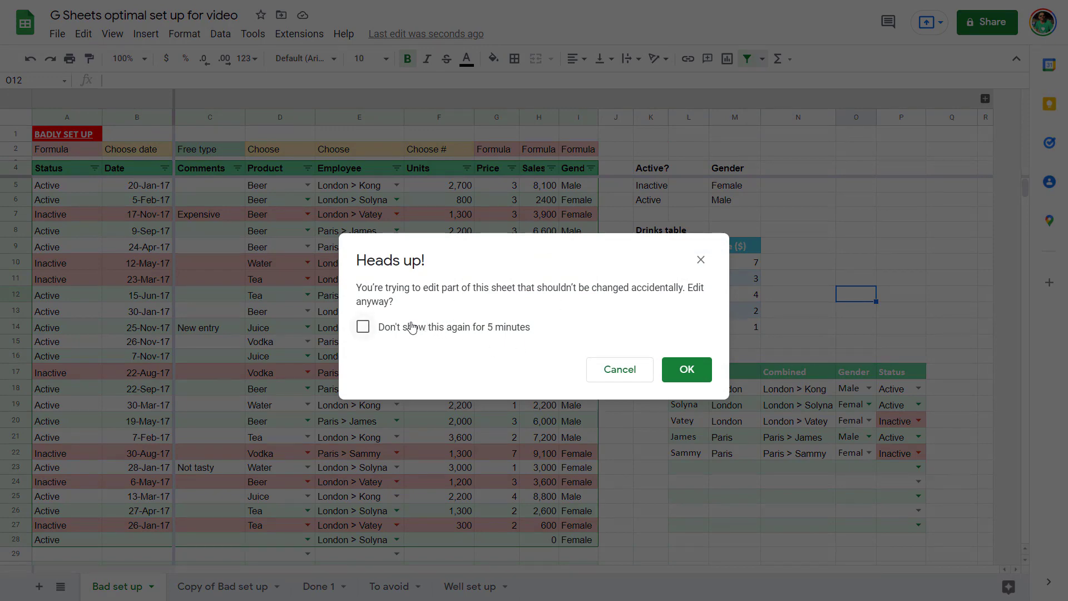
pyautogui.click(686, 370)
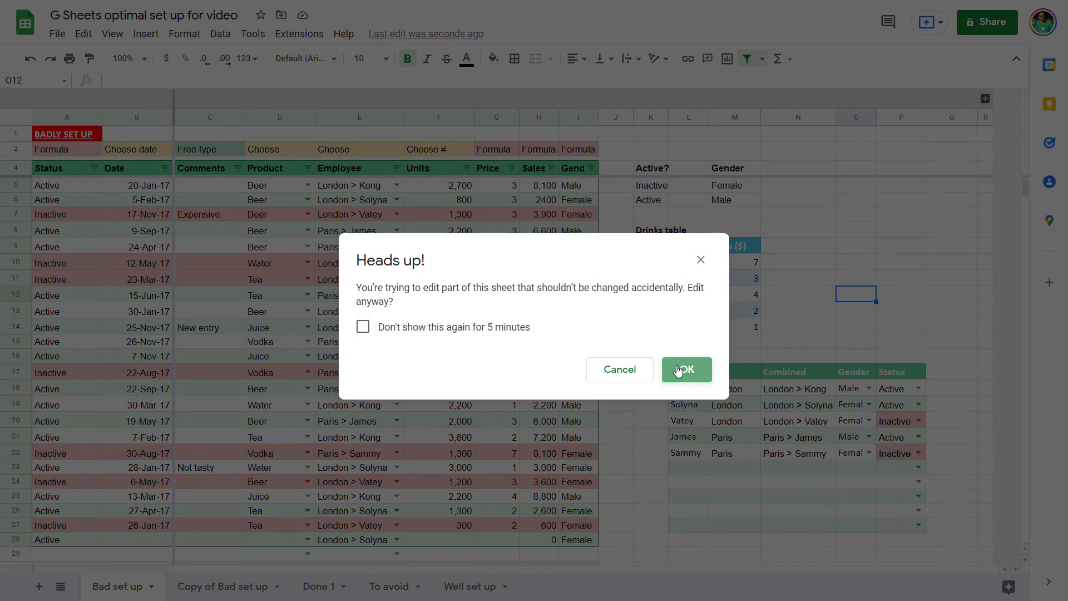
pyautogui.press('Down')
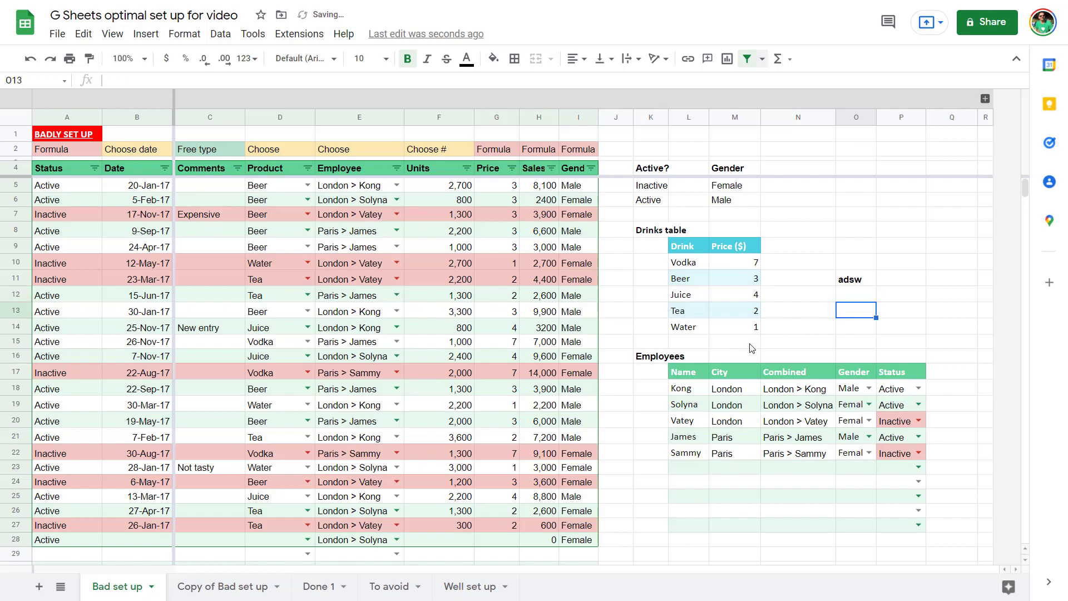
pyautogui.press('Delete')
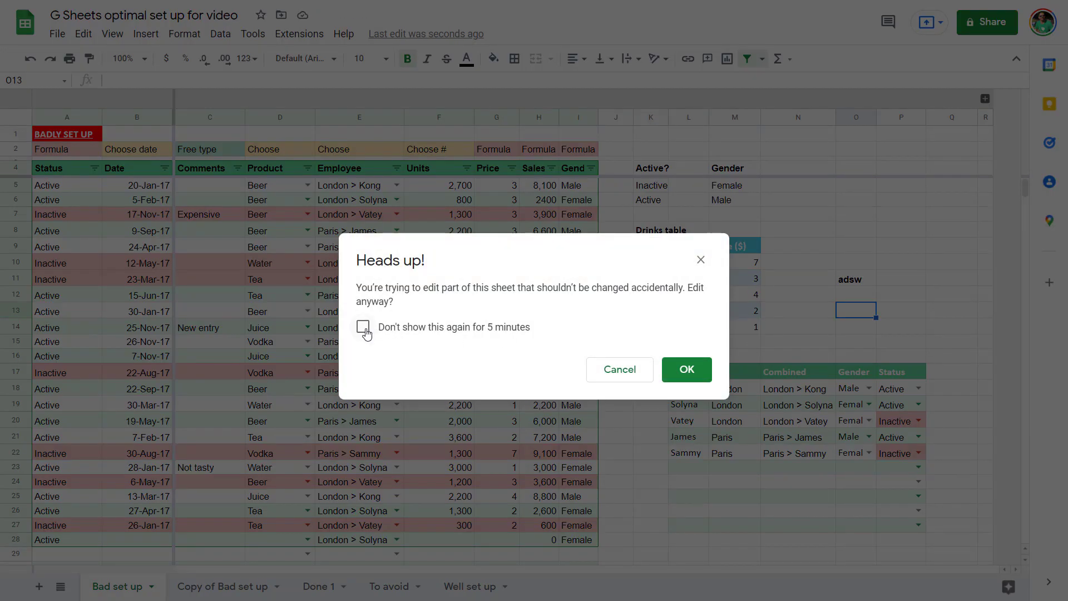
pyautogui.click(674, 369)
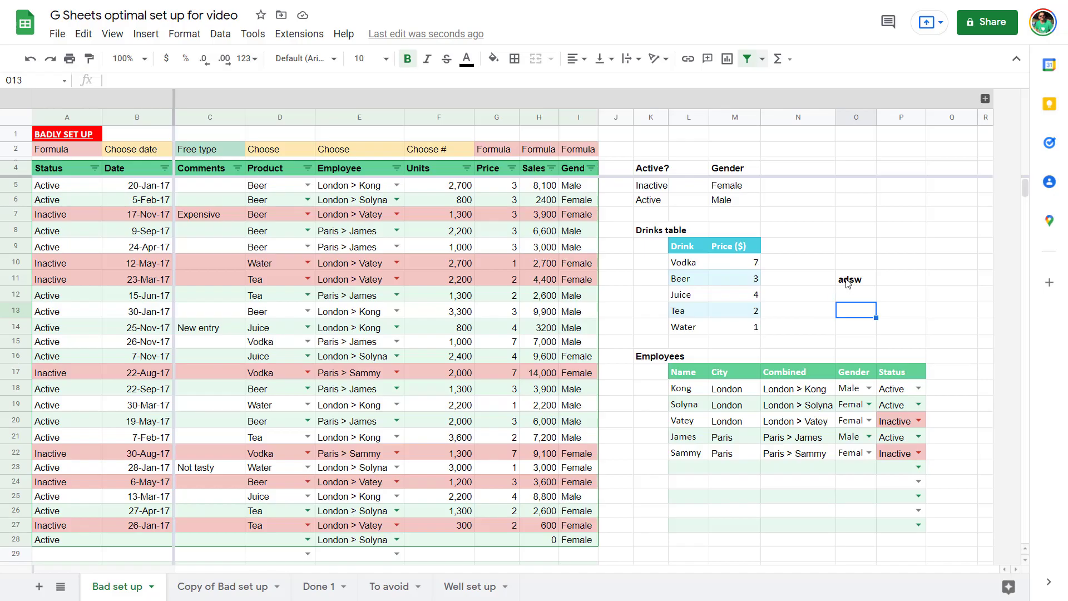
# - Type 'sadsa' in C12 and filter the Gender column to show only Male rows
pyautogui.click(213, 301)
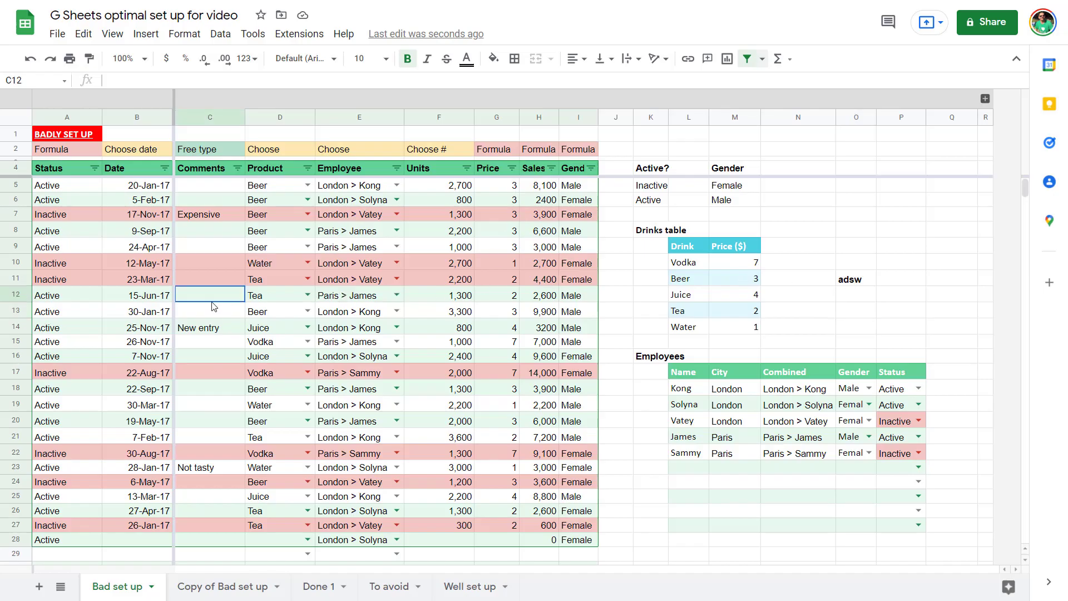
pyautogui.write('sadsa')
pyautogui.click(215, 359)
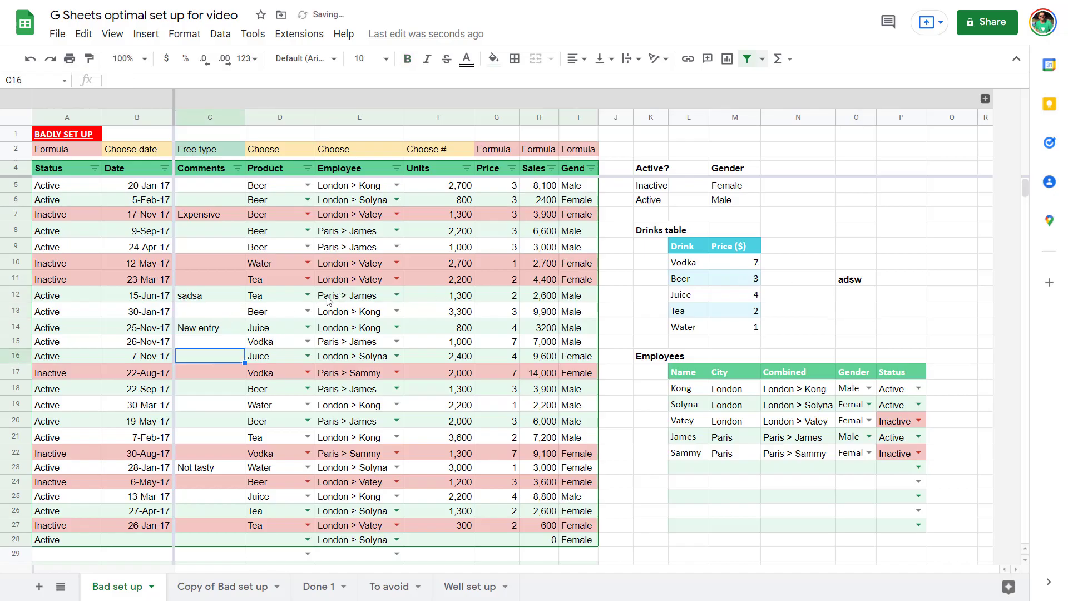
pyautogui.click(591, 169)
pyautogui.click(460, 399)
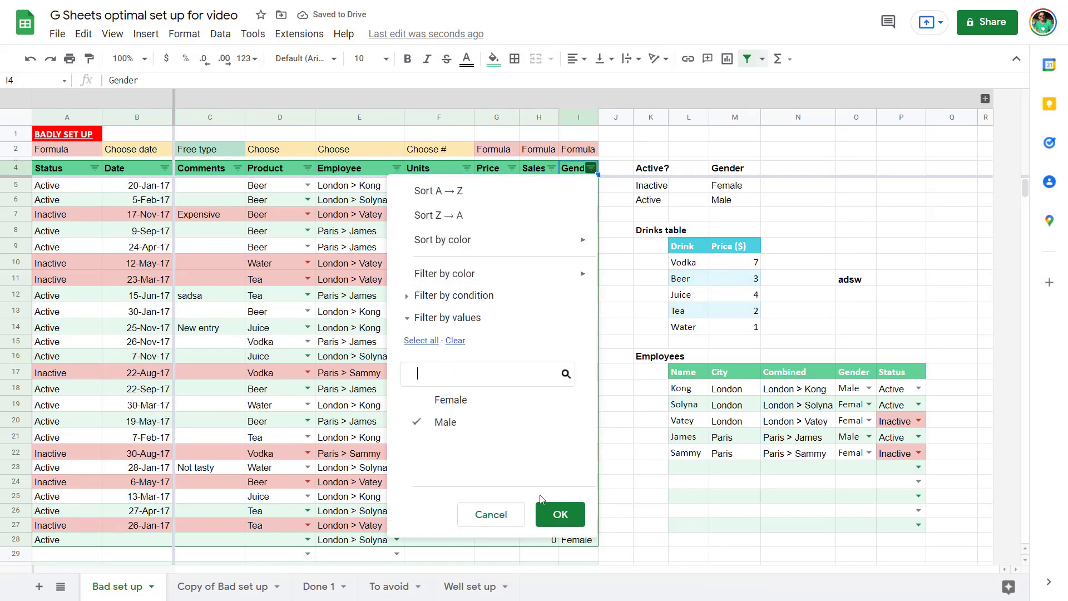
pyautogui.click(550, 511)
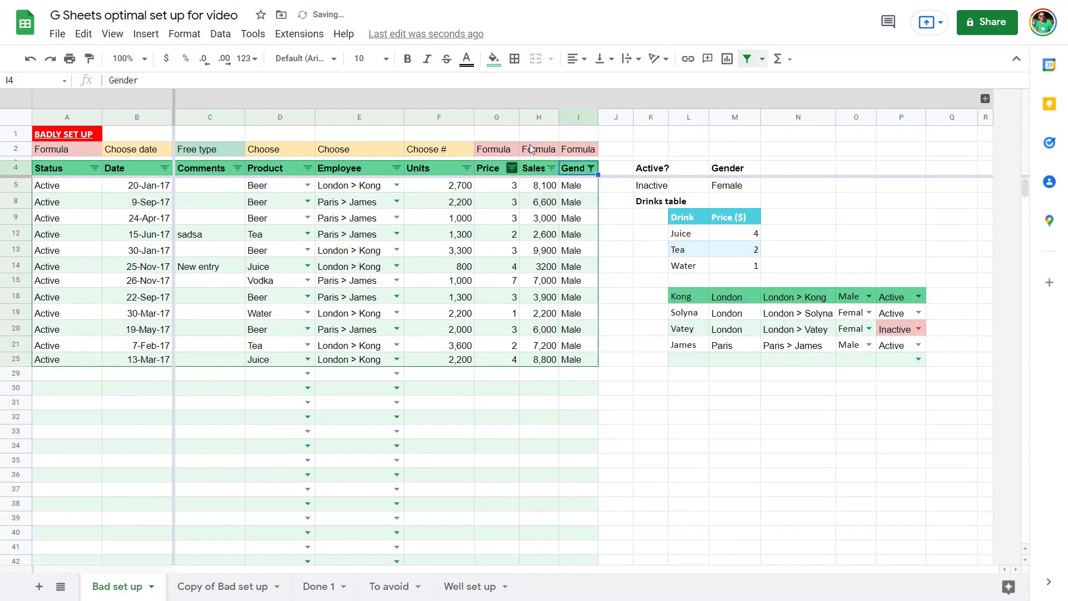
# - Clear the filter and group the Price and Sales $ columns G–H, testing the collapse toggle
pyautogui.click(747, 58)
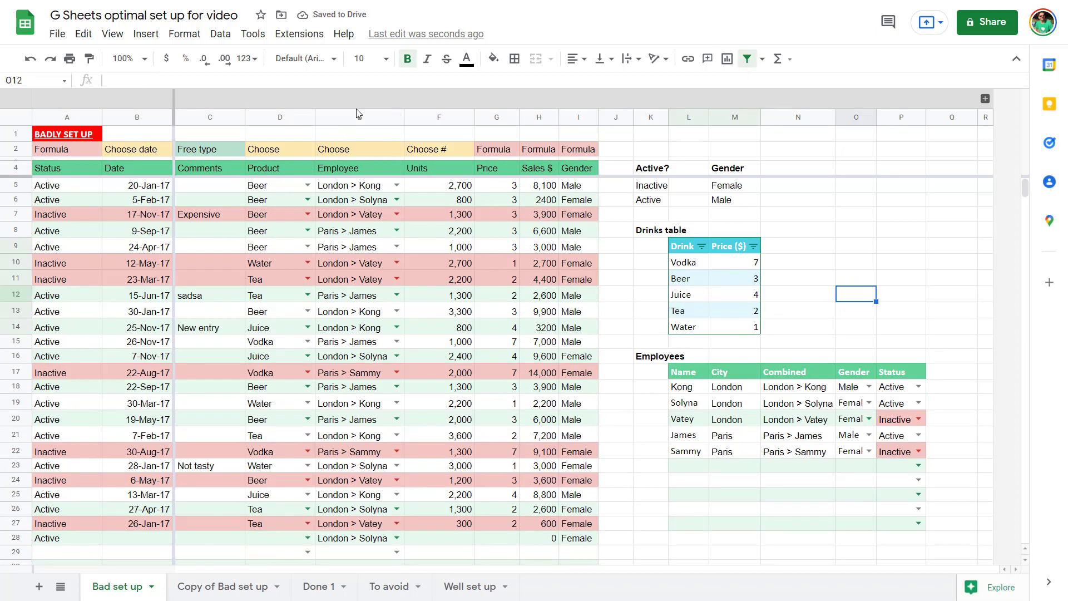
pyautogui.moveTo(504, 122); pyautogui.dragTo(538, 118)
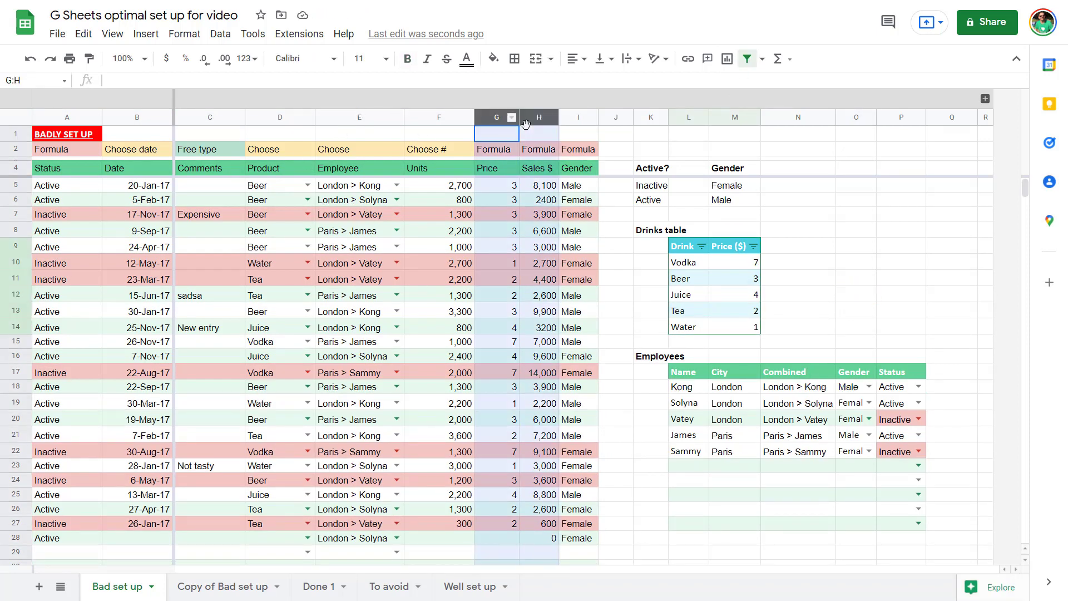
pyautogui.rightClick(512, 136)
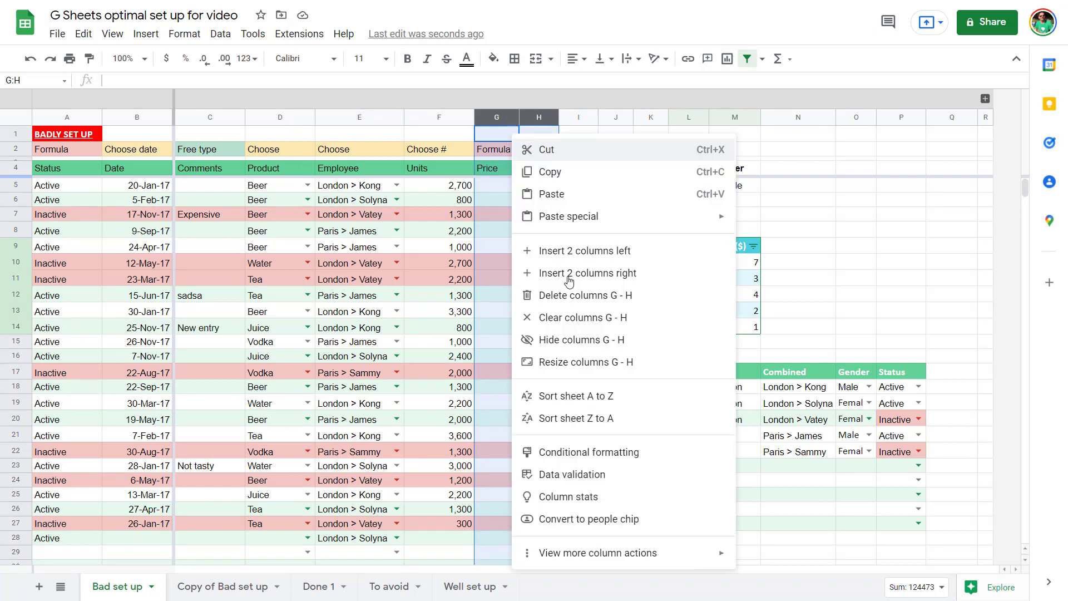
pyautogui.moveTo(604, 559)
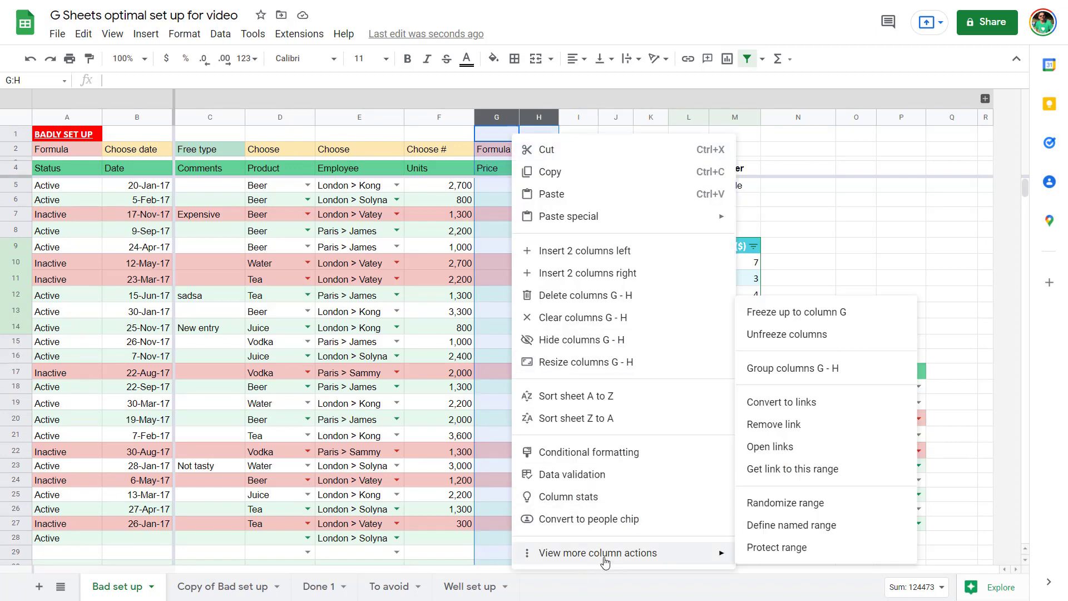
pyautogui.click(829, 367)
pyautogui.click(439, 99)
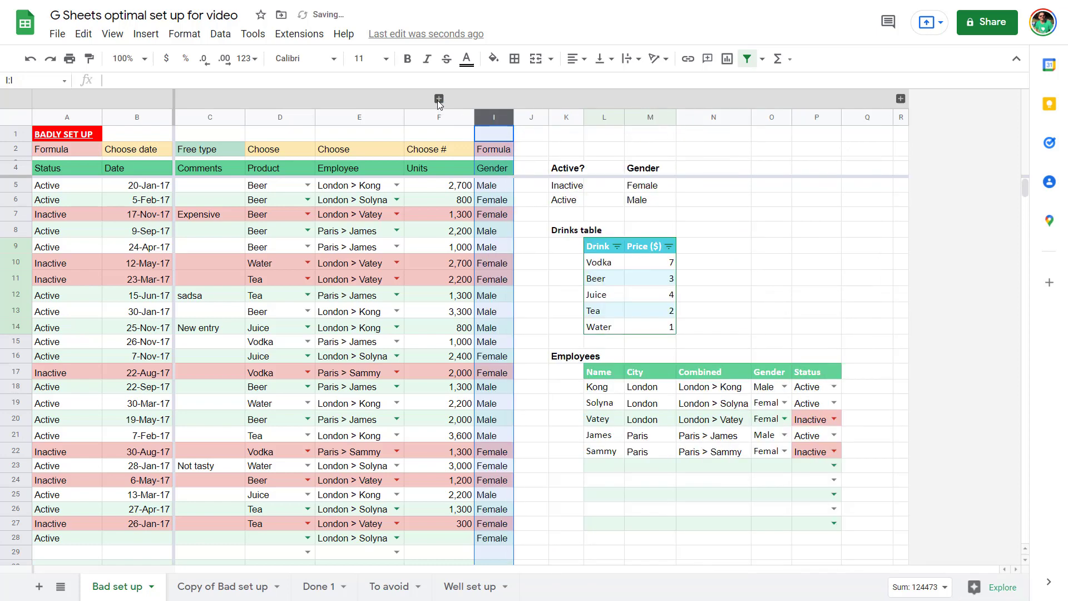
pyautogui.click(439, 99)
pyautogui.click(532, 256)
pyautogui.click(531, 328)
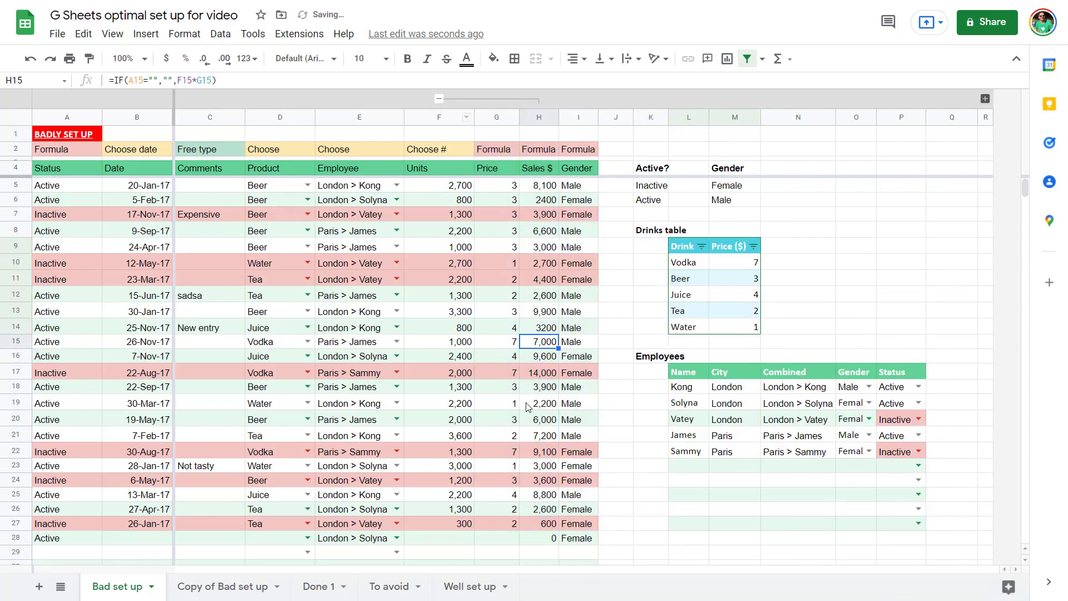
pyautogui.click(529, 418)
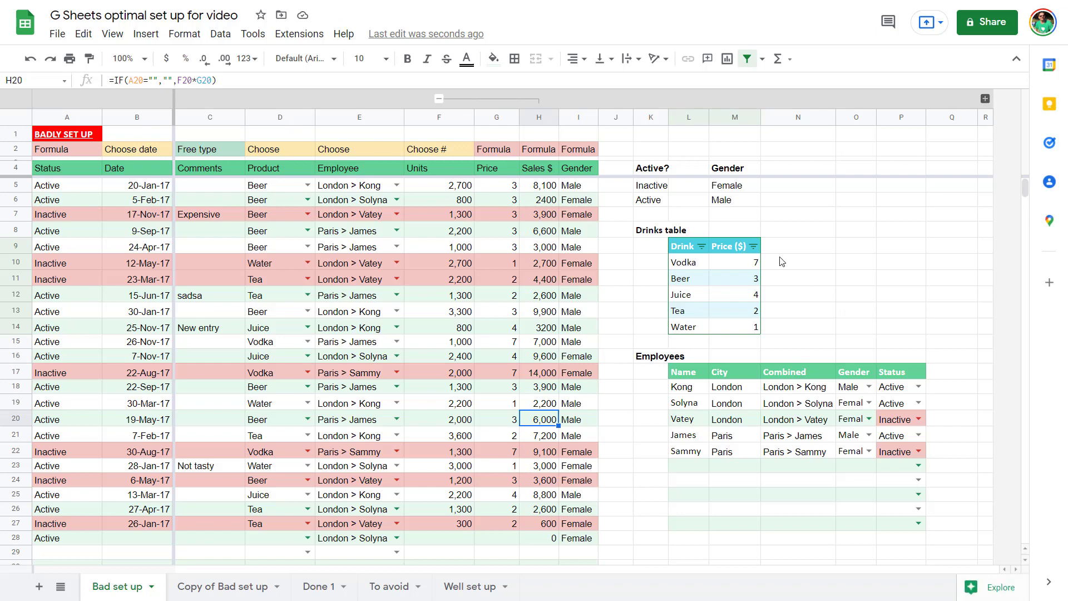
pyautogui.click(439, 100)
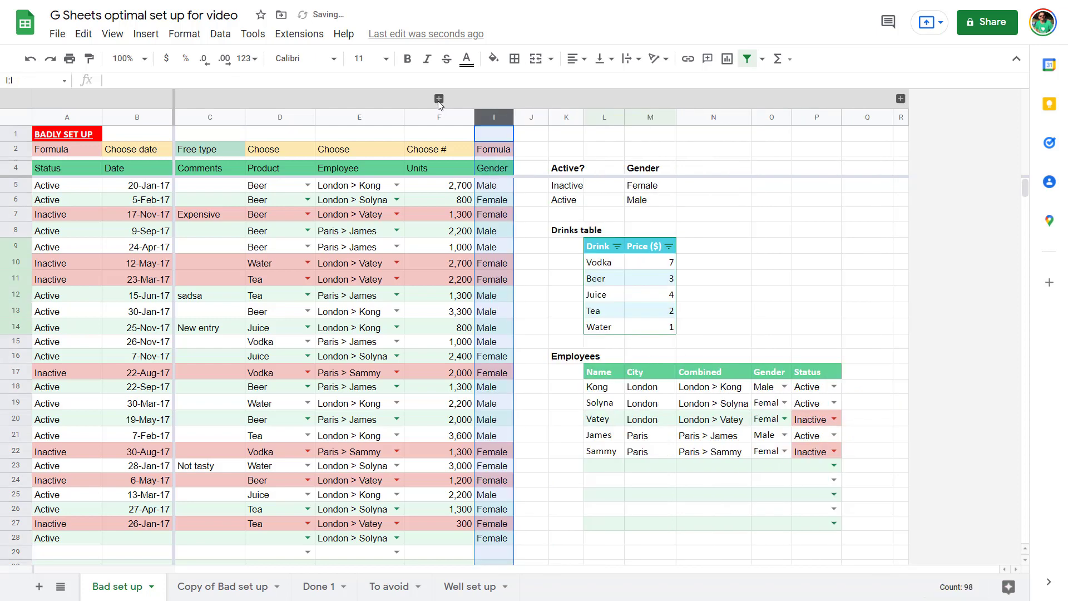
pyautogui.click(438, 100)
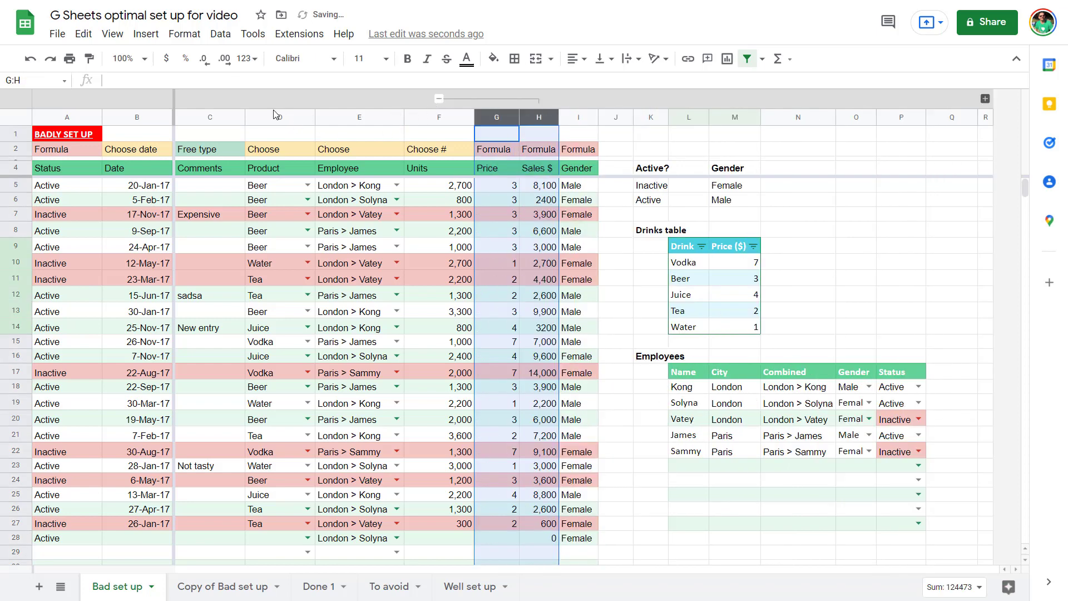
# - Group columns D–I around the G–H group and test its collapse toggle
pyautogui.moveTo(280, 124); pyautogui.dragTo(567, 135)
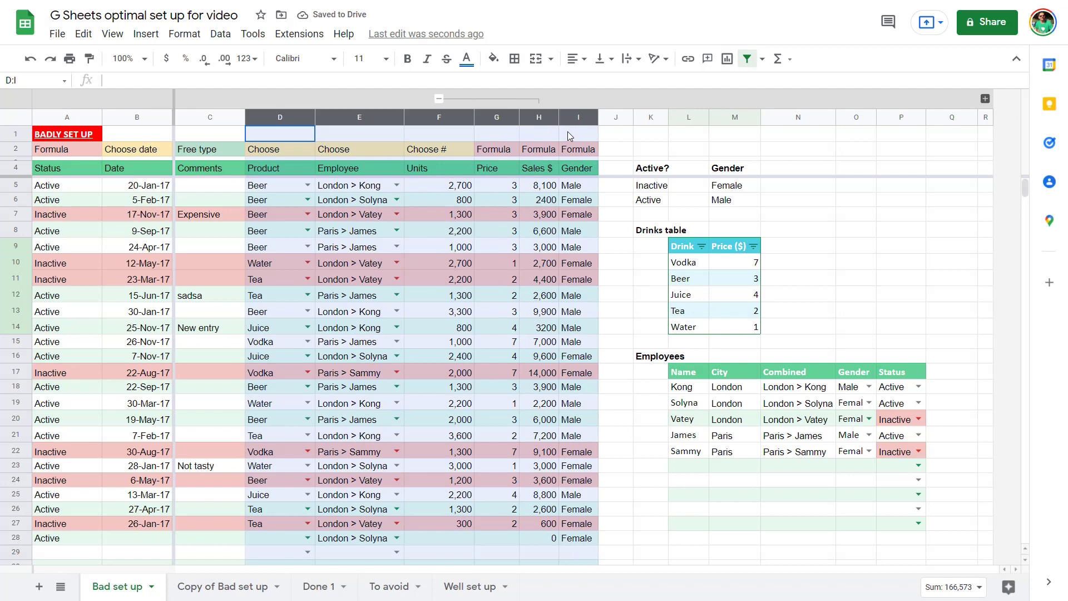
pyautogui.rightClick(475, 126)
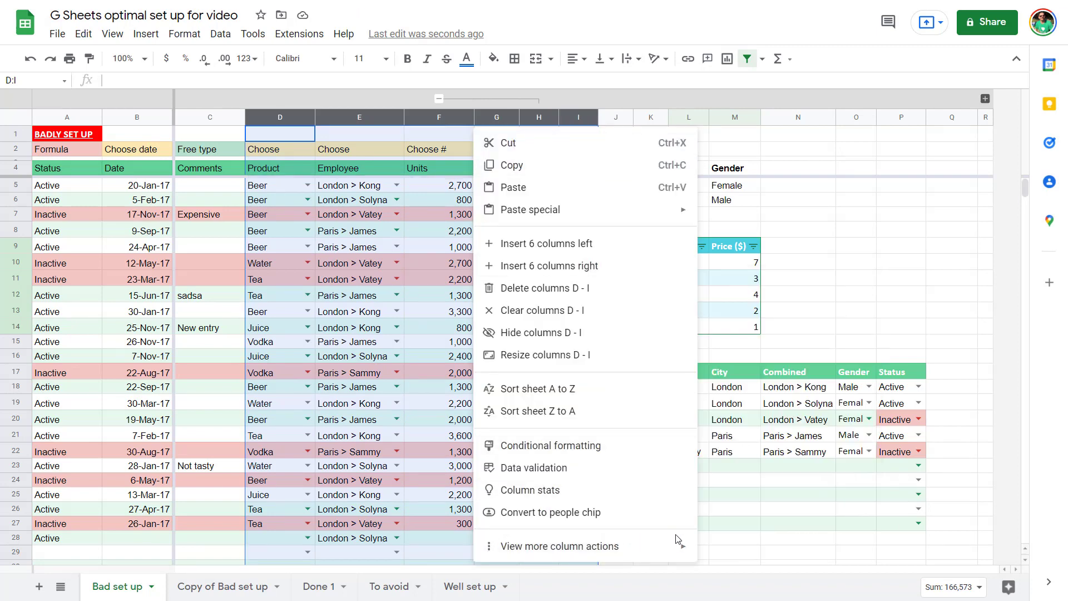
pyautogui.moveTo(668, 543)
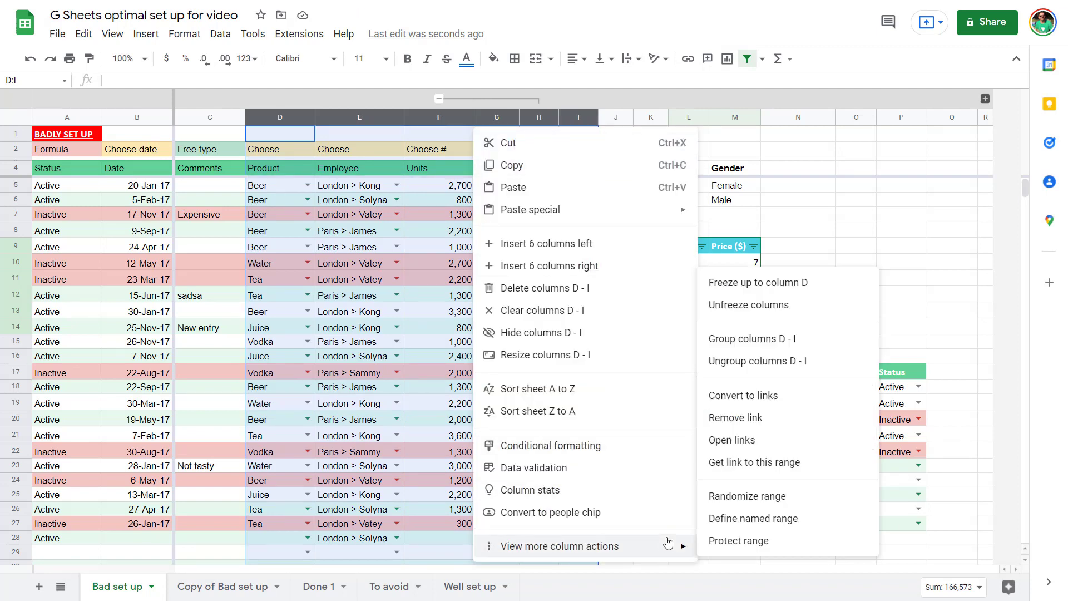
pyautogui.click(772, 339)
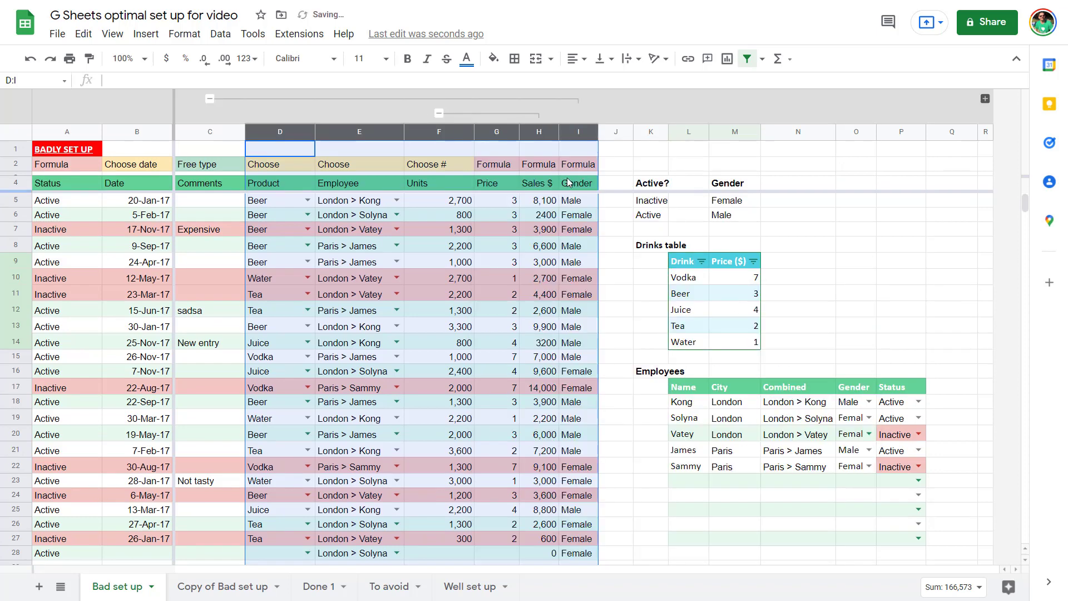
pyautogui.click(211, 100)
pyautogui.click(210, 100)
pyautogui.rightClick(209, 99)
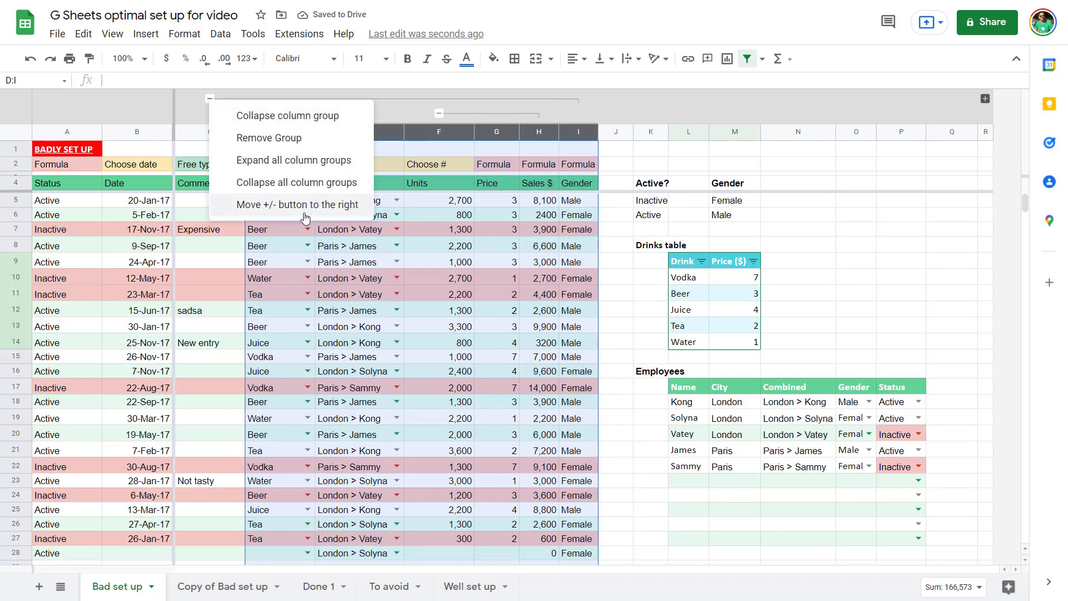
# - Enter =SUM(F5:F108) in F1 to total the Units column at 42,100
pyautogui.click(438, 345)
pyautogui.click(856, 261)
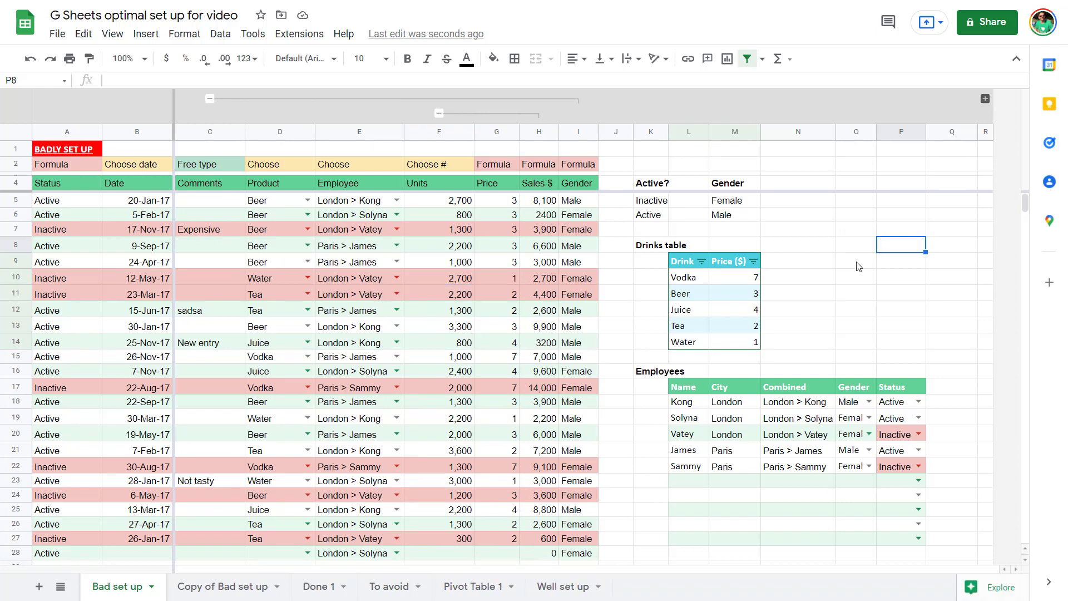
pyautogui.click(444, 154)
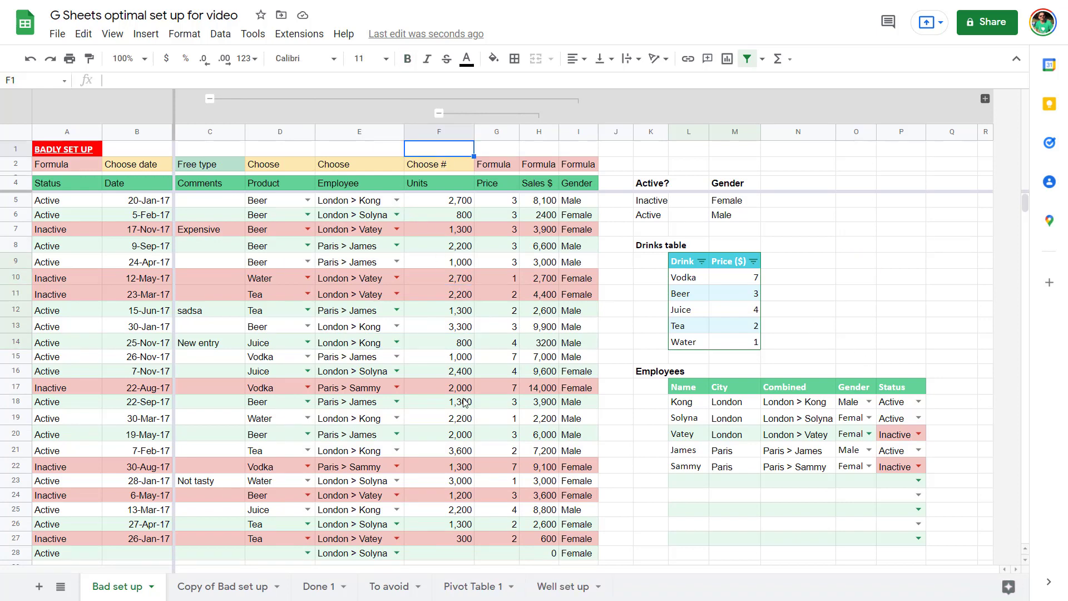
pyautogui.scroll(-13, 465, 401)
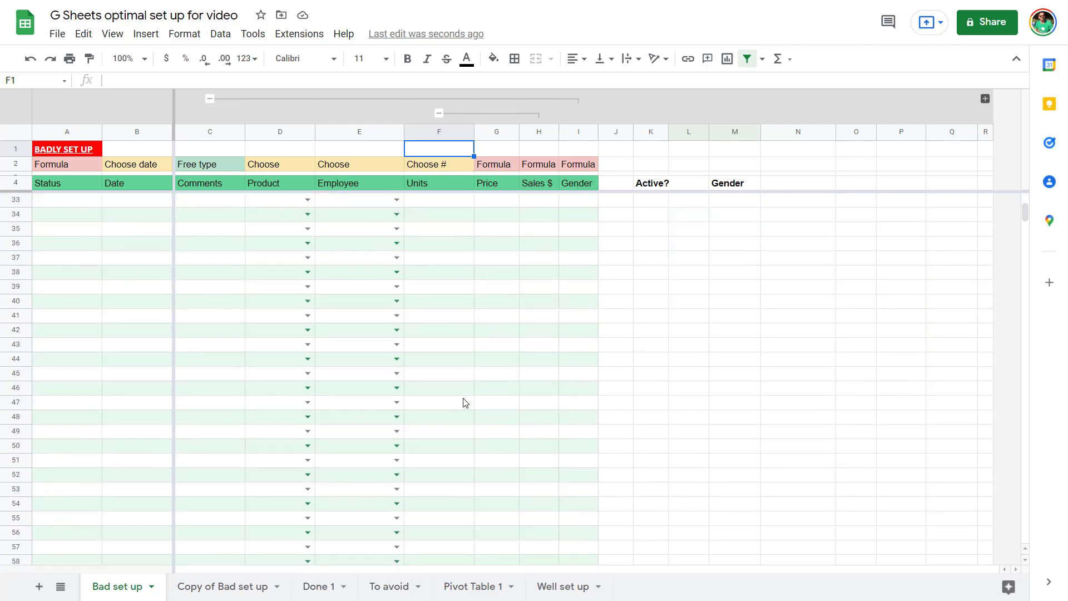
pyautogui.scroll(13, 465, 401)
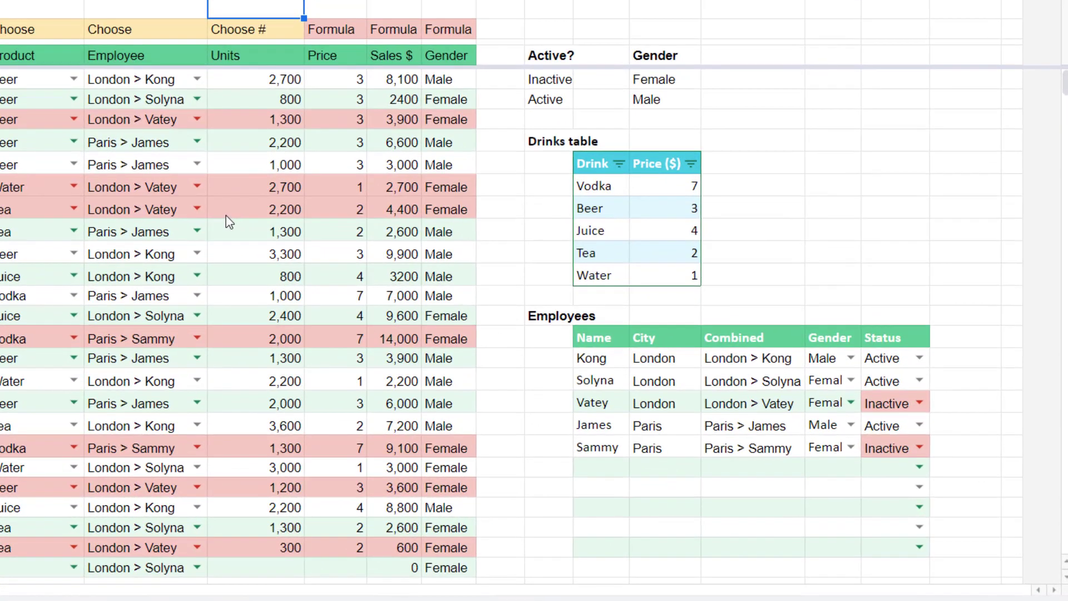
pyautogui.write('=sum')
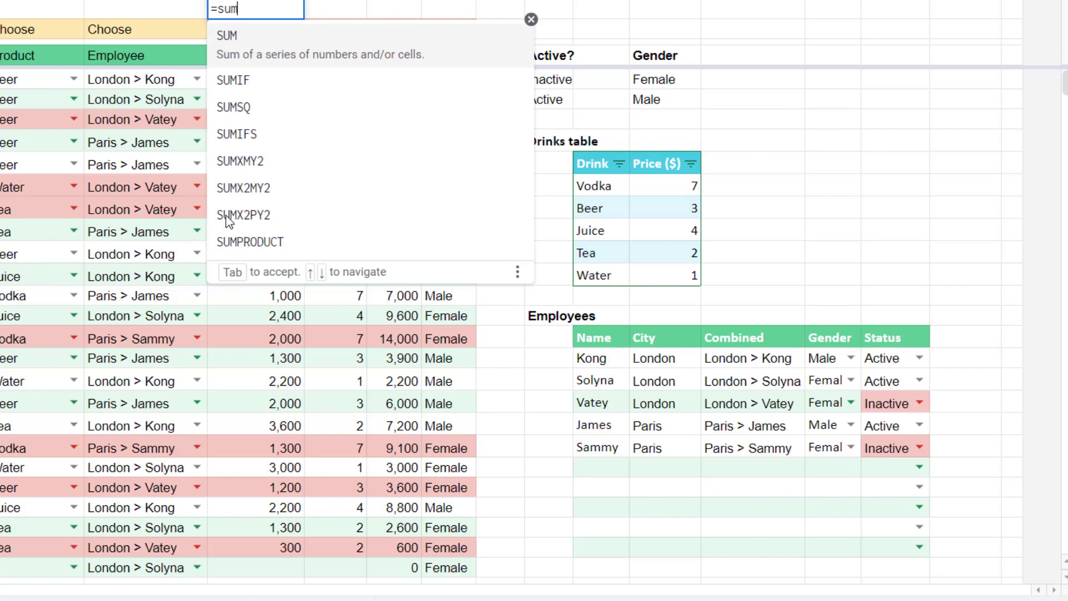
pyautogui.press('Tab')
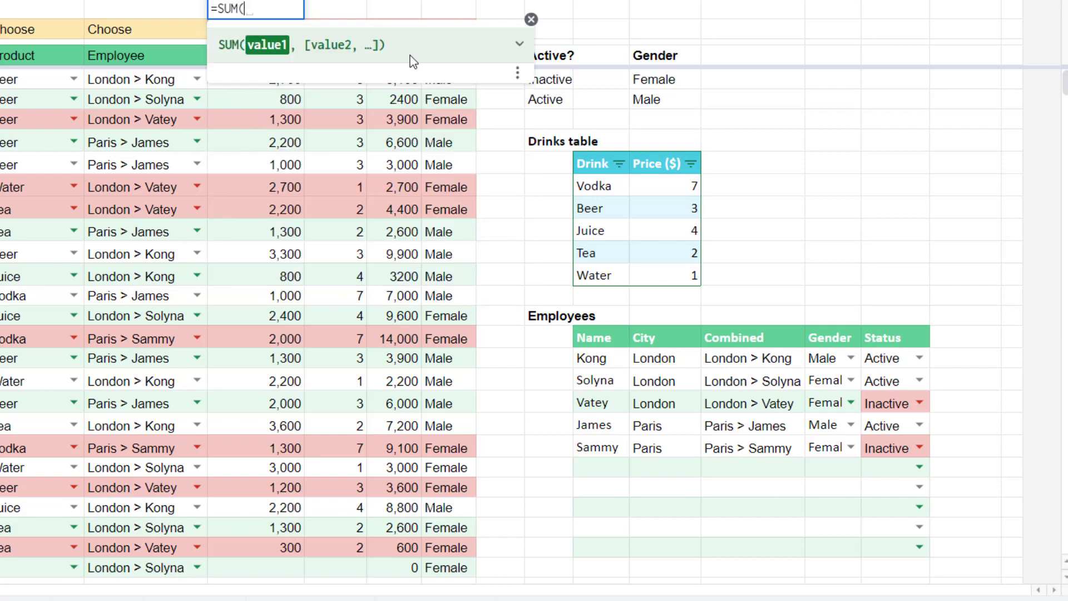
pyautogui.click(532, 20)
pyautogui.moveTo(281, 80); pyautogui.dragTo(263, 265)
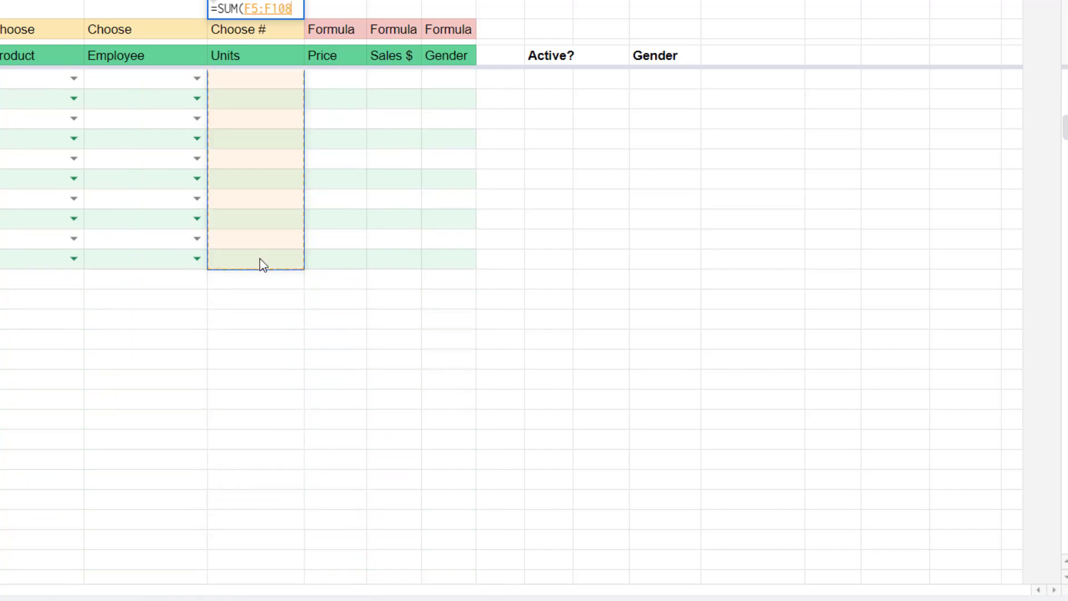
pyautogui.press('Return')
pyautogui.press('Up')
pyautogui.press('Down')
pyautogui.press('Down')
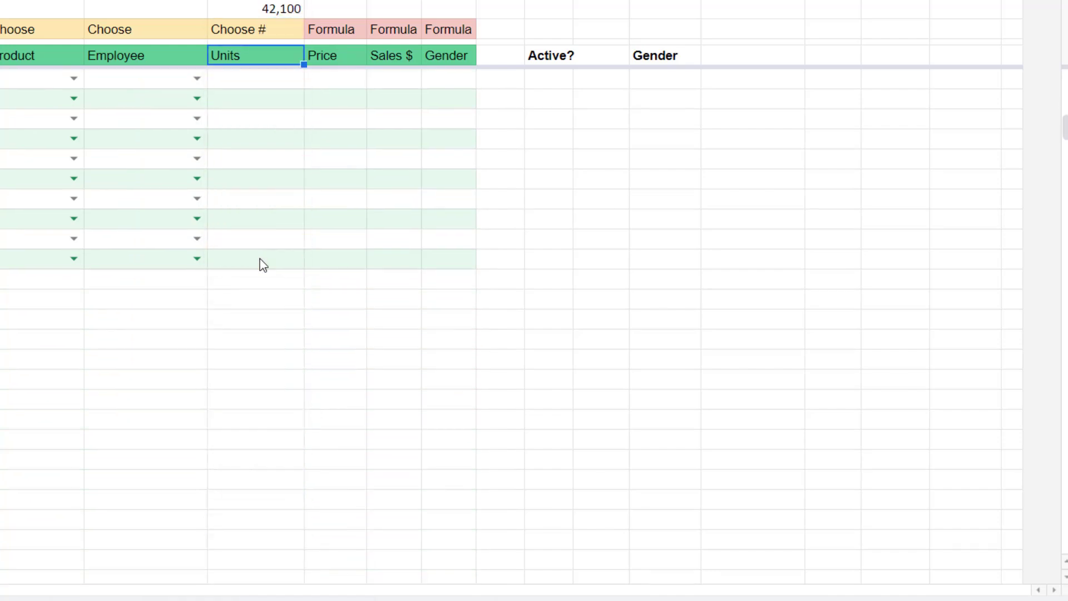
pyautogui.scroll(20, 260, 265)
pyautogui.press('Up')
pyautogui.press('Up')
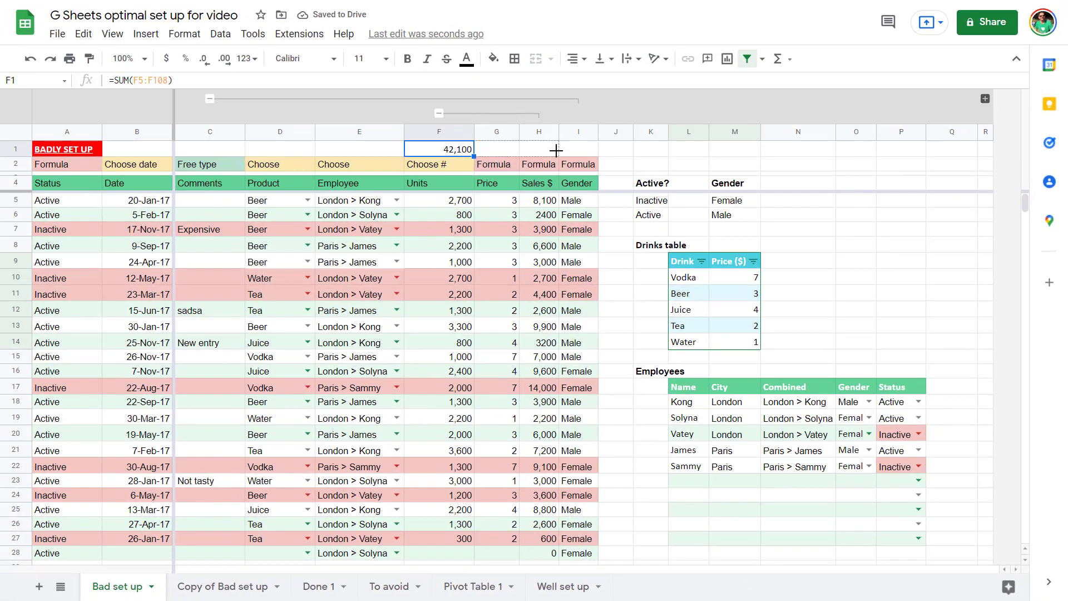
pyautogui.click(388, 586)
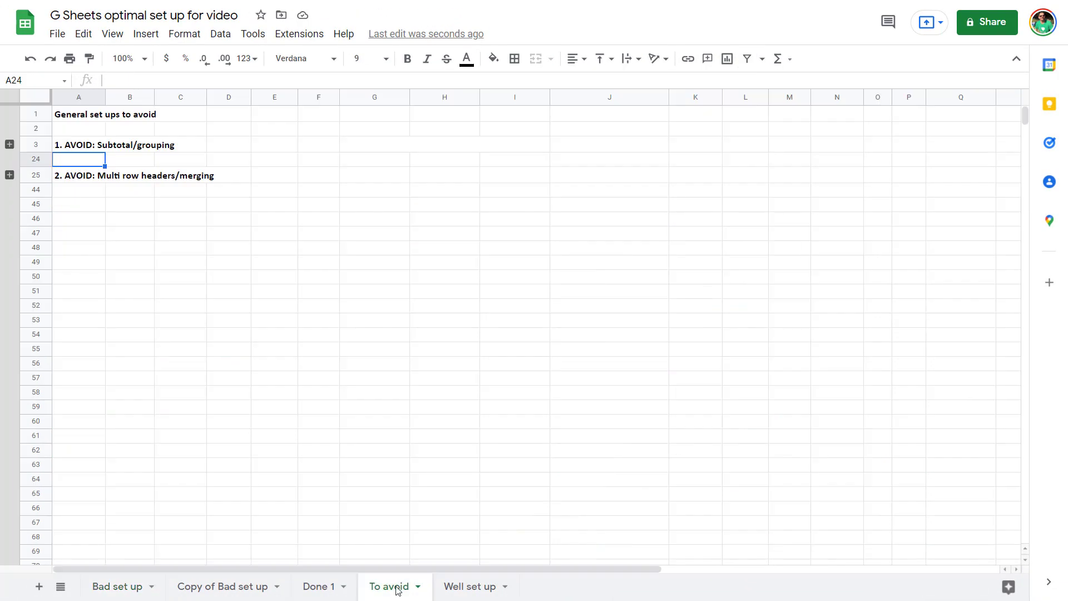
pyautogui.click(9, 145)
pyautogui.click(125, 210)
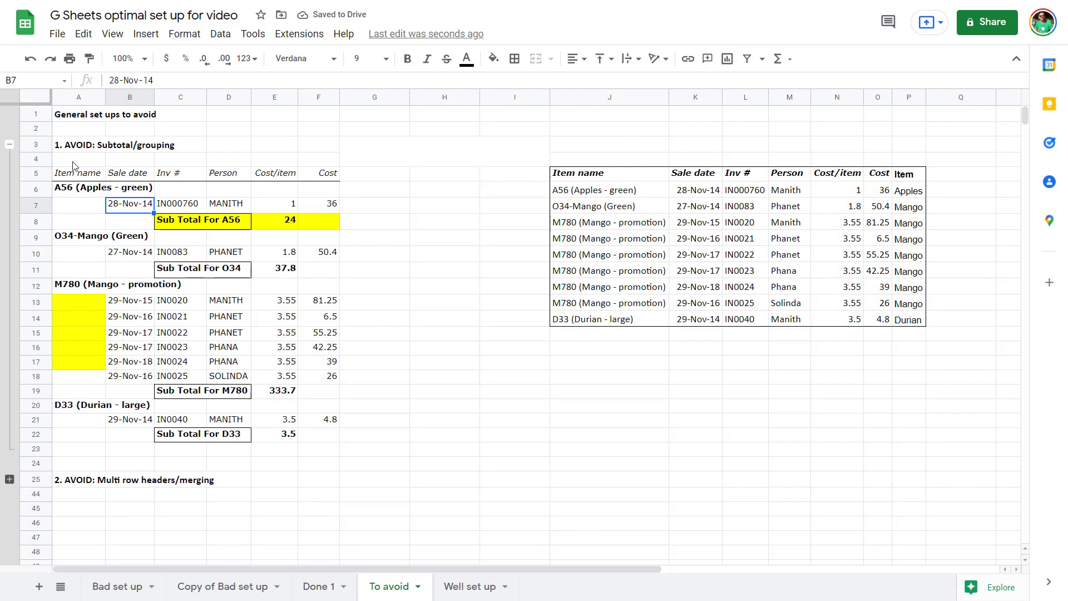
pyautogui.click(85, 191)
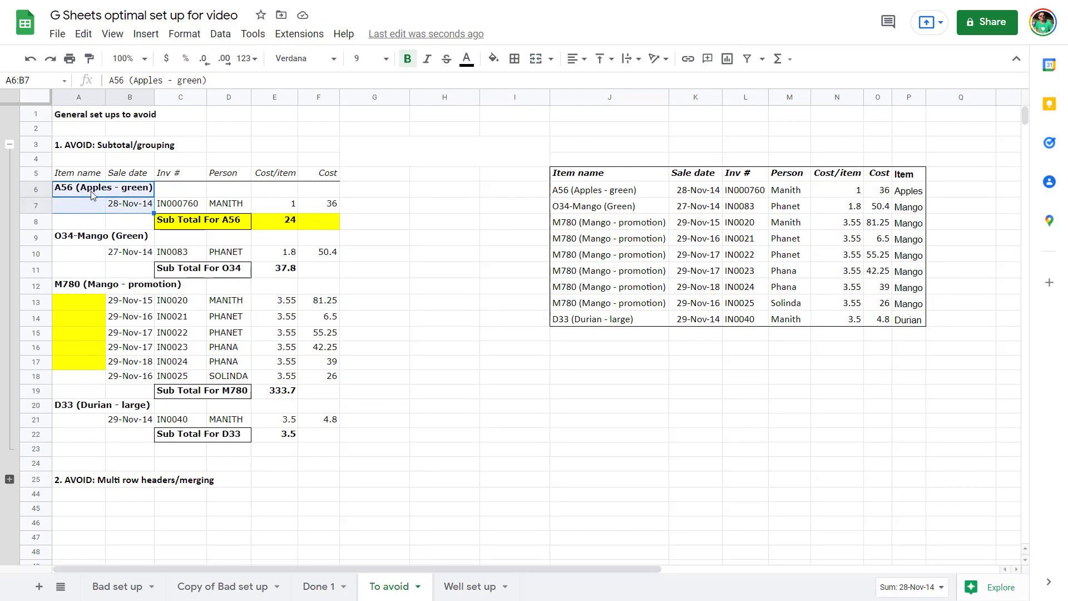
pyautogui.click(148, 307)
pyautogui.moveTo(199, 396); pyautogui.dragTo(332, 384)
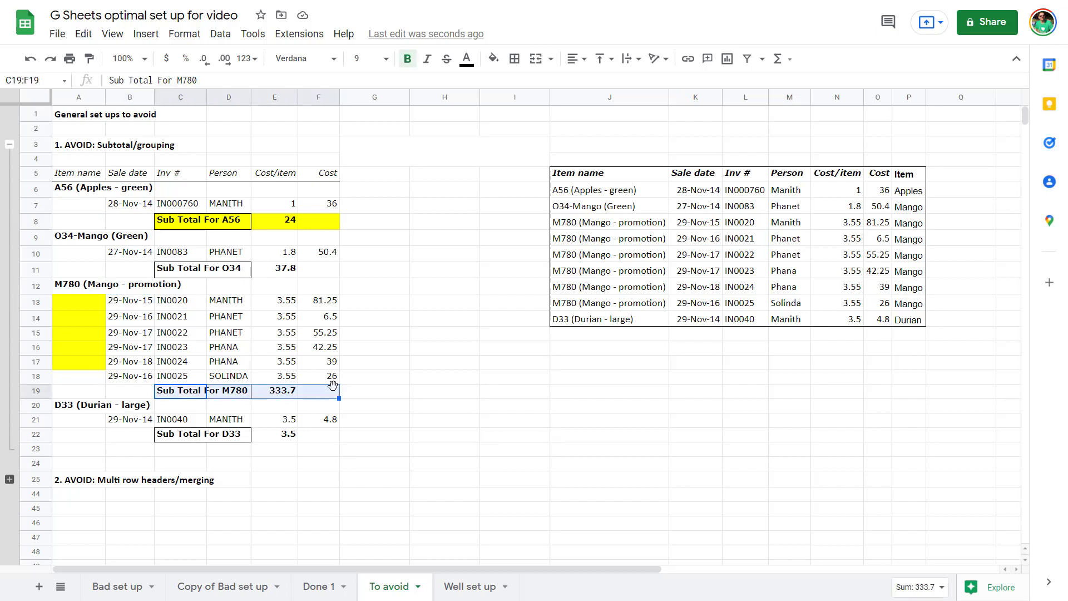
pyautogui.click(40, 391)
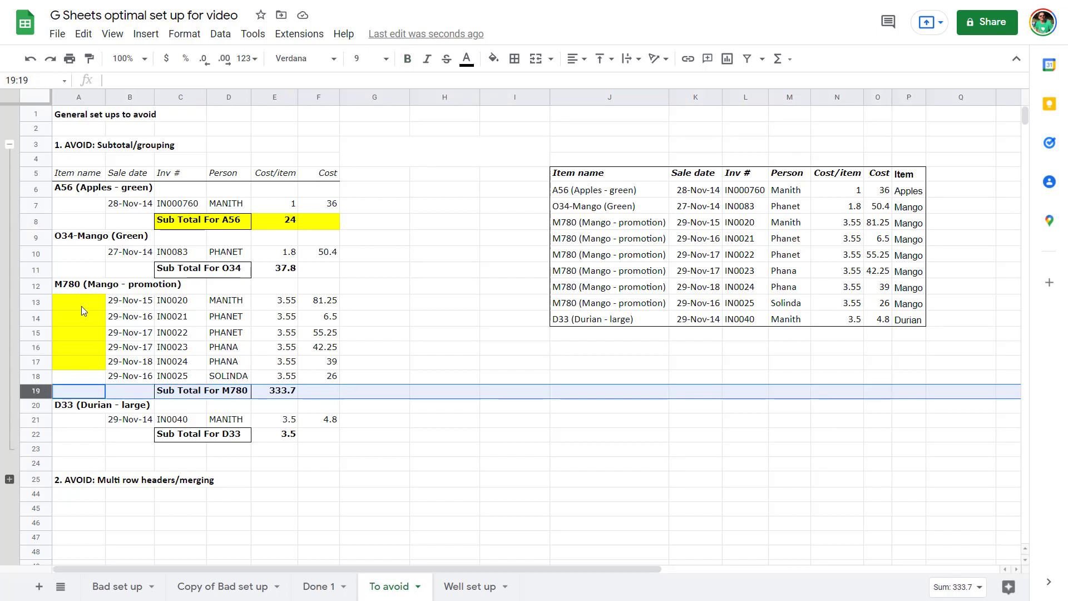
pyautogui.click(81, 306)
pyautogui.click(89, 333)
pyautogui.click(89, 363)
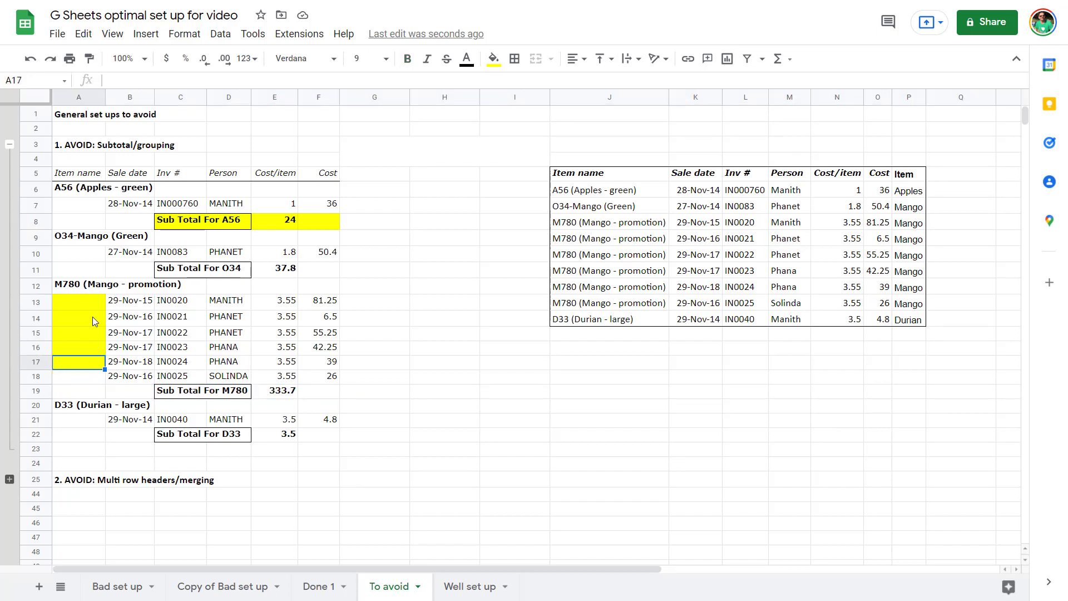
pyautogui.click(94, 302)
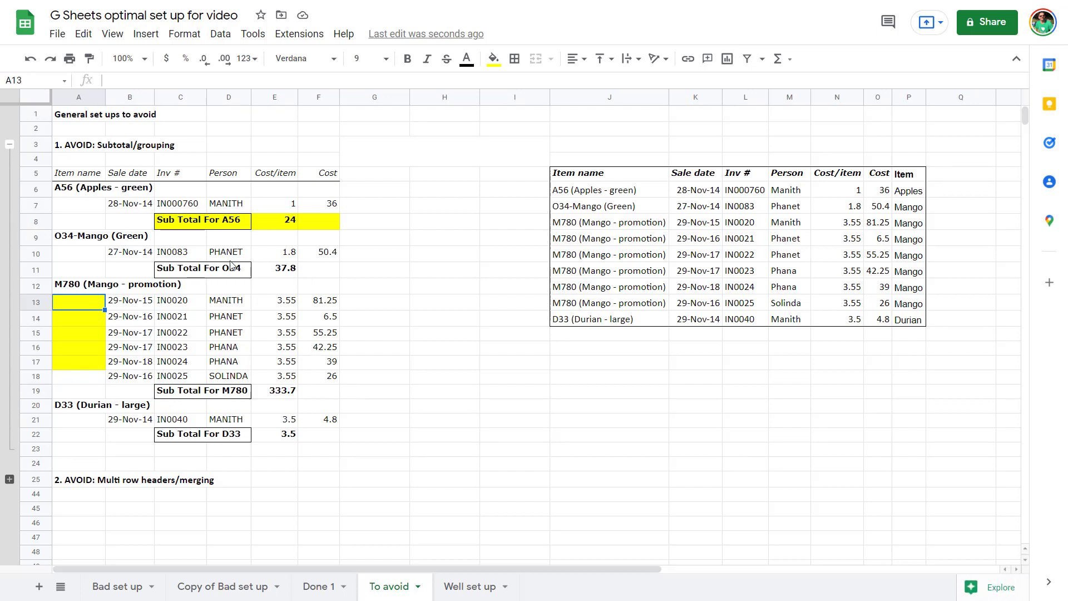
pyautogui.click(94, 332)
pyautogui.click(95, 348)
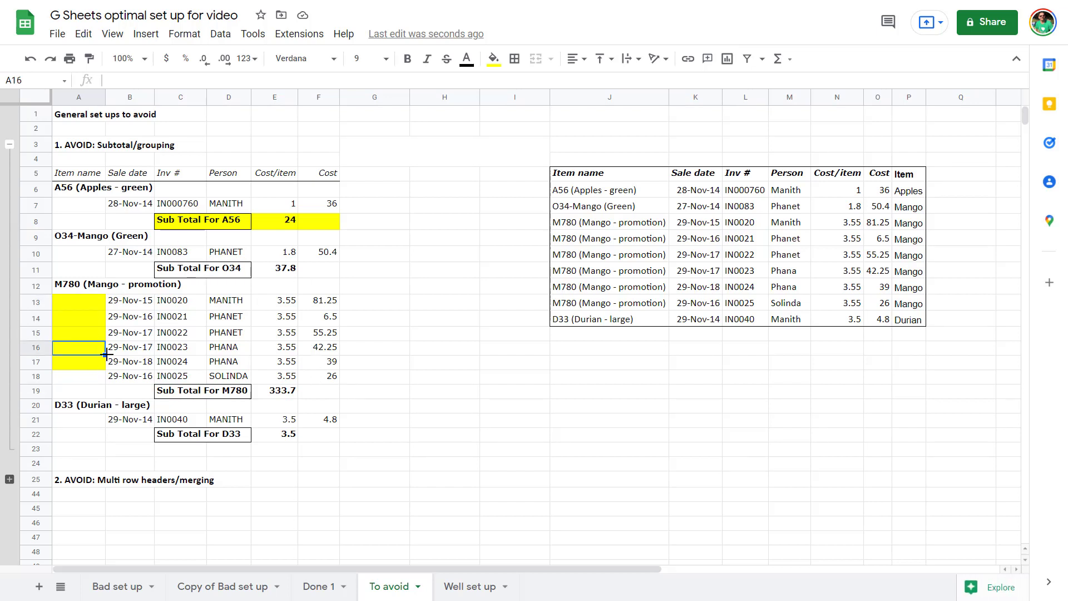
pyautogui.click(579, 176)
pyautogui.hotkey('ctrl', 'a')
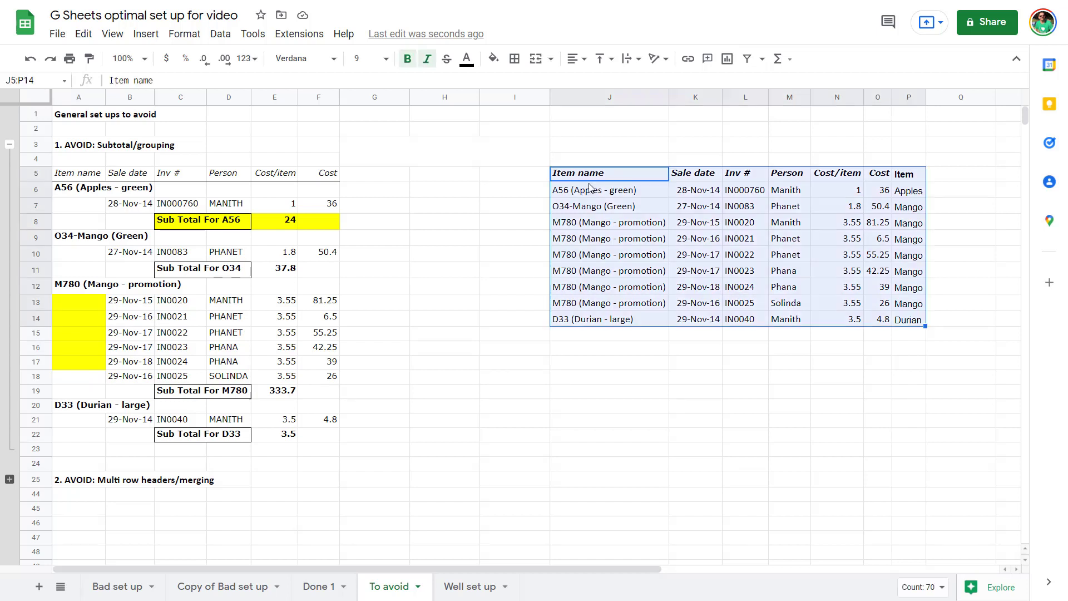
pyautogui.click(596, 179)
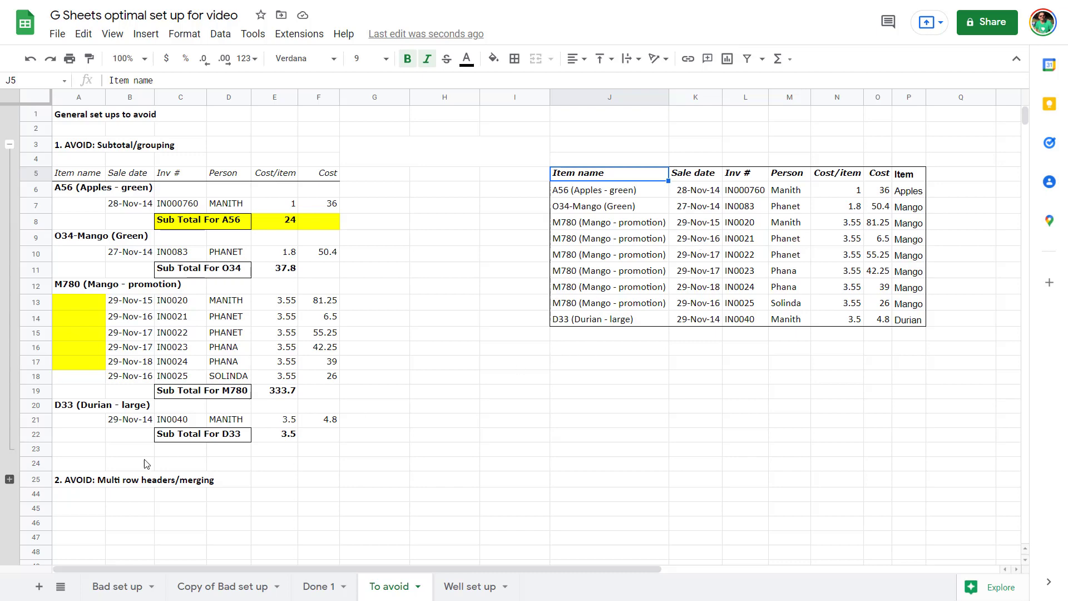
# - Expand section 2's hidden rows and select the merged-header table A27:H32
pyautogui.hotkey('alt', 'shift', 'Down')
pyautogui.click(179, 436)
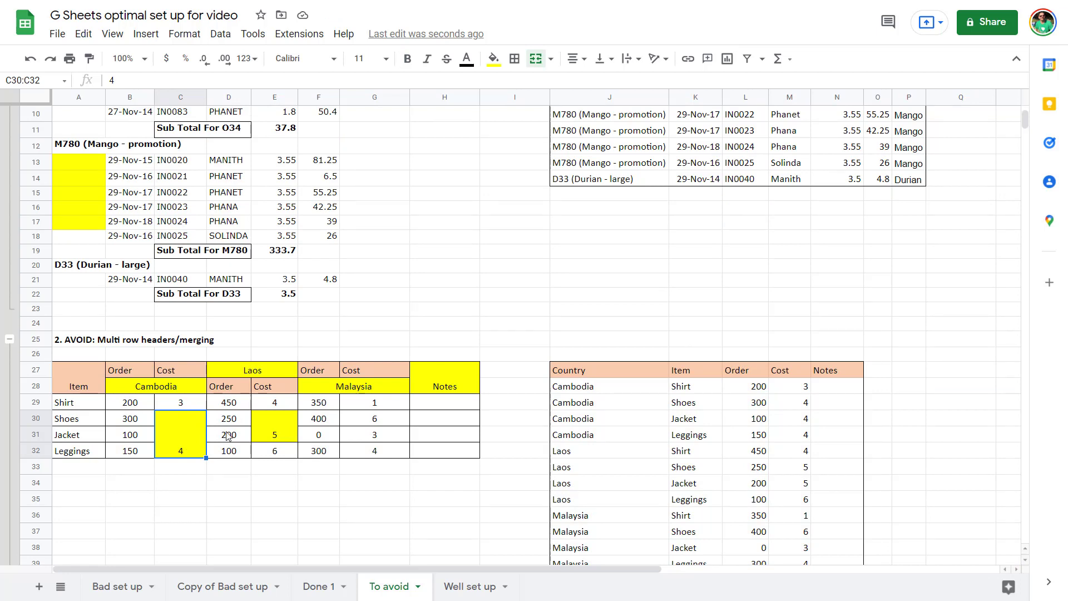
pyautogui.click(276, 426)
pyautogui.moveTo(85, 374); pyautogui.dragTo(440, 381)
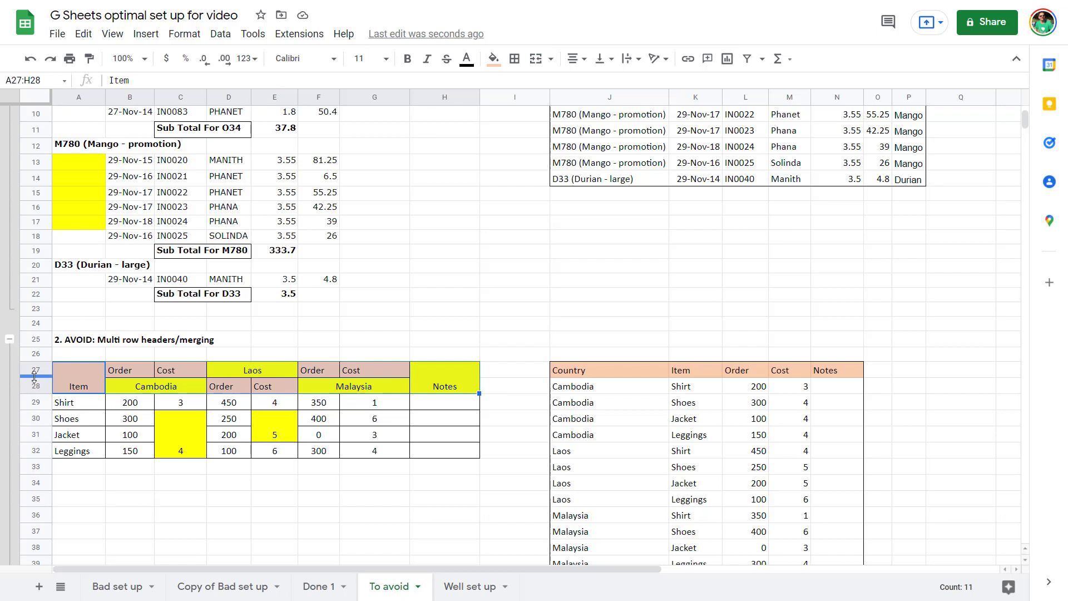
pyautogui.moveTo(89, 384); pyautogui.dragTo(452, 438)
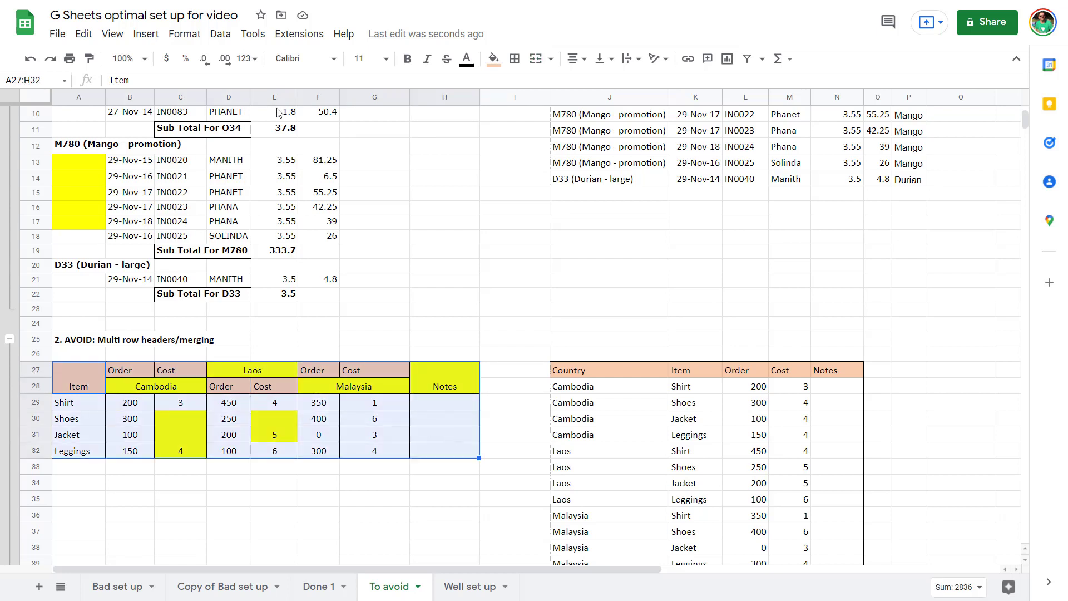
# - Try a filter (rejected for vertical merges), then create an empty Pivot Table 1 from A27:H32
pyautogui.click(749, 60)
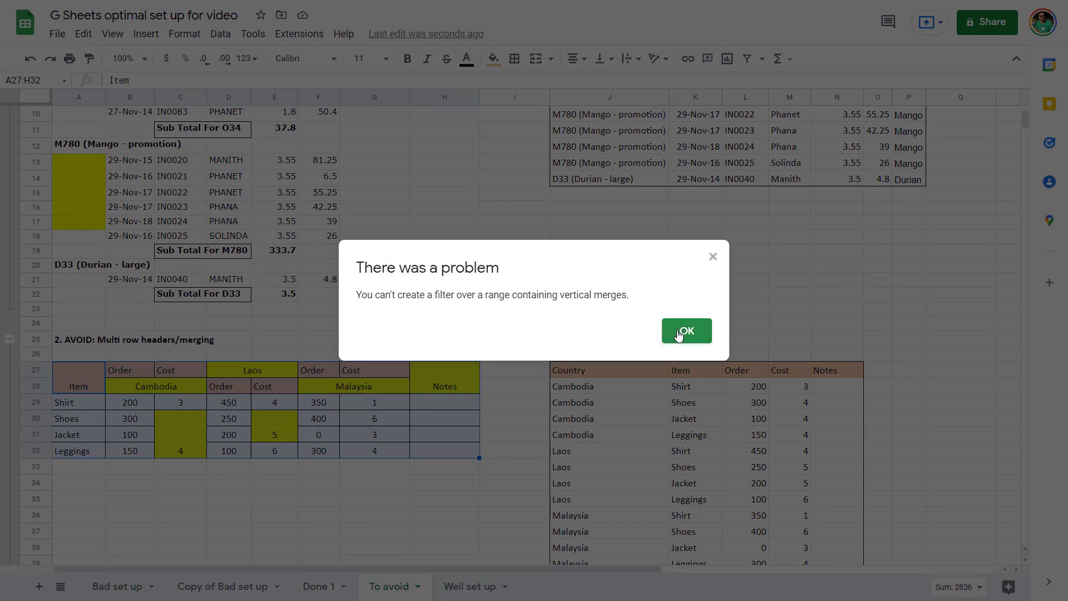
pyautogui.click(714, 257)
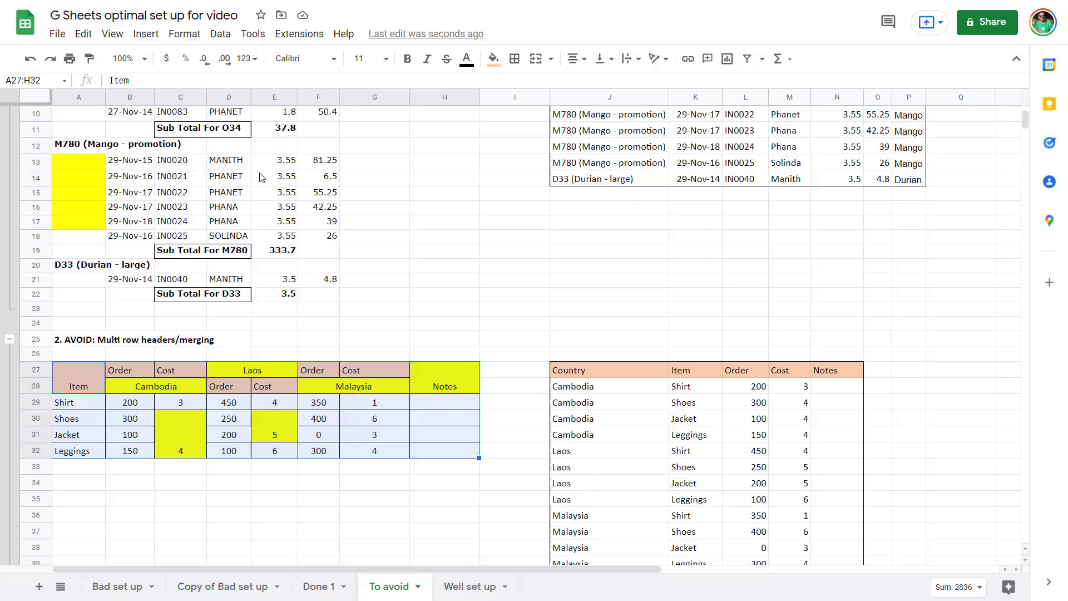
pyautogui.click(145, 33)
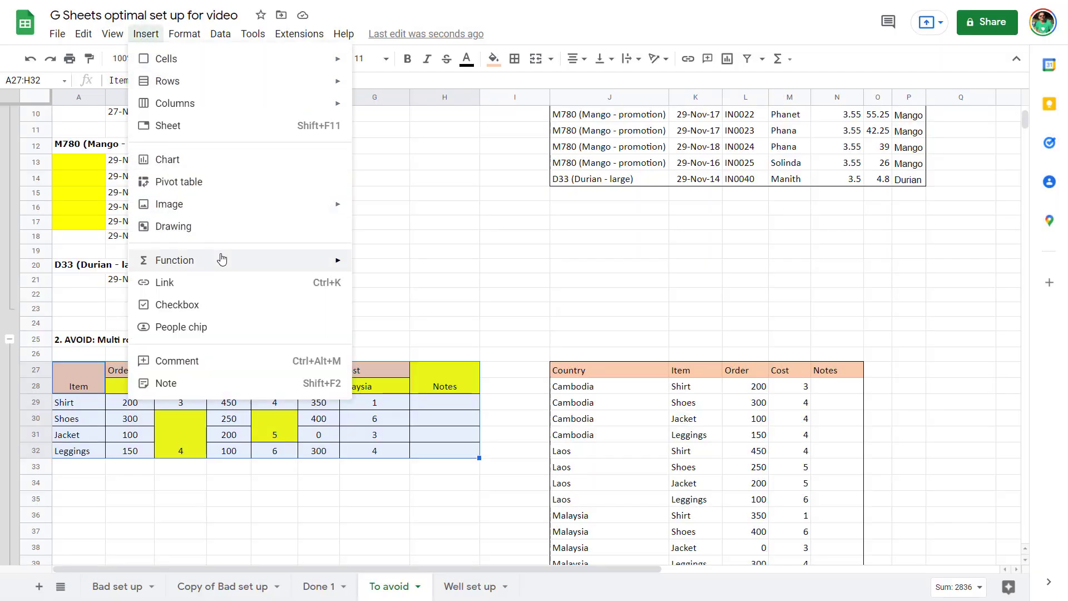
pyautogui.click(221, 181)
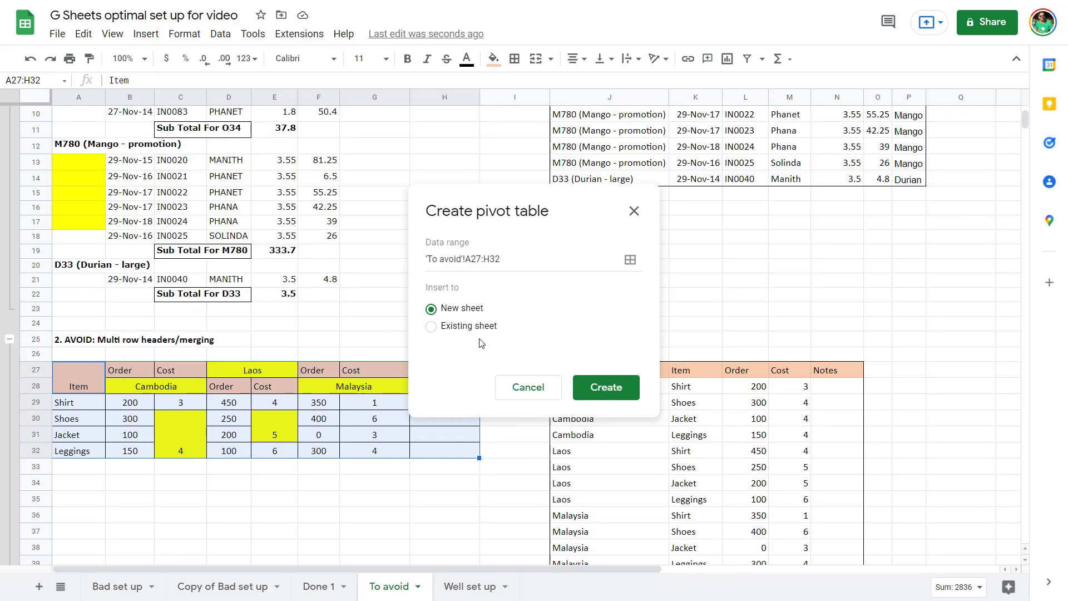
pyautogui.click(603, 387)
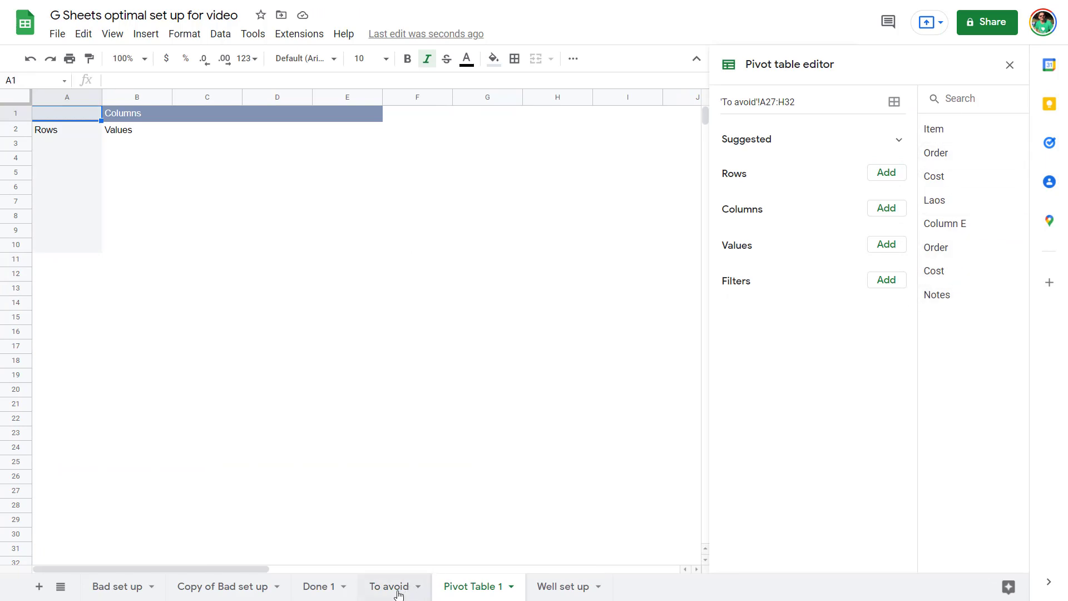
pyautogui.click(399, 593)
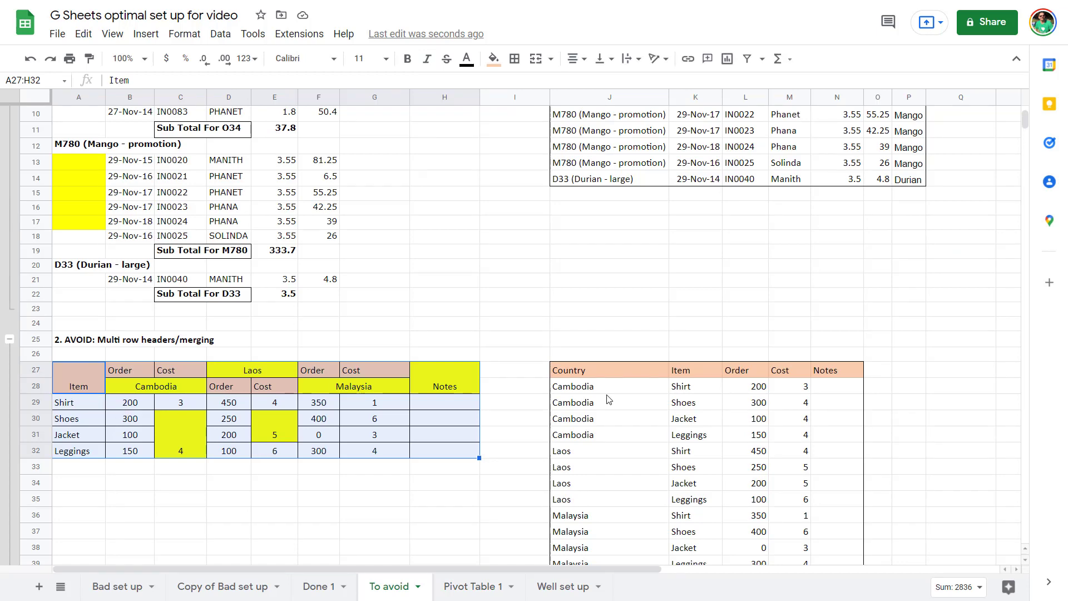
pyautogui.moveTo(608, 378); pyautogui.dragTo(833, 336)
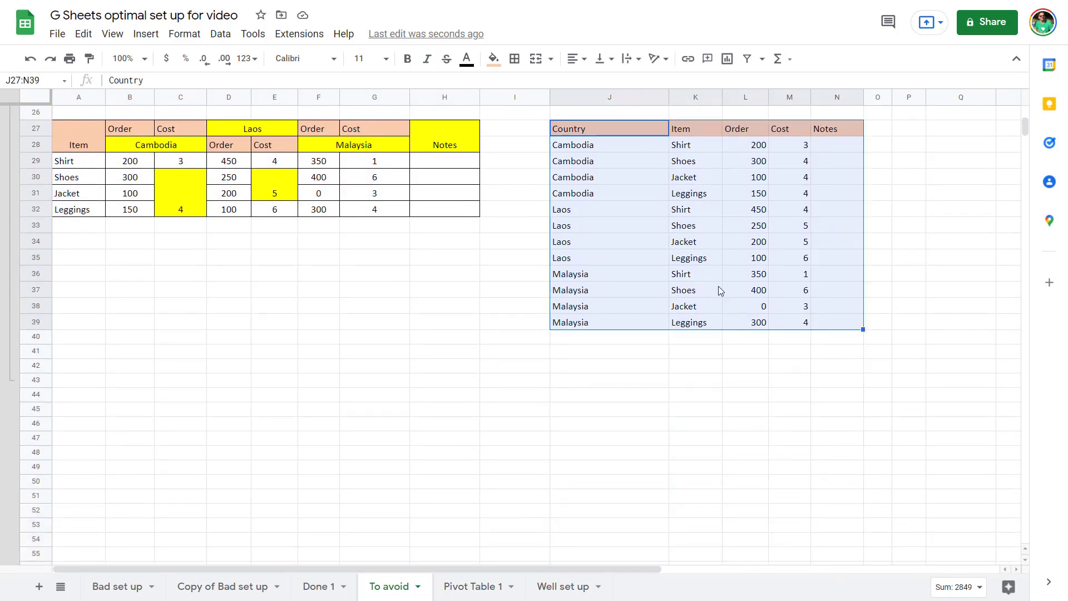
pyautogui.scroll(4, 718, 291)
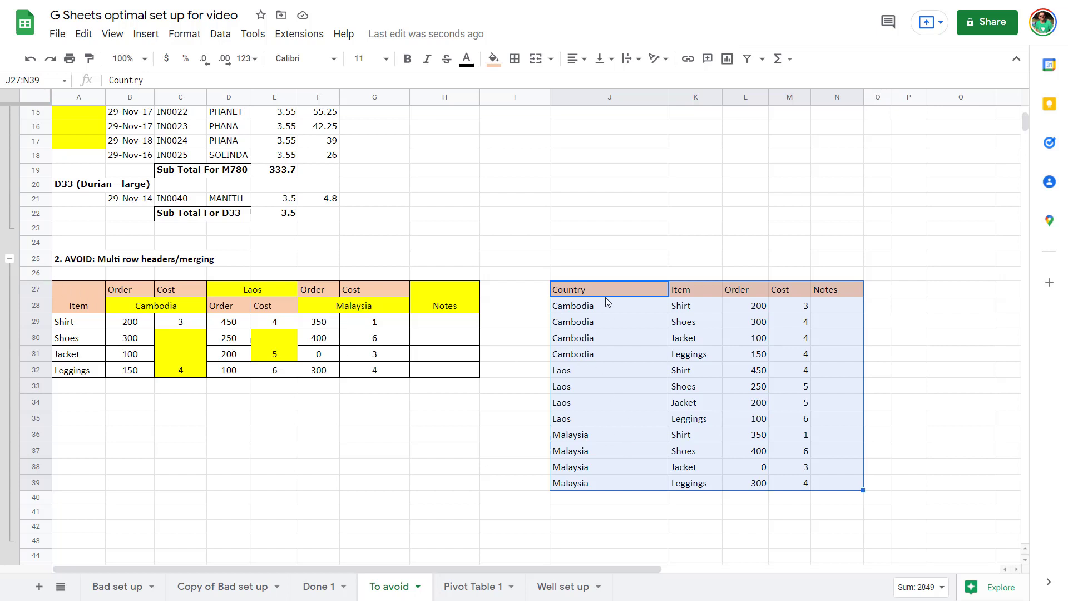
pyautogui.click(639, 324)
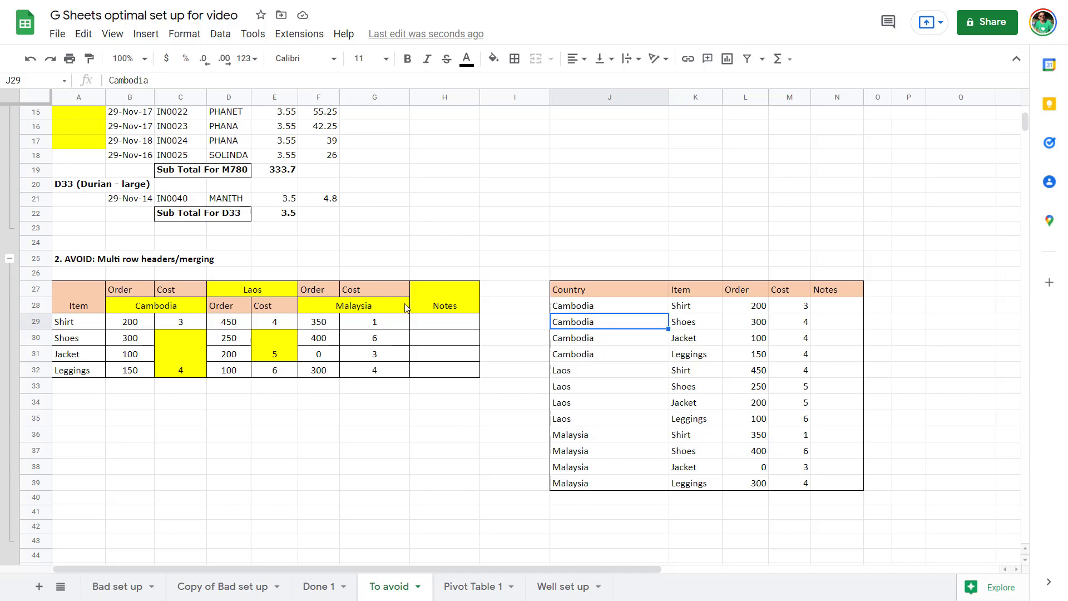
pyautogui.scroll(5, 406, 309)
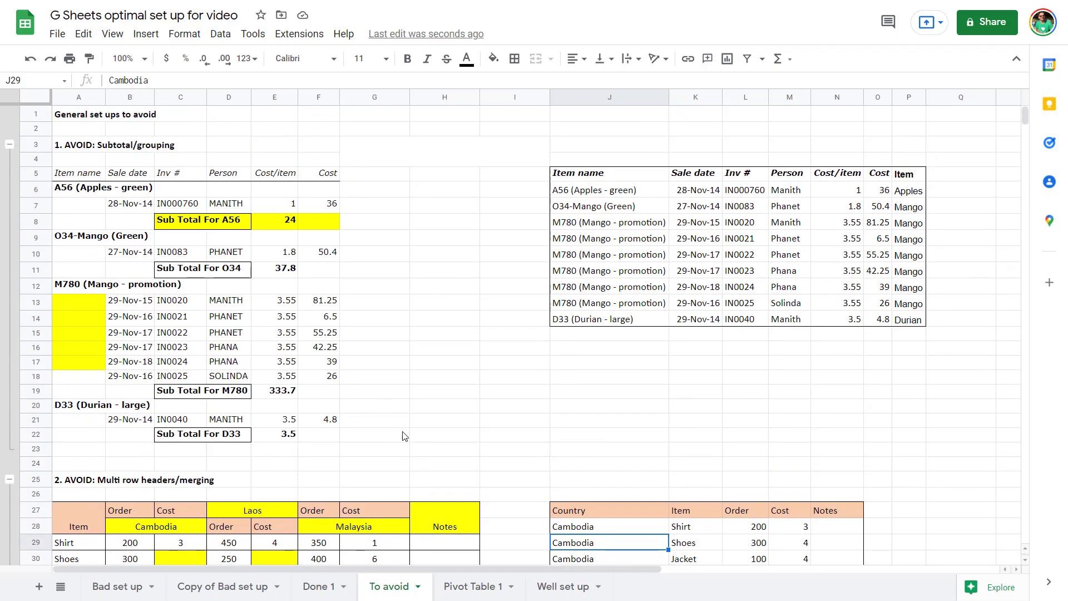
# - Switch to the Bad set up sheet and move along row 11 toward column R
pyautogui.click(127, 588)
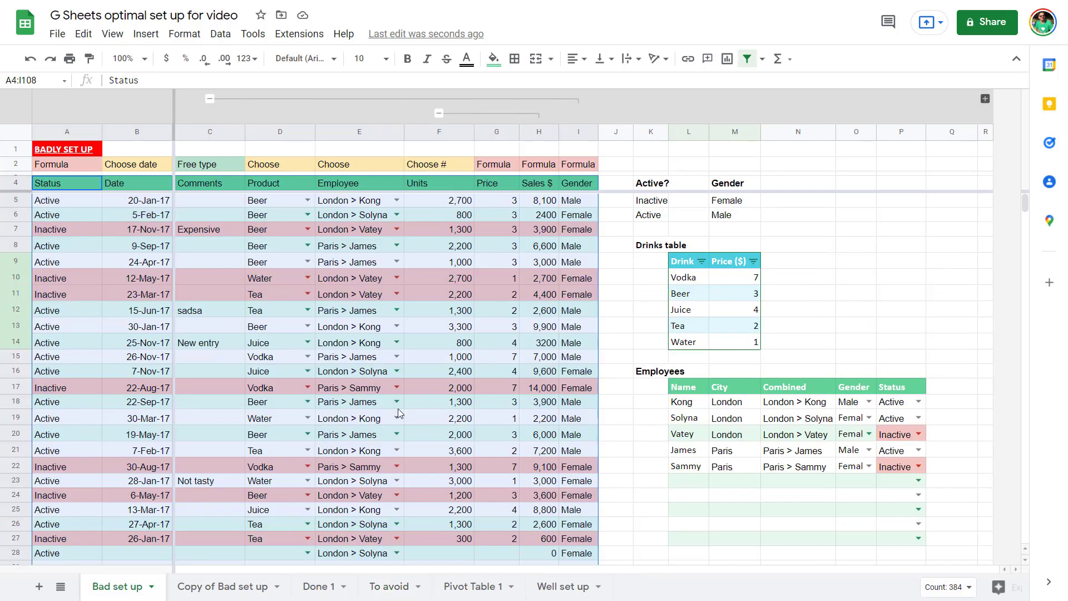
pyautogui.press('Right')
pyautogui.press('Right')
pyautogui.press('Right')
pyautogui.press('Right')
pyautogui.press('Right')
pyautogui.press('Right')
pyautogui.press('Right')
pyautogui.press('Right')
pyautogui.press('Right')
pyautogui.press('Right')
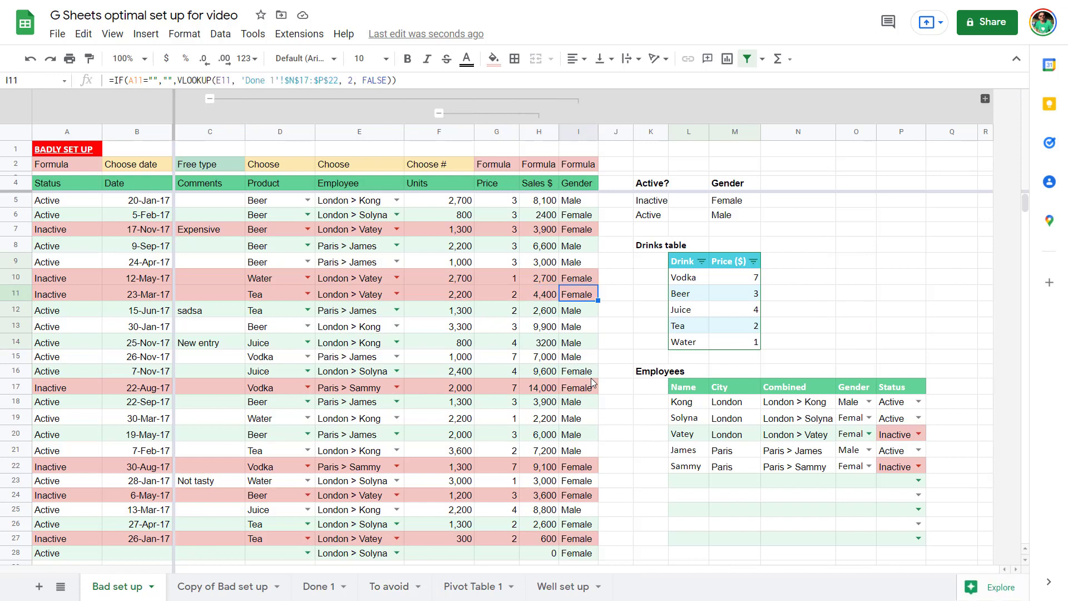